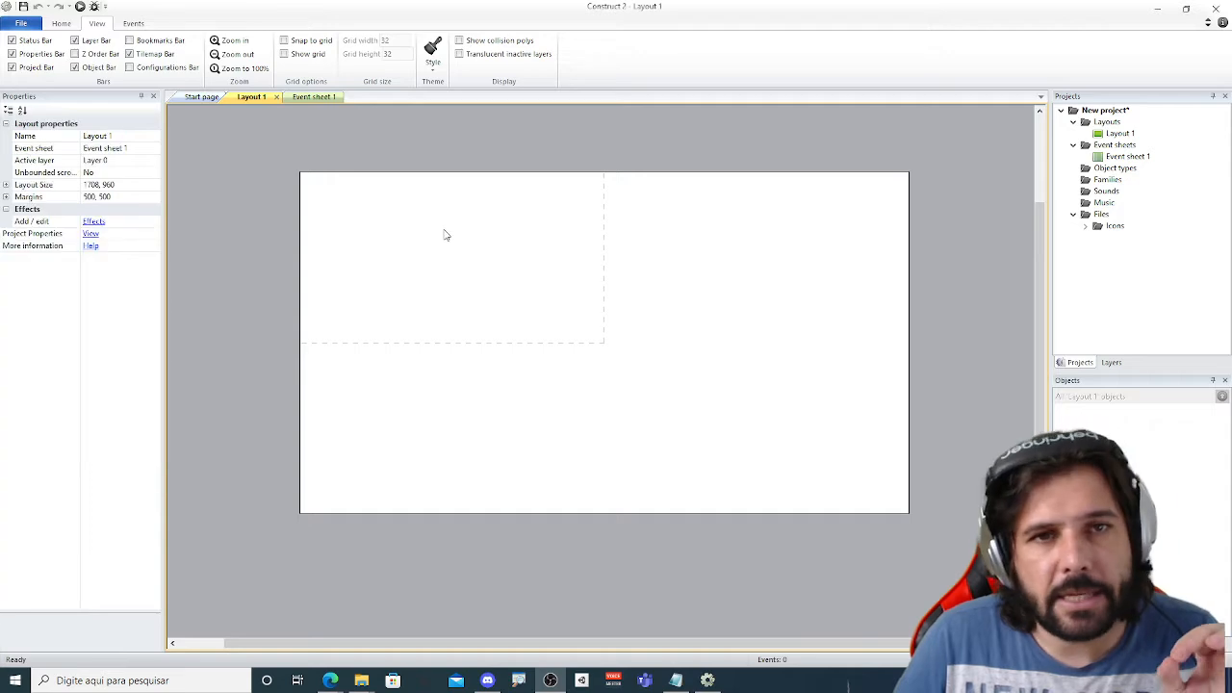
pyautogui.doubleClick(444, 235)
pyautogui.click(793, 184)
pyautogui.rightClick(504, 289)
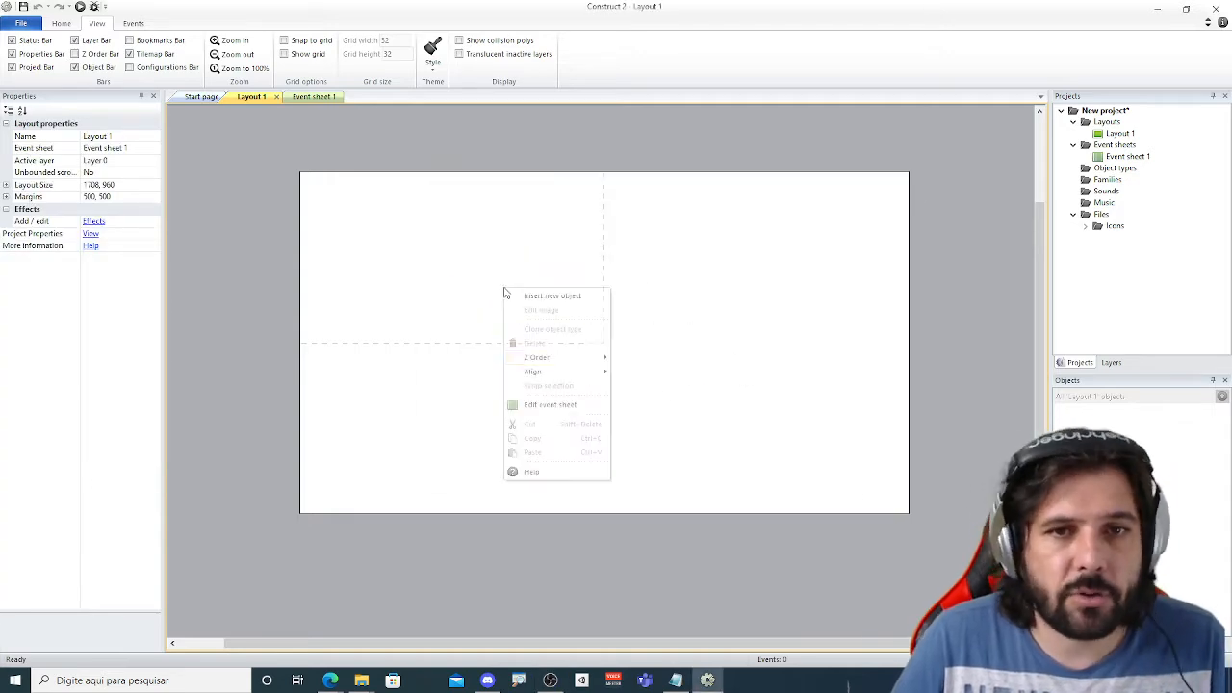
pyautogui.hotkey('ctrl', '1')
pyautogui.click(616, 332)
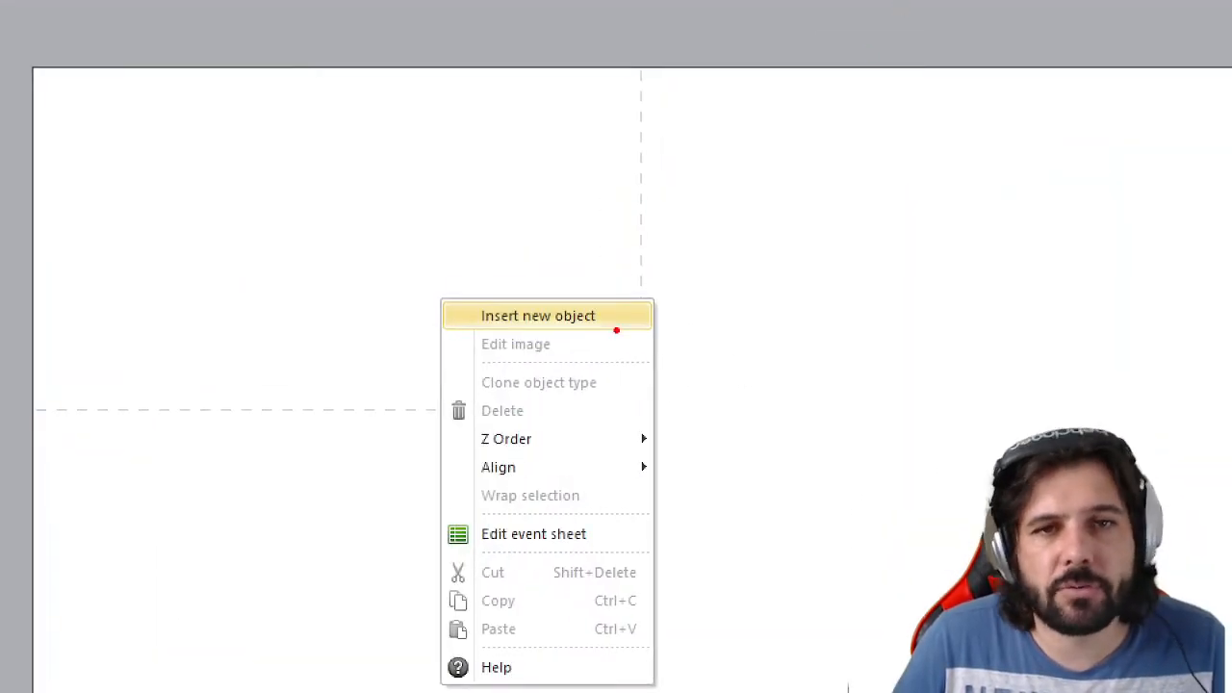
pyautogui.moveTo(613, 295); pyautogui.dragTo(774, 151)
pyautogui.press('Escape')
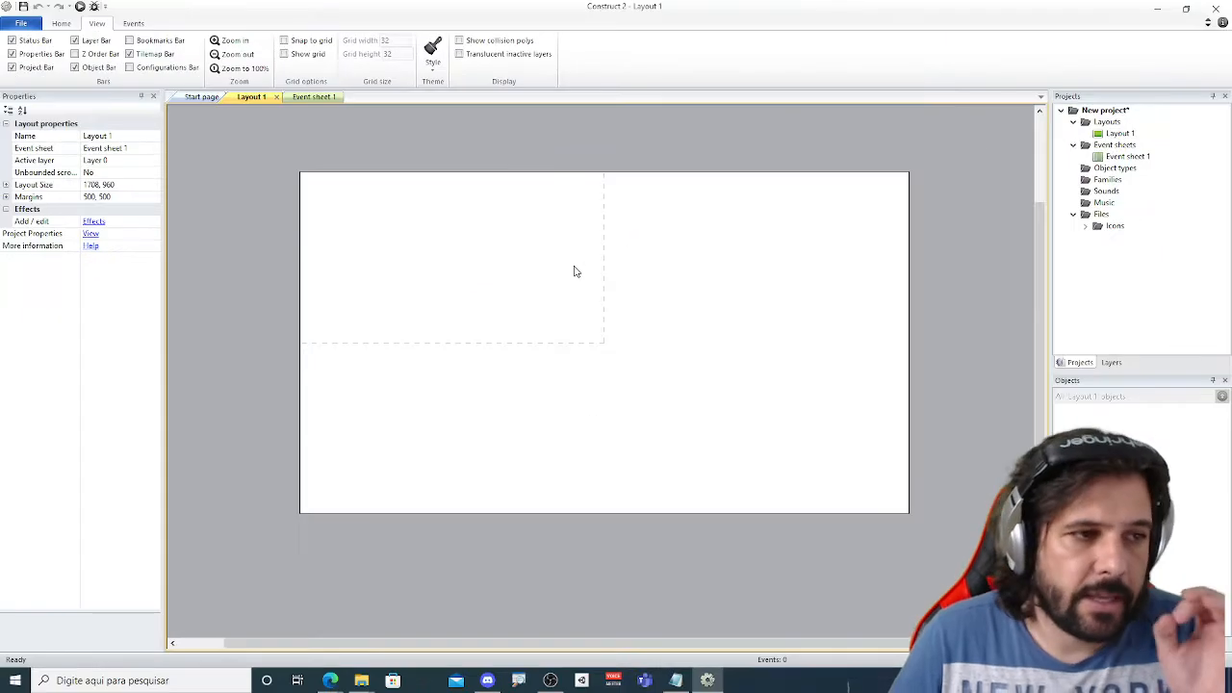
# Open the dialog for inserting a new object into Layout 1 and reposition it over the layout.
pyautogui.rightClick(495, 254)
pyautogui.click(525, 258)
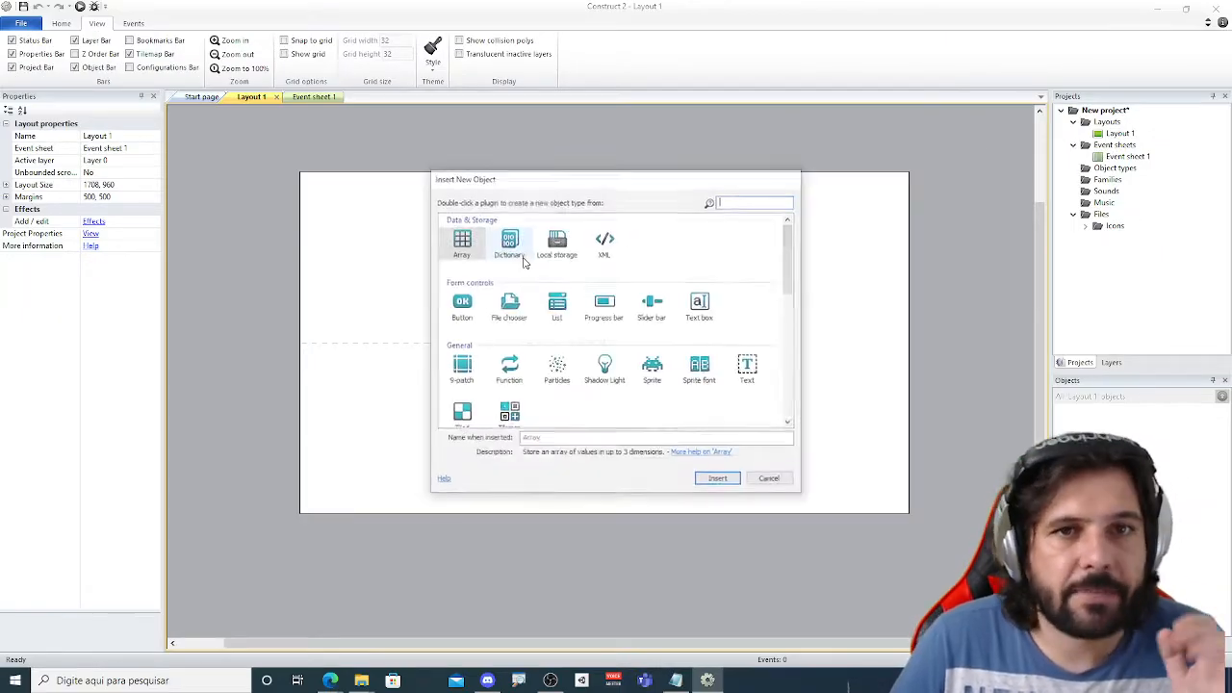
pyautogui.moveTo(609, 184); pyautogui.dragTo(500, 140)
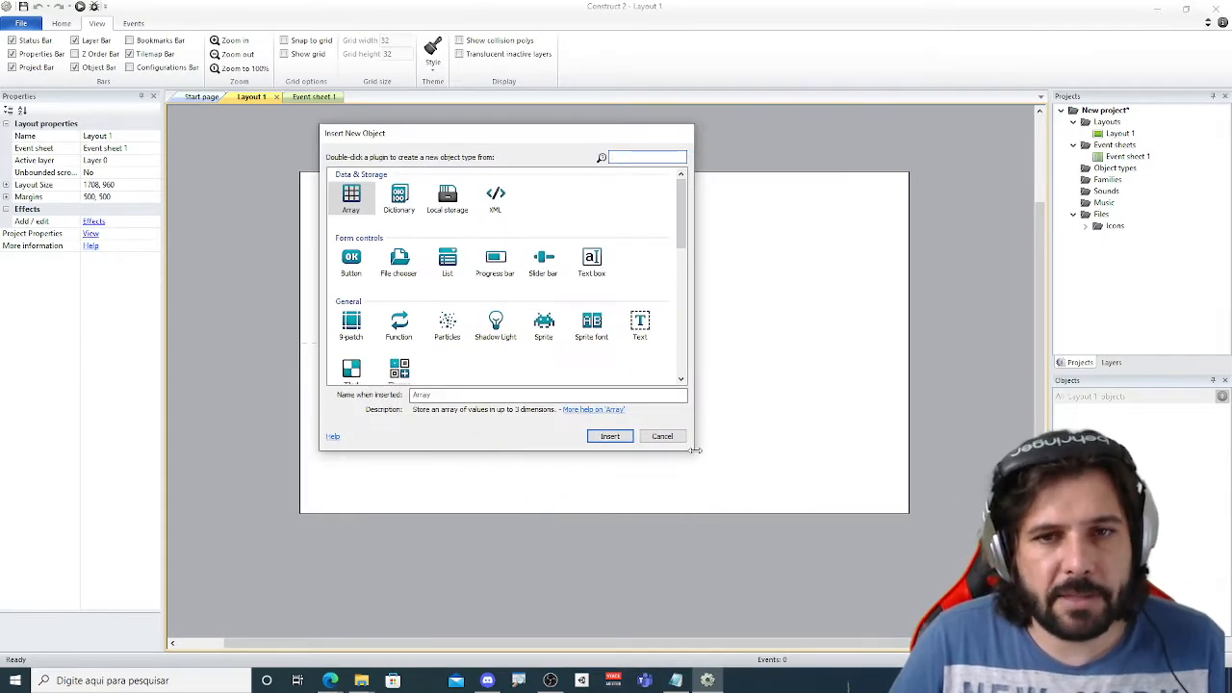
# Examine the Data & Storage and Form controls categories of object types.
pyautogui.hotkey('ctrl', '1')
pyautogui.click(508, 270)
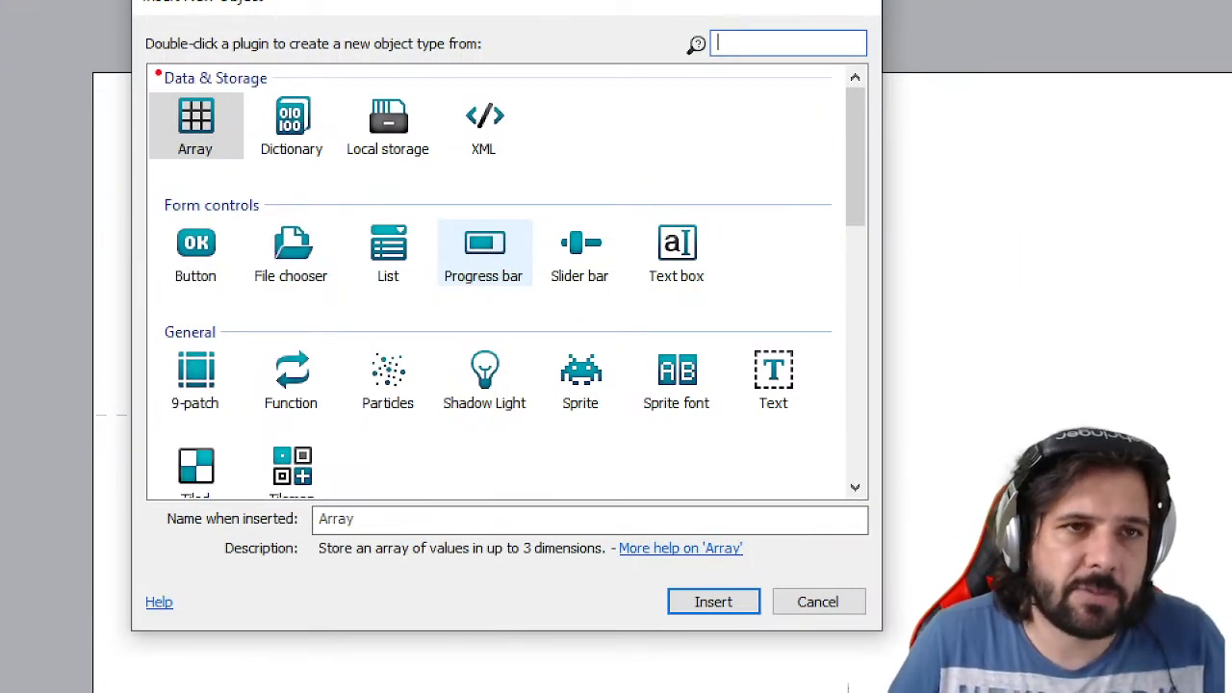
pyautogui.moveTo(135, 40)
pyautogui.keyDown('ctrl'); pyautogui.mouseDown()
pyautogui.moveTo(236, 173)
pyautogui.moveTo(605, 180)
pyautogui.mouseUp(); pyautogui.keyUp('ctrl')
pyautogui.keyDown('ctrl'); pyautogui.keyDown('shift'); pyautogui.moveTo(568, 113); pyautogui.dragTo(733, 67); pyautogui.keyUp('shift'); pyautogui.keyUp('ctrl')
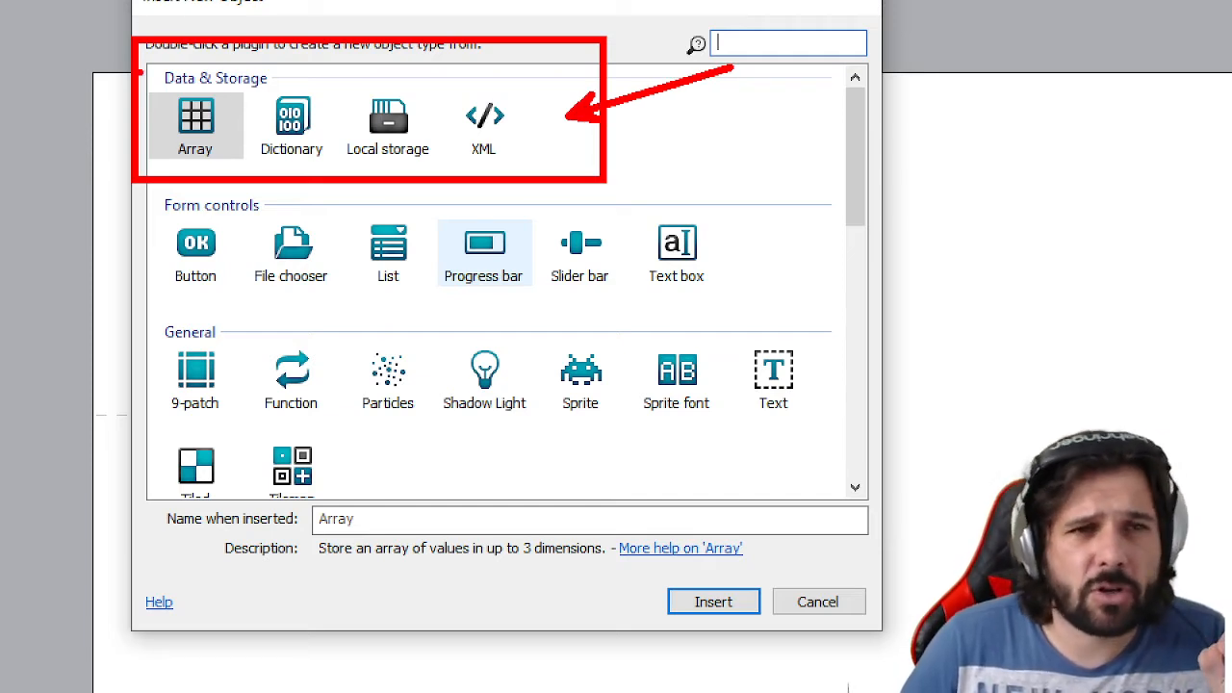
pyautogui.moveTo(142, 73); pyautogui.dragTo(545, 130)
pyautogui.moveTo(544, 69)
pyautogui.mouseDown()
pyautogui.moveTo(127, 173)
pyautogui.moveTo(495, 306)
pyautogui.moveTo(780, 308)
pyautogui.mouseUp()
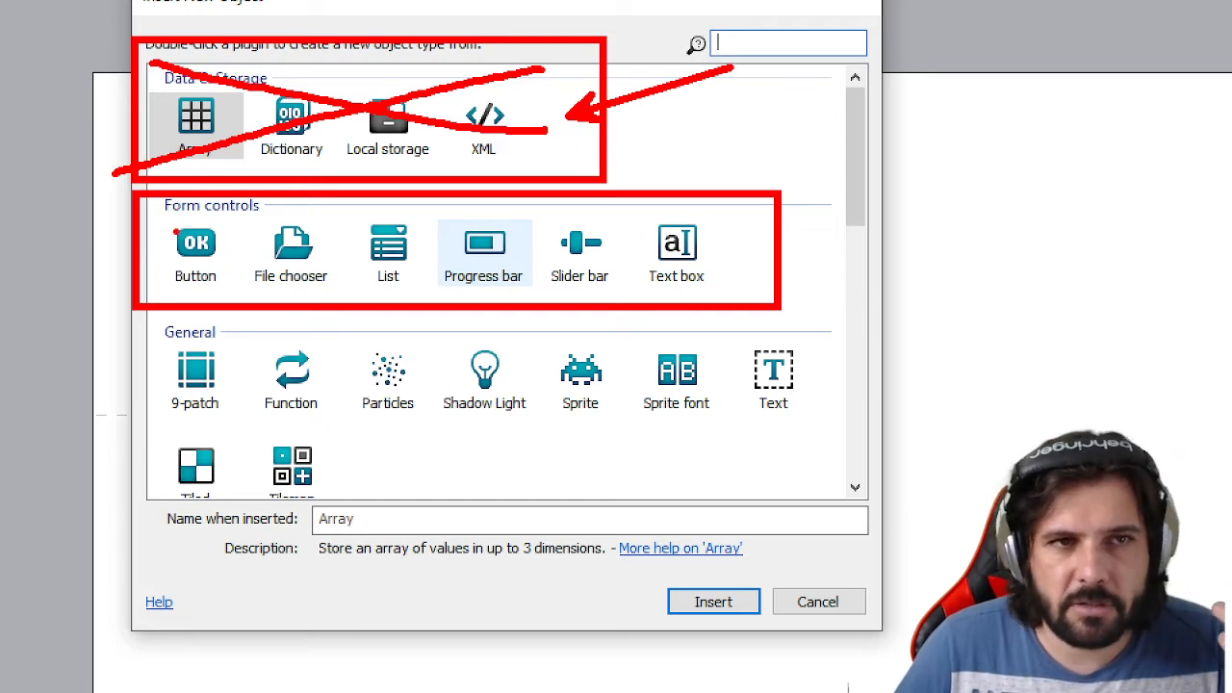
pyautogui.moveTo(174, 207)
pyautogui.mouseDown()
pyautogui.moveTo(362, 262)
pyautogui.moveTo(684, 284)
pyautogui.mouseUp()
pyautogui.moveTo(169, 292); pyautogui.dragTo(765, 207)
pyautogui.press('Escape')
# Examine the General category of object types, focusing on Sprite, Text and Tiled Background.
pyautogui.scroll(-2, 563, 300)
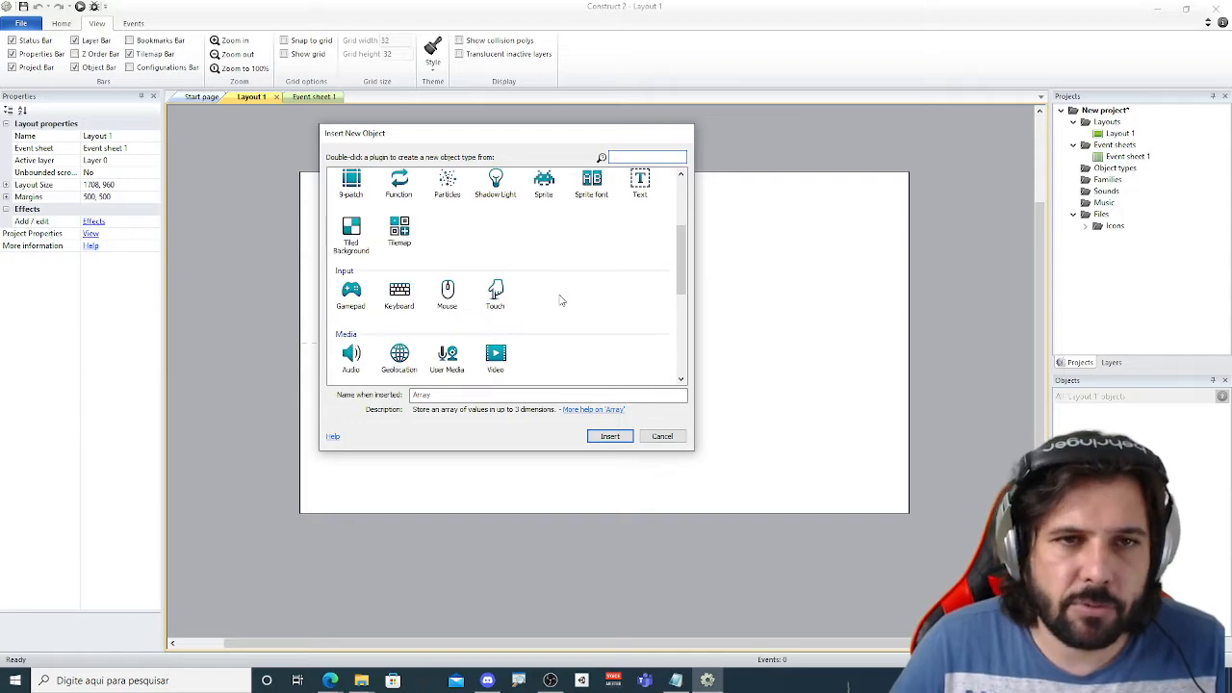
pyautogui.scroll(1, 562, 299)
pyautogui.hotkey('ctrl', '1')
pyautogui.click(530, 312)
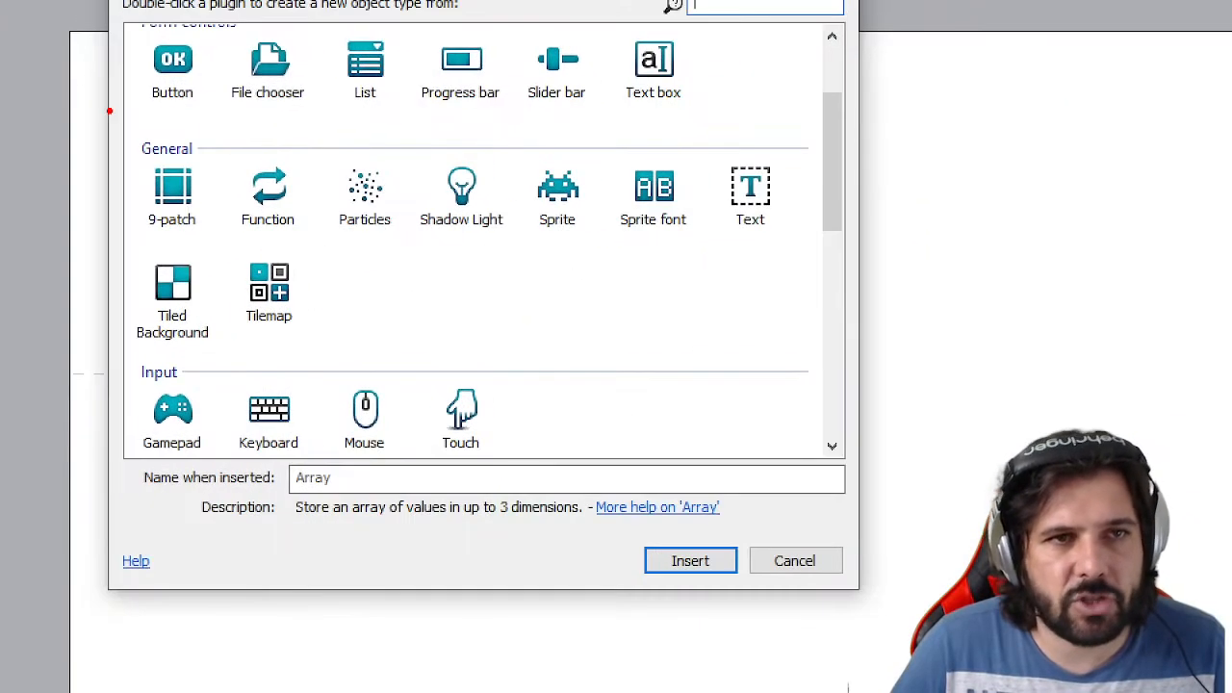
pyautogui.moveTo(109, 112)
pyautogui.keyDown('ctrl'); pyautogui.mouseDown()
pyautogui.moveTo(806, 352)
pyautogui.moveTo(848, 354)
pyautogui.mouseUp(); pyautogui.keyUp('ctrl')
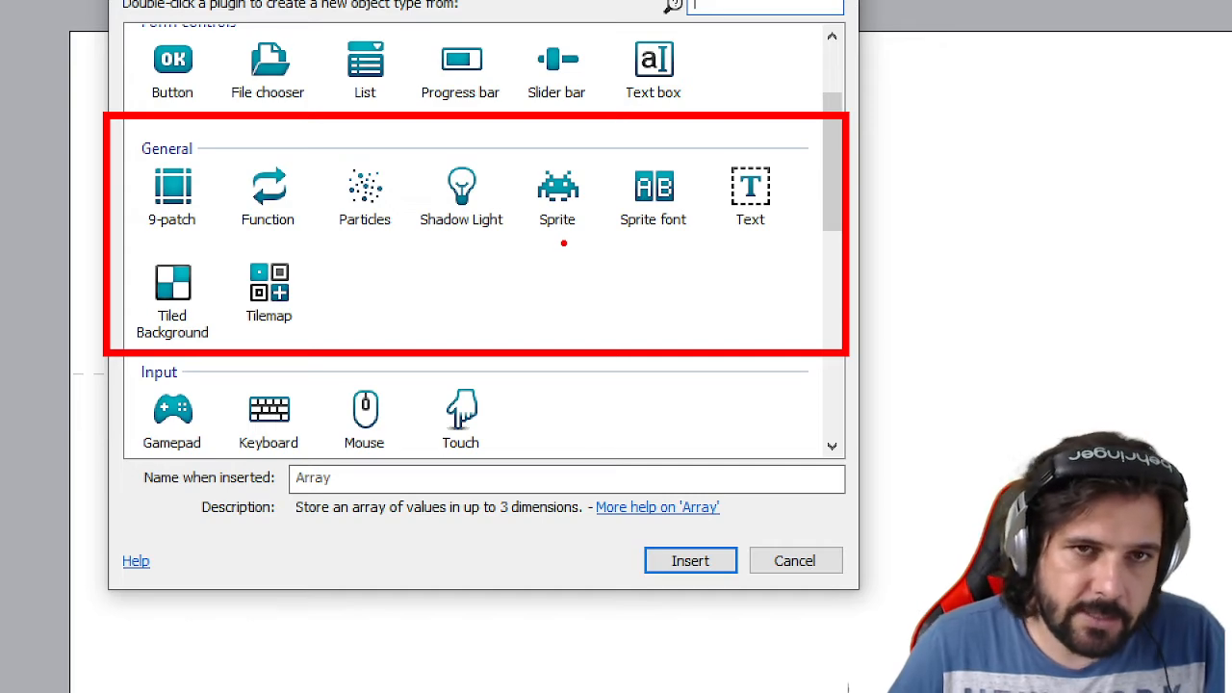
pyautogui.moveTo(518, 161)
pyautogui.keyDown('ctrl'); pyautogui.mouseDown()
pyautogui.moveTo(572, 236)
pyautogui.moveTo(603, 238)
pyautogui.mouseUp(); pyautogui.keyUp('ctrl')
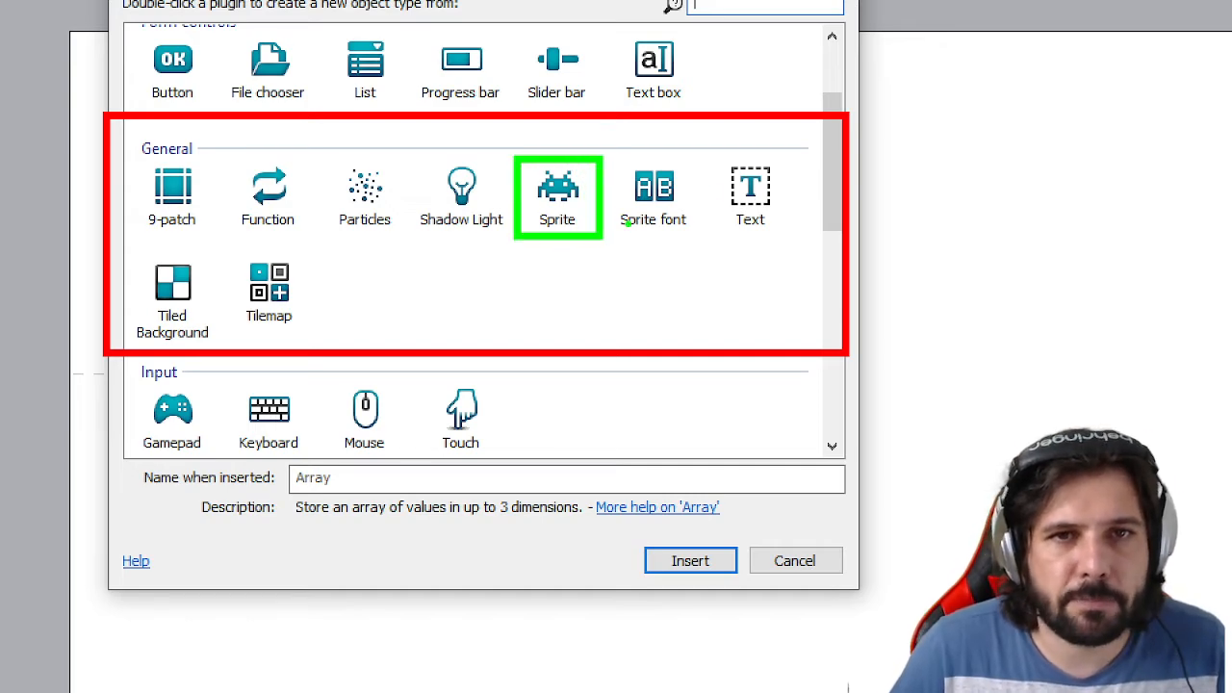
pyautogui.keyDown('ctrl'); pyautogui.moveTo(718, 149); pyautogui.dragTo(783, 234); pyautogui.keyUp('ctrl')
pyautogui.keyDown('ctrl'); pyautogui.moveTo(124, 252); pyautogui.dragTo(222, 347); pyautogui.keyUp('ctrl')
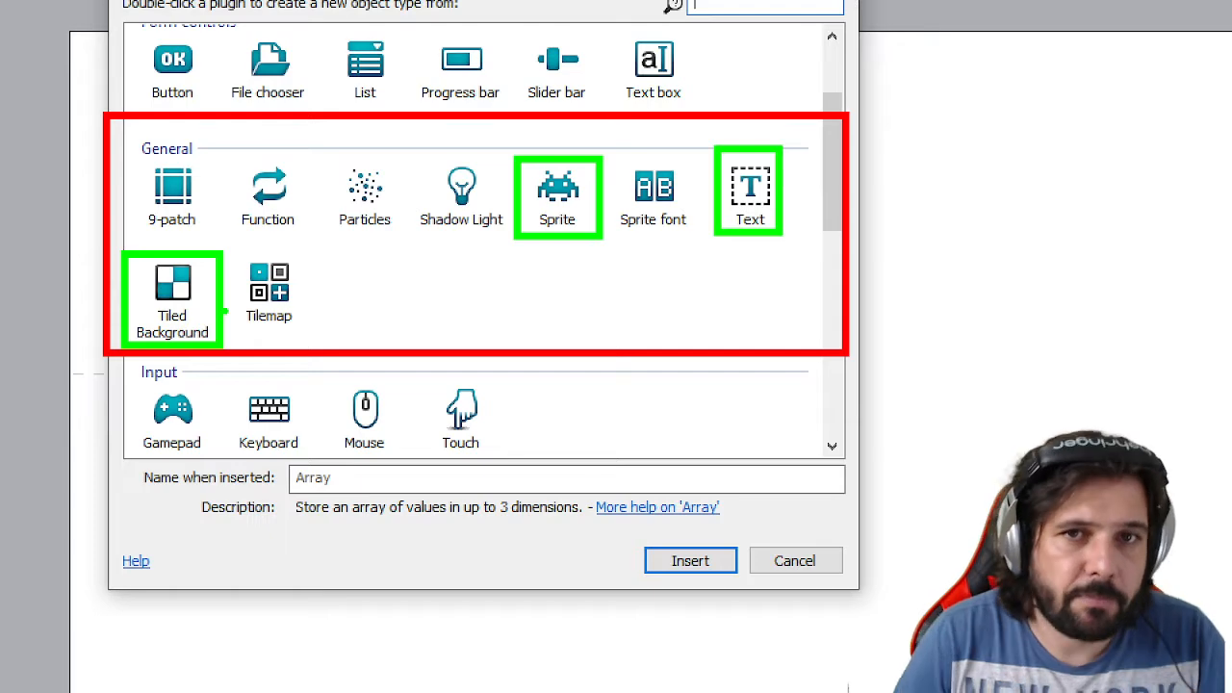
pyautogui.press('Escape')
# Insert a Sprite object named Hero and place it in the upper-left area of the layout.
pyautogui.click(544, 254)
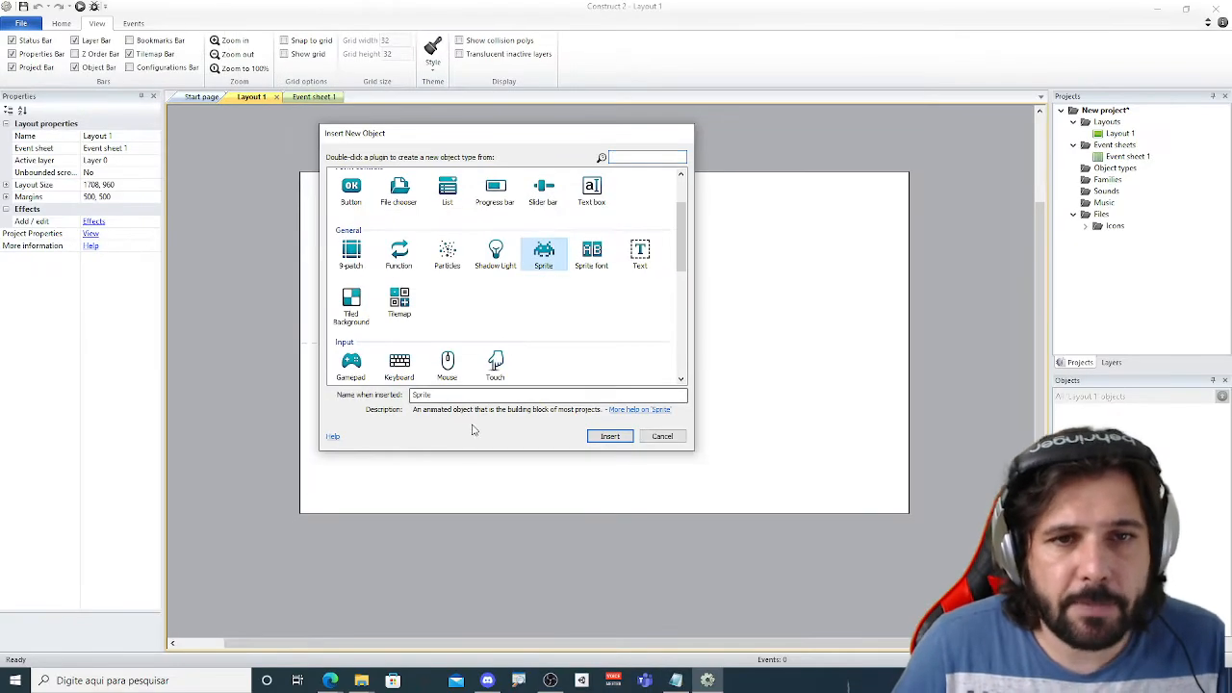
pyautogui.doubleClick(480, 394)
pyautogui.press('BackSpace')
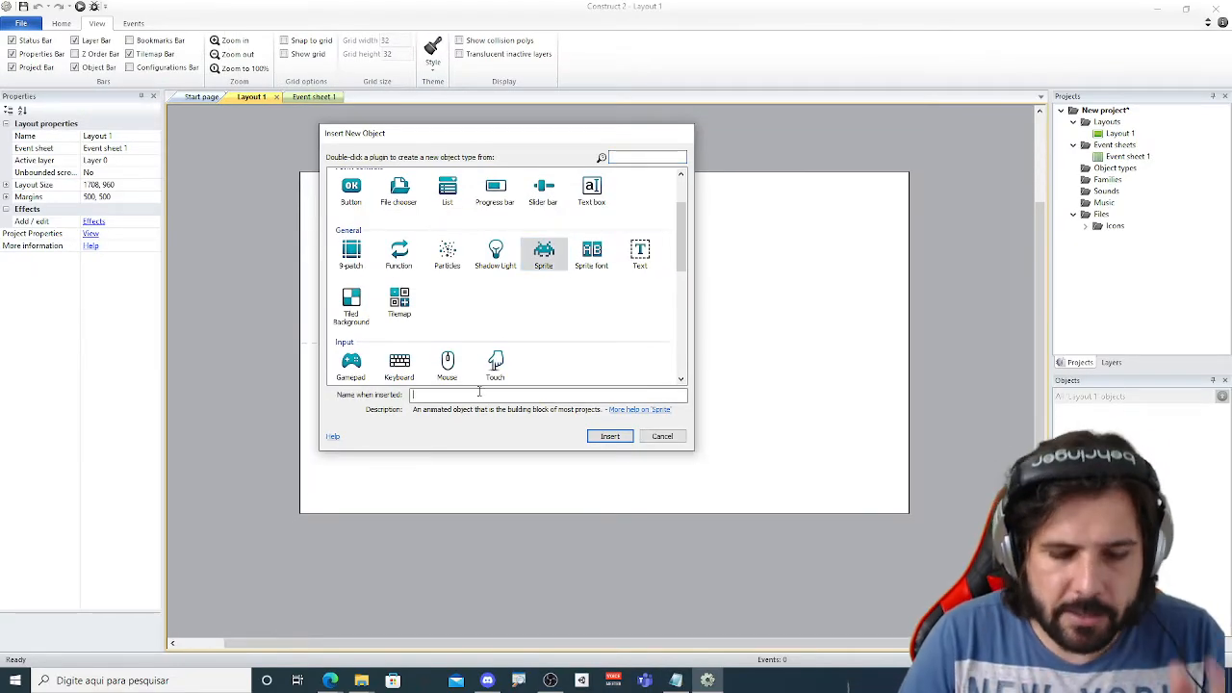
pyautogui.write('Hero')
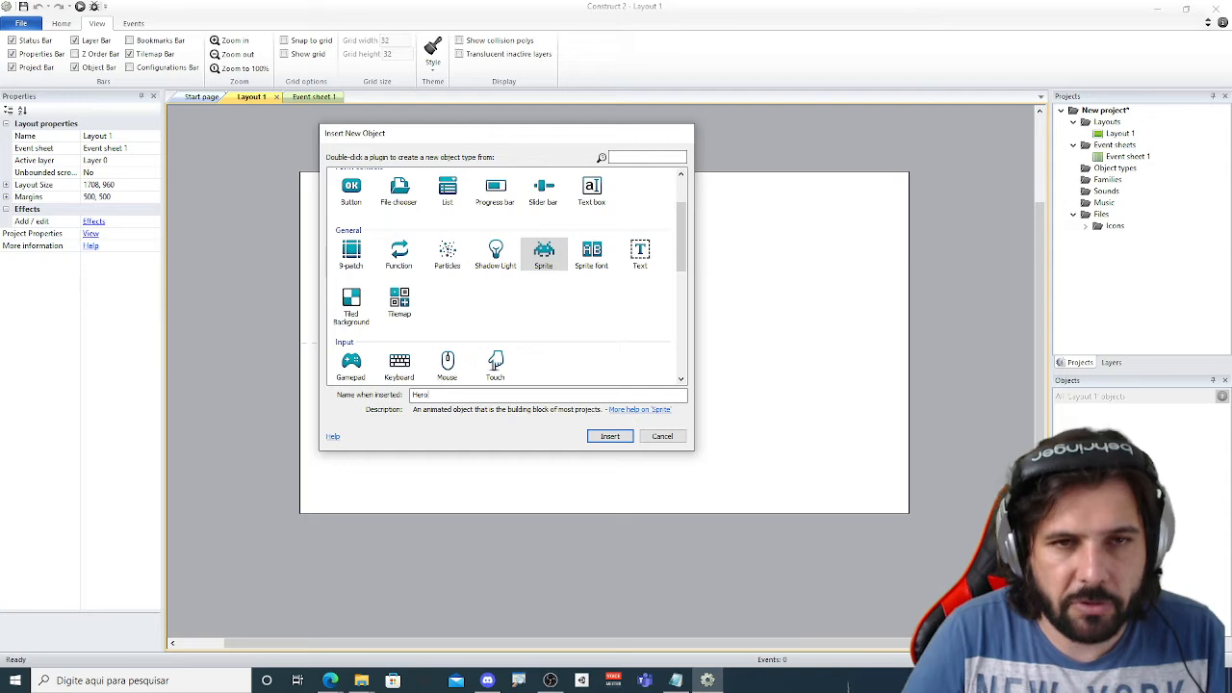
pyautogui.click(601, 436)
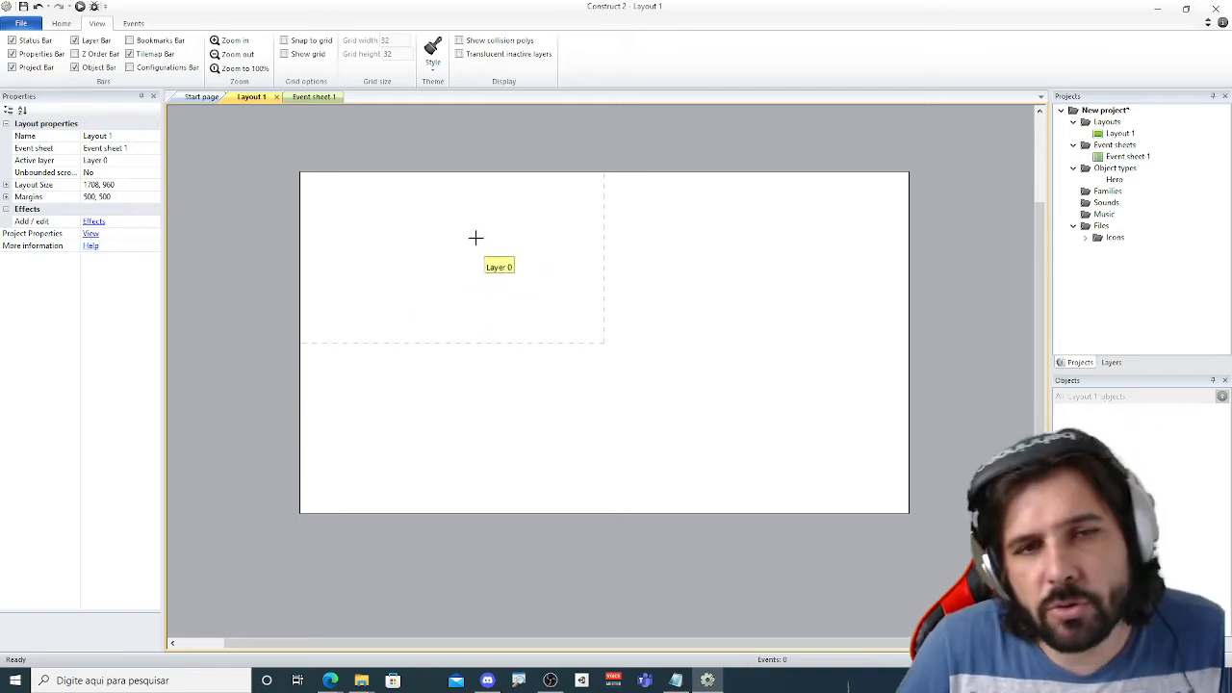
pyautogui.click(465, 228)
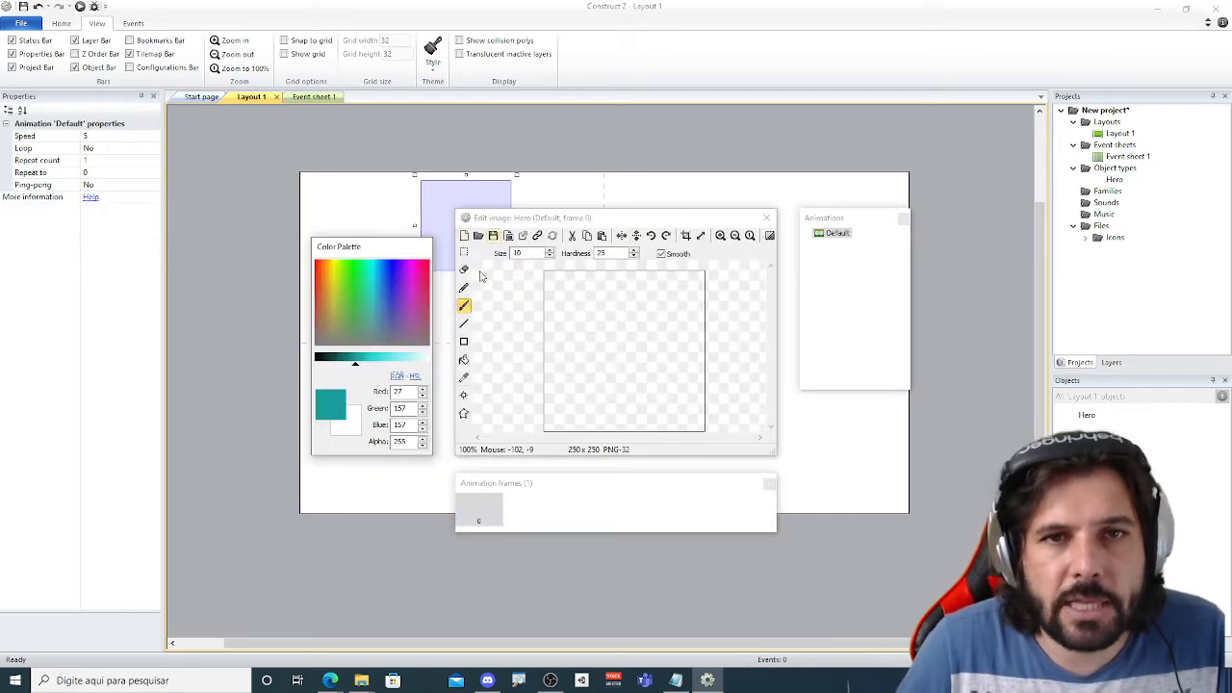
# Rearrange the animation frames, colour palette and image editor windows, and enlarge the image editor slightly.
pyautogui.moveTo(595, 483); pyautogui.dragTo(581, 477)
pyautogui.moveTo(391, 255); pyautogui.dragTo(368, 244)
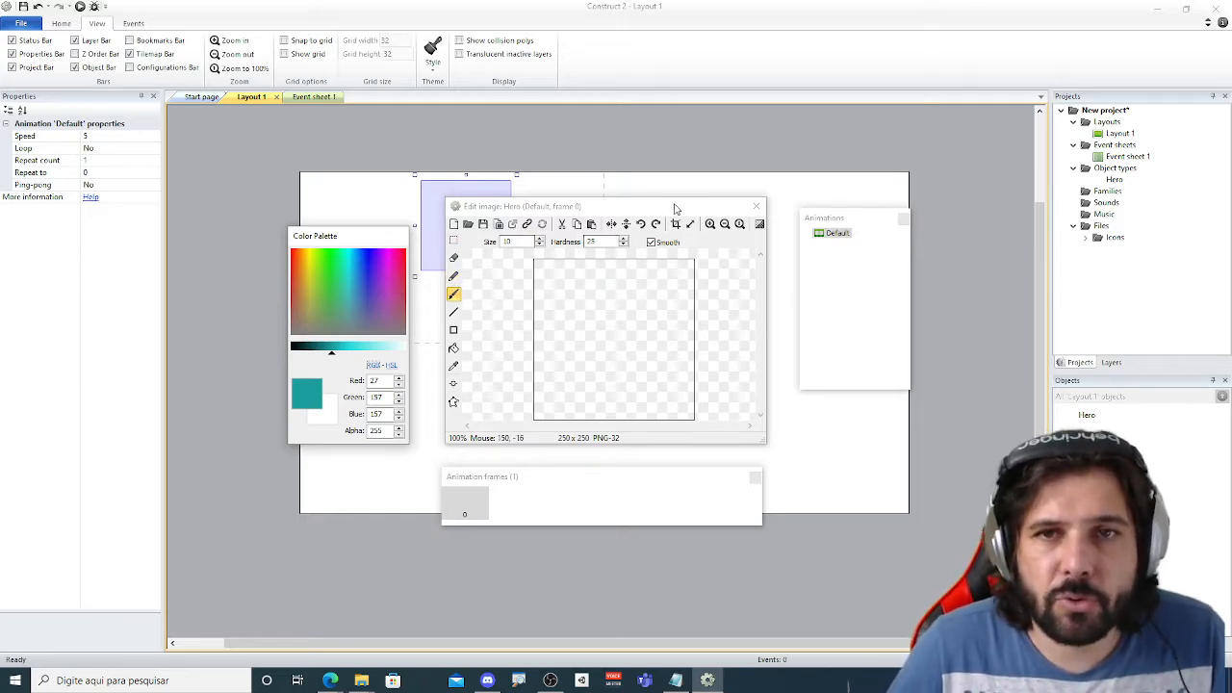
pyautogui.moveTo(660, 208); pyautogui.dragTo(650, 188)
pyautogui.moveTo(753, 424); pyautogui.dragTo(769, 442)
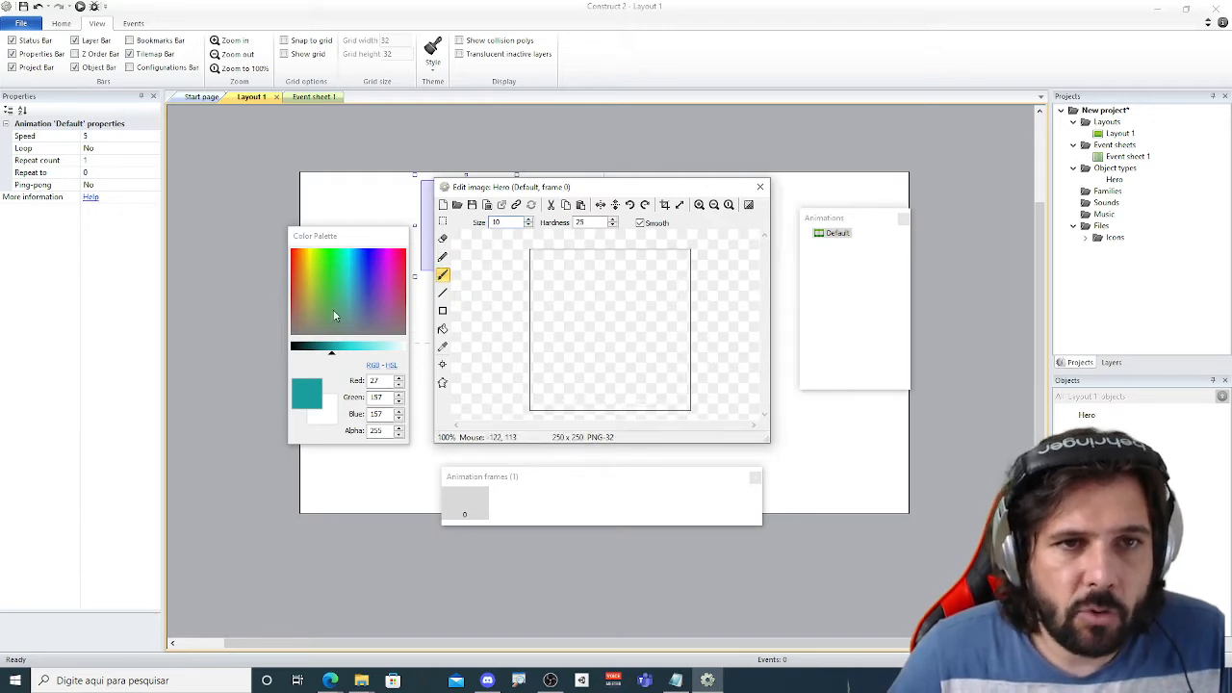
# Paint a black stick figure on the Hero image with the Brush tool.
pyautogui.click(299, 346)
pyautogui.moveTo(602, 277)
pyautogui.mouseDown()
pyautogui.moveTo(582, 301)
pyautogui.moveTo(613, 281)
pyautogui.moveTo(604, 277)
pyautogui.mouseUp()
pyautogui.moveTo(603, 307)
pyautogui.mouseDown()
pyautogui.moveTo(595, 369)
pyautogui.moveTo(622, 343)
pyautogui.moveTo(558, 404)
pyautogui.mouseUp()
pyautogui.moveTo(599, 364); pyautogui.dragTo(624, 386)
# Flood fill the background and the stick figure's head with light cyan.
pyautogui.click(443, 328)
pyautogui.click(368, 349)
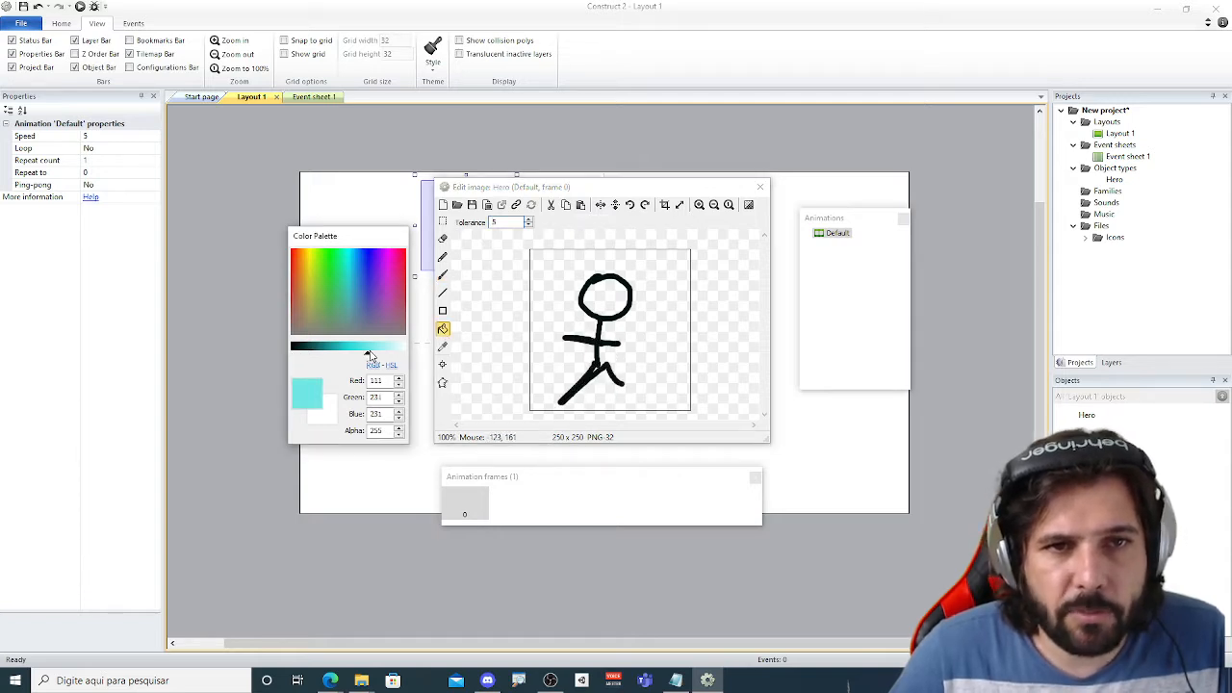
pyautogui.moveTo(367, 348); pyautogui.dragTo(383, 348)
pyautogui.click(566, 257)
pyautogui.click(616, 306)
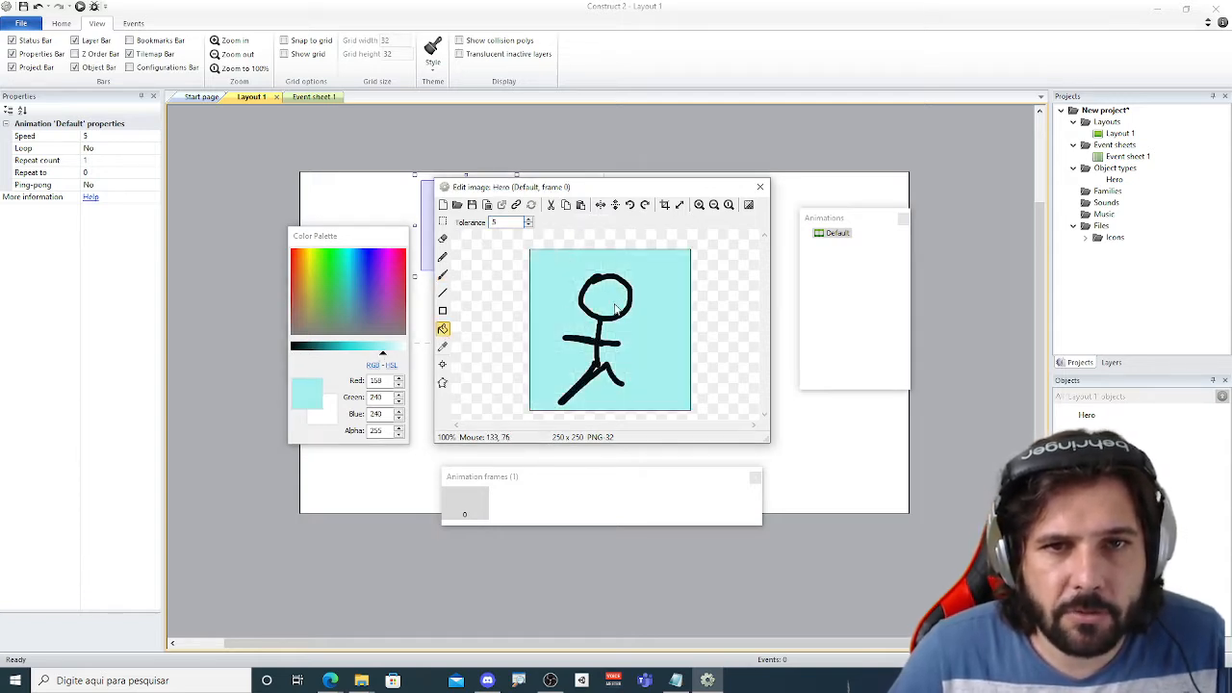
# Inspect the pixel edges of the fill where the stick figure's head meets the body.
pyautogui.keyDown('ctrl'); pyautogui.scroll(3, 637, 296); pyautogui.keyUp('ctrl')
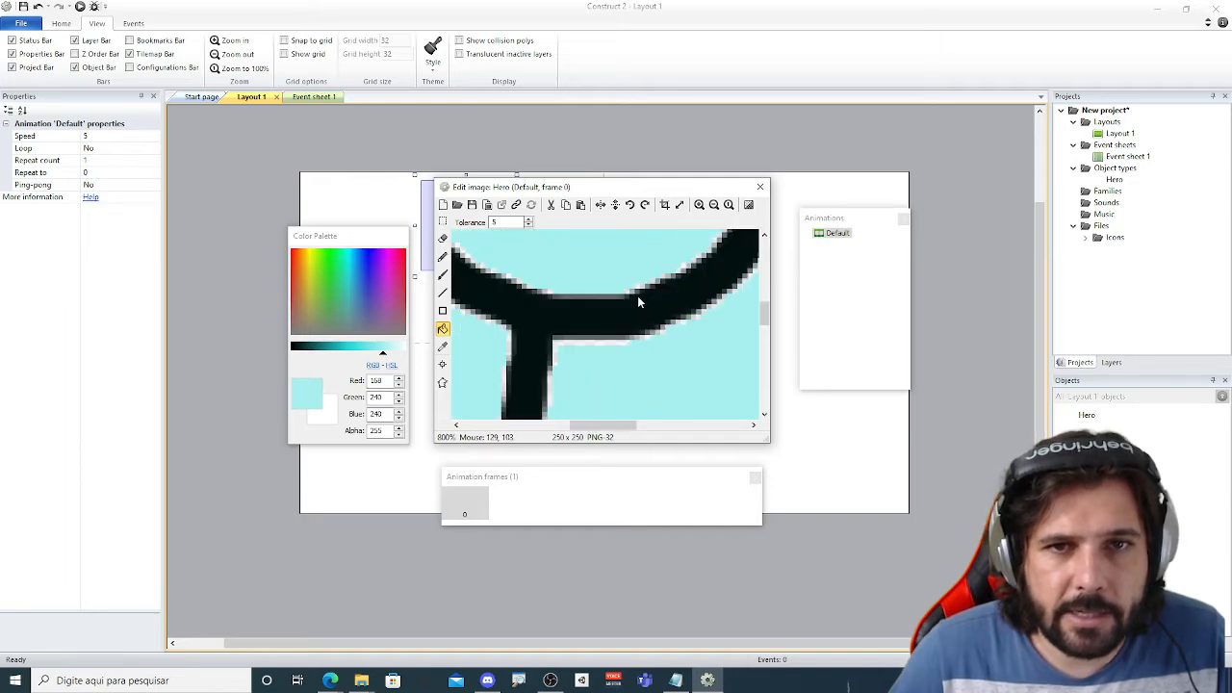
pyautogui.hotkey('ctrl', '1')
pyautogui.click(682, 375)
pyautogui.keyDown('ctrl'); pyautogui.keyDown('shift'); pyautogui.moveTo(682, 375); pyautogui.dragTo(736, 449); pyautogui.keyUp('shift'); pyautogui.keyUp('ctrl')
pyautogui.moveTo(641, 333)
pyautogui.mouseDown()
pyautogui.moveTo(716, 336)
pyautogui.moveTo(535, 343)
pyautogui.mouseUp()
pyautogui.press('Escape')
pyautogui.keyDown('ctrl'); pyautogui.scroll(-4, 578, 315); pyautogui.keyUp('ctrl')
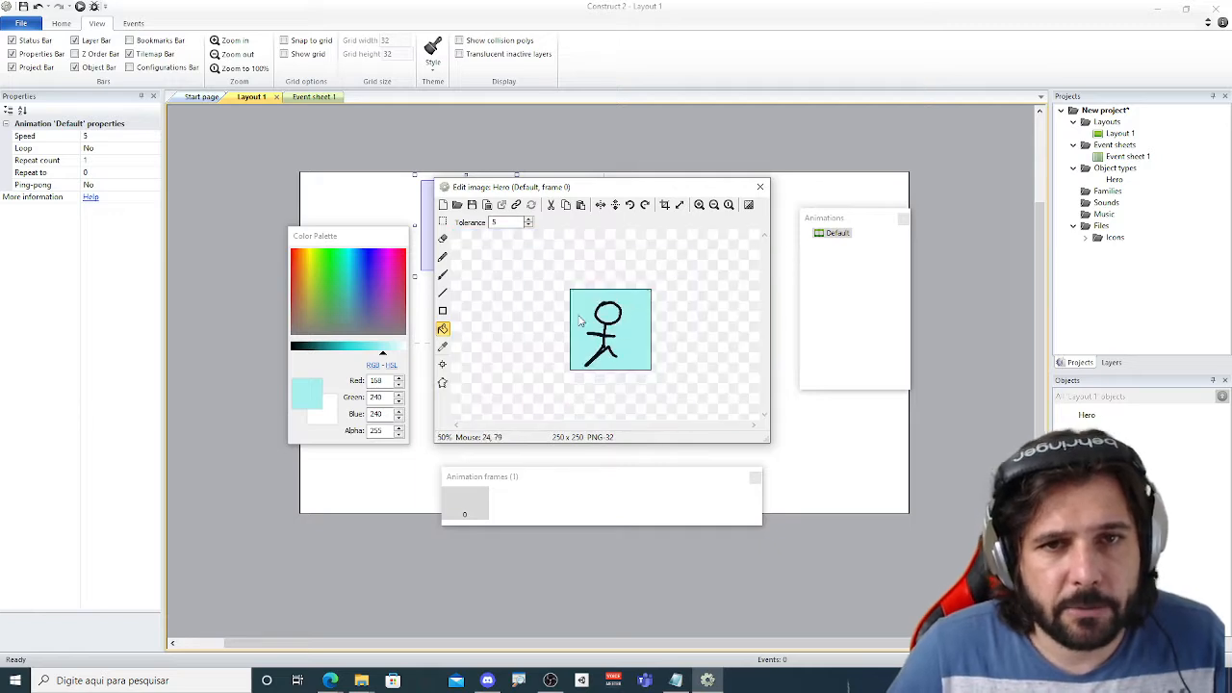
# Undo the cyan fills and all stick figure brush strokes on the Hero image.
pyautogui.keyDown('ctrl'); pyautogui.scroll(1, 581, 317); pyautogui.keyUp('ctrl')
pyautogui.hotkey('ctrl', 'z')
pyautogui.hotkey('ctrl', 'z')
pyautogui.hotkey('ctrl', 'z')
pyautogui.hotkey('ctrl', 'z')
pyautogui.hotkey('ctrl', 'z')
pyautogui.hotkey('ctrl', 'z')
pyautogui.hotkey('ctrl', 'z')
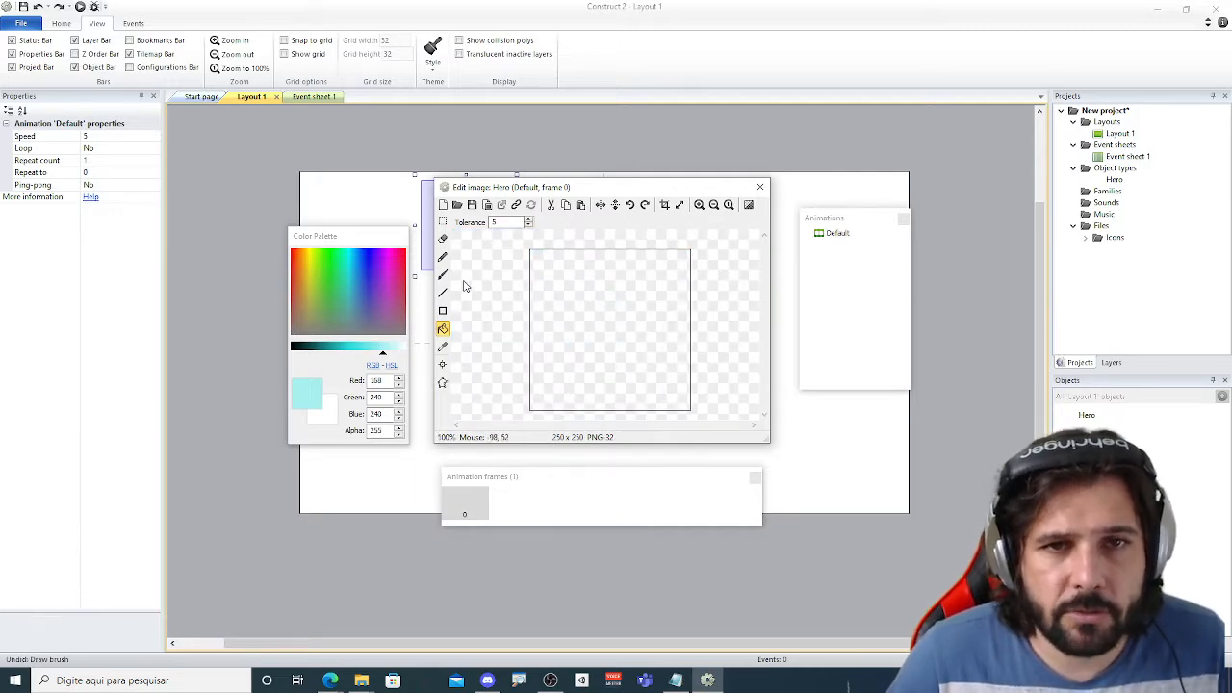
# Paint a black jagged-edged emblem with a small letter inside on the Hero image using the Brush tool.
pyautogui.click(443, 274)
pyautogui.moveTo(380, 349); pyautogui.dragTo(272, 352)
pyautogui.moveTo(582, 289)
pyautogui.mouseDown()
pyautogui.moveTo(622, 292)
pyautogui.moveTo(587, 355)
pyautogui.moveTo(576, 303)
pyautogui.moveTo(595, 293)
pyautogui.moveTo(606, 326)
pyautogui.moveTo(603, 303)
pyautogui.mouseUp()
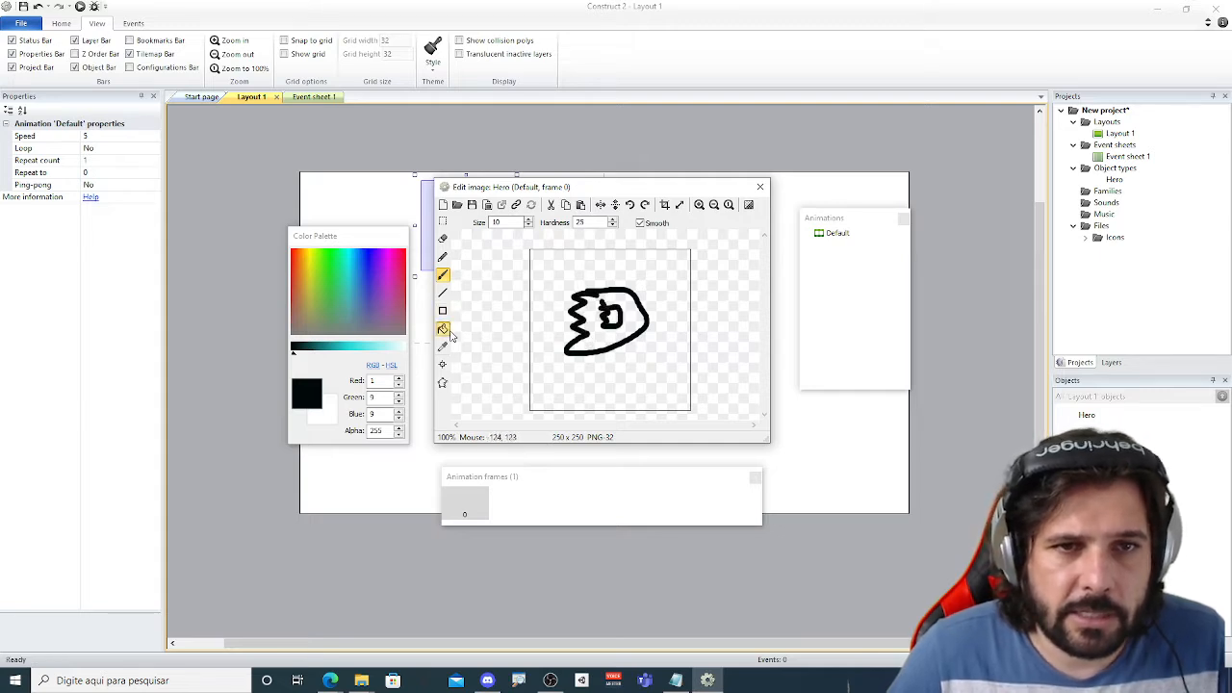
# Flood fill the emblem's interior with light cyan (RGB 142, 236, 236) and its letter and outline with white.
pyautogui.click(442, 328)
pyautogui.click(378, 349)
pyautogui.click(598, 326)
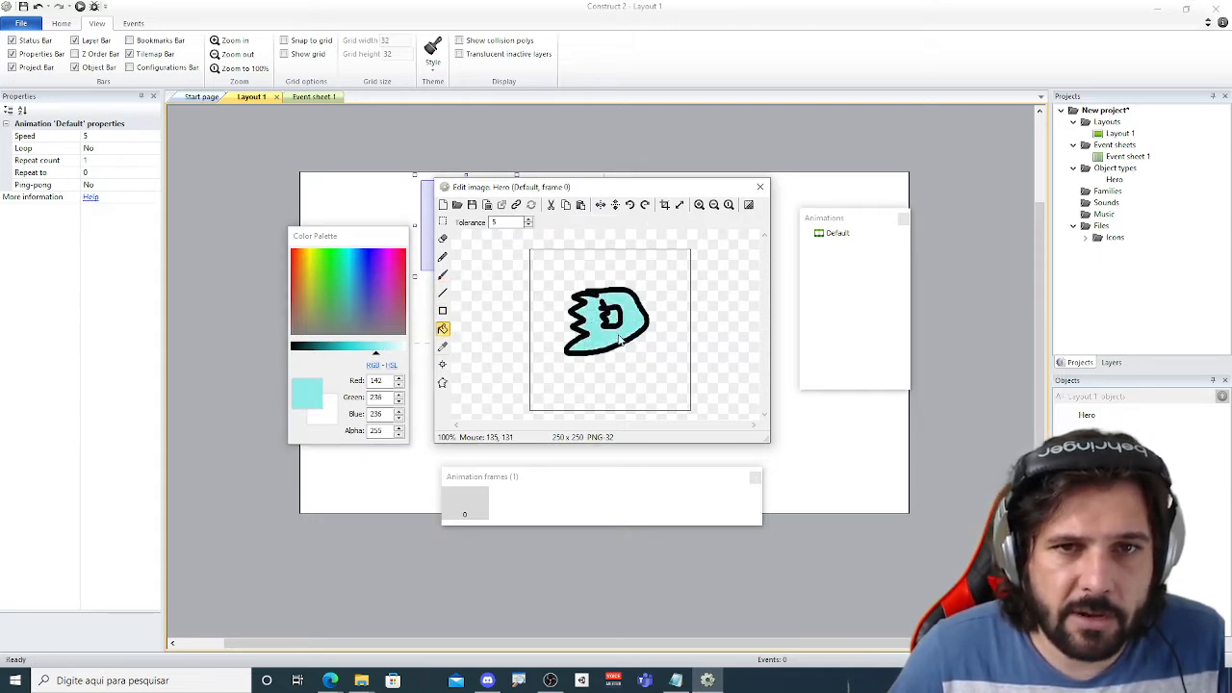
pyautogui.click(619, 325)
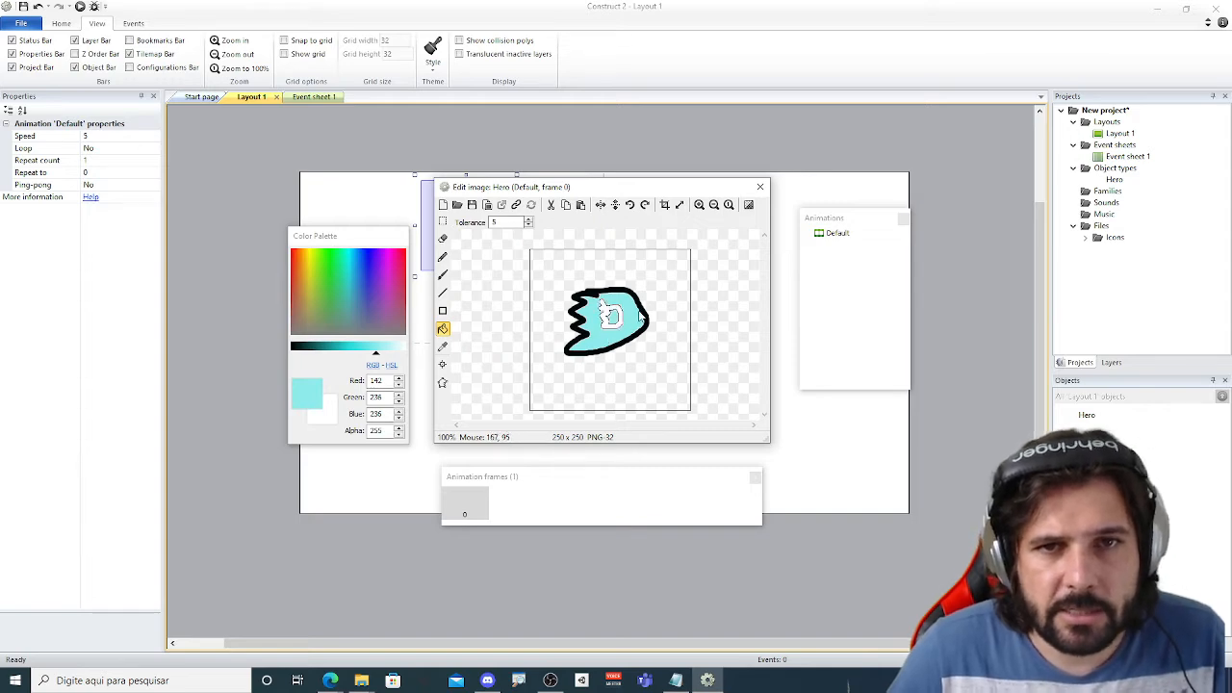
pyautogui.click(641, 317)
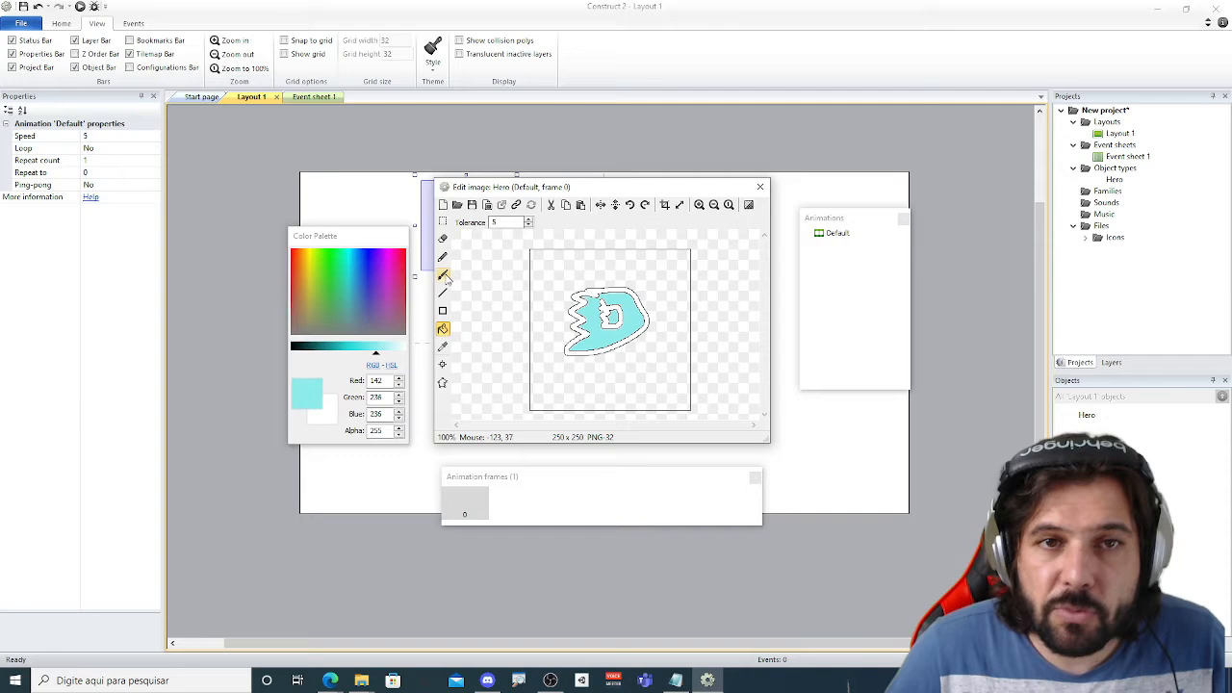
# Undo the emblem's fills and brush strokes, and try a cyan stroke with the Pencil tool.
pyautogui.hotkey('ctrl', 'z')
pyautogui.hotkey('ctrl', 'z')
pyautogui.hotkey('ctrl', 'z')
pyautogui.hotkey('ctrl', 'z')
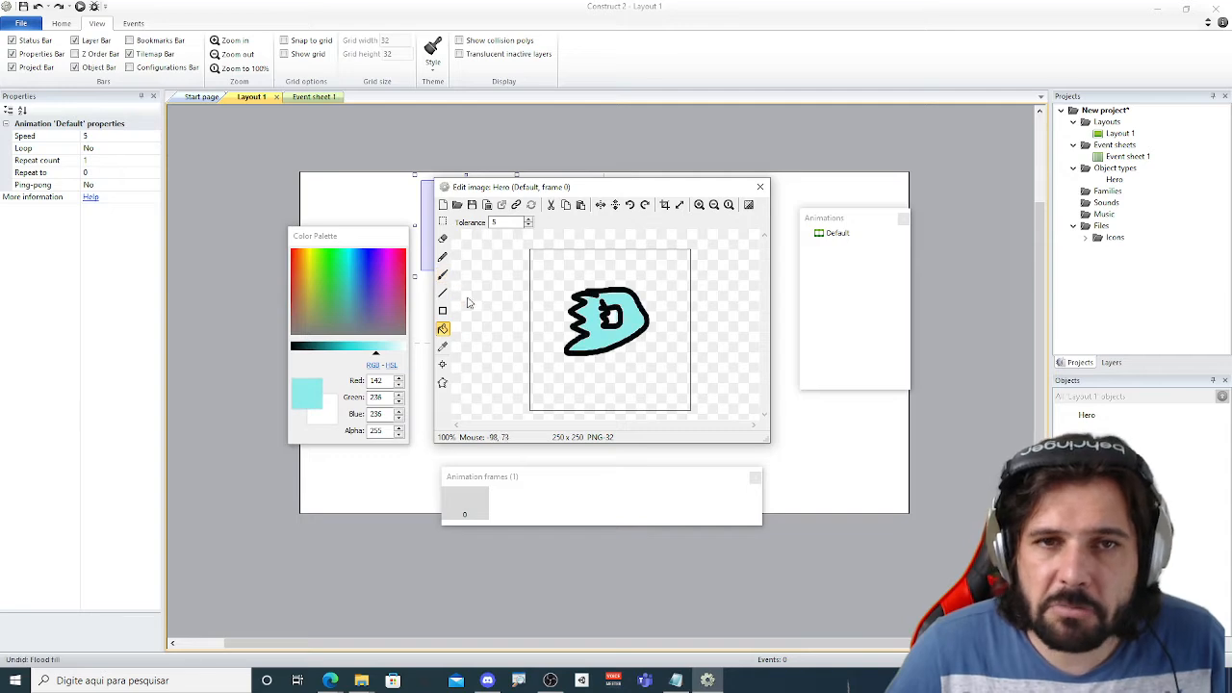
pyautogui.click(443, 256)
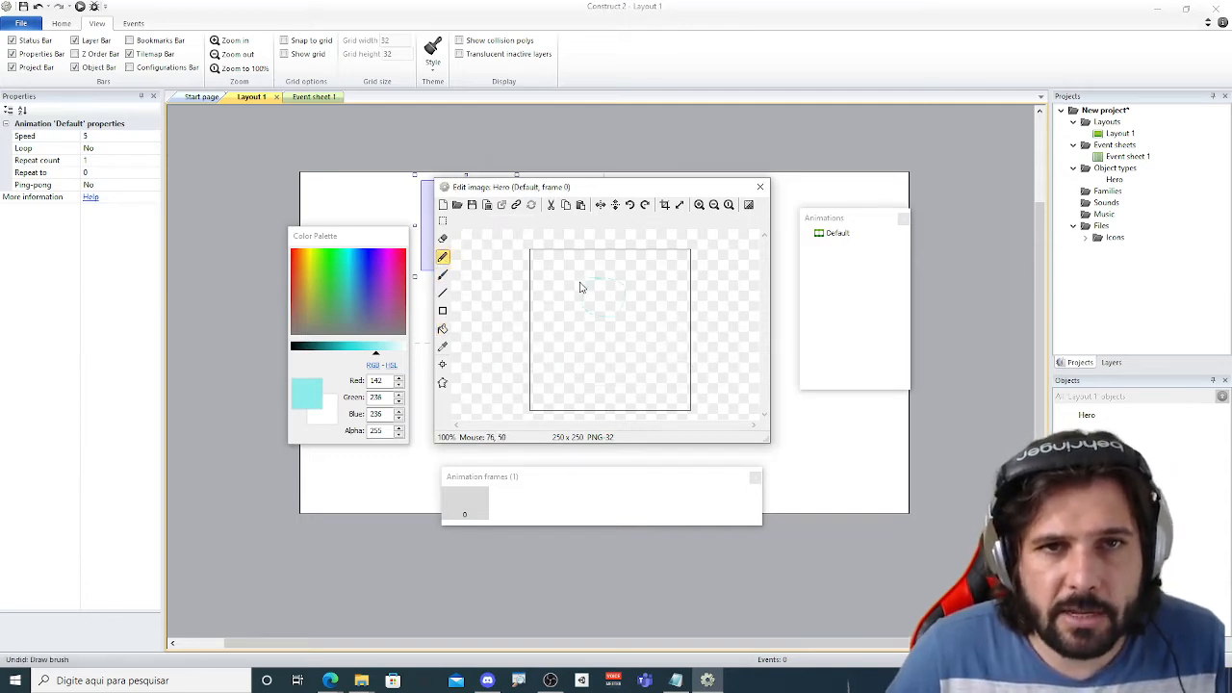
pyautogui.hotkey('ctrl', 'z')
# Draw a thin stick figure in near-black (RGB 1, 9, 9) on the Hero image using the Pencil tool.
pyautogui.click(294, 349)
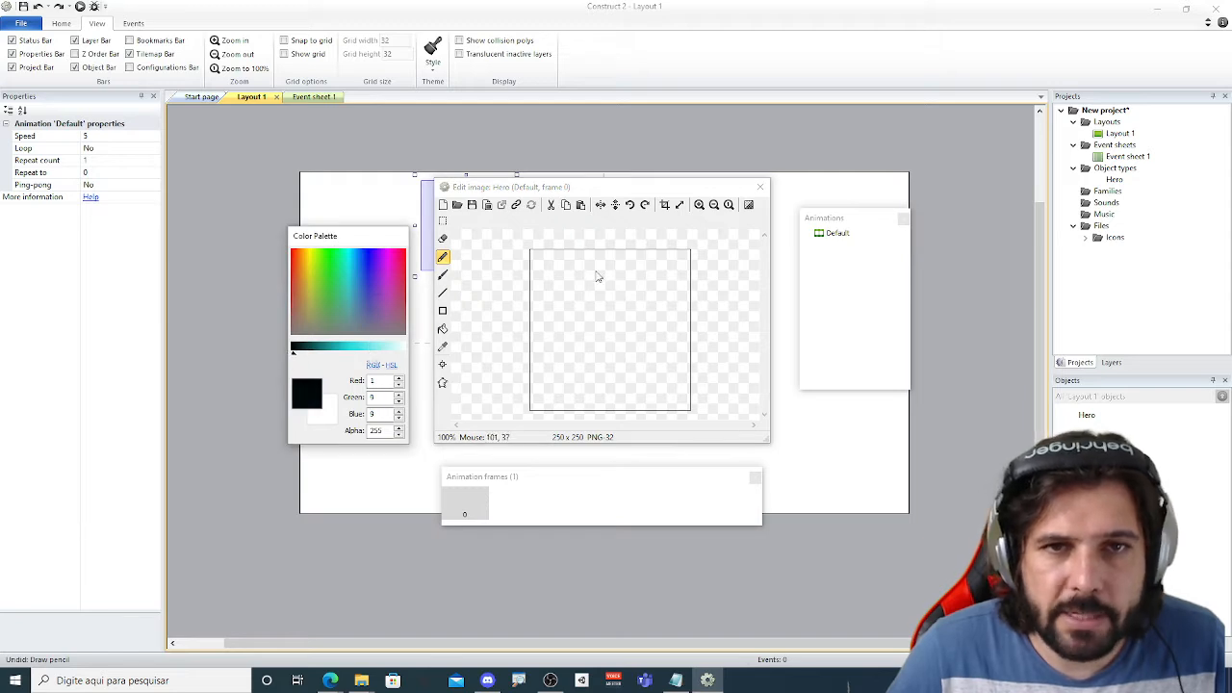
pyautogui.moveTo(597, 276); pyautogui.dragTo(589, 281)
pyautogui.moveTo(634, 188)
pyautogui.mouseDown()
pyautogui.moveTo(622, 223)
pyautogui.moveTo(626, 185)
pyautogui.mouseUp()
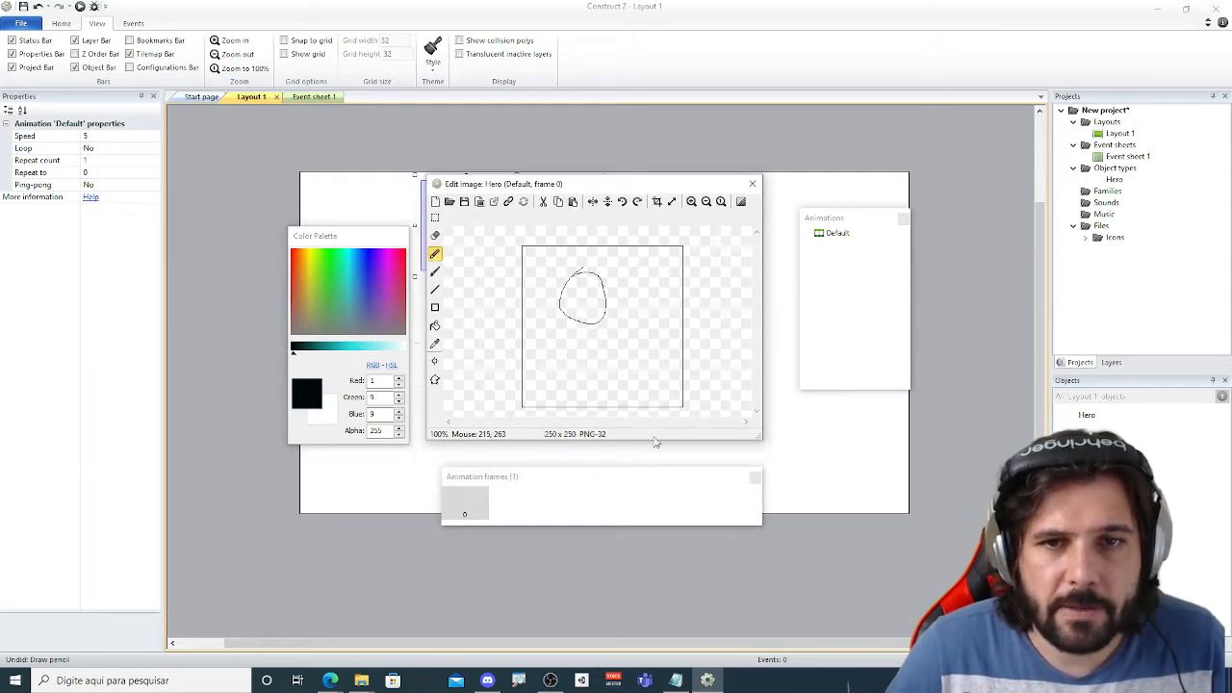
pyautogui.moveTo(640, 476); pyautogui.dragTo(633, 486)
pyautogui.click(435, 271)
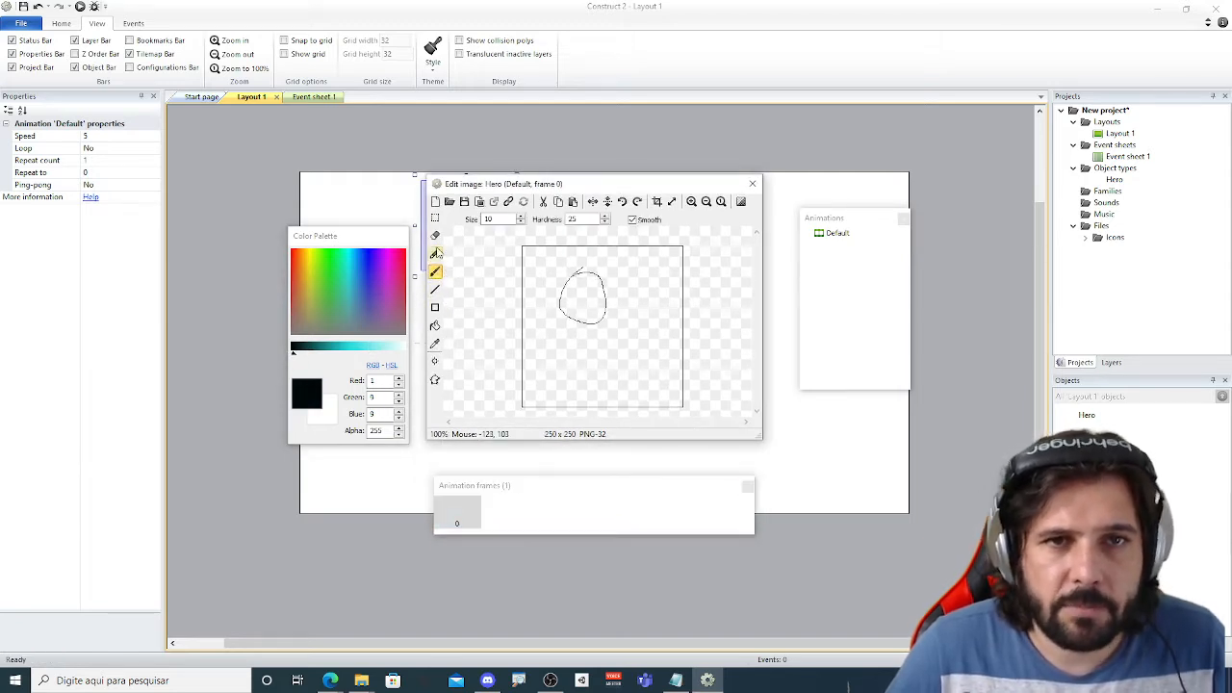
pyautogui.click(435, 255)
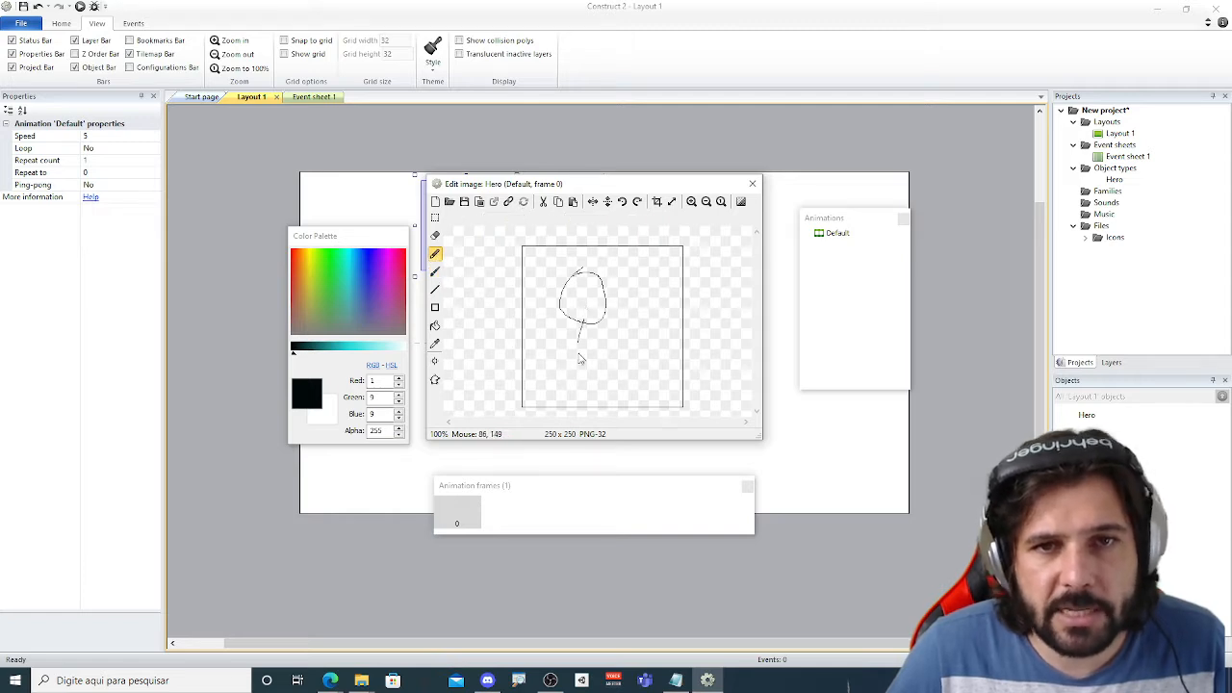
pyautogui.moveTo(578, 353); pyautogui.dragTo(579, 366)
pyautogui.moveTo(557, 345)
pyautogui.mouseDown()
pyautogui.moveTo(587, 344)
pyautogui.moveTo(559, 383)
pyautogui.mouseUp()
pyautogui.moveTo(579, 364); pyautogui.dragTo(596, 385)
# Undo all the pencil strokes of the stick figure on the Hero image.
pyautogui.hotkey('ctrl', 'z')
pyautogui.hotkey('ctrl', 'z')
pyautogui.hotkey('ctrl', 'z')
pyautogui.hotkey('ctrl', 'z')
pyautogui.hotkey('ctrl', 'z')
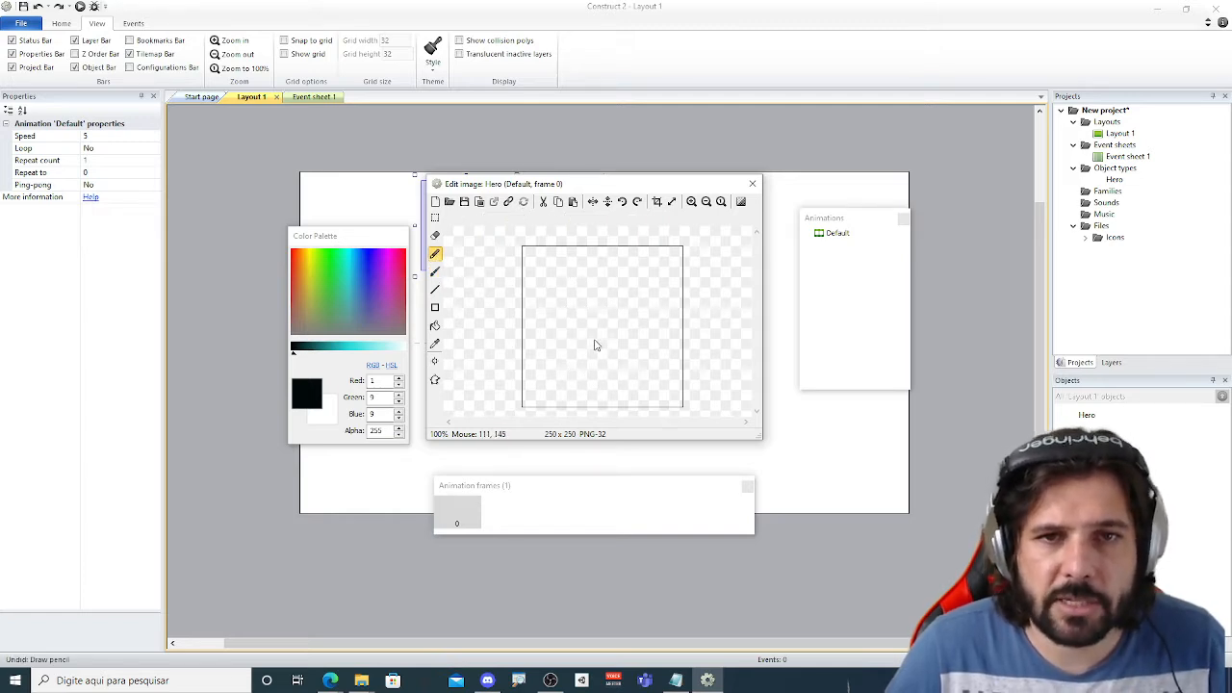
pyautogui.hotkey('ctrl', 'z')
pyautogui.press('Return')
# Draw two crossing diagonal lines on the Hero image with the Line tool at thickness 1.
pyautogui.click(435, 288)
pyautogui.moveTo(600, 281); pyautogui.dragTo(545, 341)
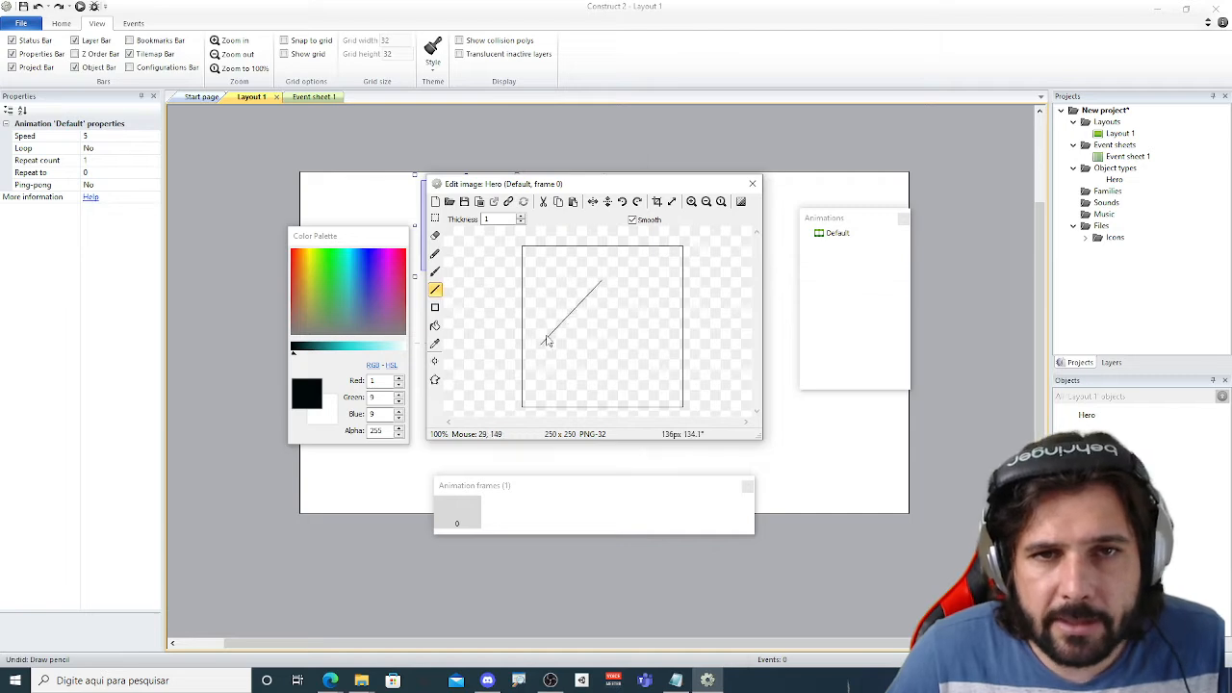
pyautogui.moveTo(558, 296); pyautogui.dragTo(599, 361)
# Draw a transparent rectangle over part of the crossing lines, and cover them with a near-black (RGB 12, 12, 12) rectangle.
pyautogui.click(435, 307)
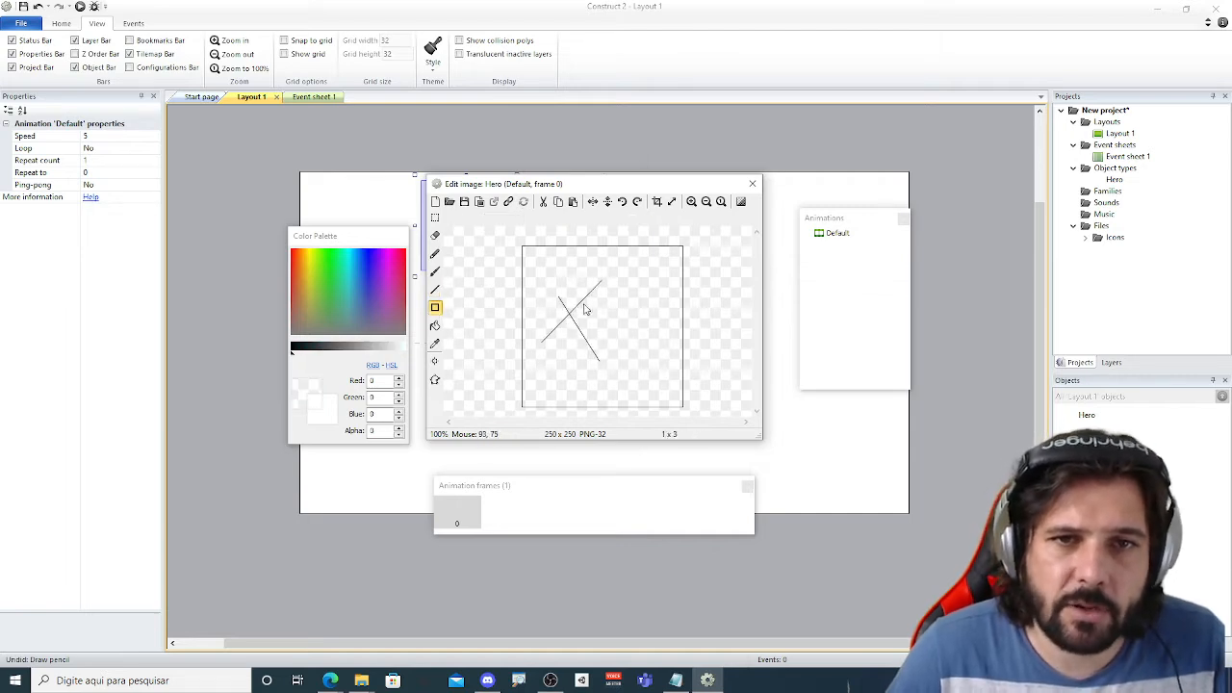
pyautogui.moveTo(583, 304); pyautogui.dragTo(619, 346)
pyautogui.click(434, 310)
pyautogui.click(435, 307)
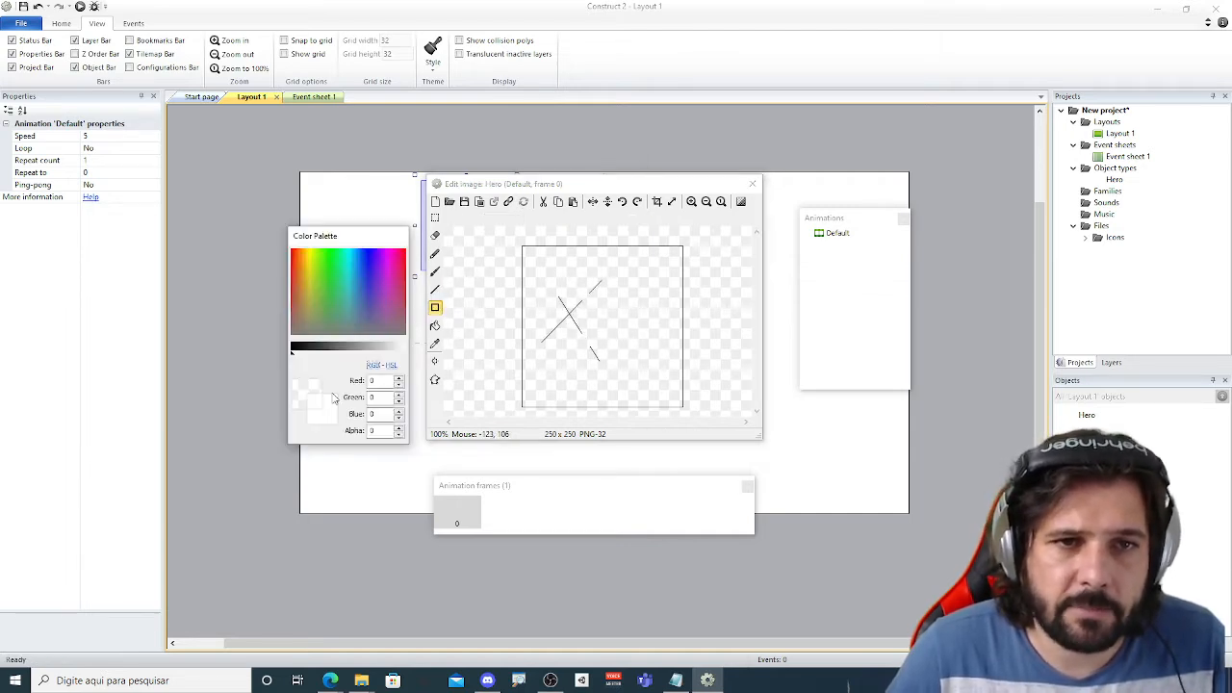
pyautogui.click(298, 349)
pyautogui.moveTo(535, 279)
pyautogui.mouseDown()
pyautogui.moveTo(542, 304)
pyautogui.moveTo(625, 367)
pyautogui.mouseUp()
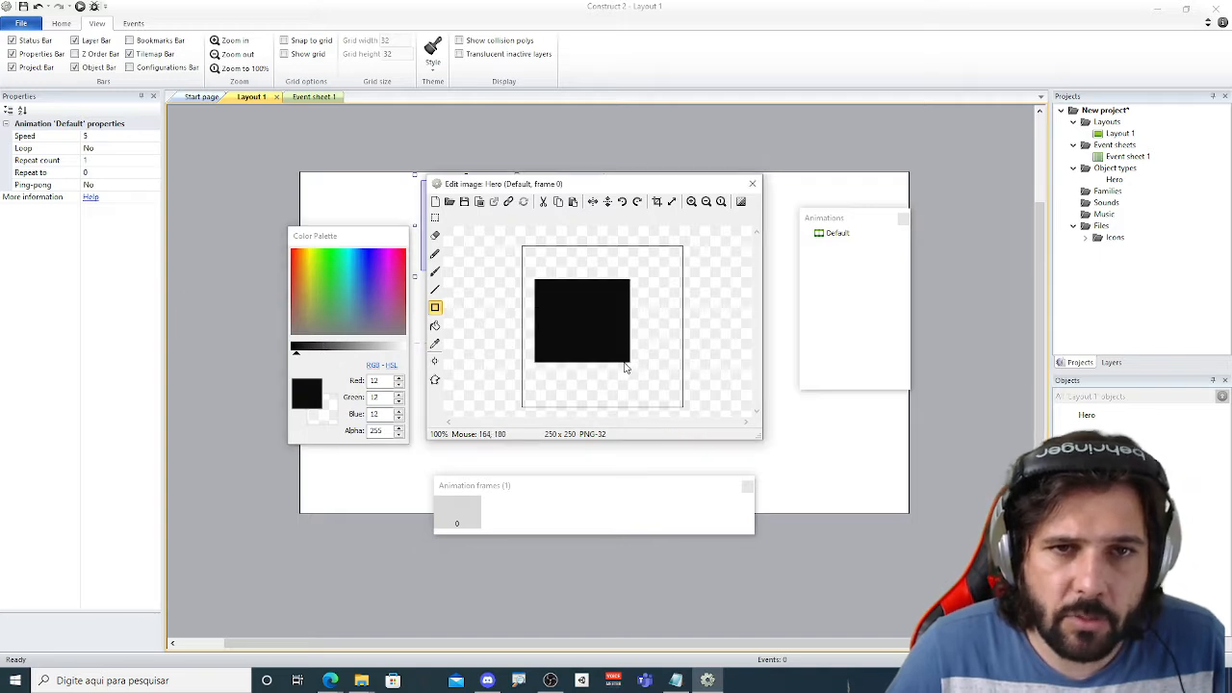
# Try near-white and transparent as palette colours, and set the primary colour to black with the preset.
pyautogui.rightClick(327, 415)
pyautogui.moveTo(382, 344); pyautogui.dragTo(404, 349)
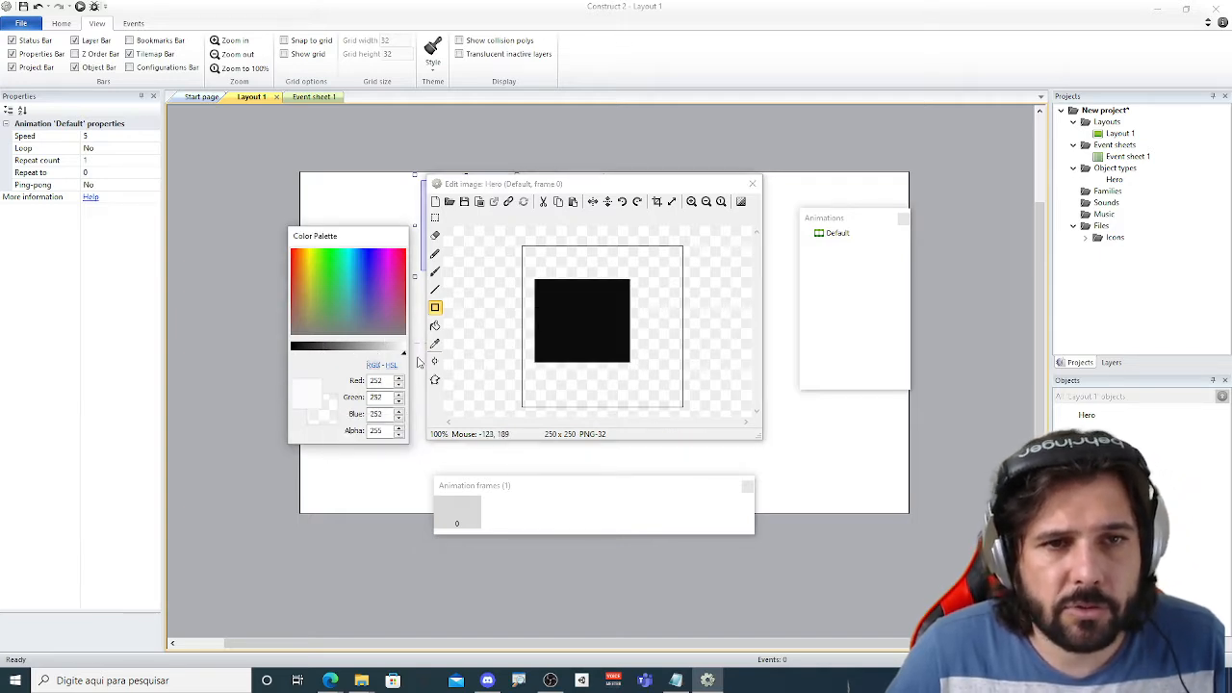
pyautogui.rightClick(326, 425)
pyautogui.click(355, 459)
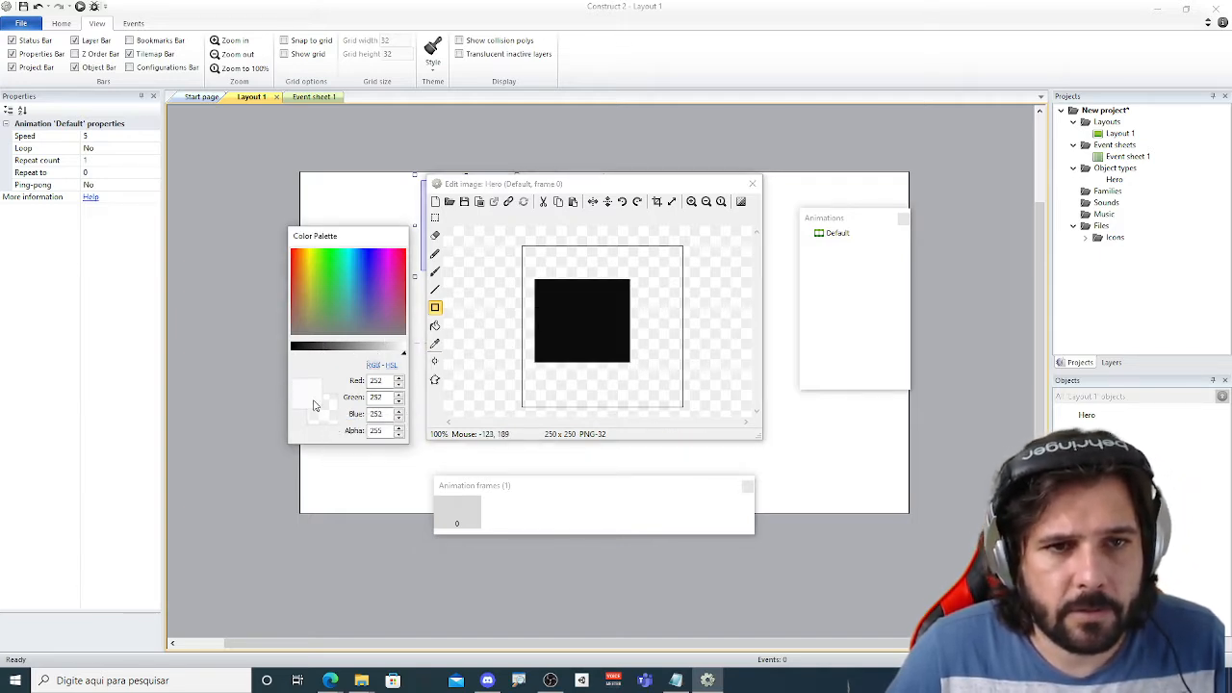
pyautogui.rightClick(317, 405)
pyautogui.click(341, 439)
pyautogui.rightClick(313, 388)
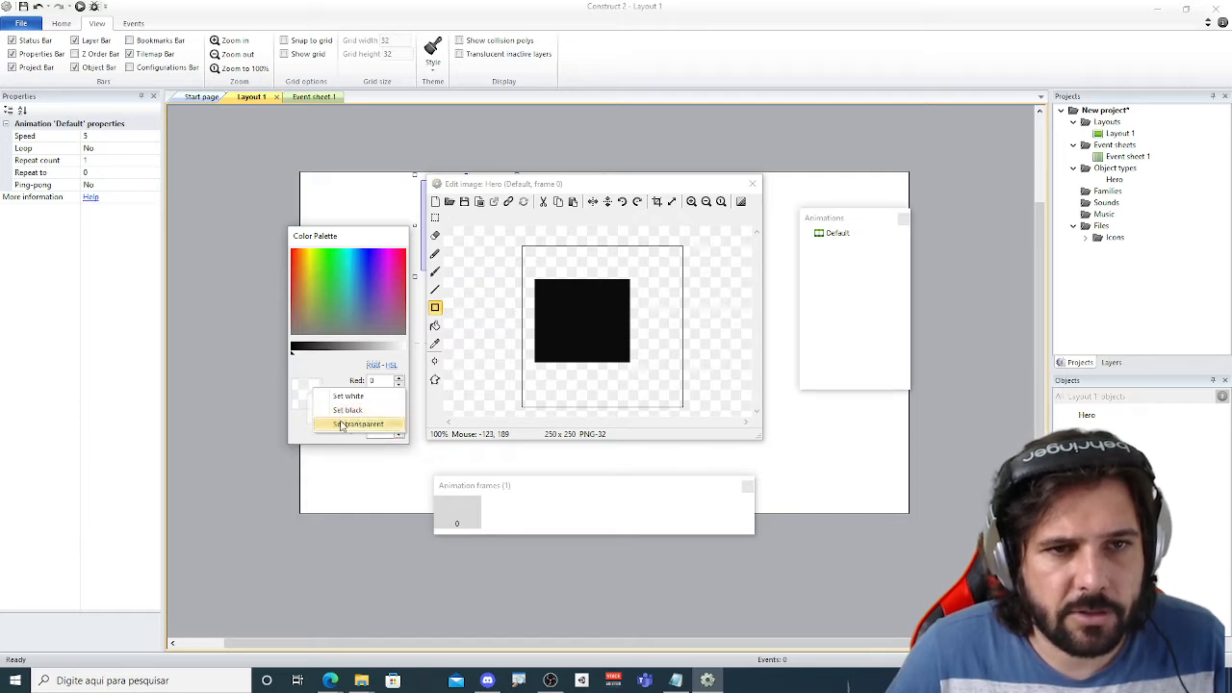
pyautogui.click(341, 411)
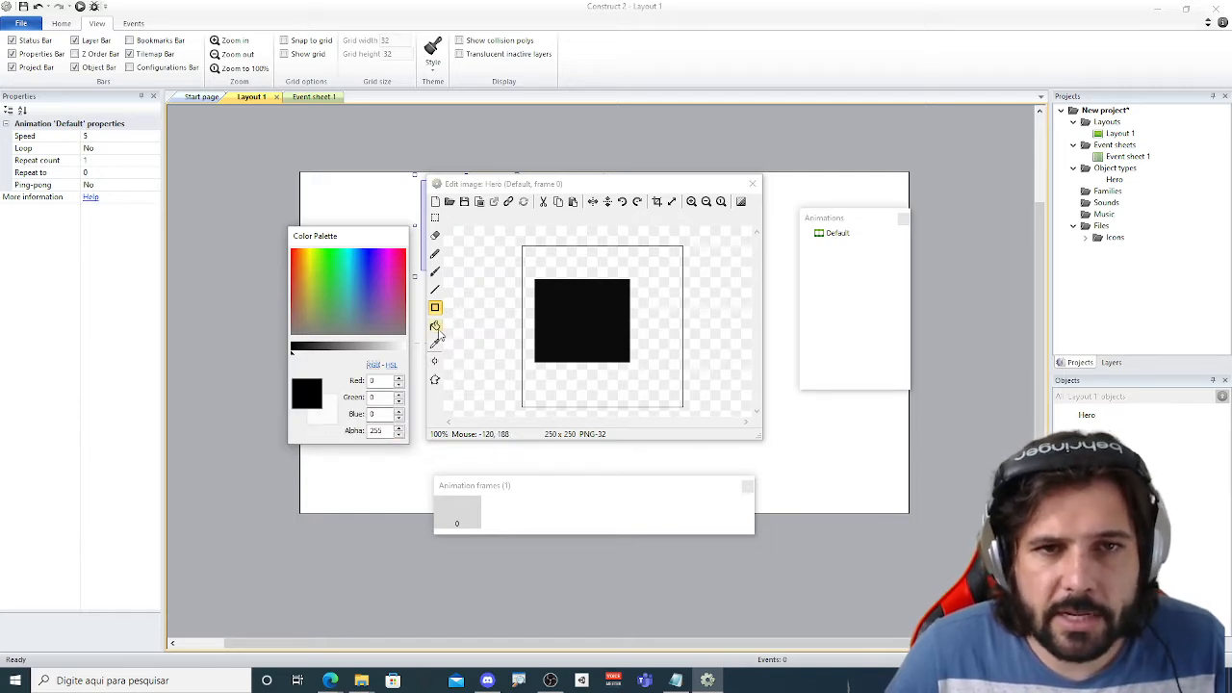
# Flood fill the black rectangle on the Hero image with blue.
pyautogui.click(437, 327)
pyautogui.click(357, 276)
pyautogui.click(580, 293)
# Sample the transparent background with the Eyedropper and brush a curve across the blue rectangle's upper corner.
pyautogui.click(435, 344)
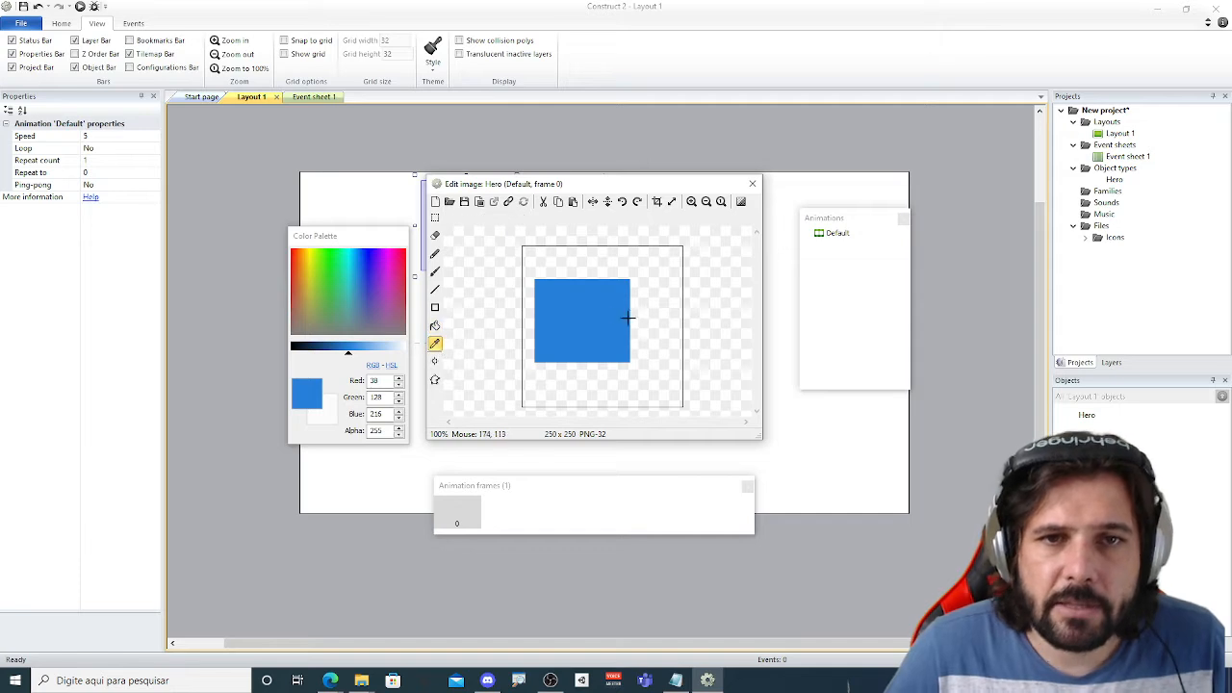
pyautogui.click(396, 276)
pyautogui.click(468, 289)
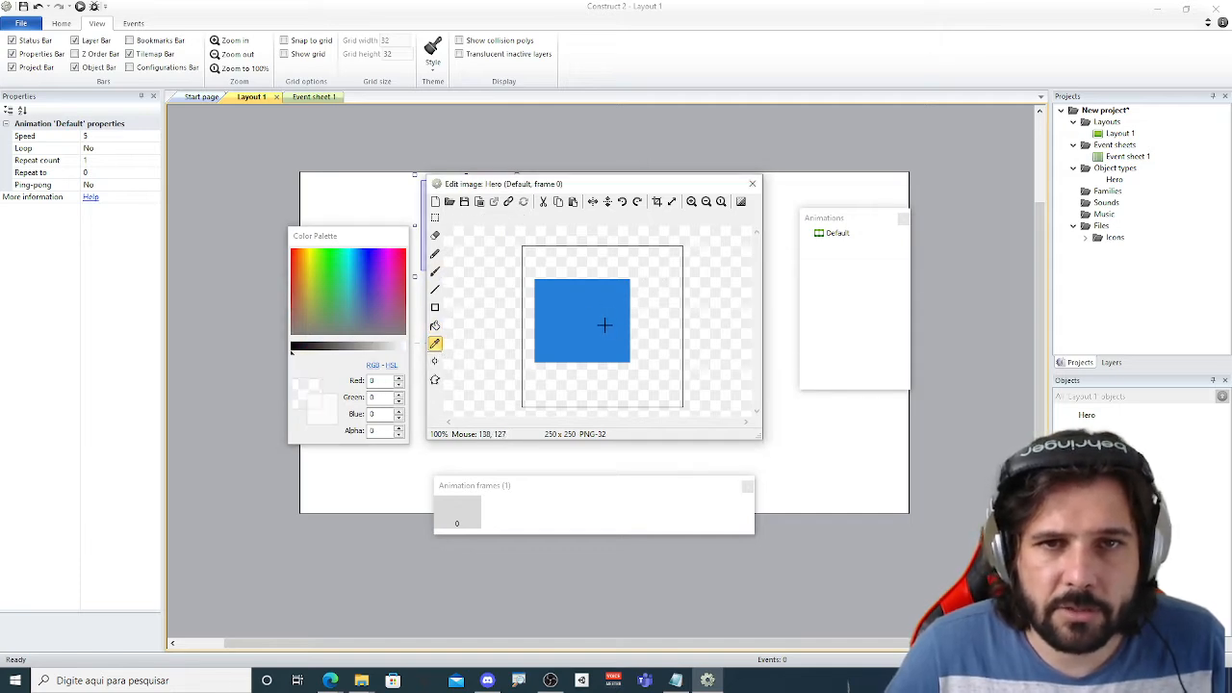
pyautogui.click(435, 272)
# Set the secondary colour to black and the primary colour to magenta (RGB 231, 39, 186).
pyautogui.click(392, 276)
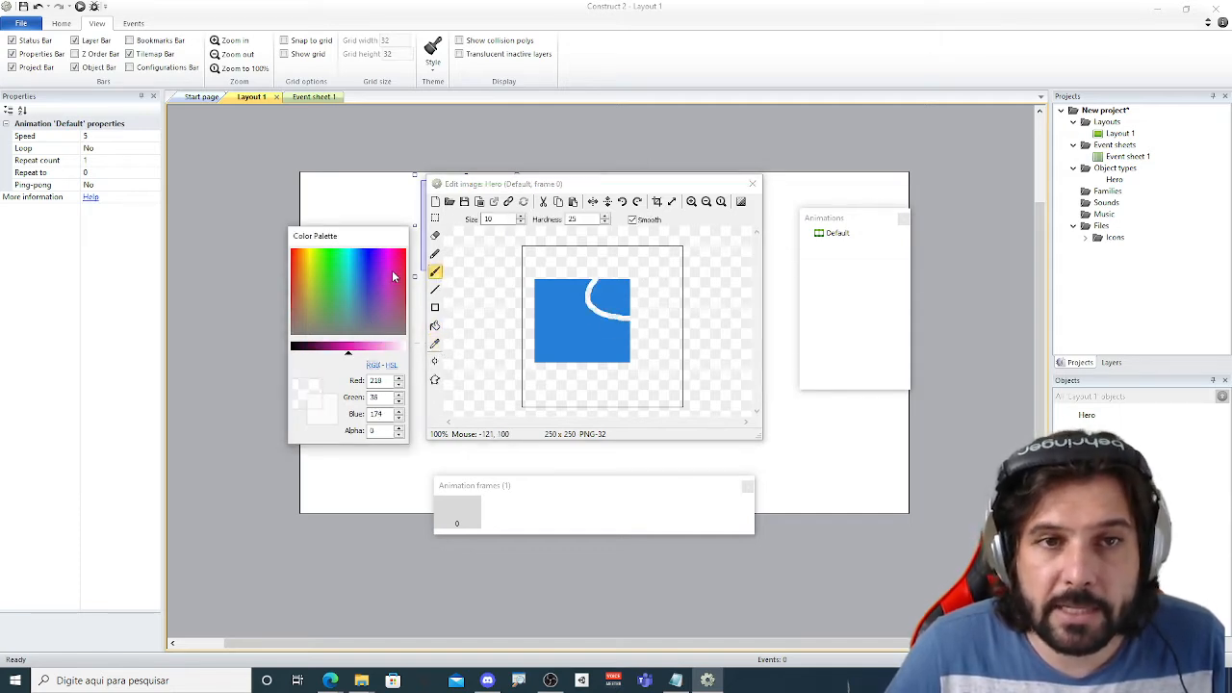
pyautogui.click(309, 394)
pyautogui.rightClick(326, 419)
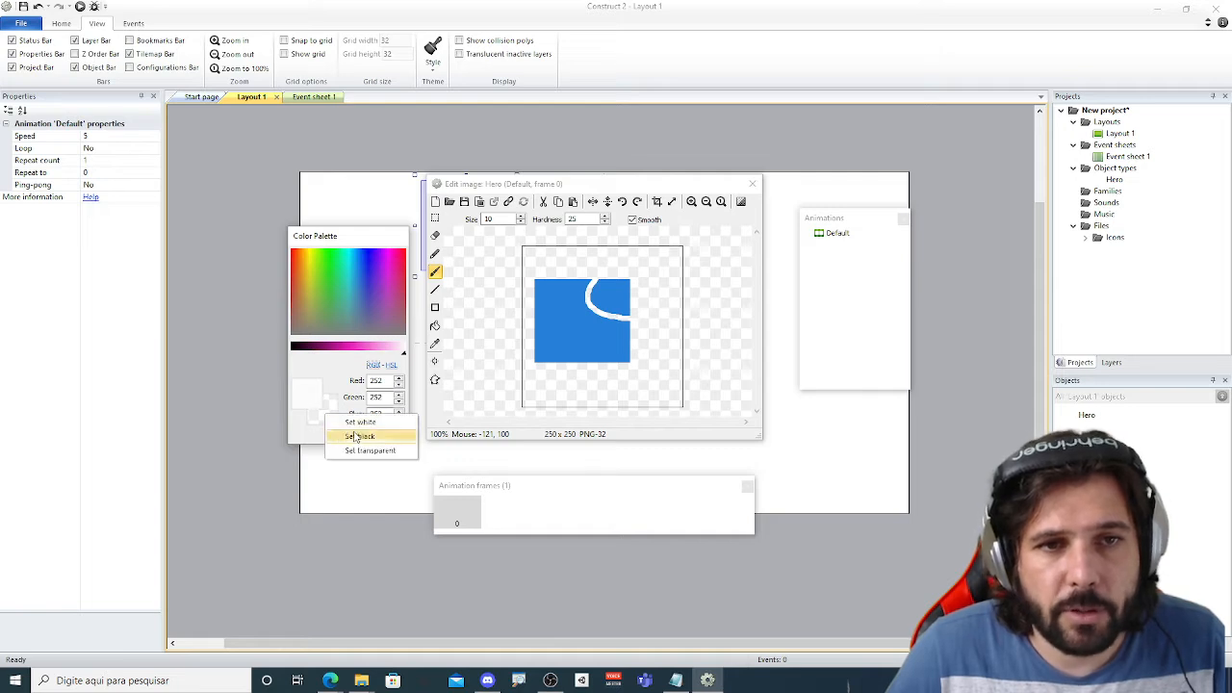
pyautogui.click(358, 436)
pyautogui.moveTo(392, 345); pyautogui.dragTo(352, 357)
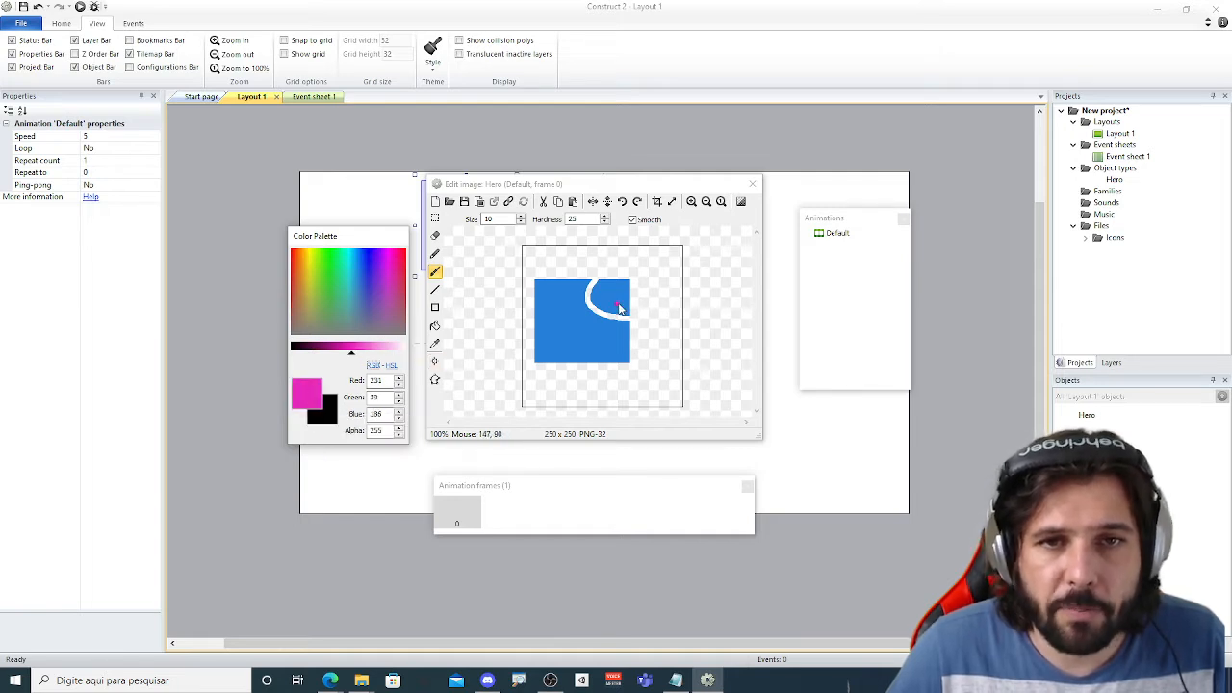
# Paint a curving magenta stroke and a cyan stroke across the blue rectangle with the Brush tool.
pyautogui.moveTo(655, 292)
pyautogui.mouseDown()
pyautogui.moveTo(624, 366)
pyautogui.moveTo(604, 269)
pyautogui.mouseUp()
pyautogui.click(349, 265)
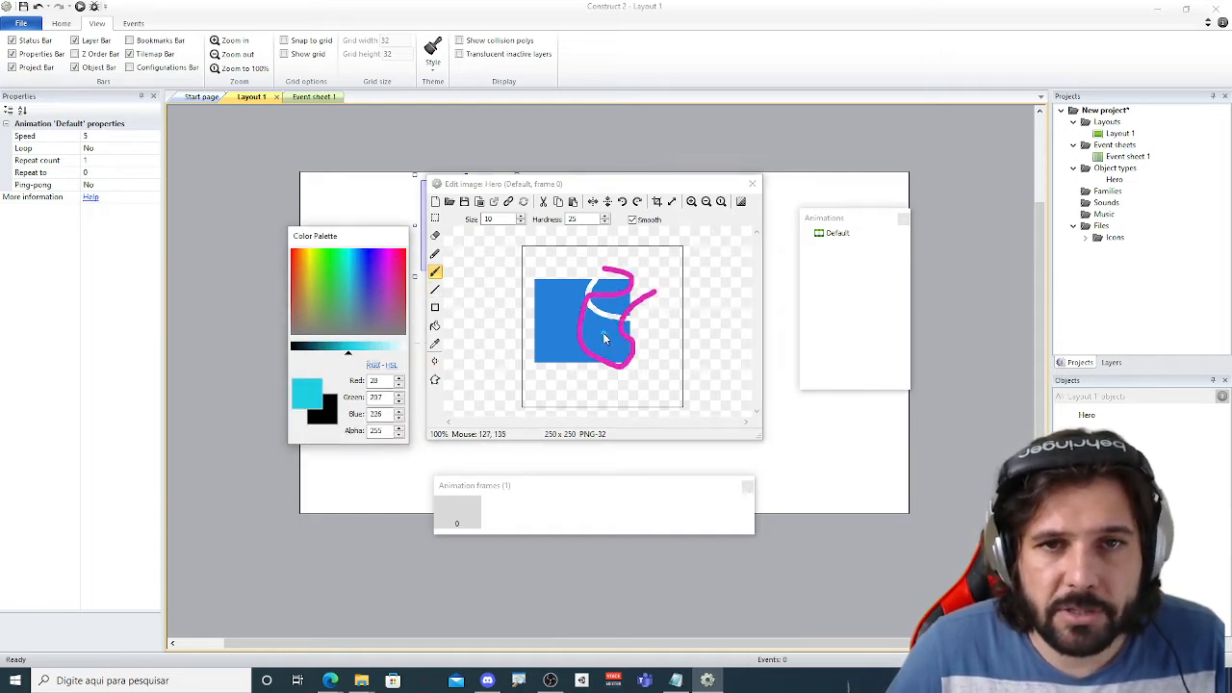
pyautogui.moveTo(602, 332); pyautogui.dragTo(532, 349)
# Sample the magenta stroke with the Eyedropper and flood fill the transparent background around the shapes with it.
pyautogui.click(435, 344)
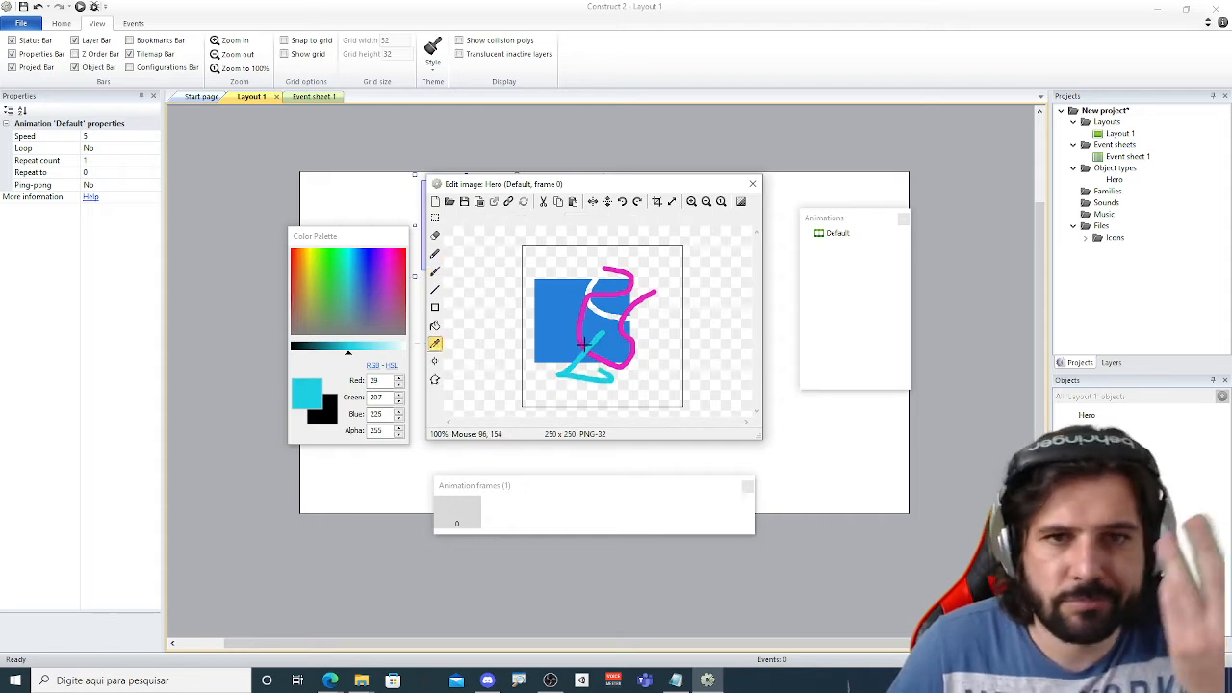
pyautogui.click(579, 342)
pyautogui.click(436, 325)
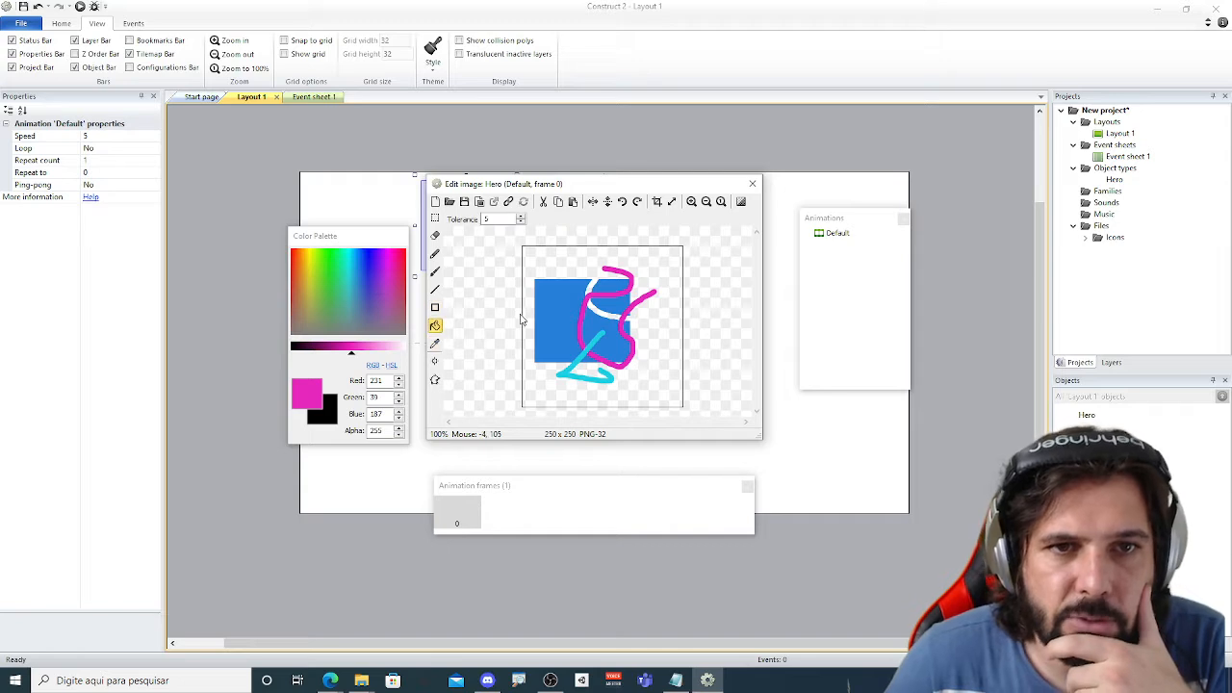
pyautogui.click(525, 321)
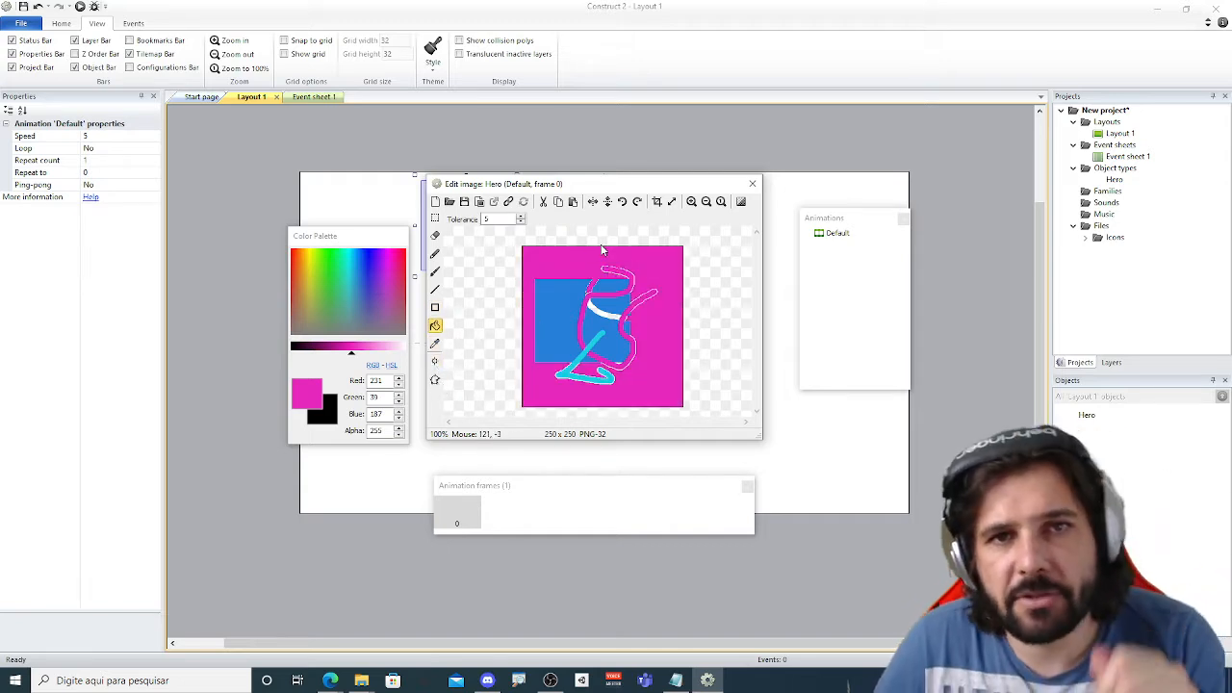
# Select the entire 250 x 250 Hero image and delete its contents.
pyautogui.click(436, 218)
pyautogui.moveTo(494, 244); pyautogui.dragTo(689, 417)
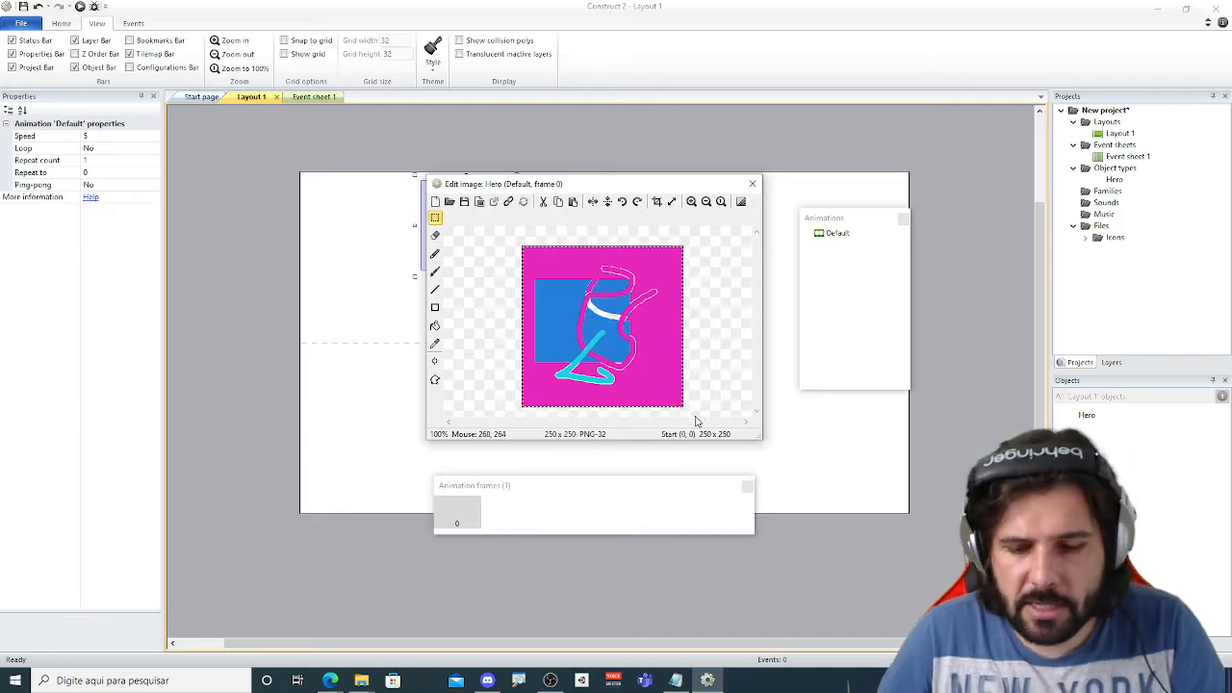
pyautogui.press('Delete')
# Paint a near-black (RGB 5, 1, 4) stick figure on the Hero image with the Brush tool at size 10.
pyautogui.click(435, 271)
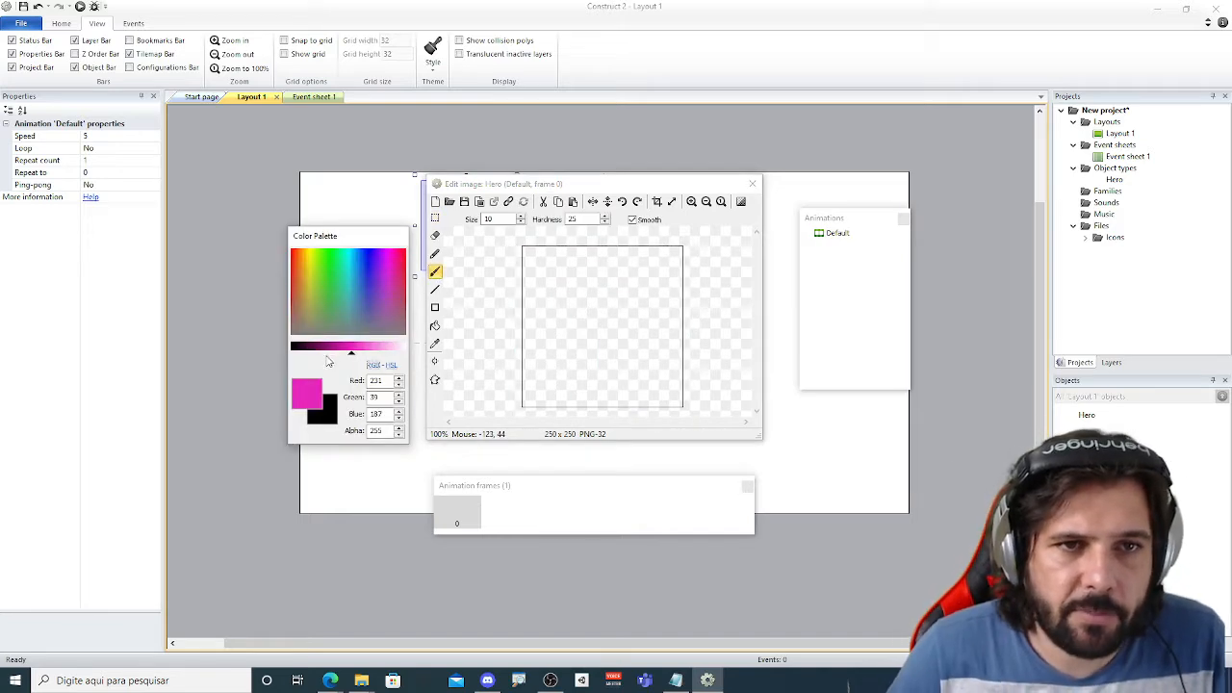
pyautogui.moveTo(327, 350); pyautogui.dragTo(281, 353)
pyautogui.moveTo(602, 273)
pyautogui.mouseDown()
pyautogui.moveTo(579, 282)
pyautogui.moveTo(612, 320)
pyautogui.moveTo(590, 270)
pyautogui.mouseUp()
pyautogui.moveTo(595, 316)
pyautogui.mouseDown()
pyautogui.moveTo(592, 358)
pyautogui.moveTo(616, 333)
pyautogui.moveTo(568, 379)
pyautogui.moveTo(612, 382)
pyautogui.mouseUp()
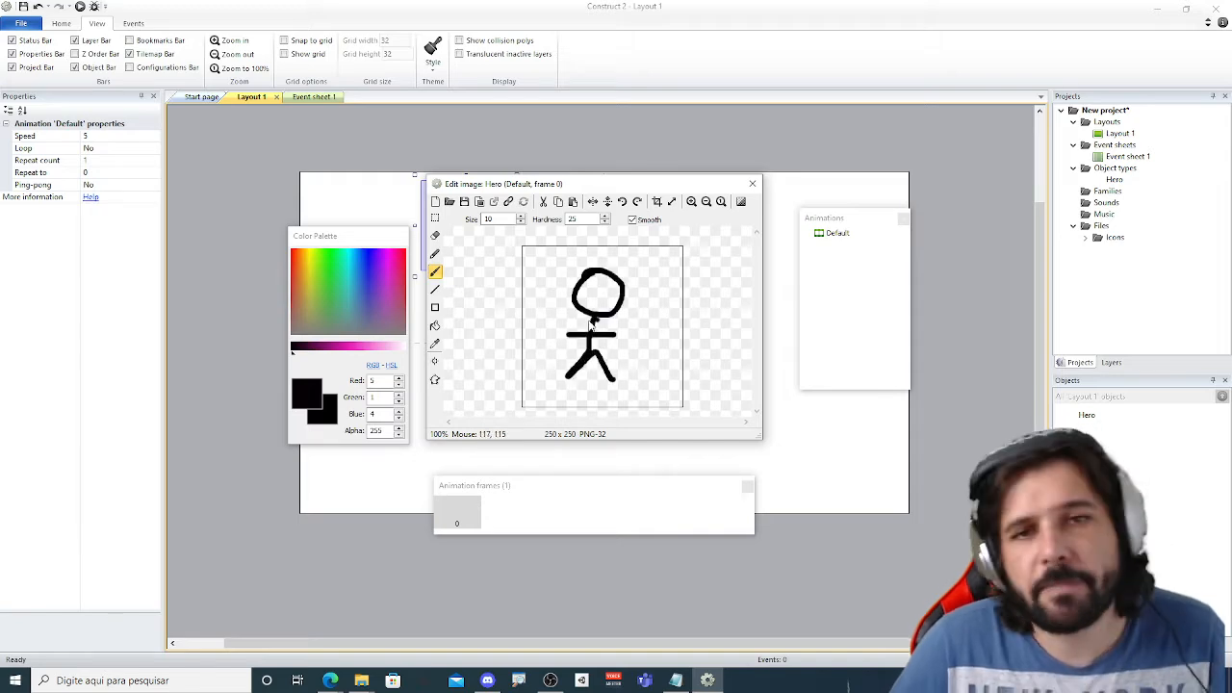
pyautogui.click(632, 317)
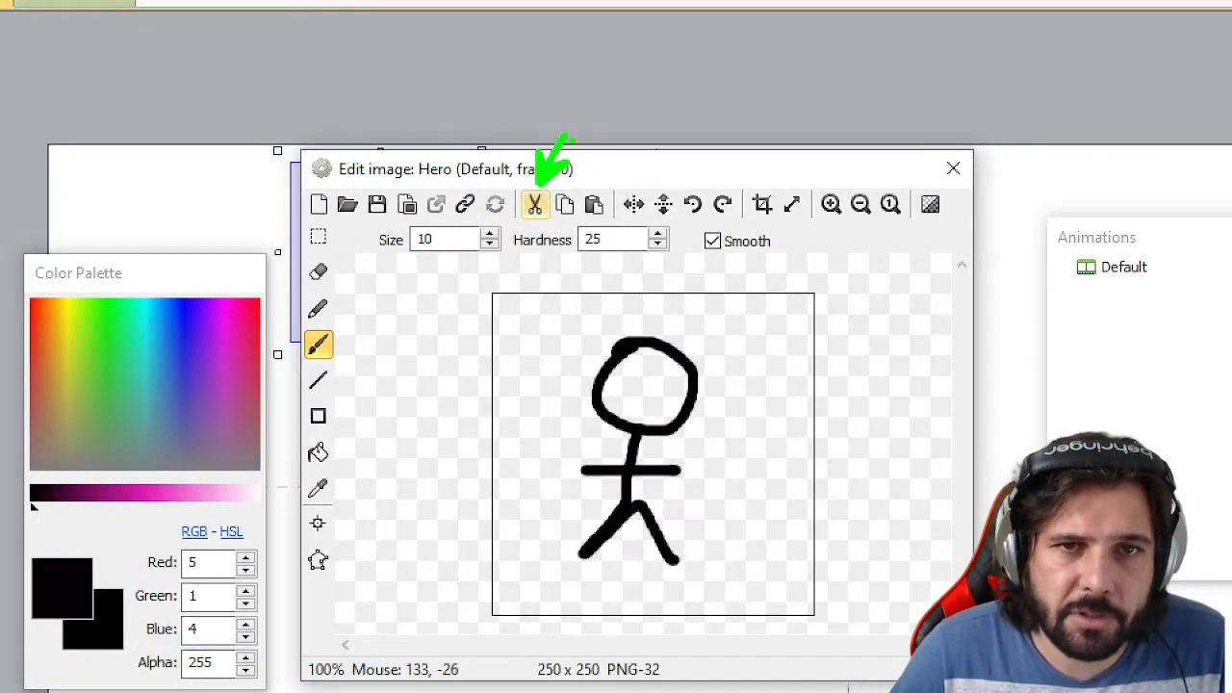
pyautogui.keyDown('ctrl'); pyautogui.keyDown('shift'); pyautogui.moveTo(597, 183); pyautogui.dragTo(630, 116); pyautogui.keyUp('shift'); pyautogui.keyUp('ctrl')
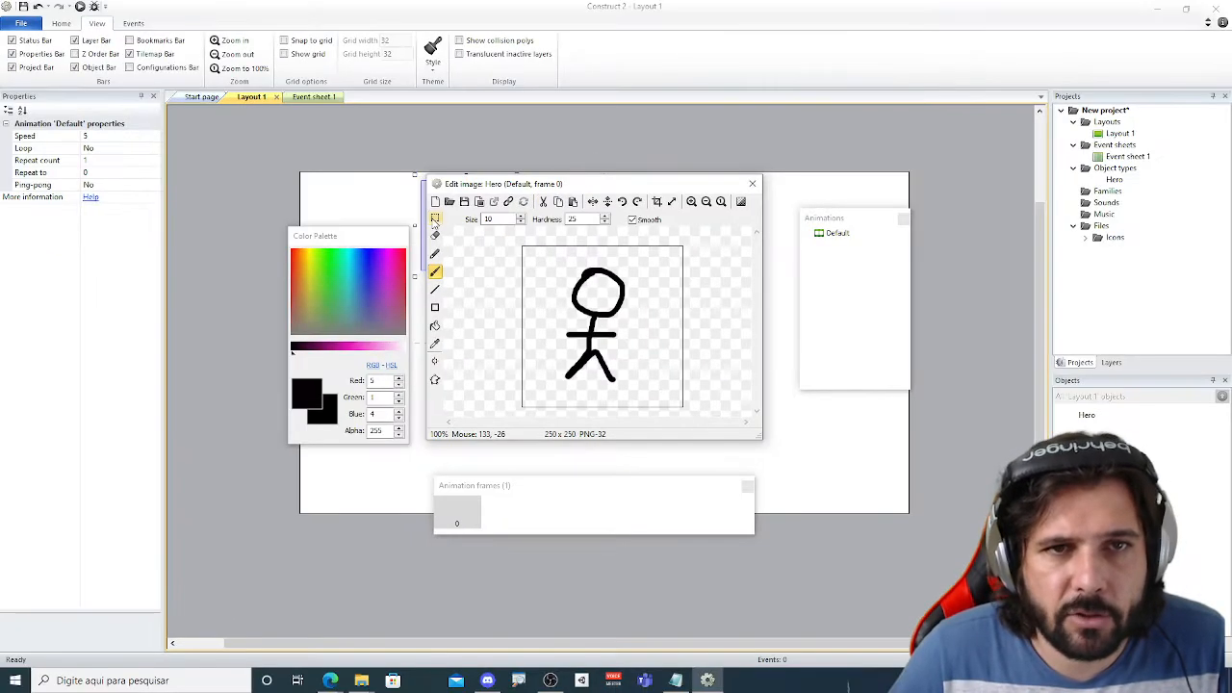
# Try placing a copy of the stick figure's selected head beside the original, and undo it.
pyautogui.click(318, 237)
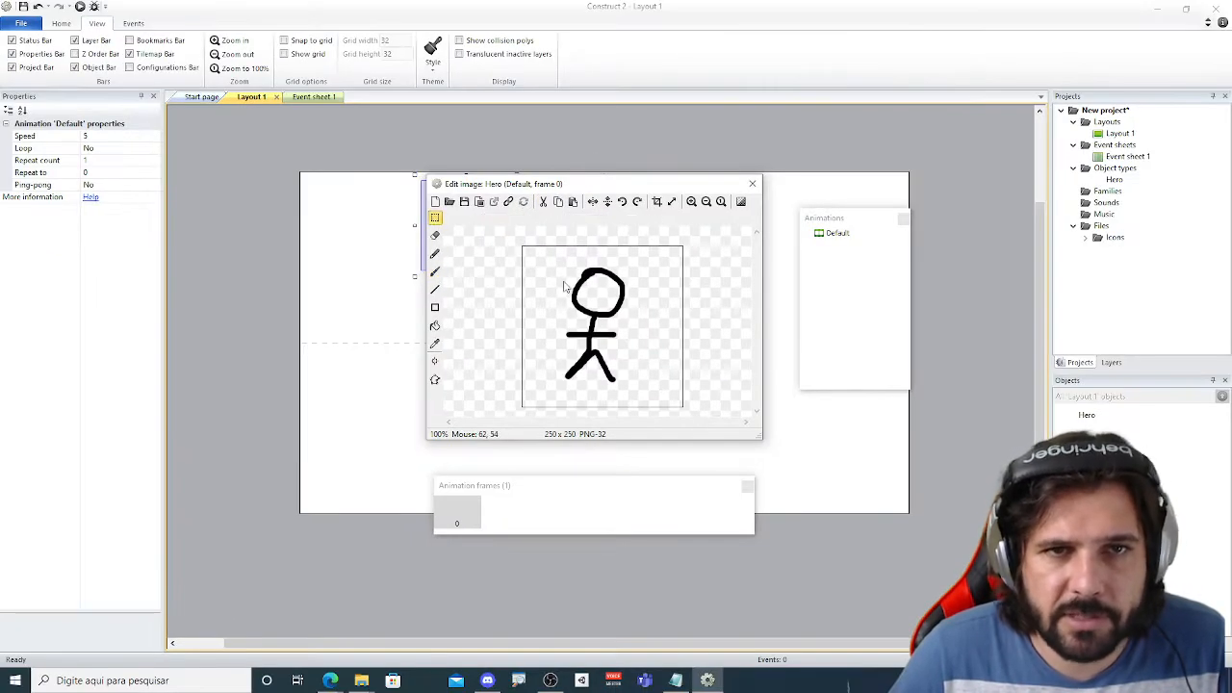
pyautogui.moveTo(540, 255); pyautogui.dragTo(693, 326)
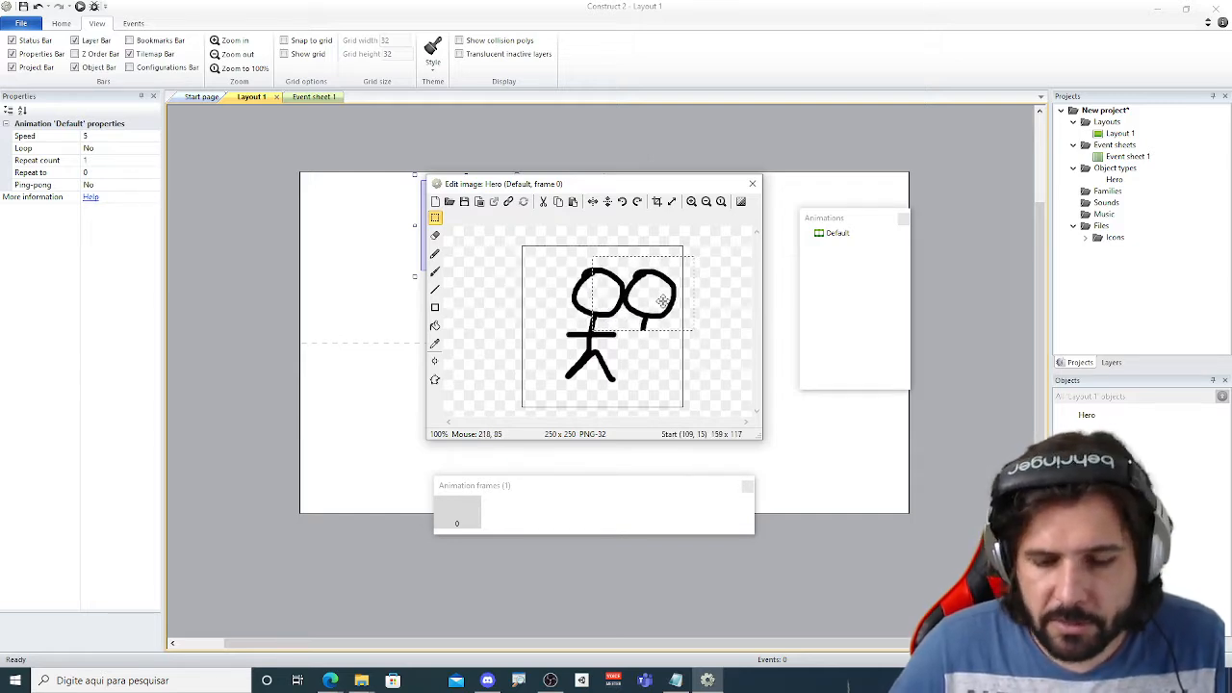
pyautogui.hotkey('ctrl', 'z')
# Try cutting and pasting the stick figure's head and arms, and undo back through the leg stroke.
pyautogui.moveTo(546, 259); pyautogui.dragTo(639, 340)
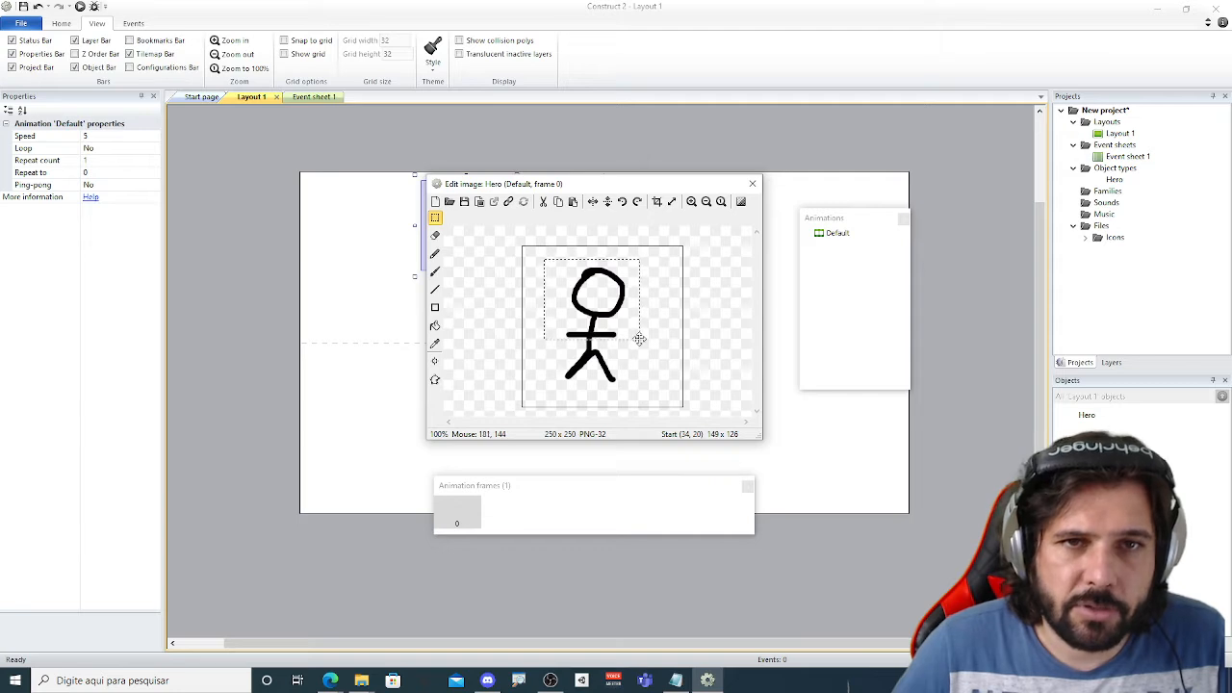
pyautogui.hotkey('ctrl', 'x')
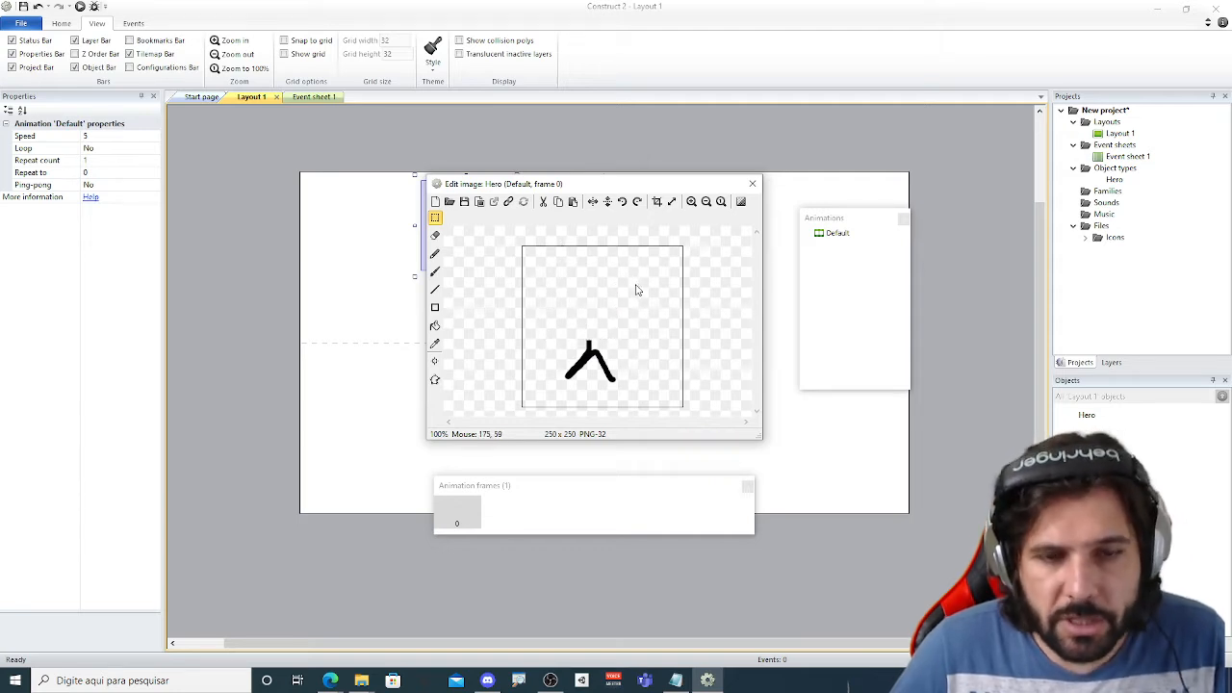
pyautogui.hotkey('ctrl', 'v')
pyautogui.hotkey('ctrl', 'z')
pyautogui.hotkey('ctrl', 'z')
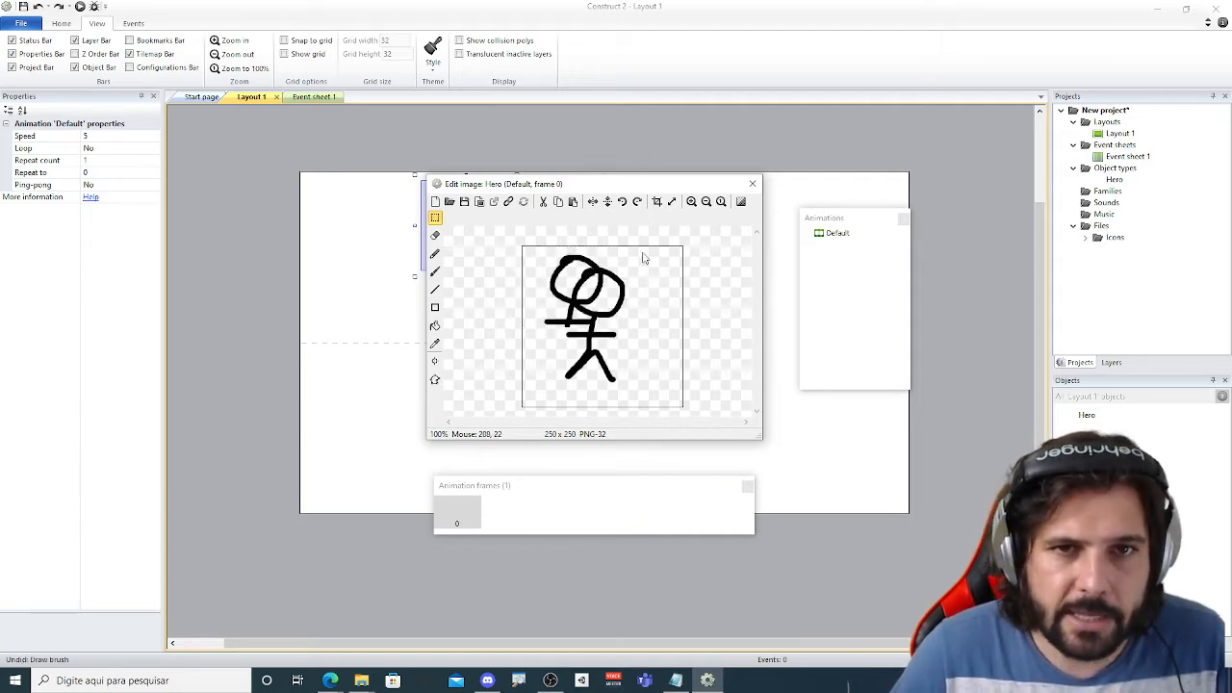
# Repaint the stick figure's two legs with the Brush tool.
pyautogui.click(439, 252)
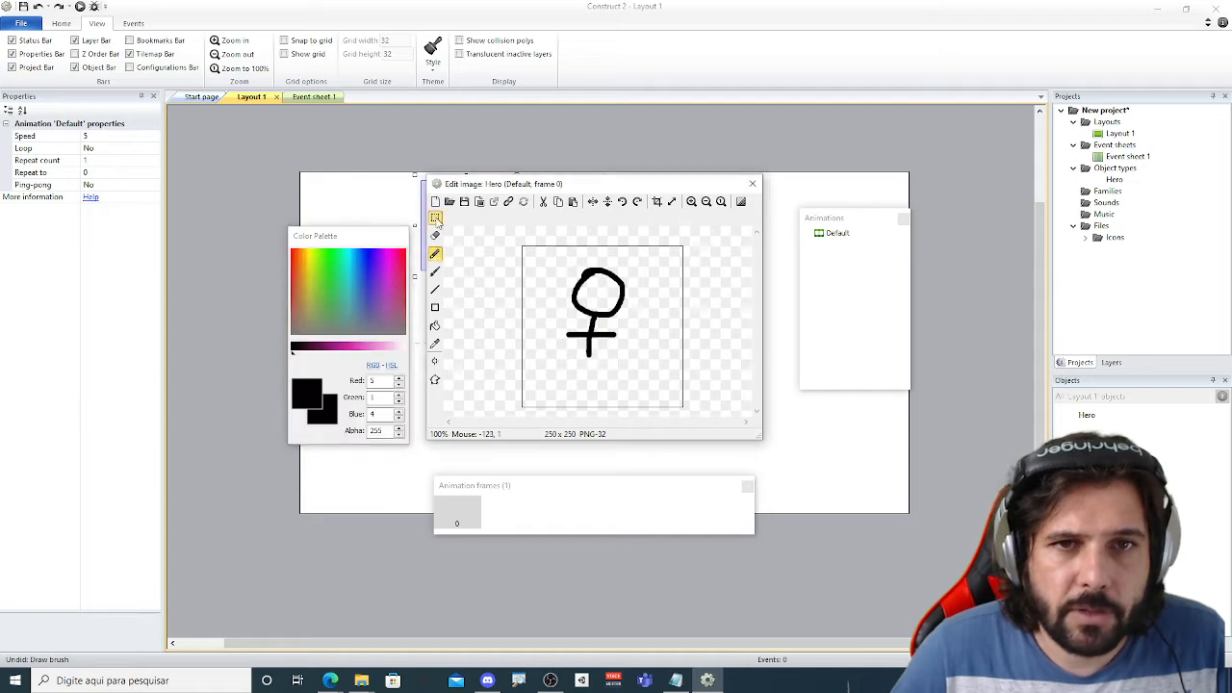
pyautogui.click(436, 218)
pyautogui.click(435, 271)
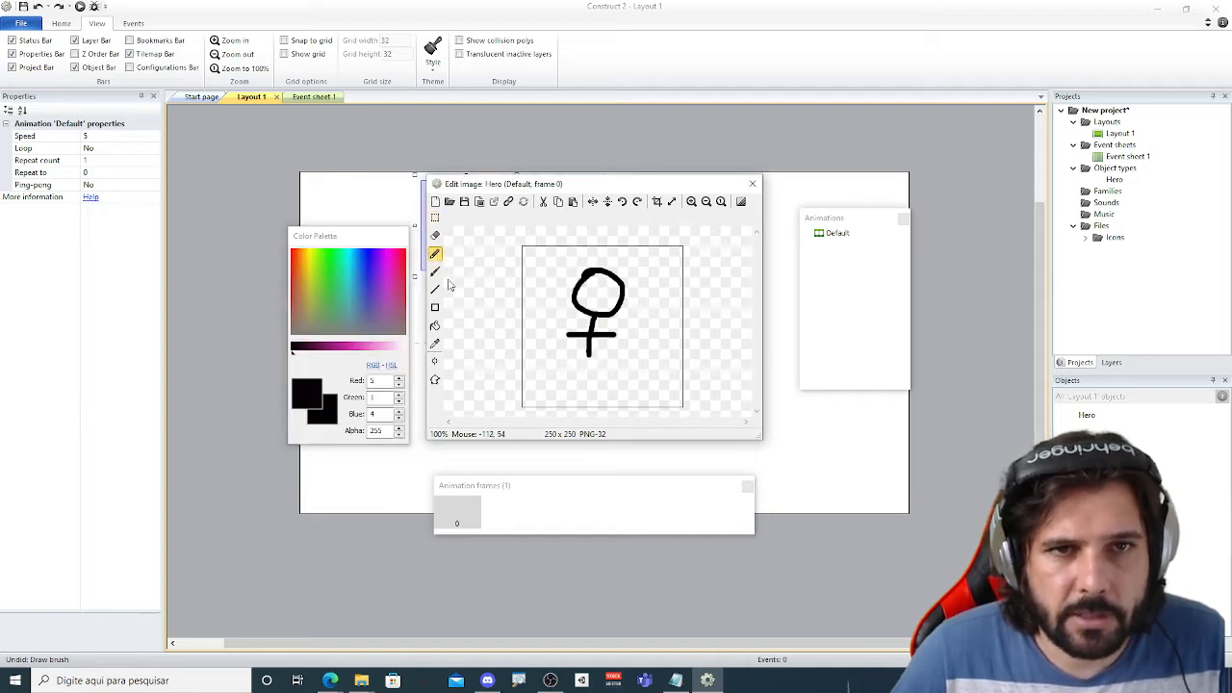
pyautogui.moveTo(590, 356)
pyautogui.mouseDown()
pyautogui.moveTo(576, 375)
pyautogui.moveTo(616, 395)
pyautogui.mouseUp()
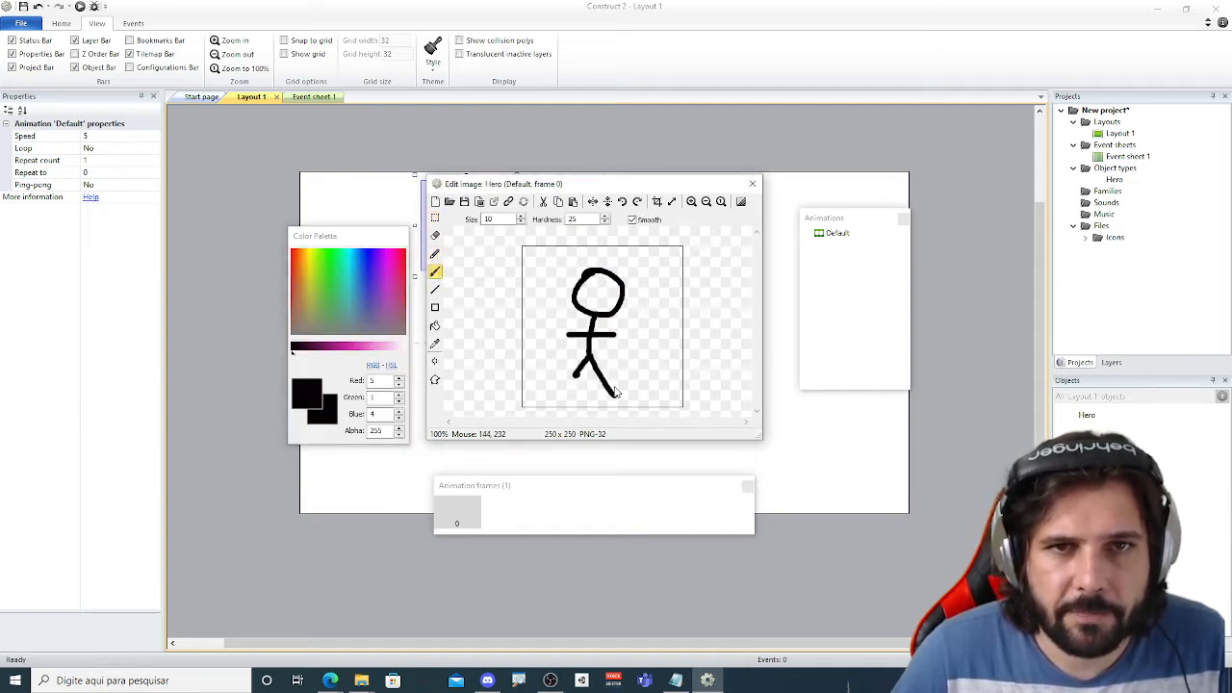
# Try mirroring and flipping the Hero stick figure image, and return it to its original orientation.
pyautogui.click(435, 218)
pyautogui.moveTo(525, 252)
pyautogui.mouseDown()
pyautogui.moveTo(637, 405)
pyautogui.moveTo(653, 398)
pyautogui.mouseUp()
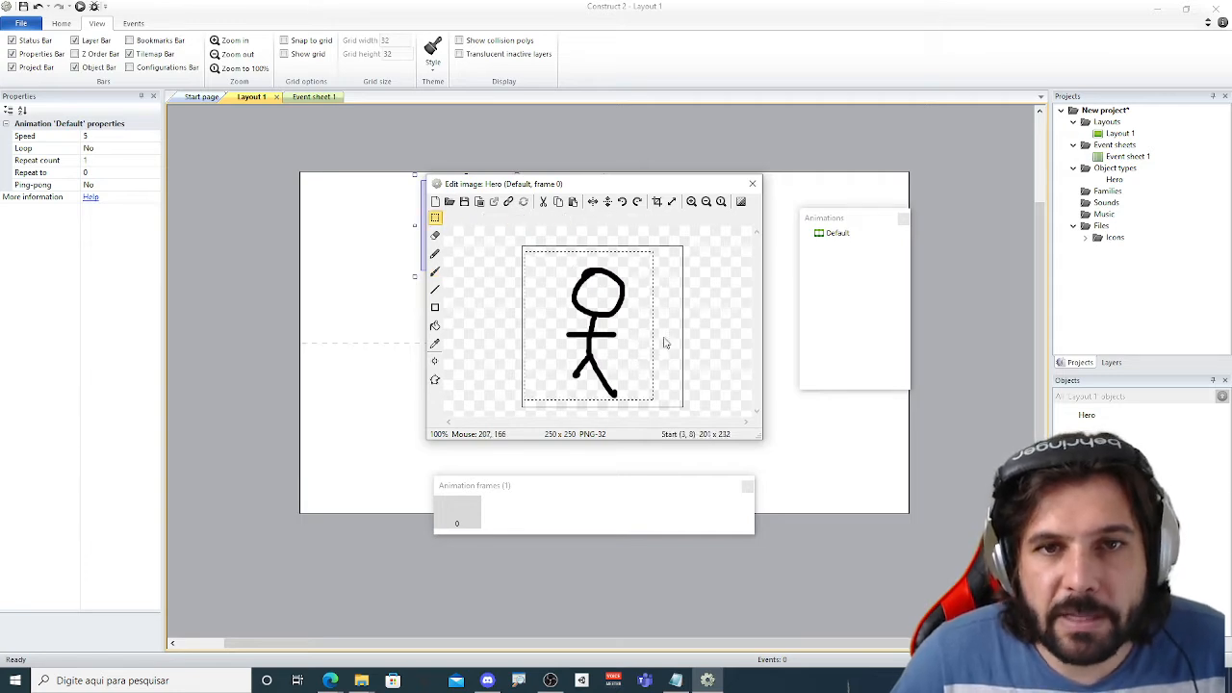
pyautogui.click(674, 325)
pyautogui.click(593, 202)
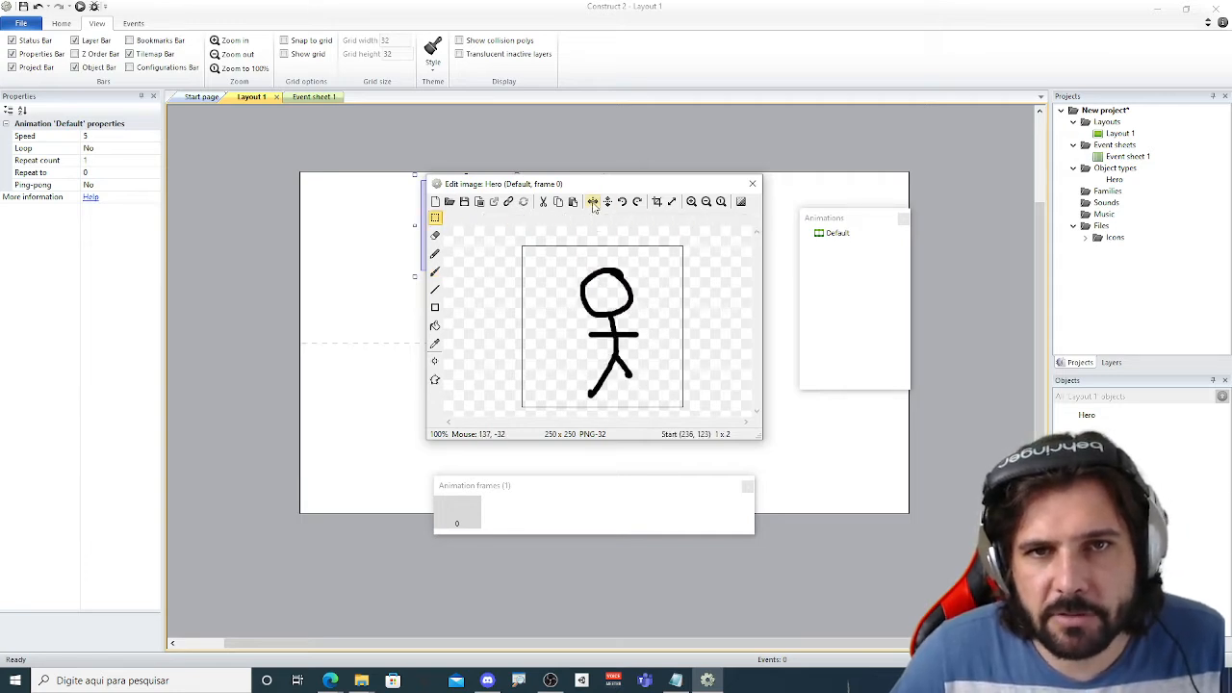
pyautogui.click(593, 203)
pyautogui.click(593, 202)
pyautogui.click(607, 202)
pyautogui.click(608, 202)
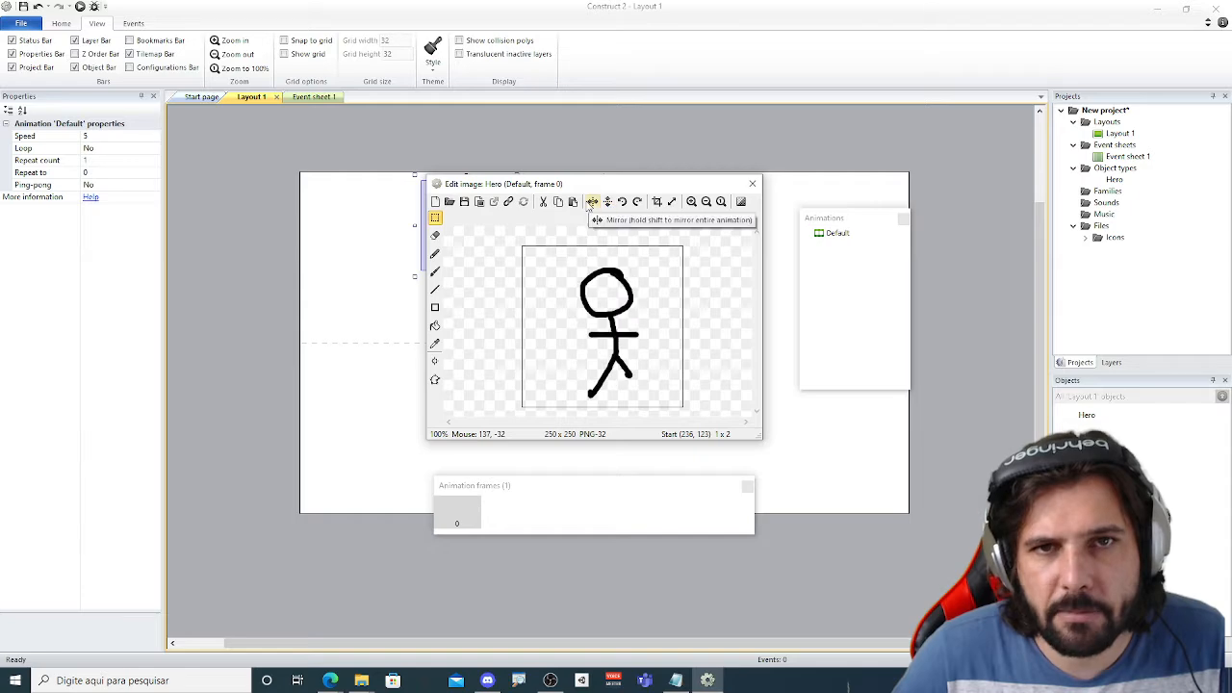
pyautogui.click(593, 203)
# Rotate the Hero image counterclockwise through a full turn in four quarter turns.
pyautogui.click(624, 203)
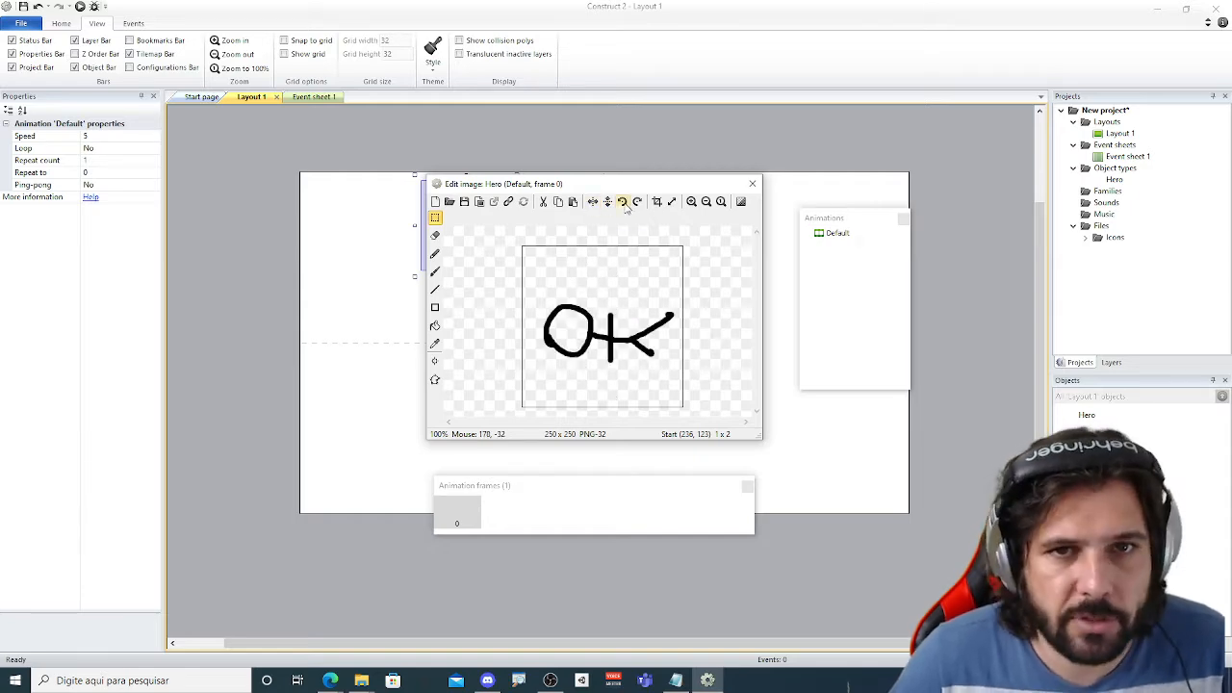
pyautogui.click(624, 203)
pyautogui.click(623, 203)
pyautogui.click(624, 204)
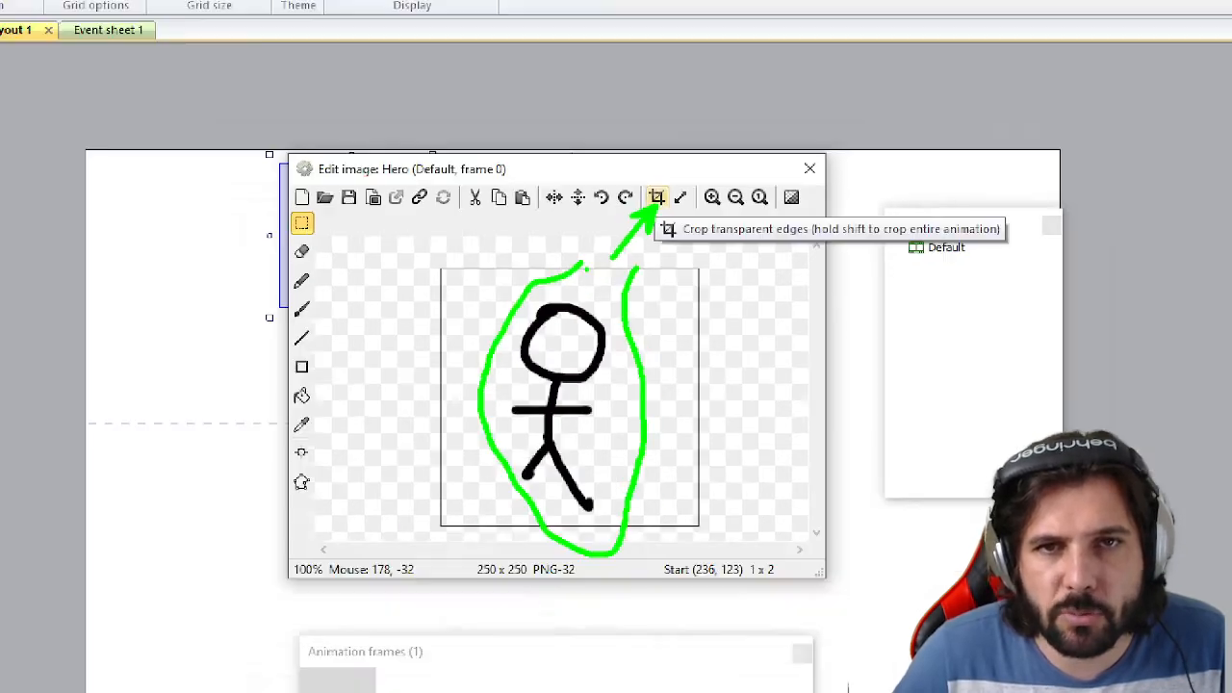
# Try cropping the Hero image while the tiny 1 x 2 selection is active, and undo it.
pyautogui.click(656, 198)
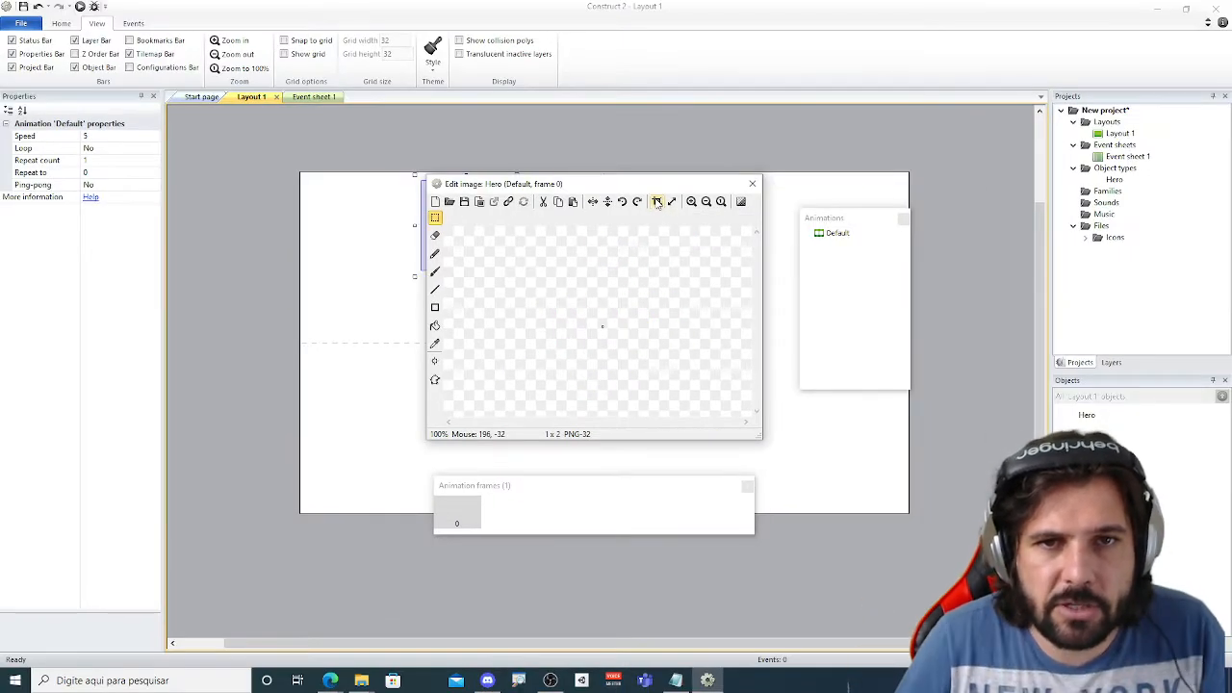
pyautogui.hotkey('ctrl', 'z')
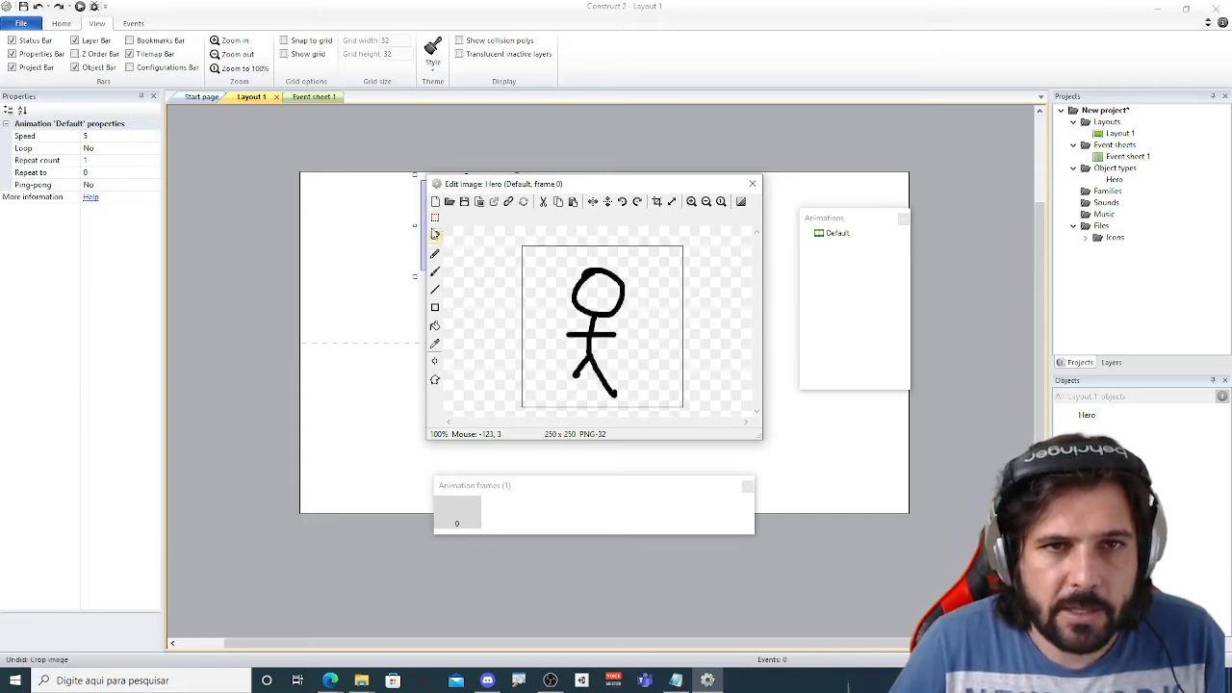
pyautogui.click(672, 202)
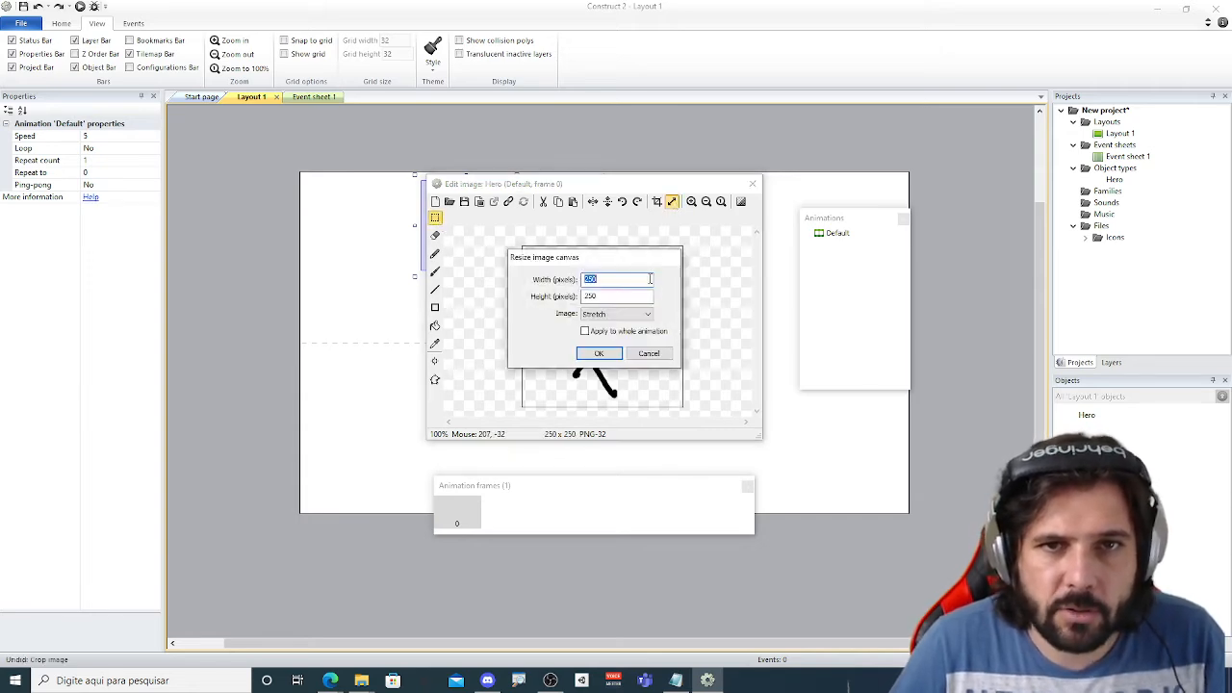
pyautogui.press('Escape')
# Crop the transparent edges around the Hero stick figure and close the image editor.
pyautogui.click(656, 201)
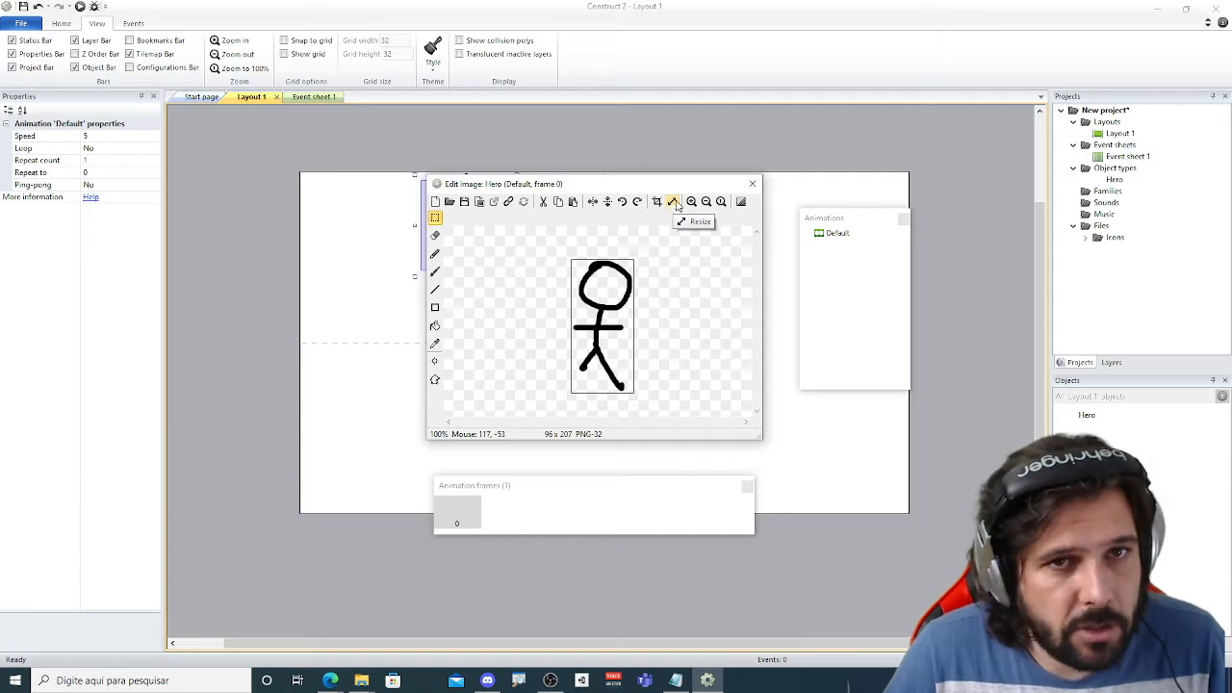
pyautogui.click(752, 183)
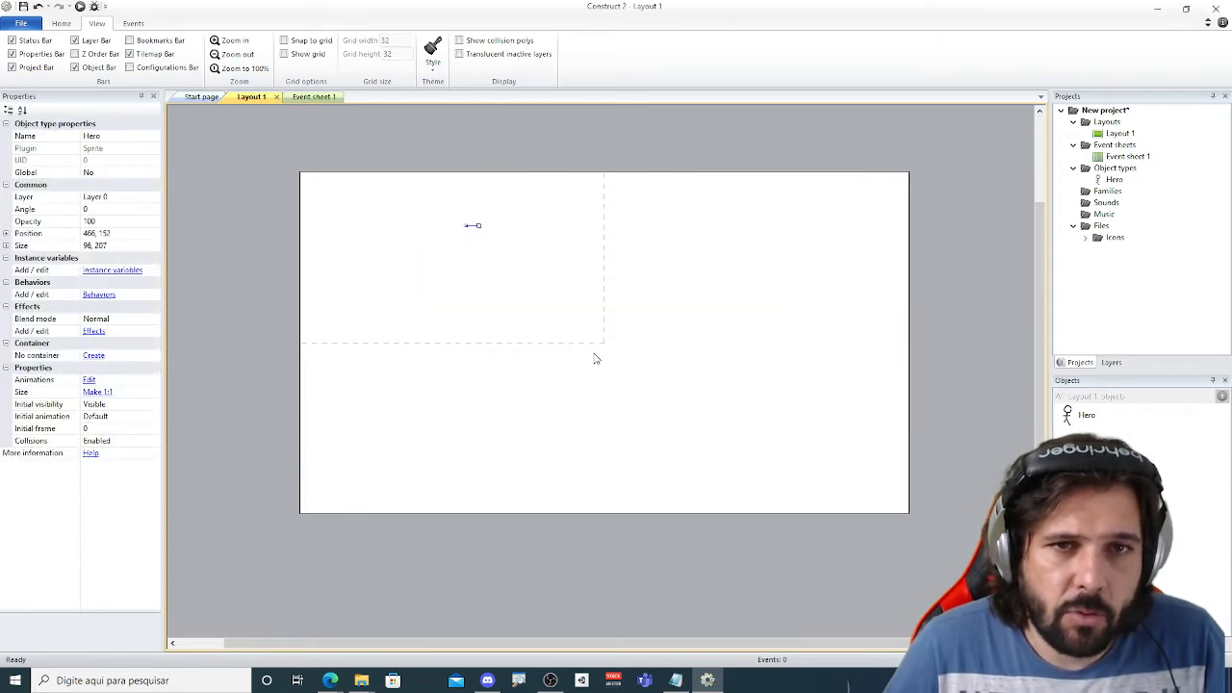
# Delete the Hero object type from the project.
pyautogui.moveTo(372, 171); pyautogui.dragTo(603, 323)
pyautogui.click(1114, 180)
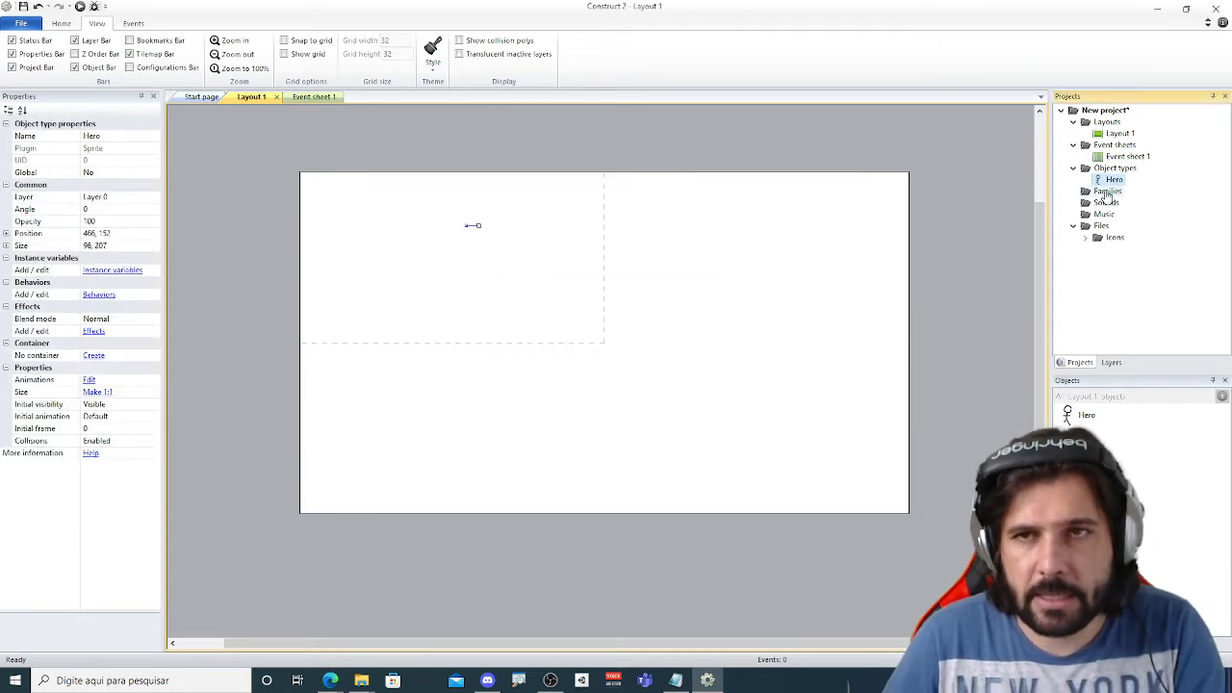
pyautogui.press('Delete')
pyautogui.press('Return')
# Insert a new Sprite object near the upper-left corner of Layout 1.
pyautogui.doubleClick(623, 304)
pyautogui.doubleClick(544, 326)
pyautogui.click(396, 229)
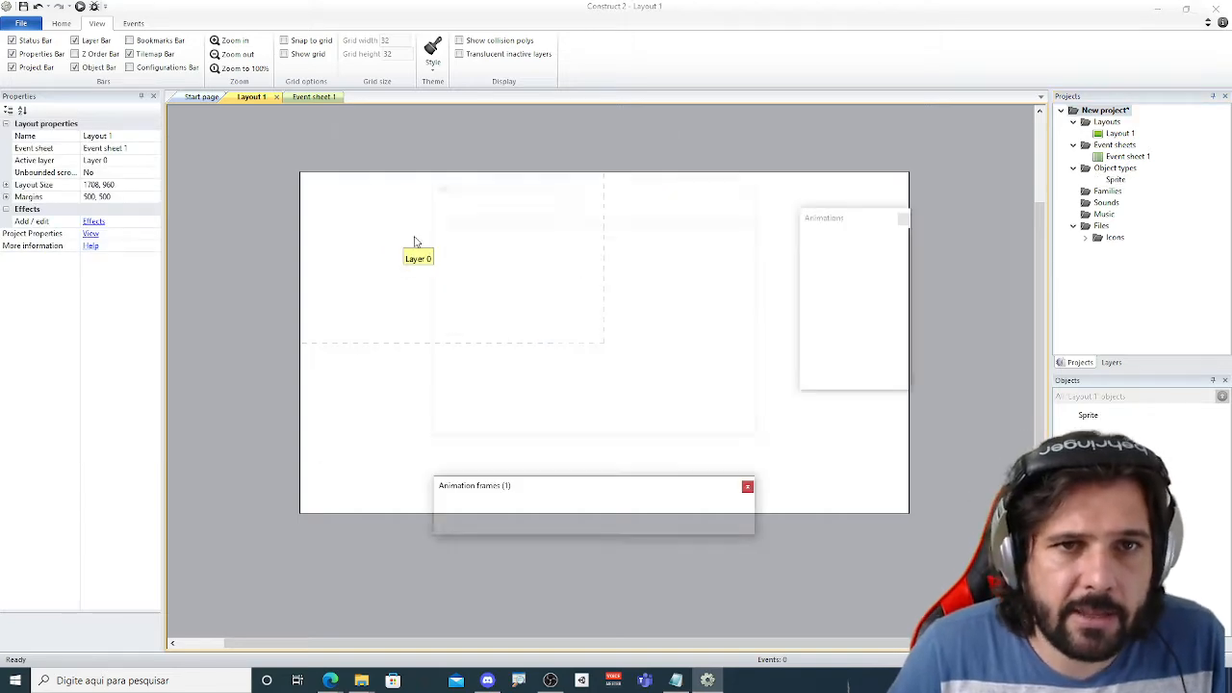
# Resize the new sprite's image canvas to 64 x 64 pixels with the Stretch option.
pyautogui.click(673, 201)
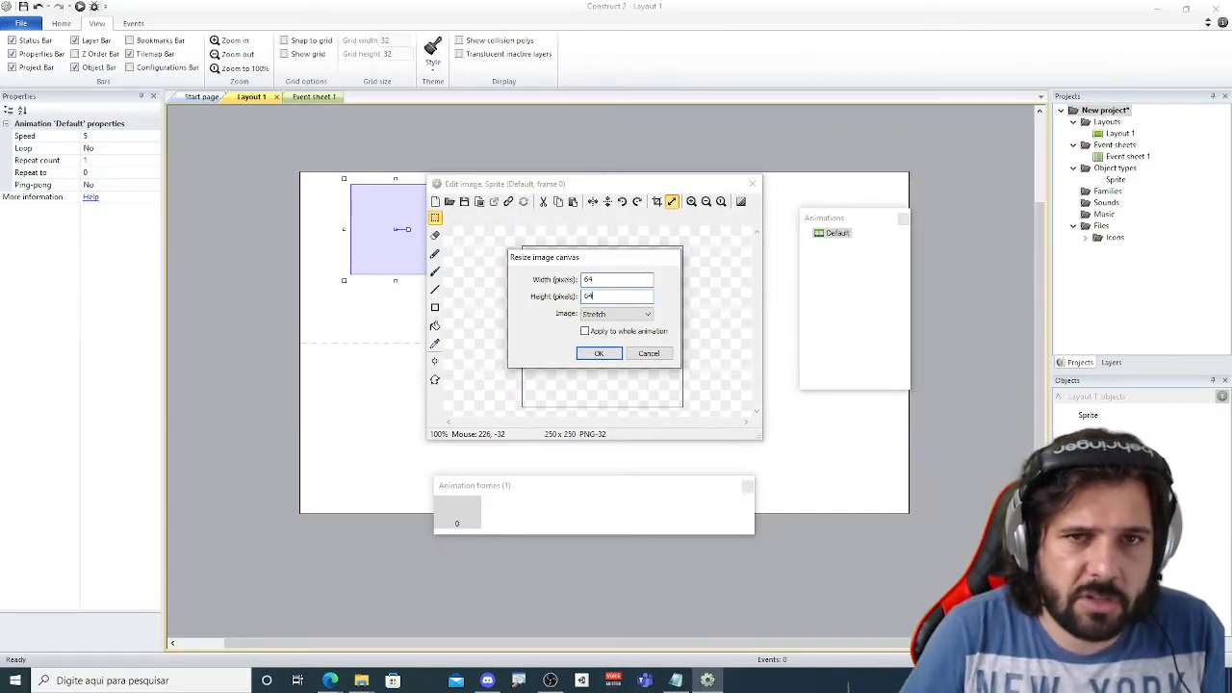
pyautogui.click(597, 353)
pyautogui.scroll(3, 605, 318)
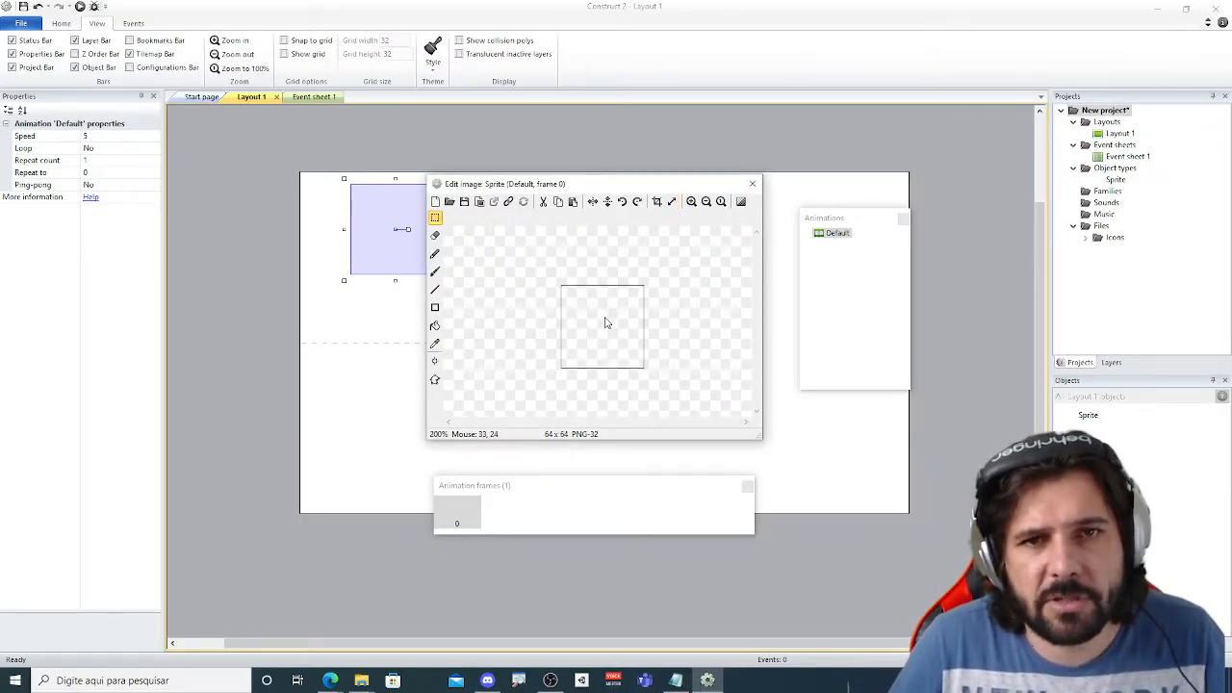
# Activate the Brush tool and set black (RGB 0, 0, 0) as the foreground colour with white as the background colour.
pyautogui.click(435, 271)
pyautogui.click(308, 295)
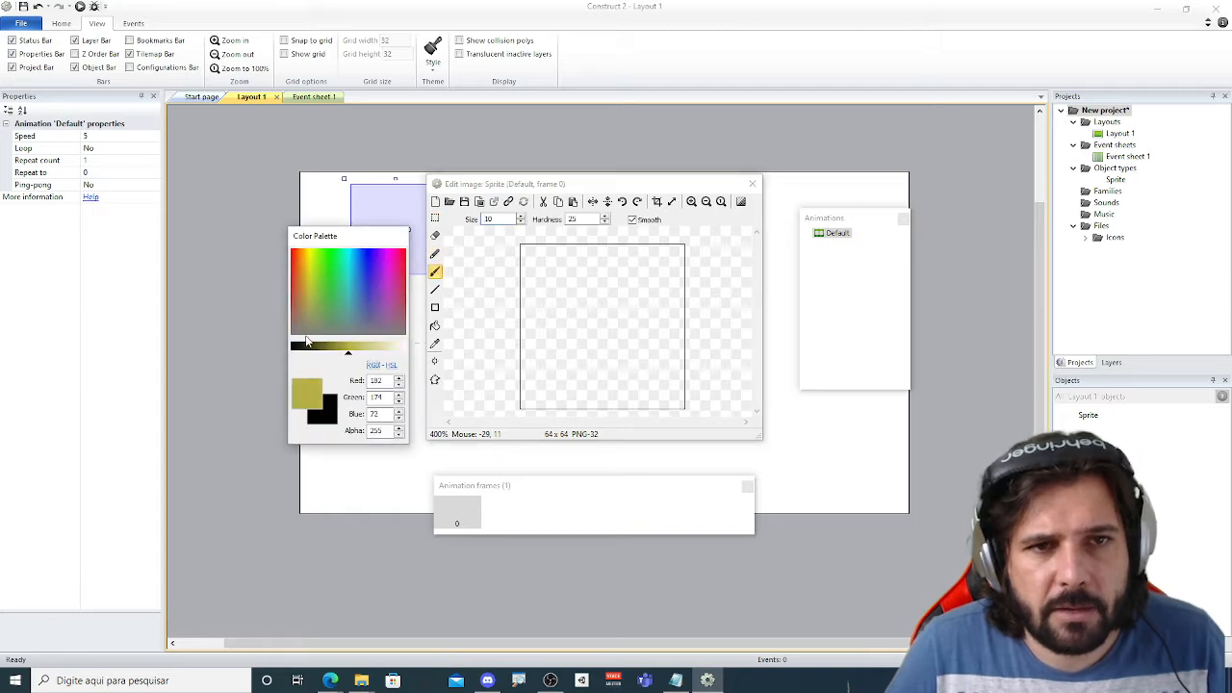
pyautogui.moveTo(308, 346)
pyautogui.mouseDown()
pyautogui.moveTo(293, 346)
pyautogui.moveTo(421, 354)
pyautogui.mouseUp()
pyautogui.click(314, 416)
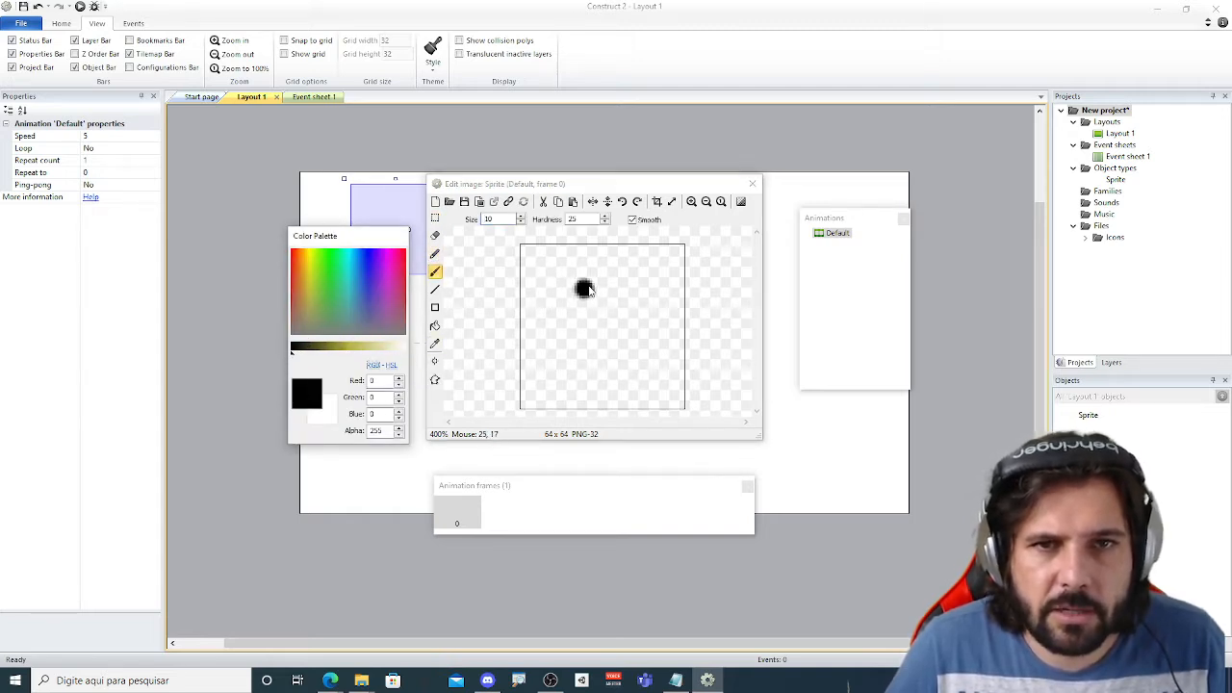
# Try painting the figure's head at brush size 10, undo it, and set the brush size to 4.
pyautogui.moveTo(585, 288)
pyautogui.mouseDown()
pyautogui.moveTo(584, 302)
pyautogui.moveTo(596, 278)
pyautogui.mouseUp()
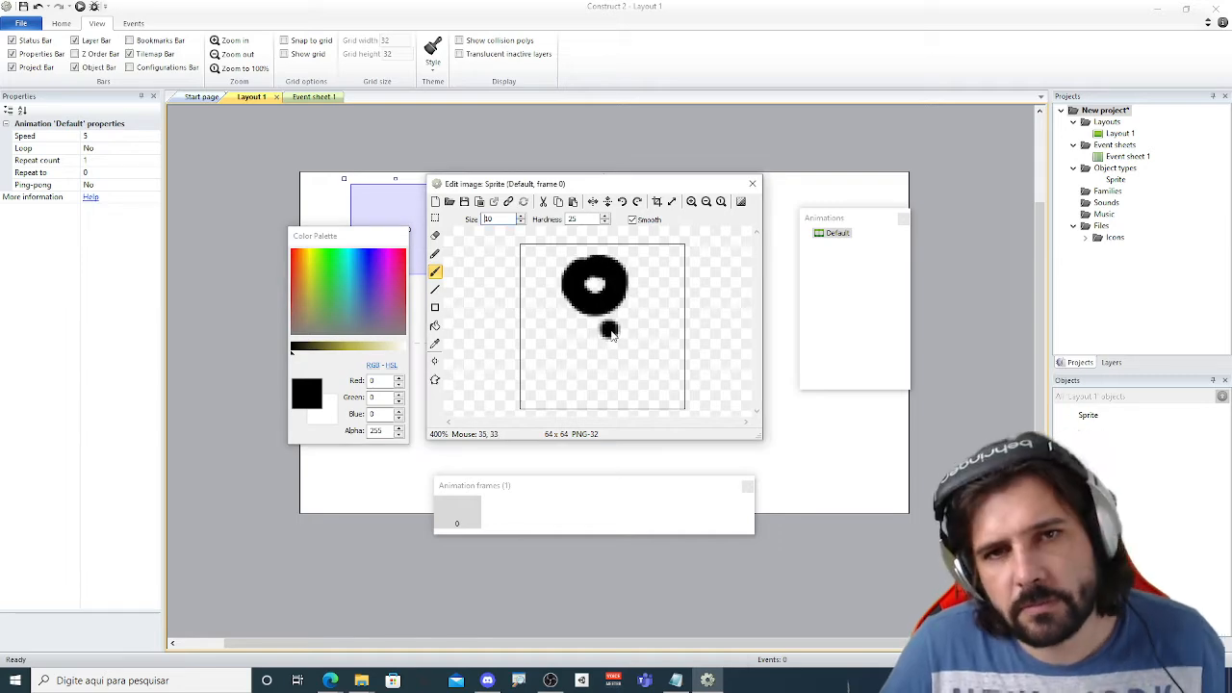
pyautogui.hotkey('ctrl', 'z')
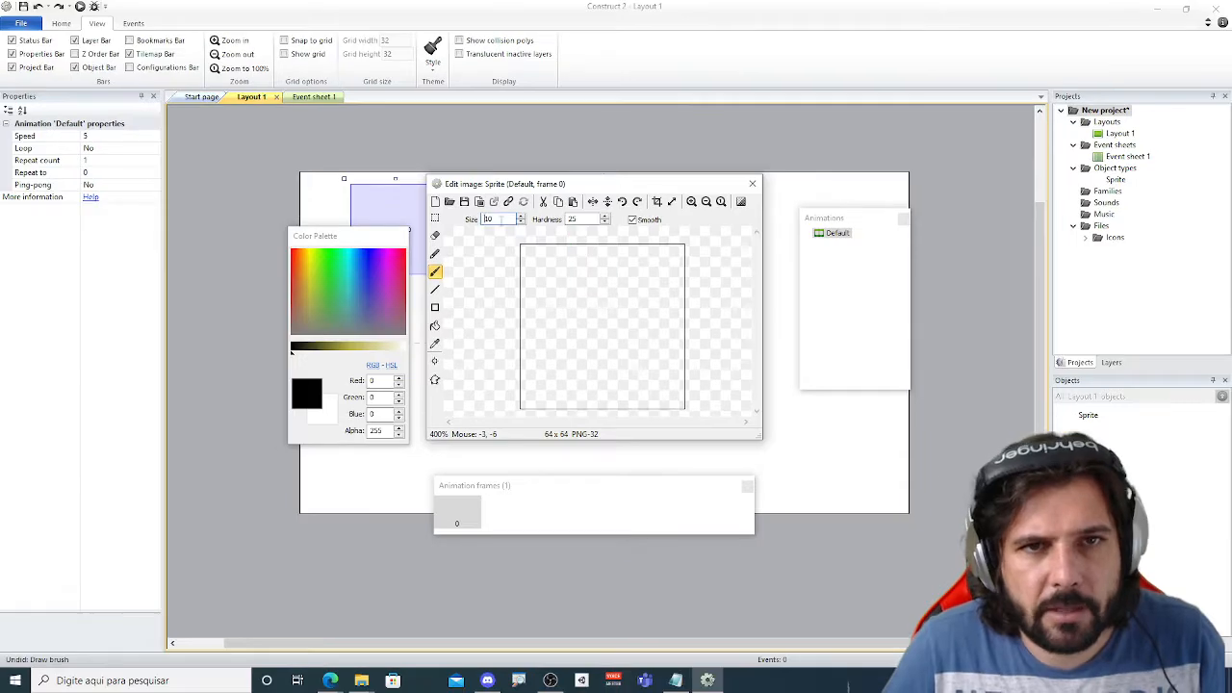
pyautogui.write('4')
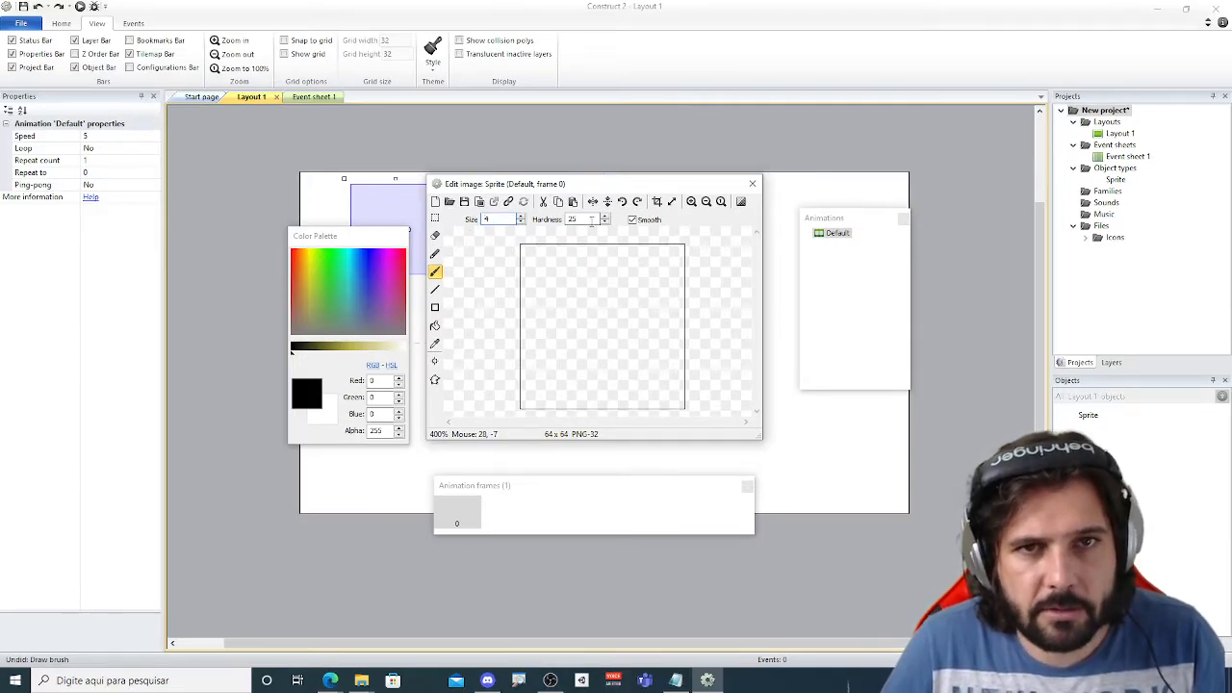
# Paint a black stick figure on the 64 x 64 canvas with the size 4 brush.
pyautogui.moveTo(583, 267)
pyautogui.mouseDown()
pyautogui.moveTo(608, 272)
pyautogui.moveTo(585, 265)
pyautogui.mouseUp()
pyautogui.moveTo(589, 300); pyautogui.dragTo(586, 375)
pyautogui.moveTo(567, 338)
pyautogui.mouseDown()
pyautogui.moveTo(622, 343)
pyautogui.moveTo(559, 395)
pyautogui.moveTo(609, 390)
pyautogui.mouseUp()
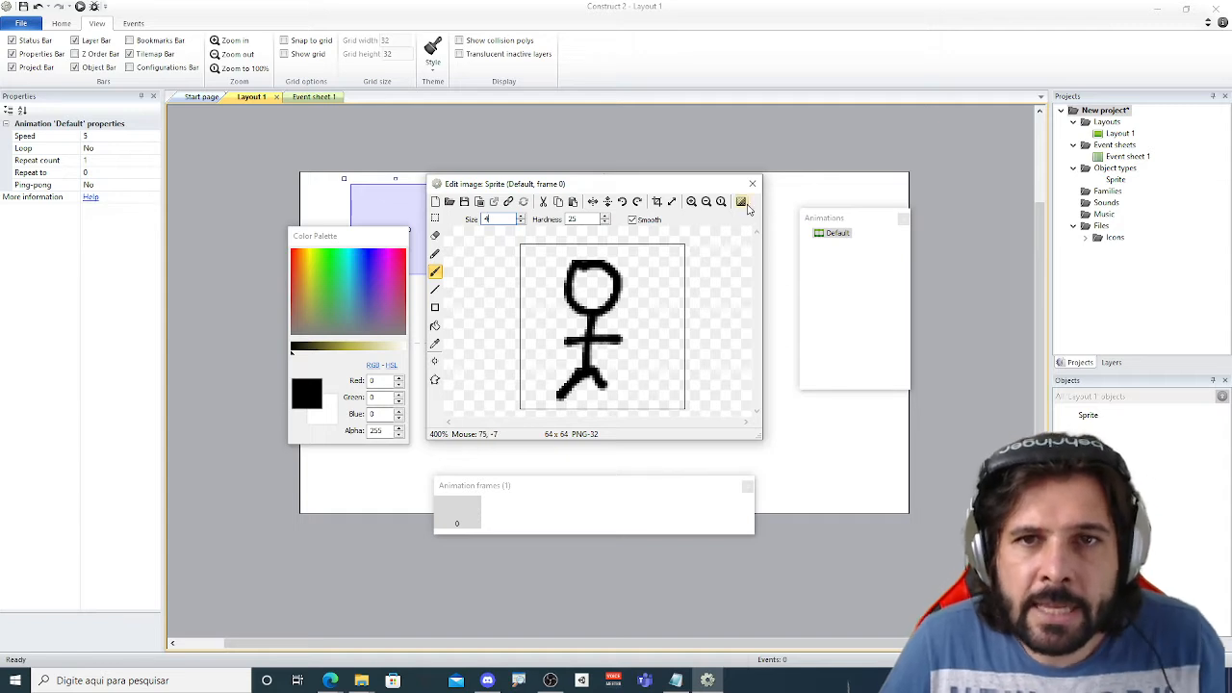
# Undo all of the stick figure's brush strokes and the canvas resize.
pyautogui.hotkey('ctrl', 'z')
pyautogui.hotkey('ctrl', 'z')
pyautogui.hotkey('ctrl', 'z')
pyautogui.hotkey('ctrl', 'z')
pyautogui.hotkey('ctrl', 'z')
pyautogui.hotkey('ctrl', 'z')
pyautogui.hotkey('ctrl', 'z')
pyautogui.hotkey('ctrl', 'z')
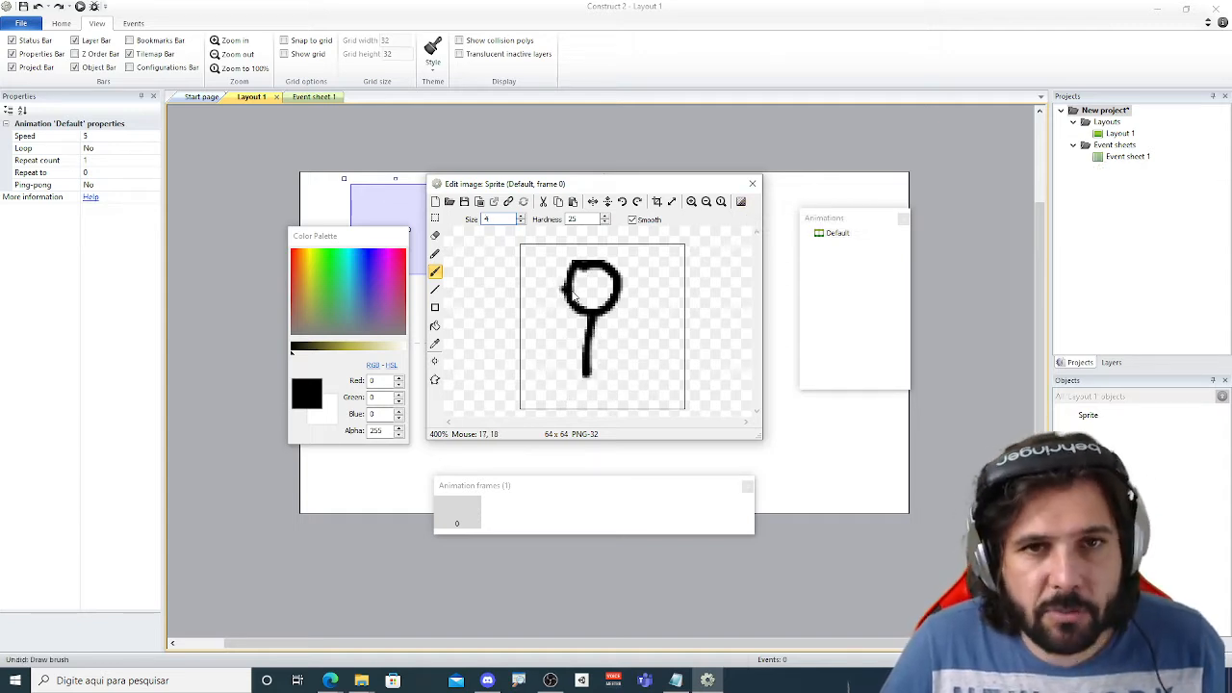
pyautogui.scroll(-3, 640, 310)
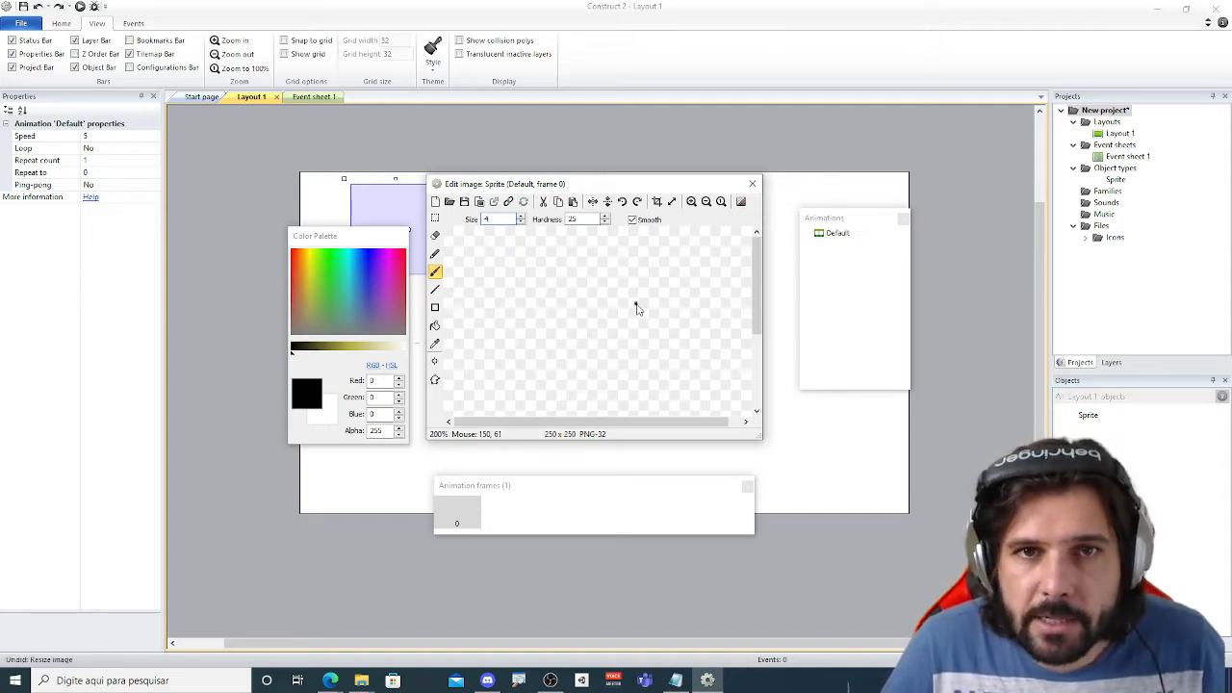
pyautogui.scroll(1, 607, 296)
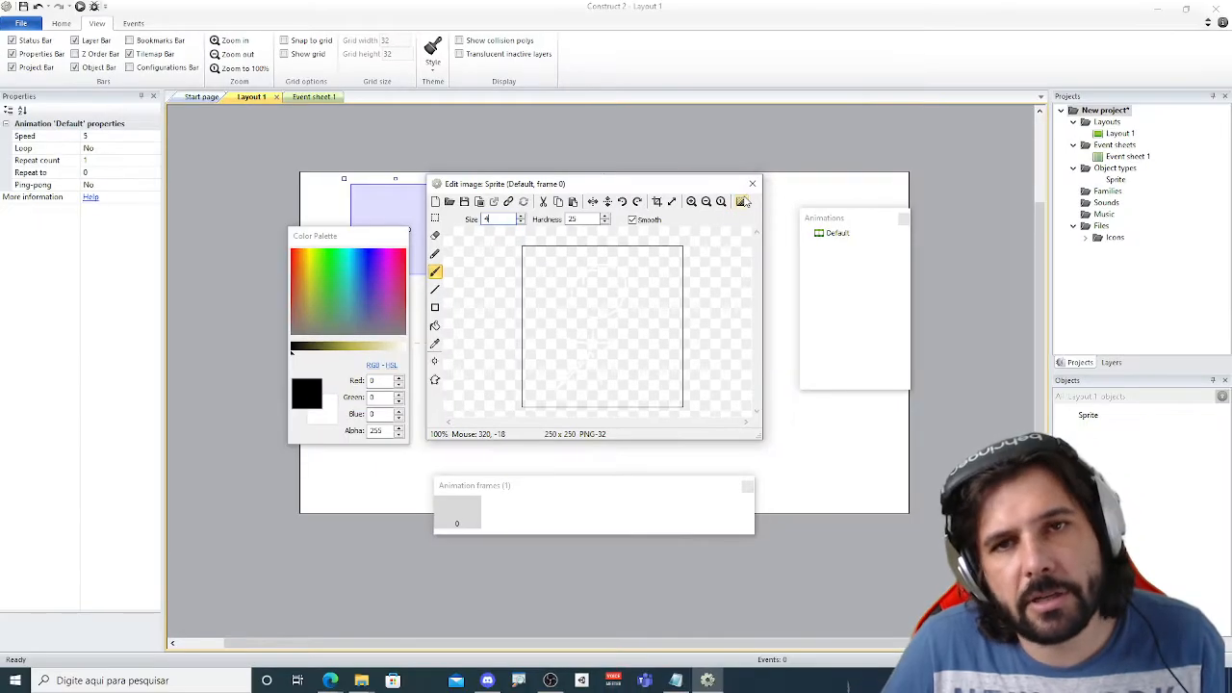
# Preview the white stick figure on the dark canvas background, restore the light background, and undo the figure's strokes.
pyautogui.click(747, 193)
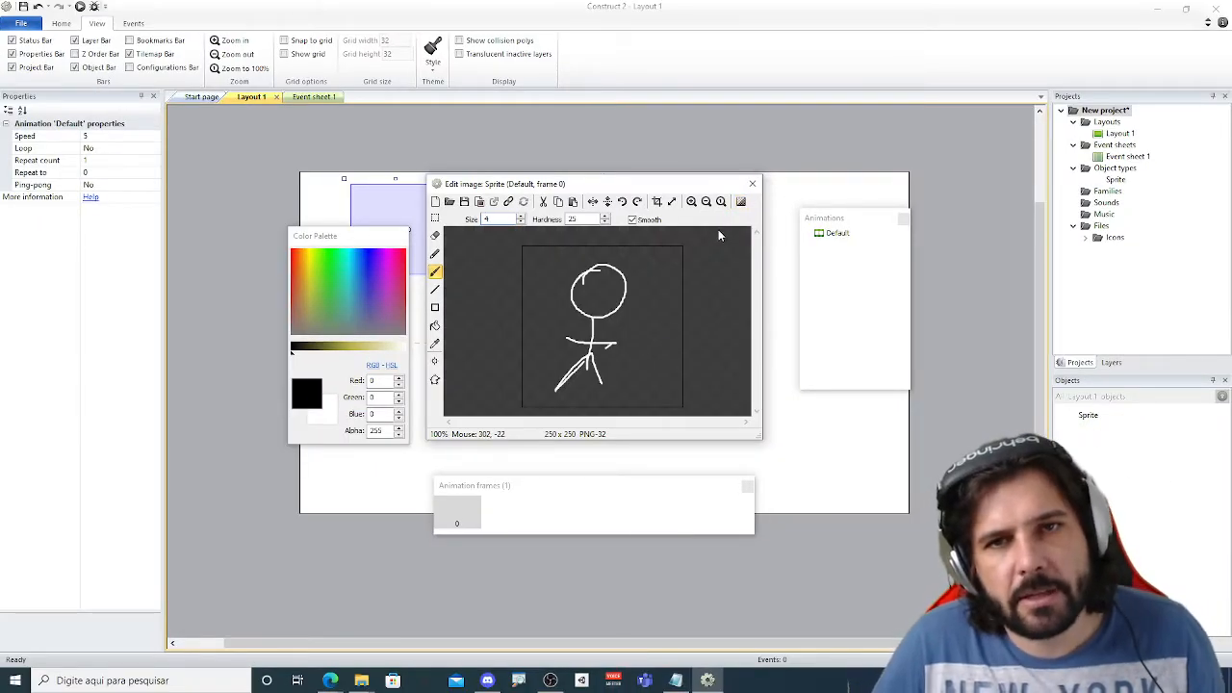
pyautogui.click(741, 201)
pyautogui.hotkey('ctrl', 'z')
pyautogui.hotkey('ctrl', 'z')
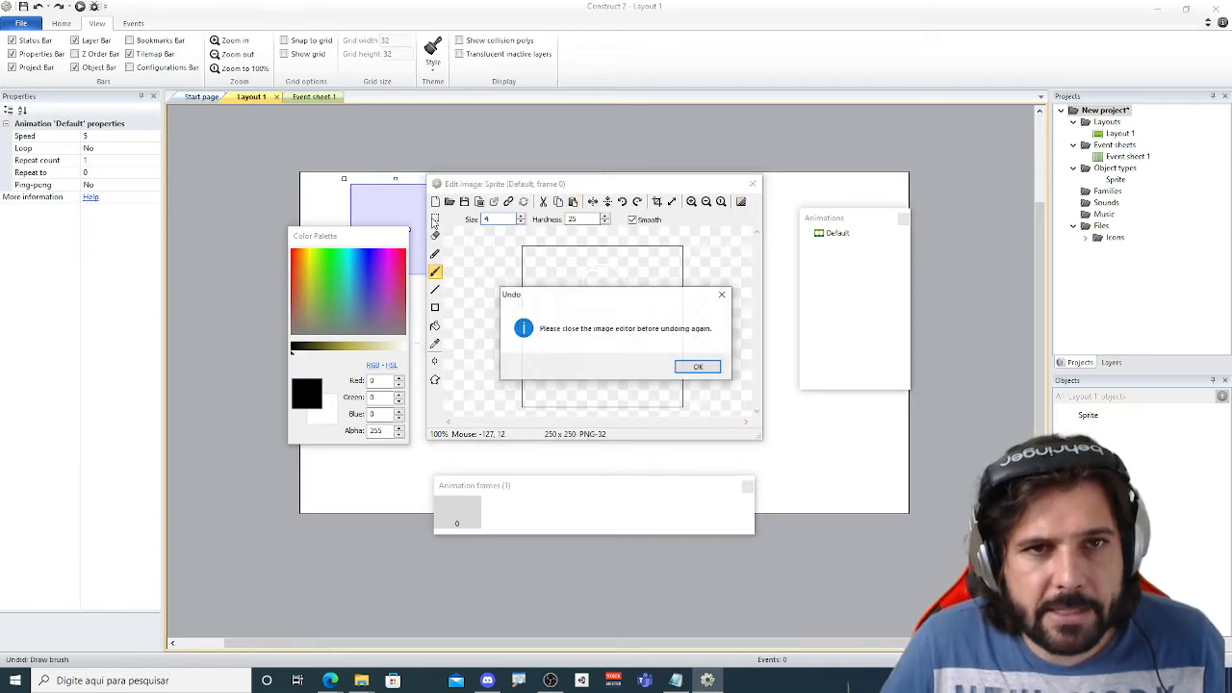
pyautogui.click(699, 365)
# Paint a thin black stick figure on the 250 x 250 canvas with the size 4 brush and close the image editor.
pyautogui.click(435, 218)
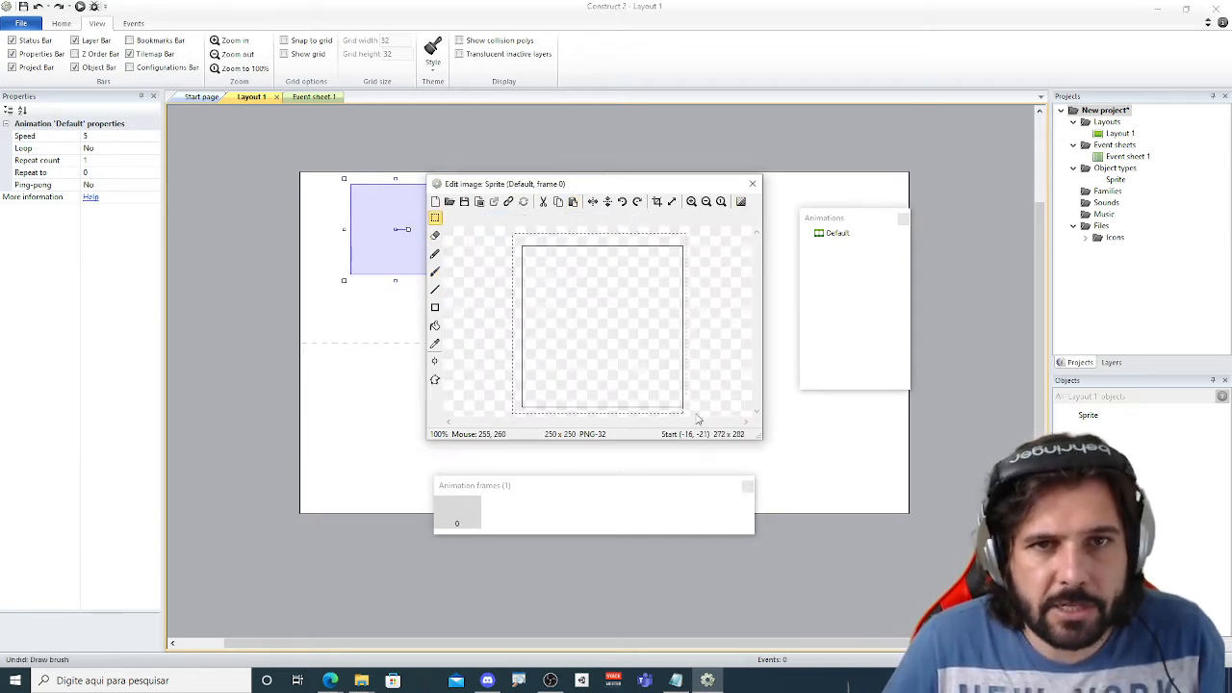
pyautogui.click(435, 269)
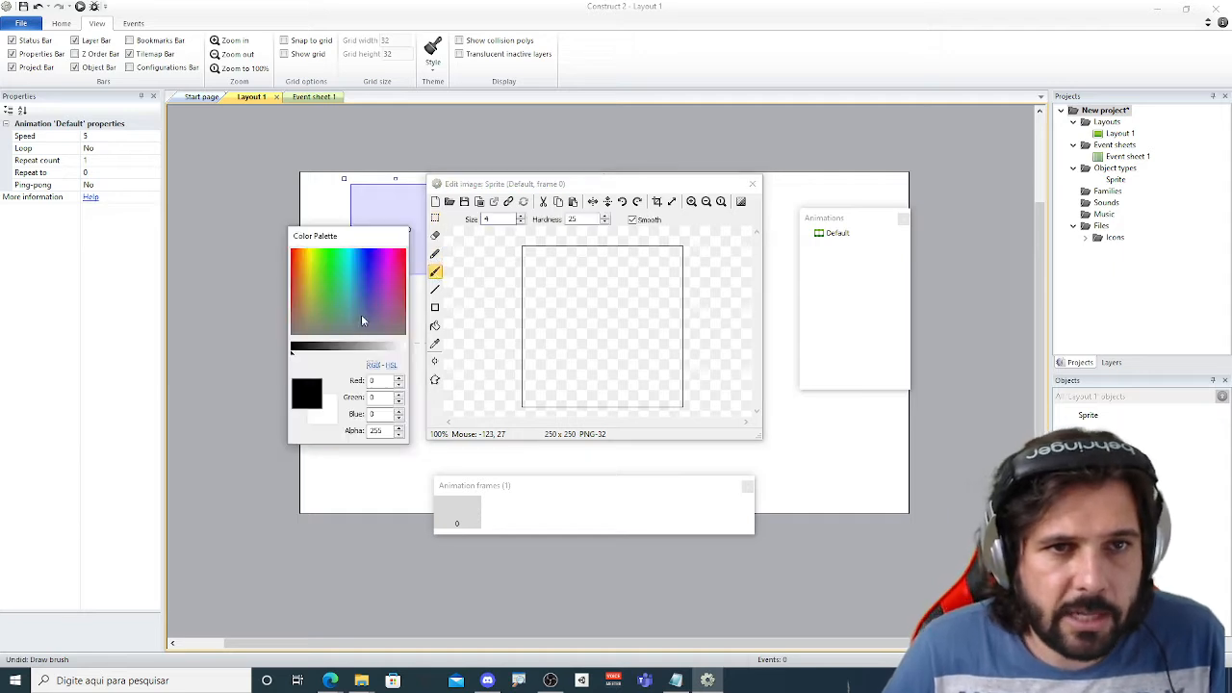
pyautogui.moveTo(591, 267)
pyautogui.mouseDown()
pyautogui.moveTo(619, 303)
pyautogui.moveTo(589, 264)
pyautogui.mouseUp()
pyautogui.moveTo(597, 307)
pyautogui.mouseDown()
pyautogui.moveTo(592, 353)
pyautogui.moveTo(624, 326)
pyautogui.moveTo(581, 376)
pyautogui.moveTo(617, 375)
pyautogui.mouseUp()
pyautogui.click(753, 184)
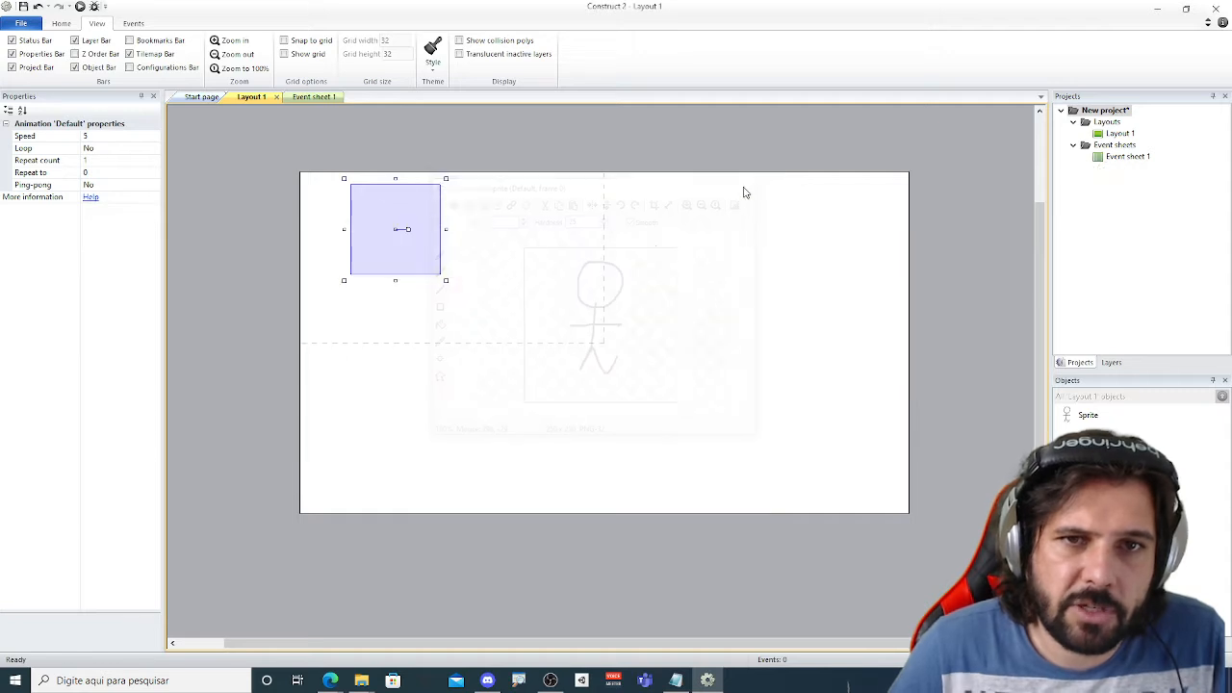
# Scale the sprite down to about 136 x 136 and place it outside the layout at about -259, 135.
pyautogui.moveTo(441, 277); pyautogui.dragTo(212, 240)
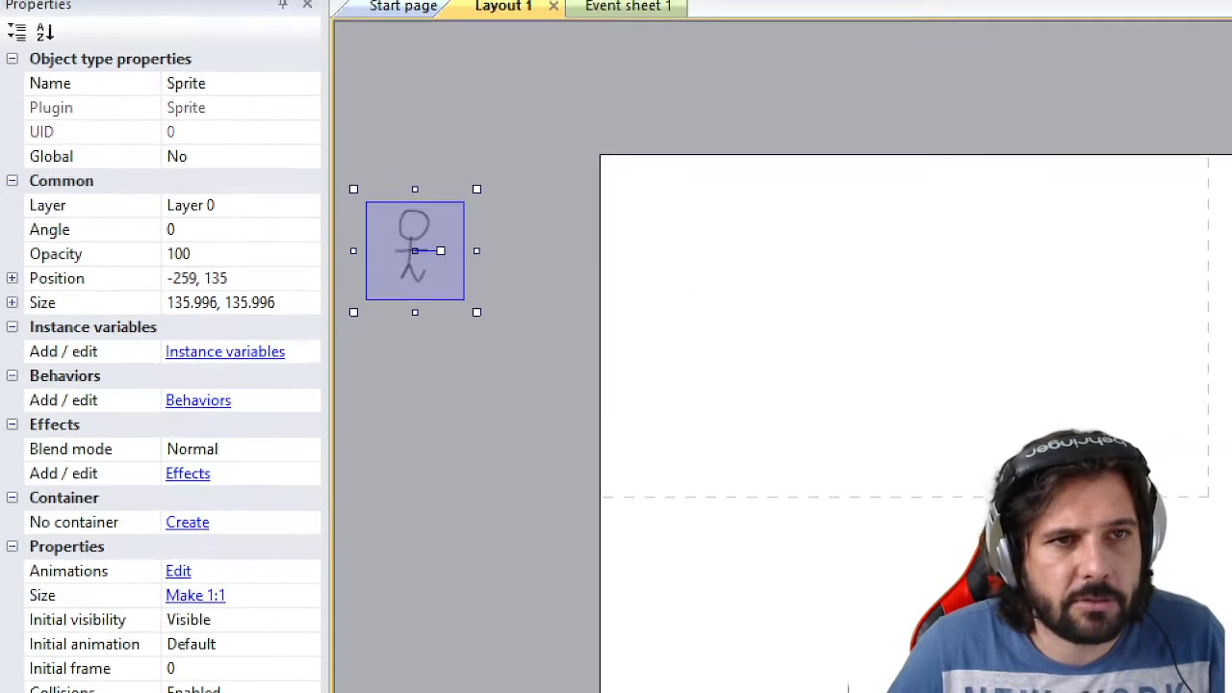
pyautogui.press('r')
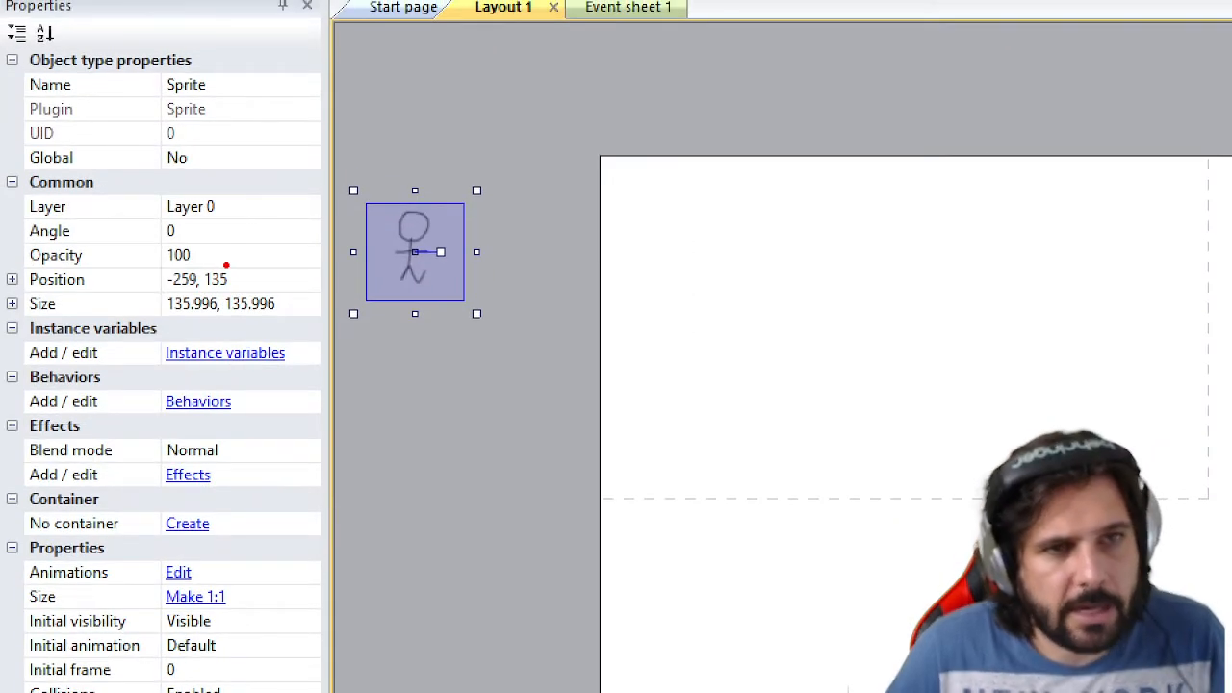
pyautogui.keyDown('ctrl'); pyautogui.keyDown('shift'); pyautogui.moveTo(222, 266); pyautogui.dragTo(264, 220); pyautogui.keyUp('shift'); pyautogui.keyUp('ctrl')
pyautogui.keyDown('ctrl'); pyautogui.keyDown('shift'); pyautogui.moveTo(284, 290); pyautogui.dragTo(325, 261); pyautogui.keyUp('shift'); pyautogui.keyUp('ctrl')
pyautogui.moveTo(191, 248)
pyautogui.keyDown('ctrl'); pyautogui.keyDown('shift'); pyautogui.mouseDown()
pyautogui.moveTo(239, 213)
pyautogui.moveTo(235, 186)
pyautogui.mouseUp(); pyautogui.keyUp('shift'); pyautogui.keyUp('ctrl')
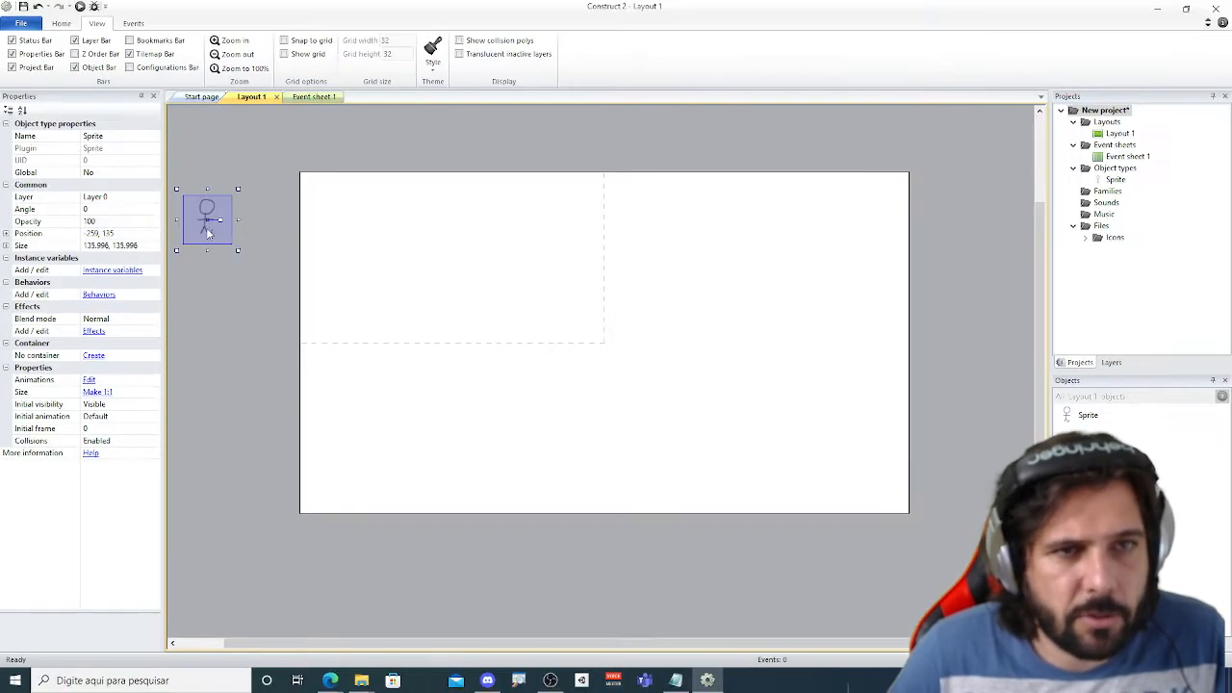
# Stretch the sprite to about 535 x 104 and move it across the layout's left edge to about -65, 566.
pyautogui.moveTo(237, 250); pyautogui.dragTo(568, 255)
pyautogui.click(296, 256)
pyautogui.click(240, 225)
pyautogui.click(487, 289)
pyautogui.click(526, 276)
pyautogui.moveTo(439, 240)
pyautogui.mouseDown()
pyautogui.moveTo(251, 383)
pyautogui.moveTo(391, 337)
pyautogui.mouseUp()
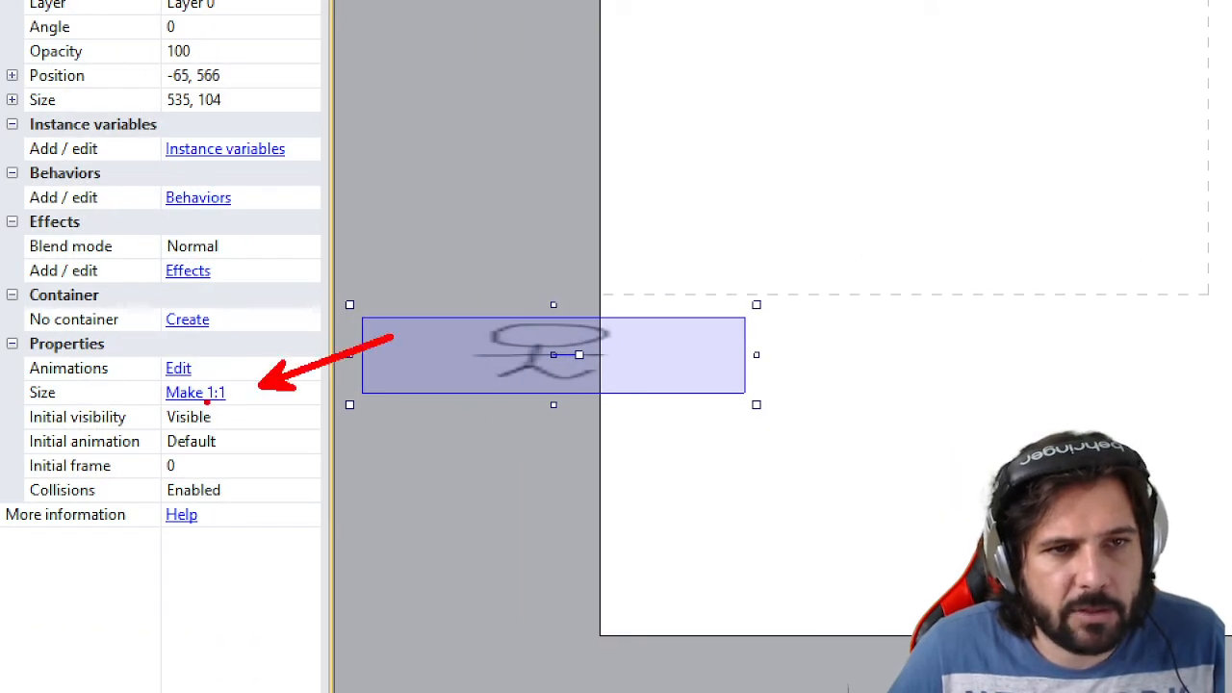
# Reset the sprite to its 1:1 size and enlarge it to about 278 x 278 in the layout's upper-left area.
pyautogui.moveTo(187, 380)
pyautogui.mouseDown()
pyautogui.moveTo(230, 416)
pyautogui.moveTo(113, 382)
pyautogui.mouseUp()
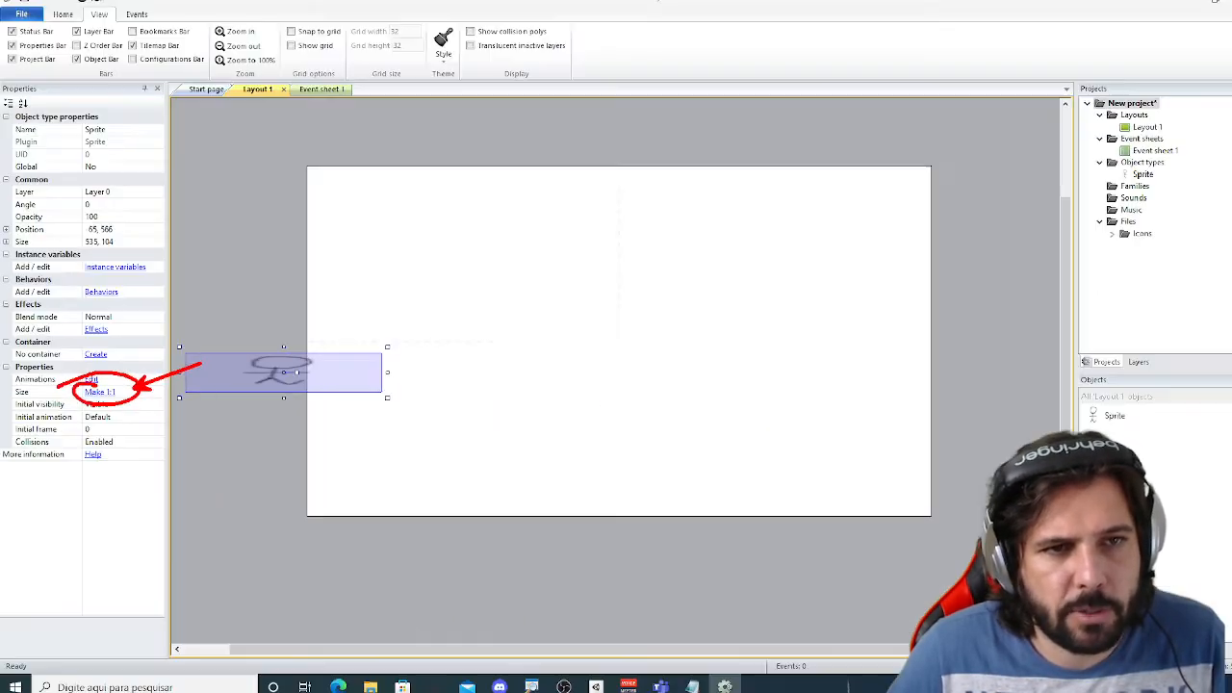
pyautogui.click(196, 393)
pyautogui.moveTo(278, 371); pyautogui.dragTo(408, 223)
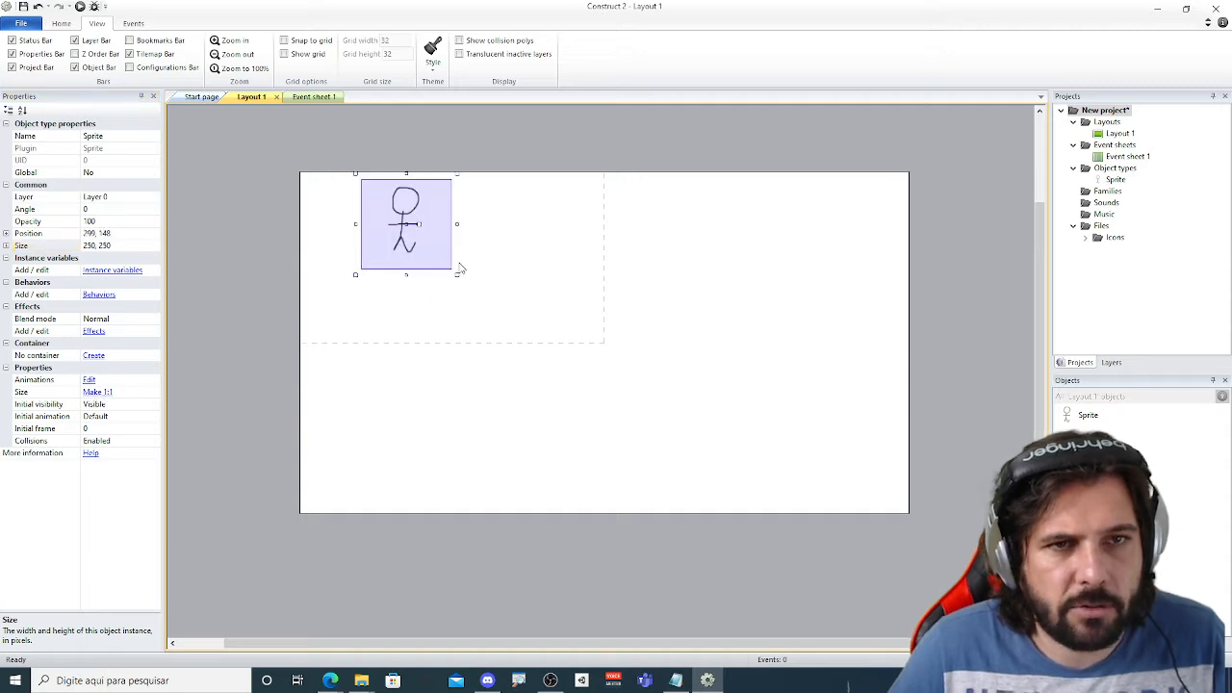
pyautogui.moveTo(457, 280)
pyautogui.mouseDown()
pyautogui.moveTo(572, 379)
pyautogui.moveTo(461, 286)
pyautogui.mouseUp()
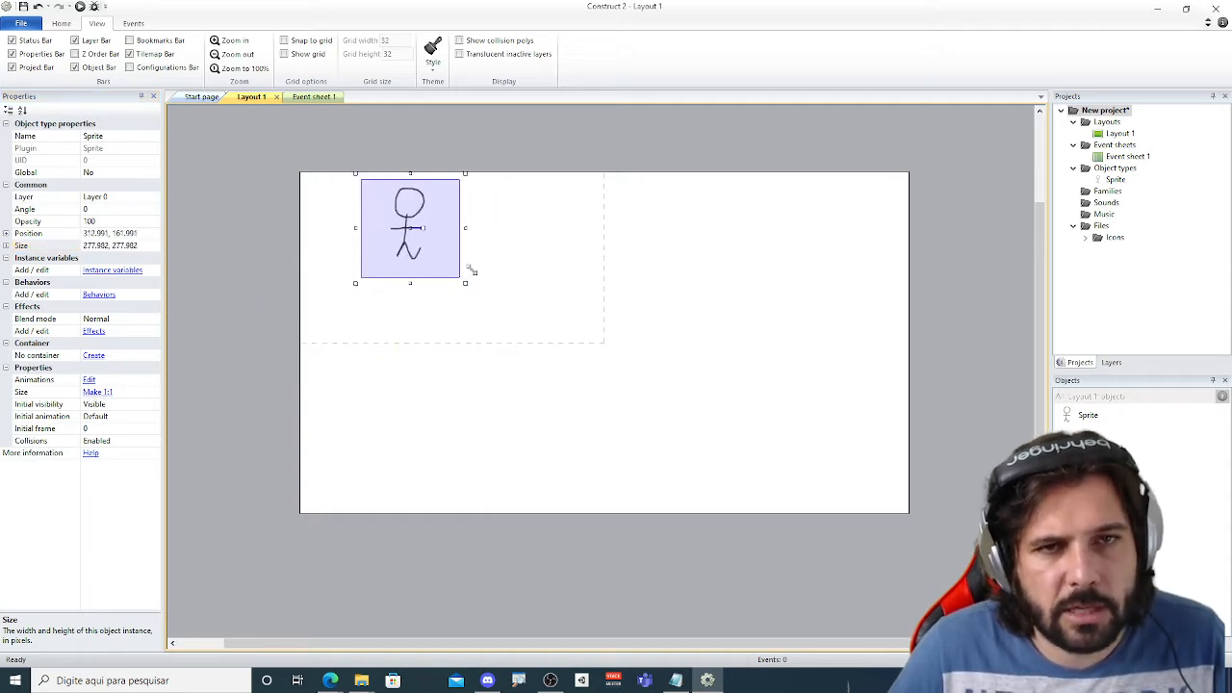
# Try moving and rotating the stick figure sprite, undo the rotation, and shrink the sprite in the layout's upper-left corner.
pyautogui.moveTo(418, 234); pyautogui.dragTo(468, 287)
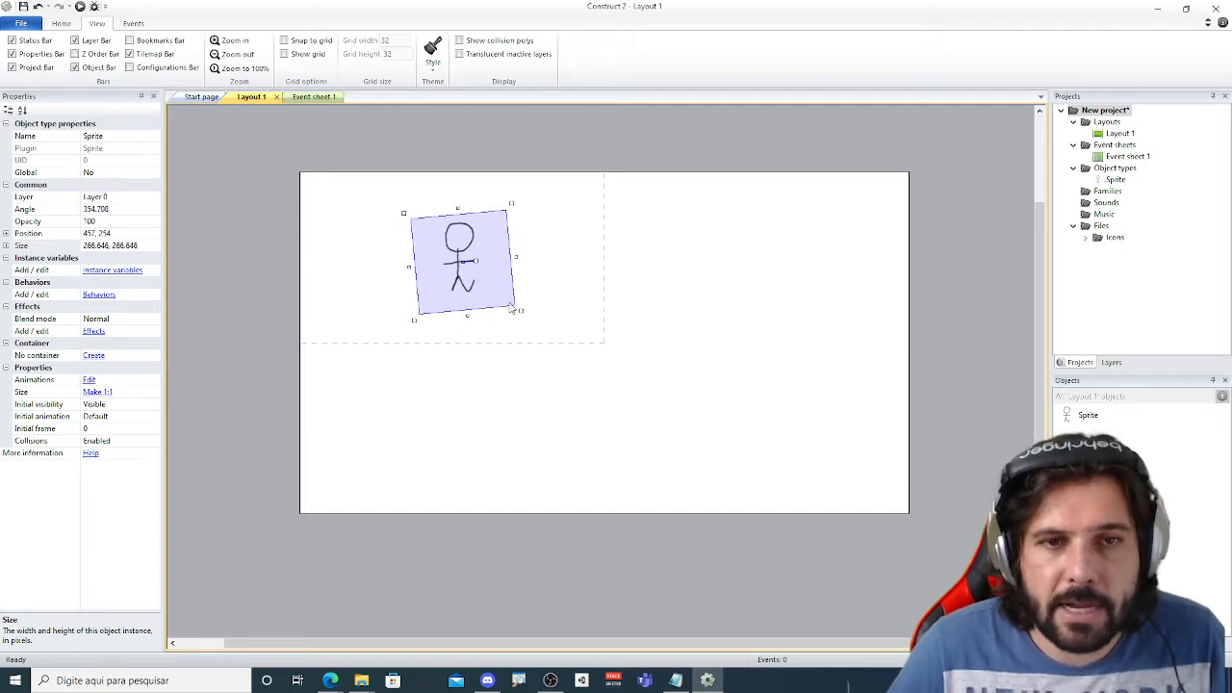
pyautogui.hotkey('ctrl', 'z')
pyautogui.hotkey('ctrl', 'z')
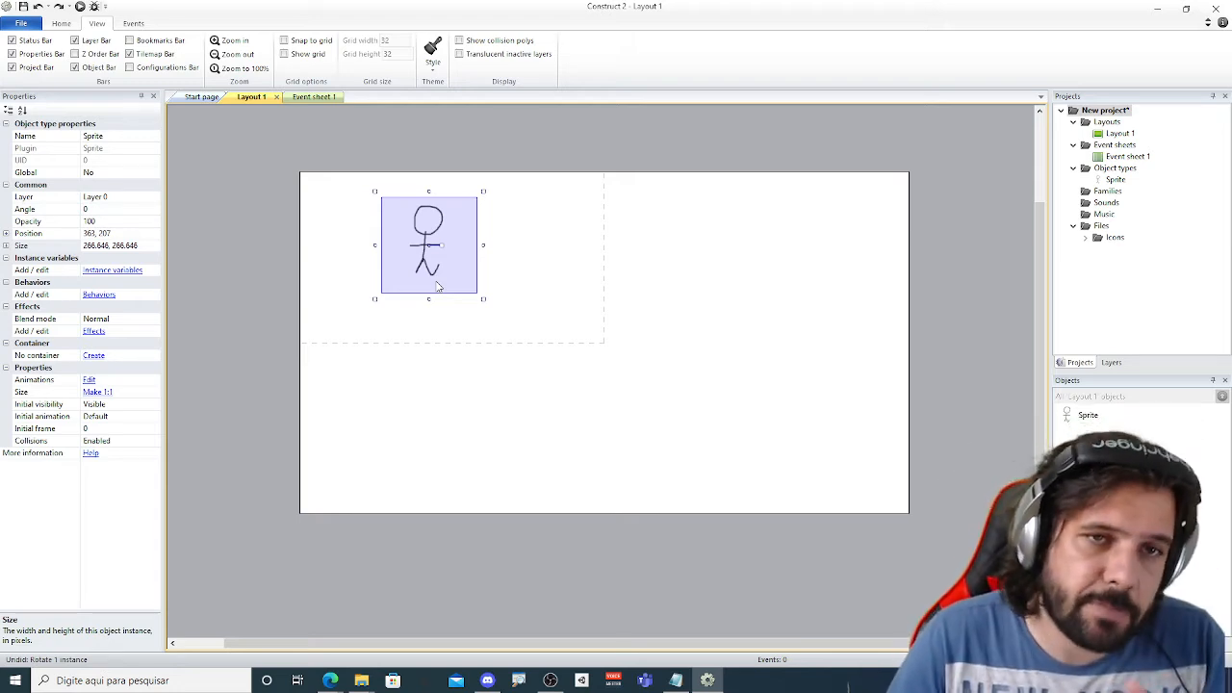
pyautogui.moveTo(438, 287); pyautogui.dragTo(376, 247)
pyautogui.click(419, 240)
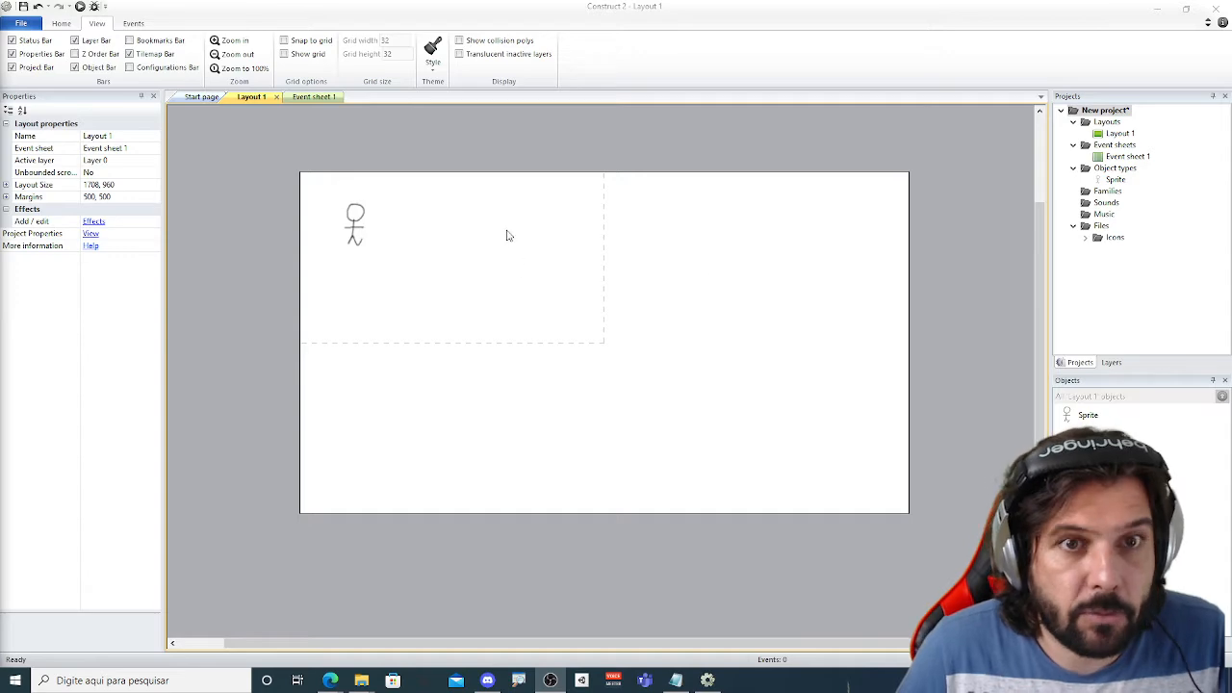
# Insert a second Sprite object in the layout beside the stick figure.
pyautogui.doubleClick(472, 210)
pyautogui.doubleClick(545, 325)
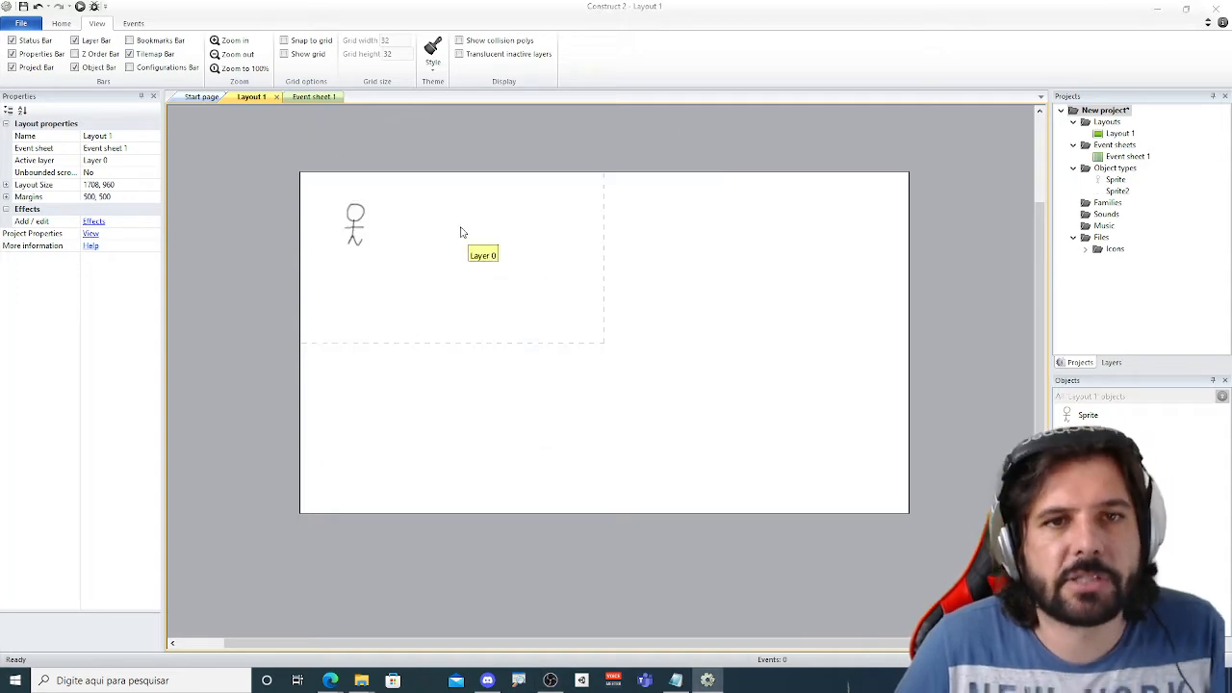
pyautogui.click(460, 232)
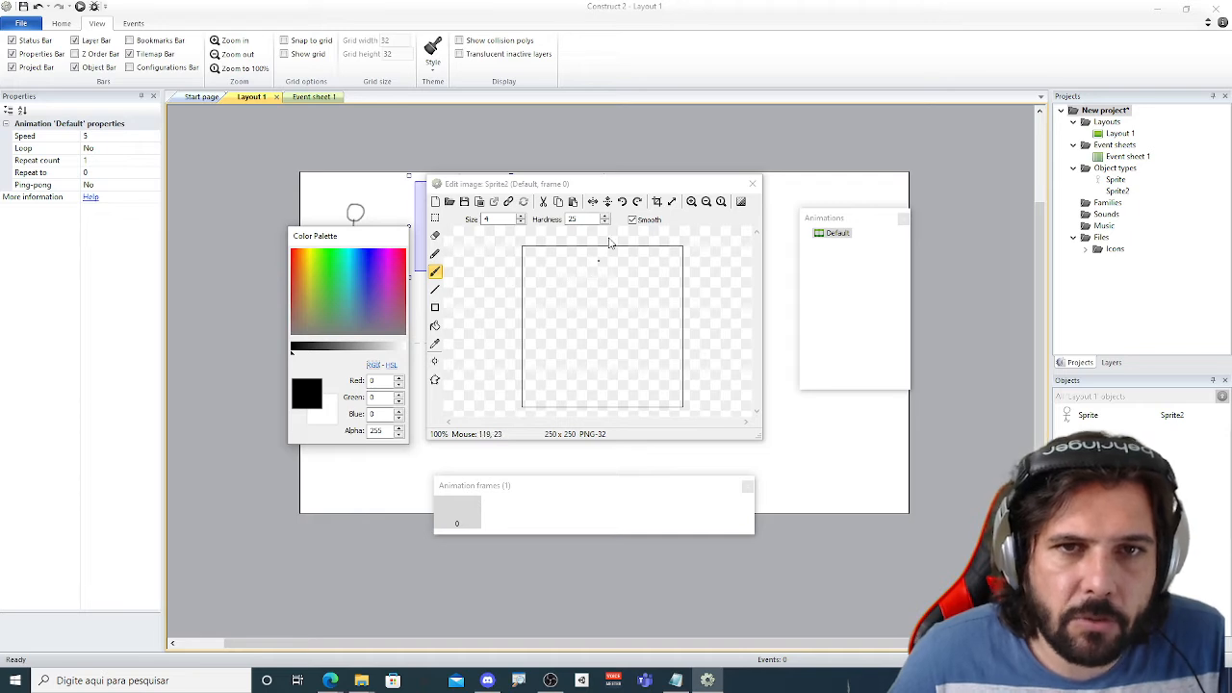
# Resize the new sprite's image canvas to 64 x 64 pixels.
pyautogui.click(673, 202)
pyautogui.moveTo(607, 279); pyautogui.dragTo(484, 278)
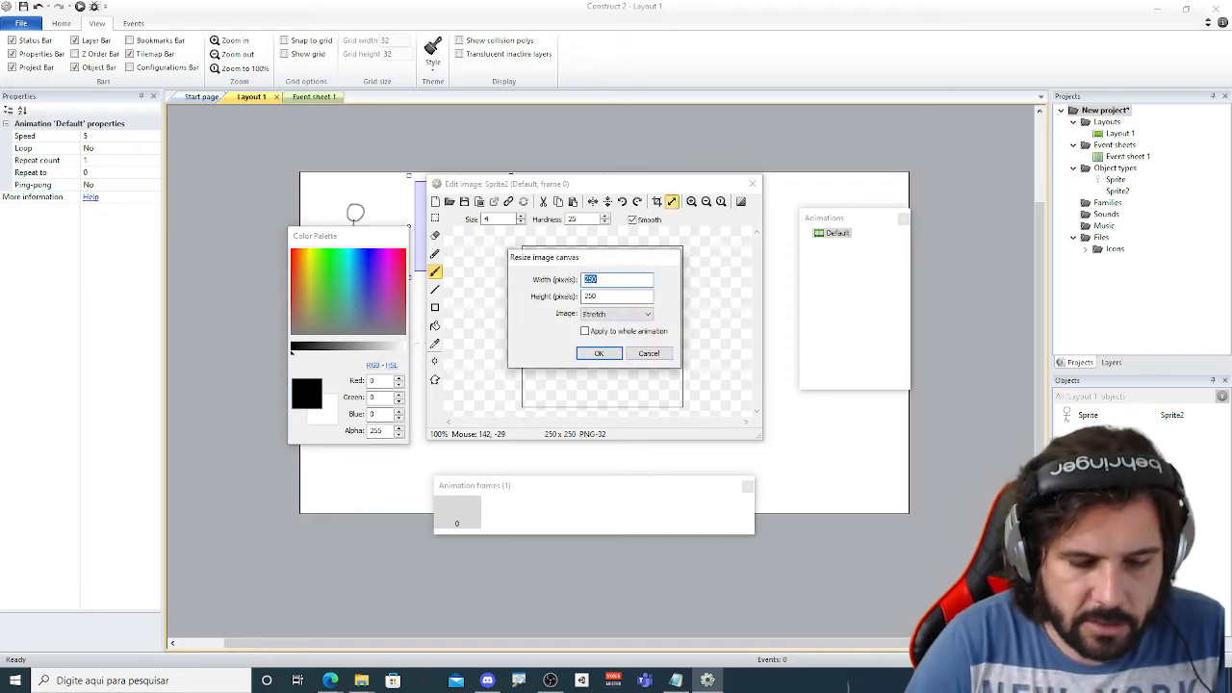
pyautogui.write('64')
pyautogui.press('Return')
pyautogui.keyDown('ctrl'); pyautogui.scroll(3, 649, 295); pyautogui.keyUp('ctrl')
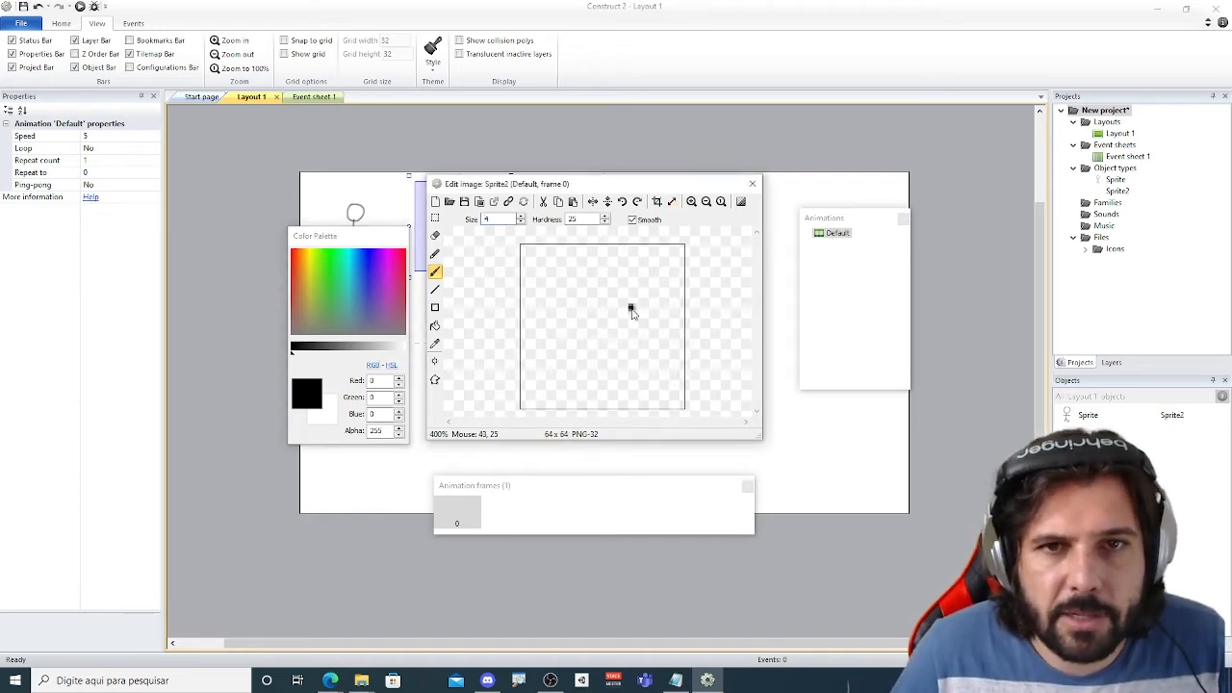
# Paint a black running stick figure with the size 4 brush, try moving a selected part of its leg, and undo the move.
pyautogui.moveTo(591, 267)
pyautogui.mouseDown()
pyautogui.moveTo(628, 287)
pyautogui.moveTo(590, 354)
pyautogui.moveTo(634, 343)
pyautogui.moveTo(651, 312)
pyautogui.moveTo(561, 335)
pyautogui.moveTo(613, 380)
pyautogui.moveTo(595, 402)
pyautogui.moveTo(564, 395)
pyautogui.moveTo(545, 407)
pyautogui.mouseUp()
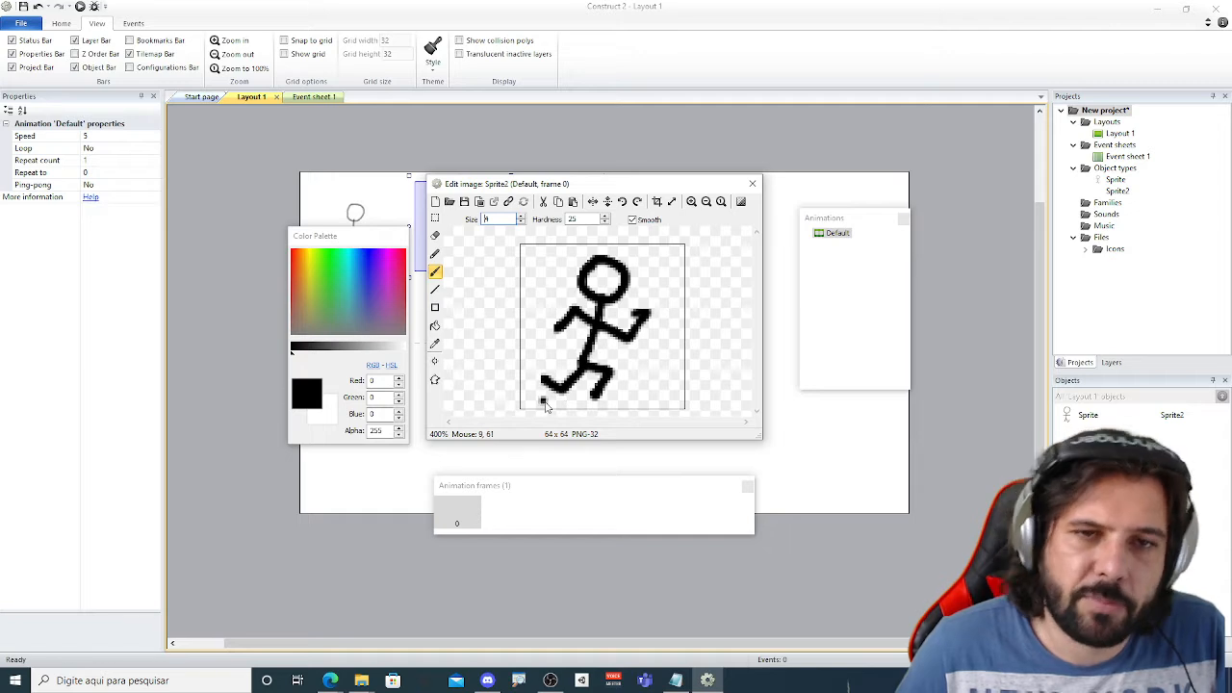
pyautogui.click(435, 218)
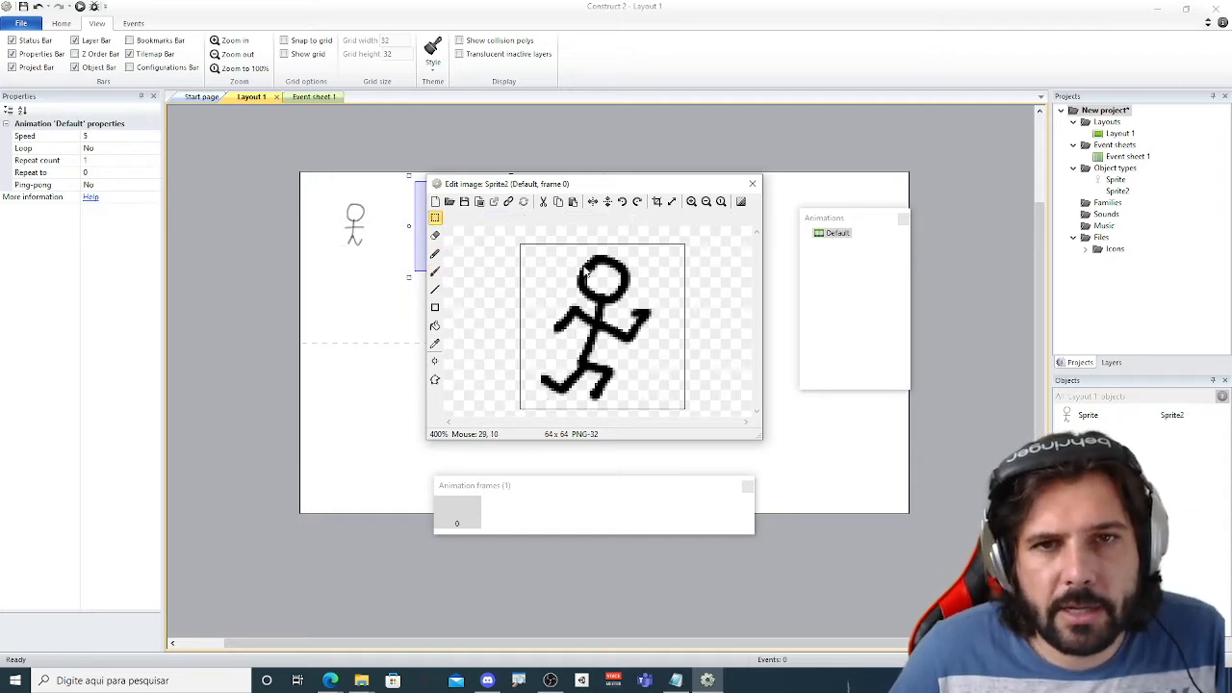
pyautogui.moveTo(516, 239); pyautogui.dragTo(702, 417)
pyautogui.click(715, 333)
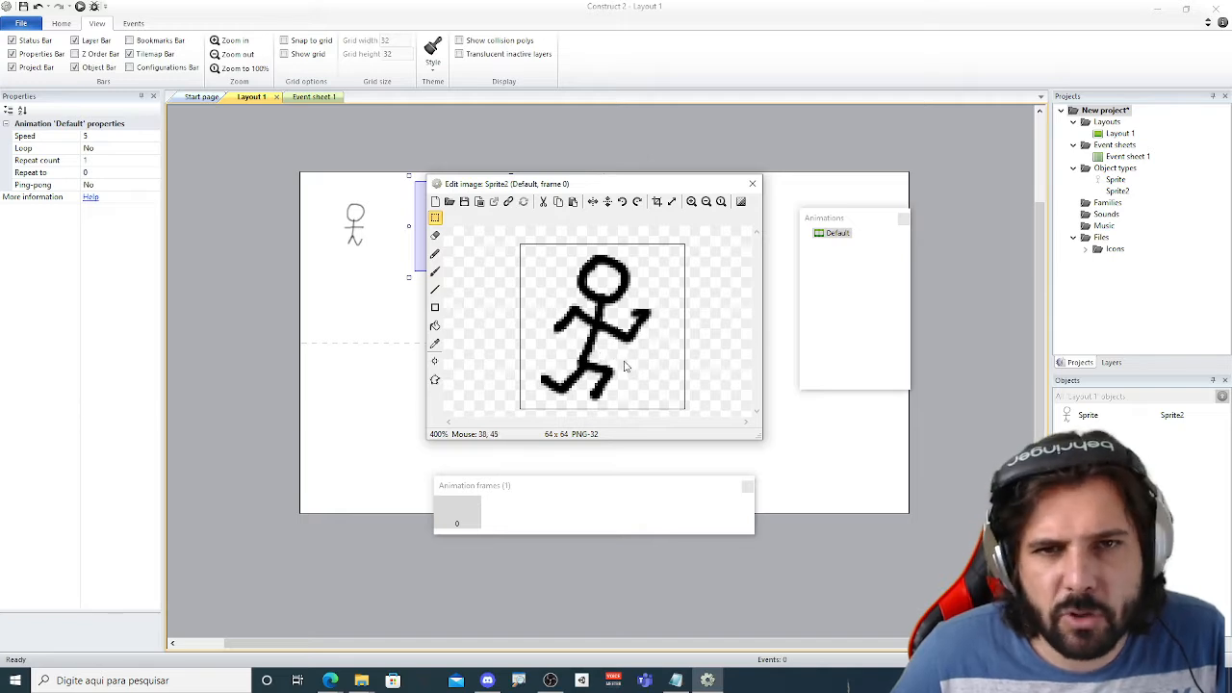
pyautogui.moveTo(623, 362); pyautogui.dragTo(590, 398)
pyautogui.click(654, 368)
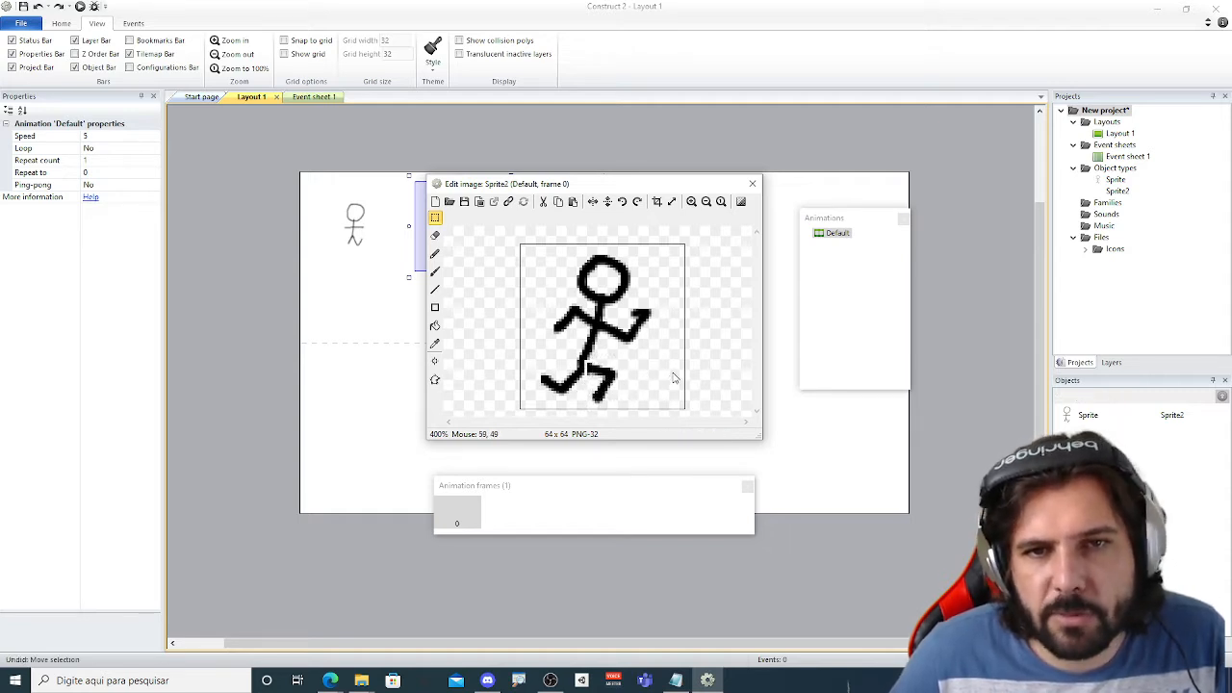
pyautogui.hotkey('ctrl', 'z')
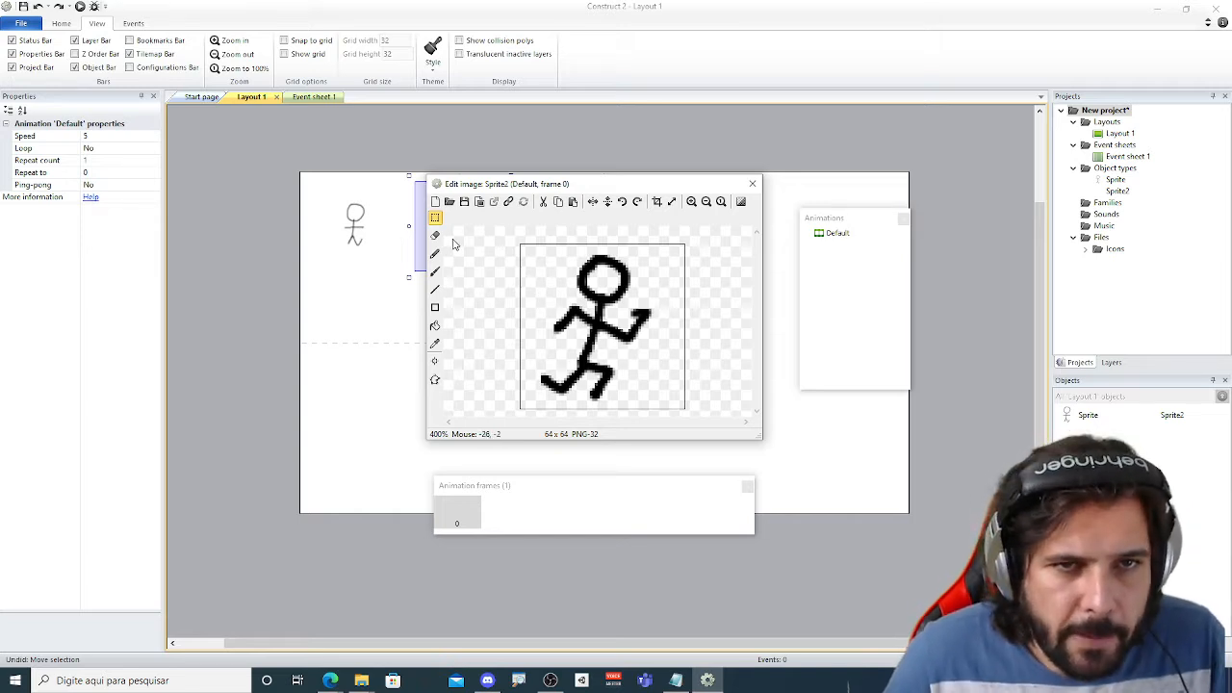
# Select and delete the whole running figure, leaving the canvas blank with the Brush tool active.
pyautogui.moveTo(491, 234); pyautogui.dragTo(708, 416)
pyautogui.press('Delete')
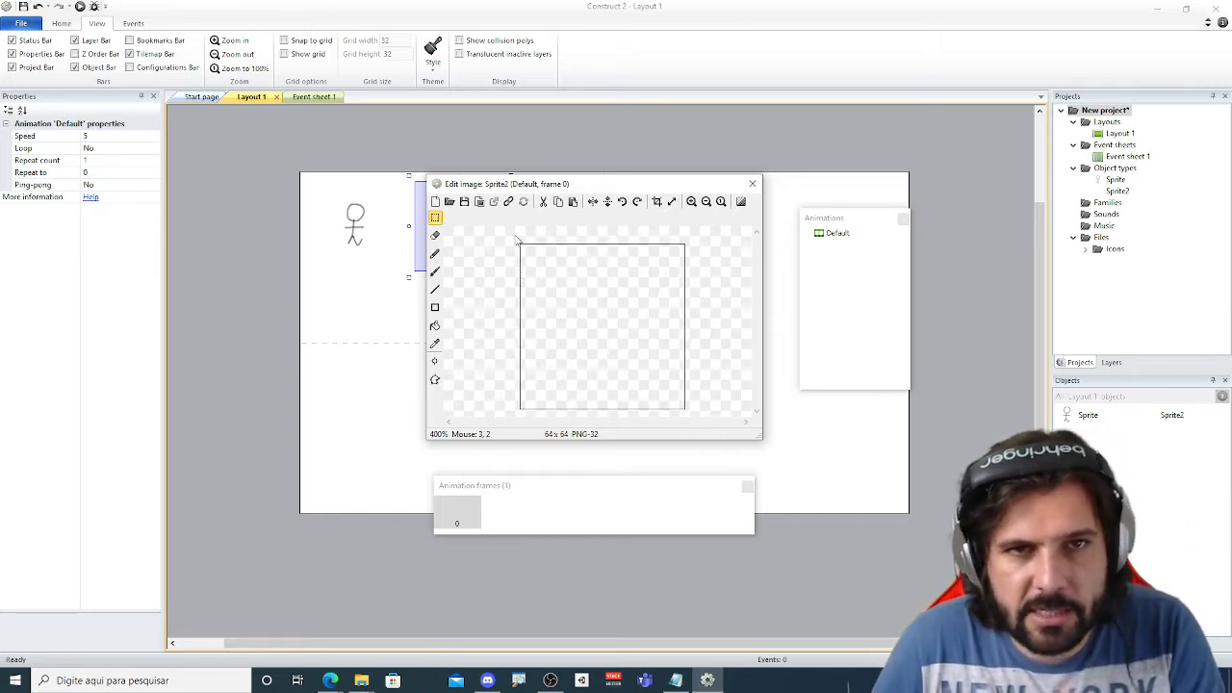
pyautogui.click(436, 272)
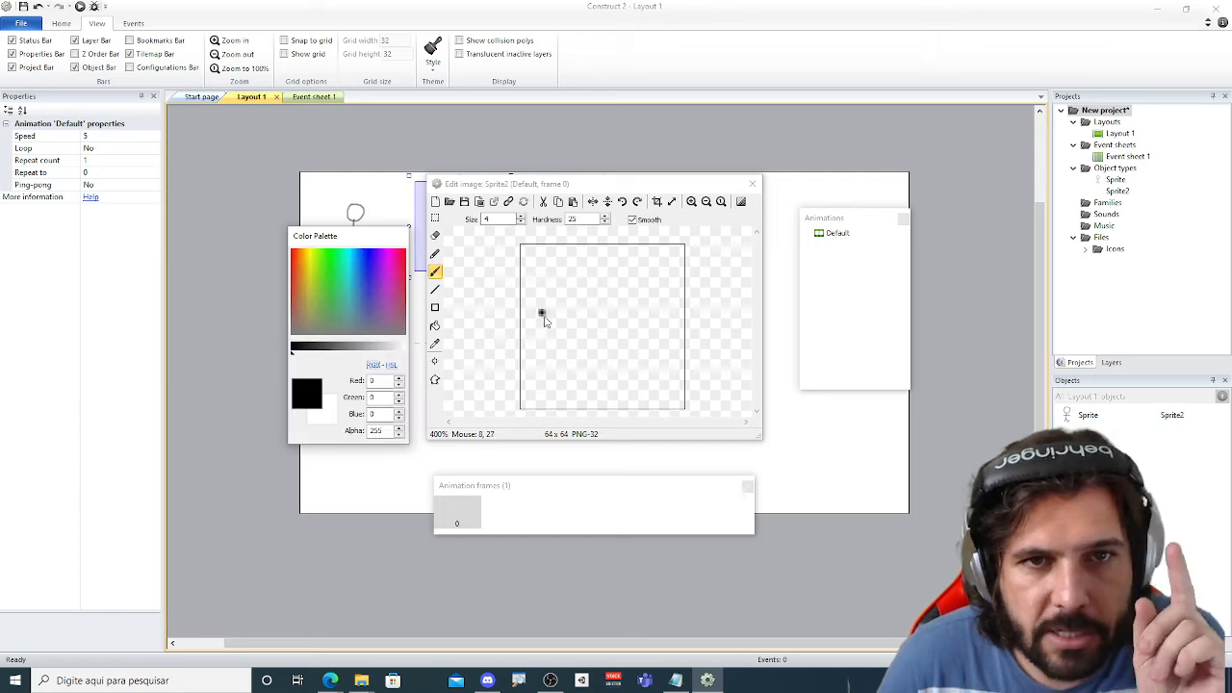
pyautogui.moveTo(511, 219); pyautogui.dragTo(470, 220)
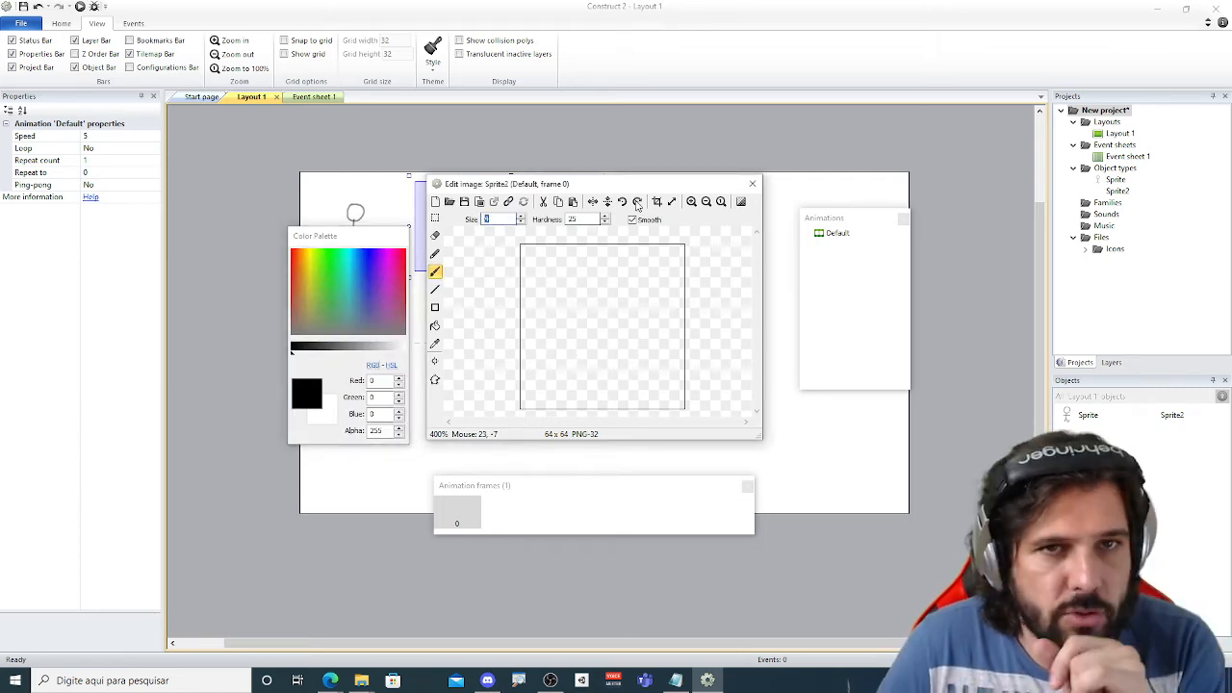
pyautogui.moveTo(640, 190); pyautogui.dragTo(631, 178)
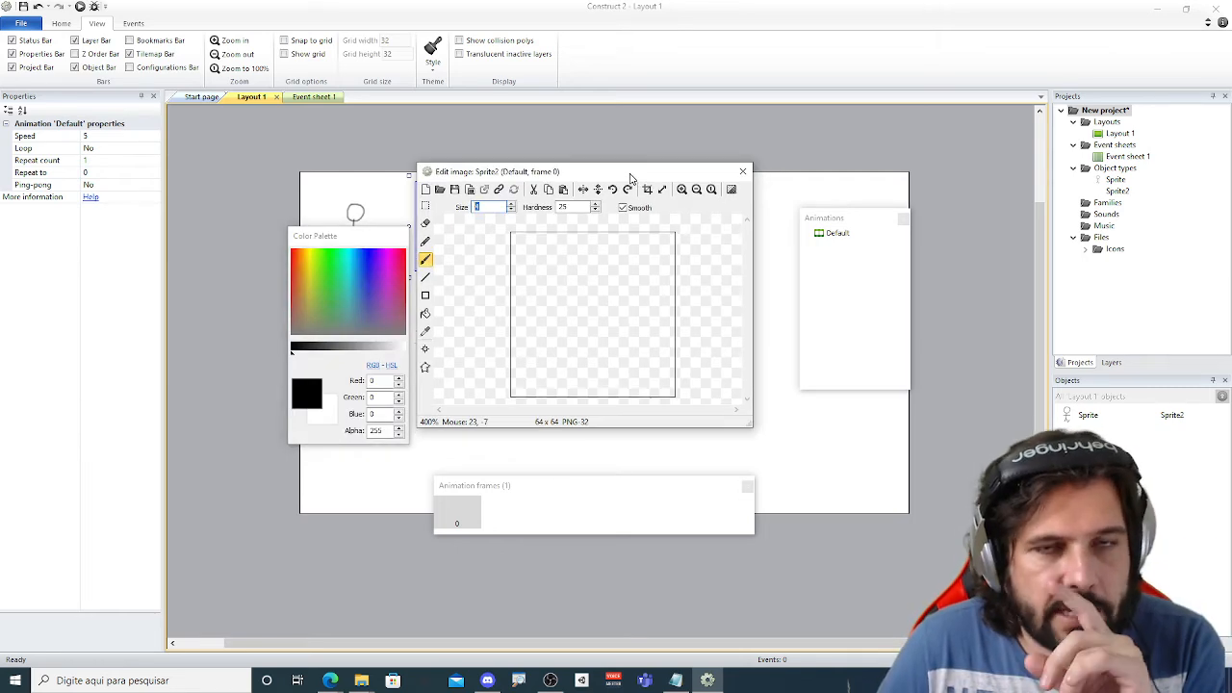
# Try flooding the whole canvas with black using the Fill tool and undo the fill.
pyautogui.click(425, 313)
pyautogui.click(591, 327)
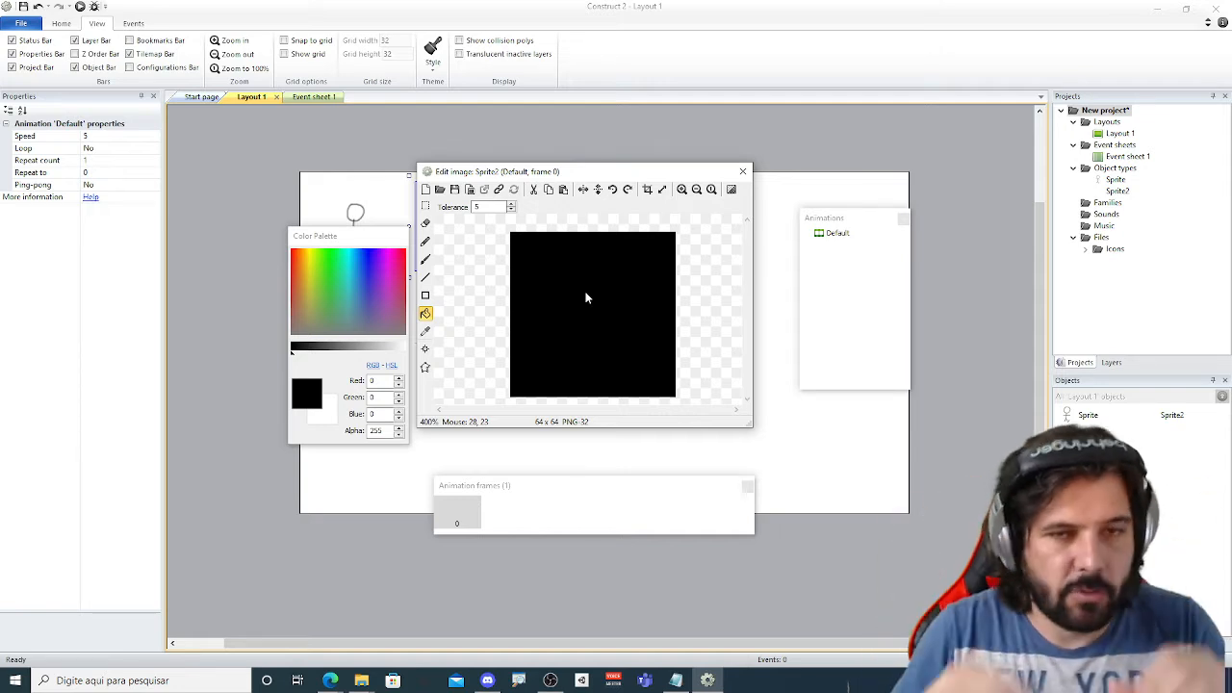
pyautogui.click(426, 259)
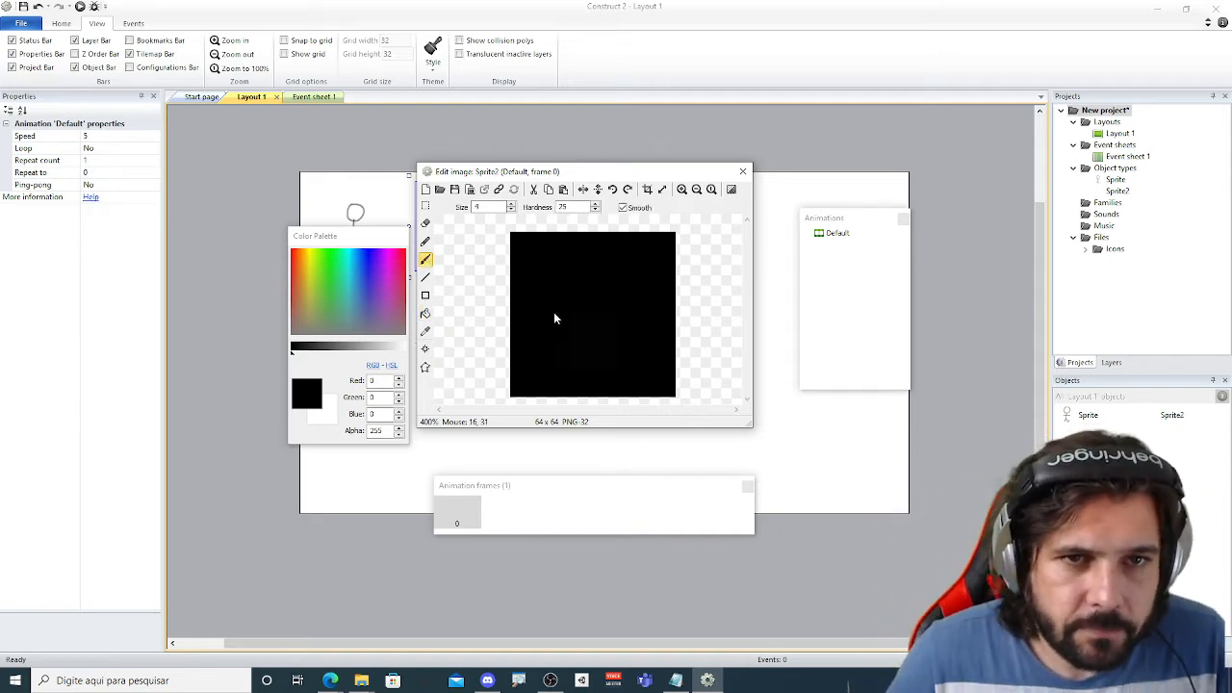
pyautogui.hotkey('ctrl', 'z')
# Set the brush size to 60 and try hardness values of 5, 4 and 2.
pyautogui.moveTo(496, 207); pyautogui.dragTo(457, 206)
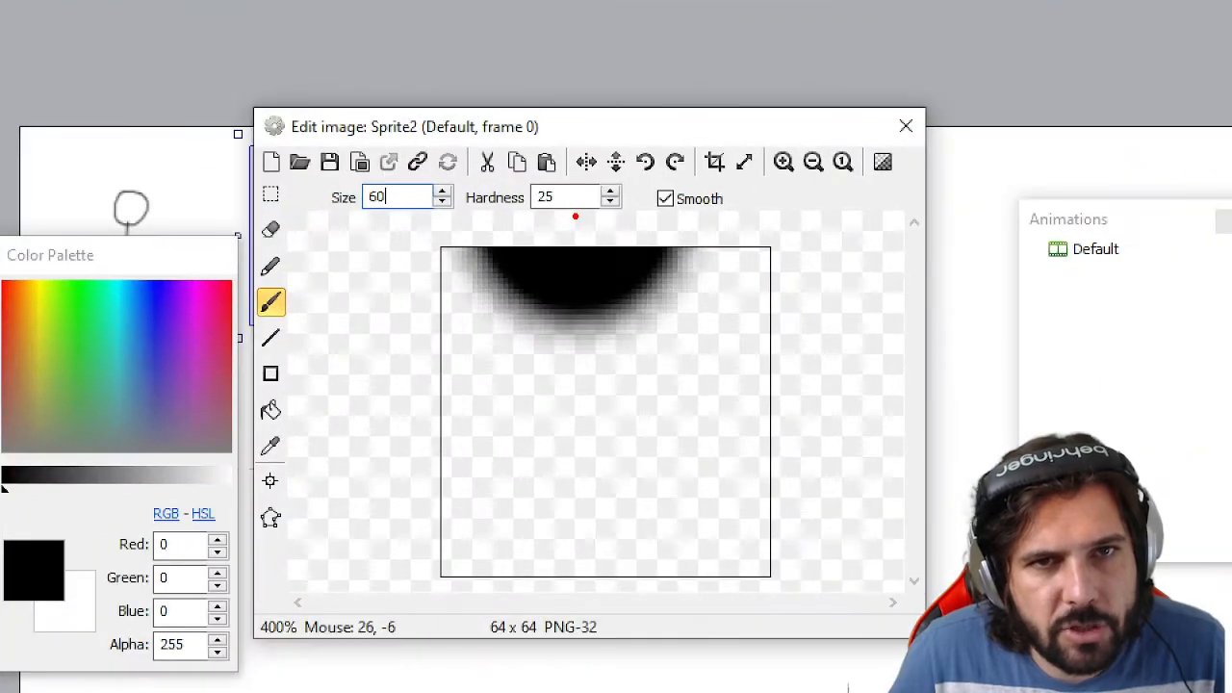
pyautogui.keyDown('ctrl'); pyautogui.keyDown('shift'); pyautogui.moveTo(576, 216); pyautogui.dragTo(576, 291); pyautogui.keyUp('shift'); pyautogui.keyUp('ctrl')
pyautogui.press('Escape')
pyautogui.moveTo(574, 198); pyautogui.dragTo(521, 200)
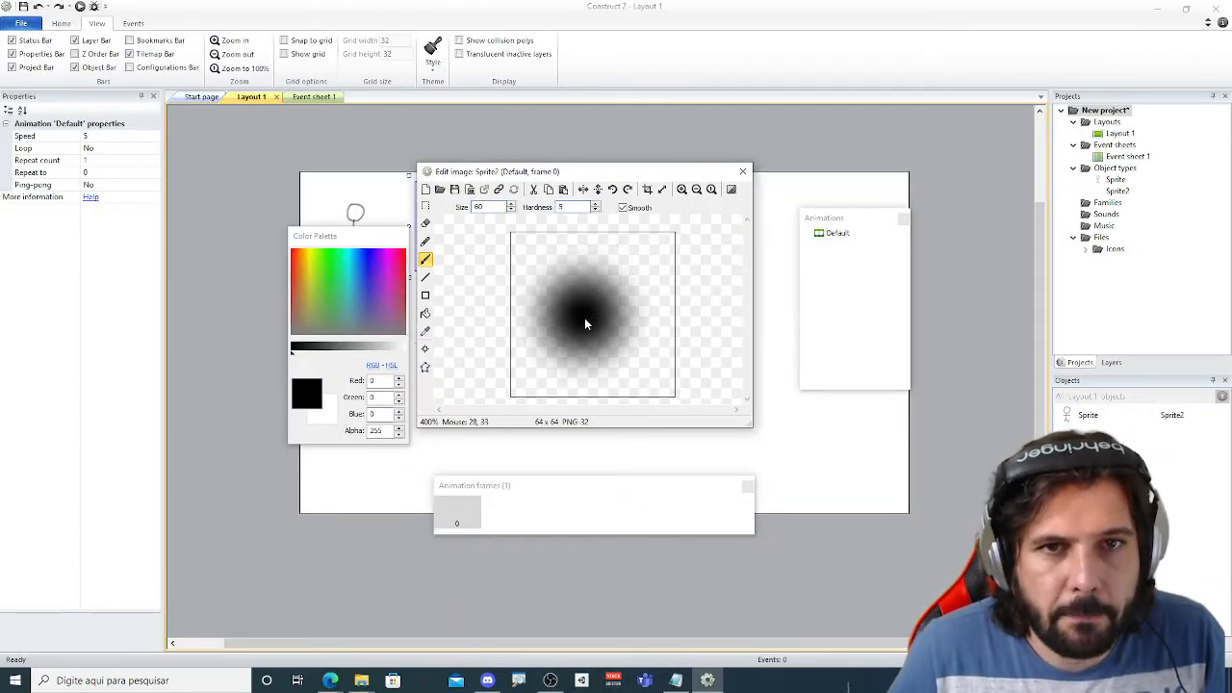
pyautogui.moveTo(573, 206); pyautogui.dragTo(550, 198)
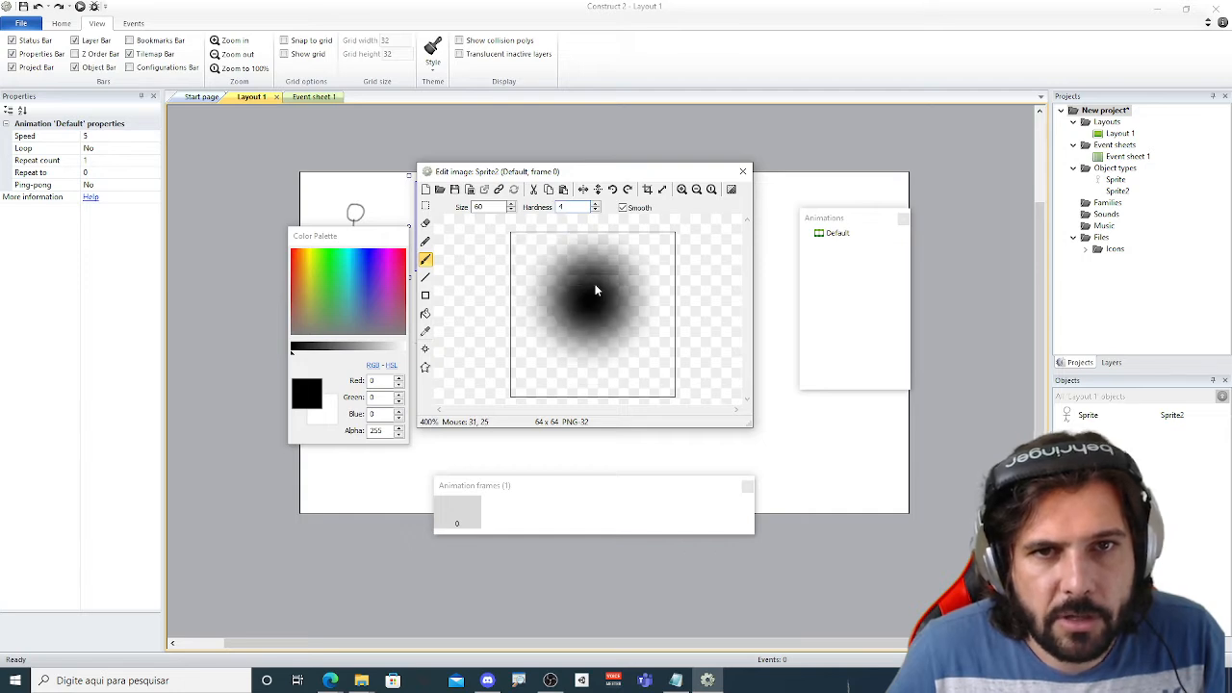
pyautogui.write('2')
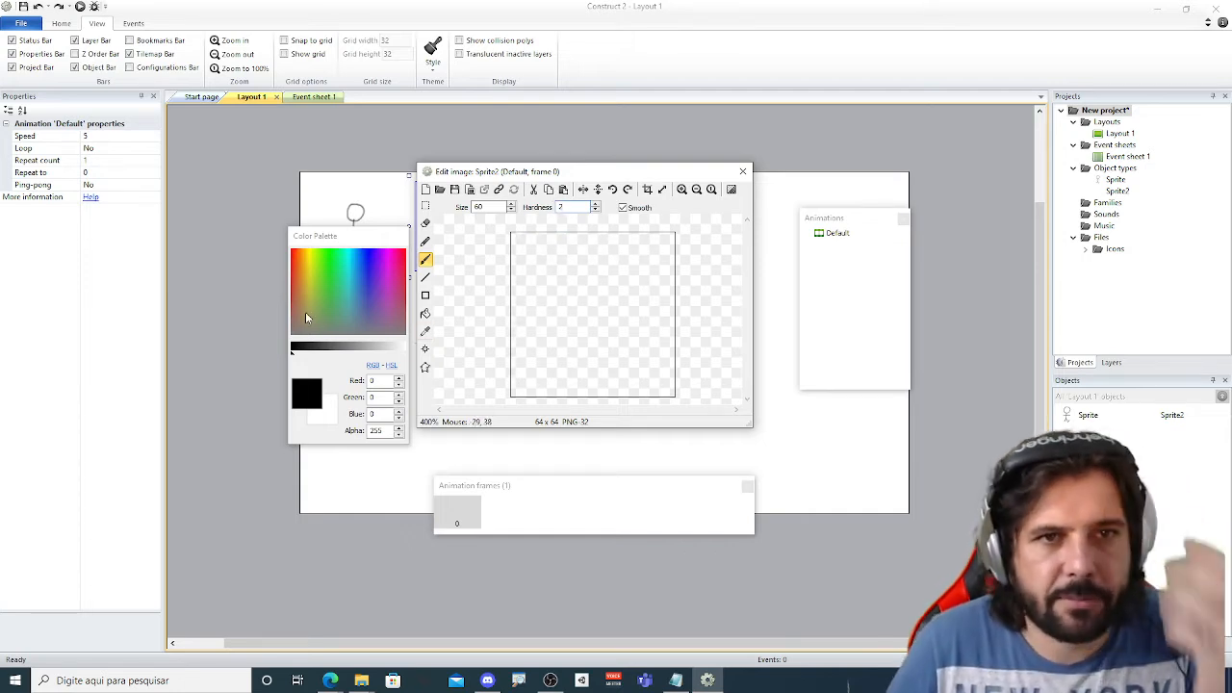
# Paint a soft yellow-green glow at the canvas centre, close the image editor, and enlarge the sprite over the stick figure to about 278 x 237.
pyautogui.click(313, 267)
pyautogui.click(591, 316)
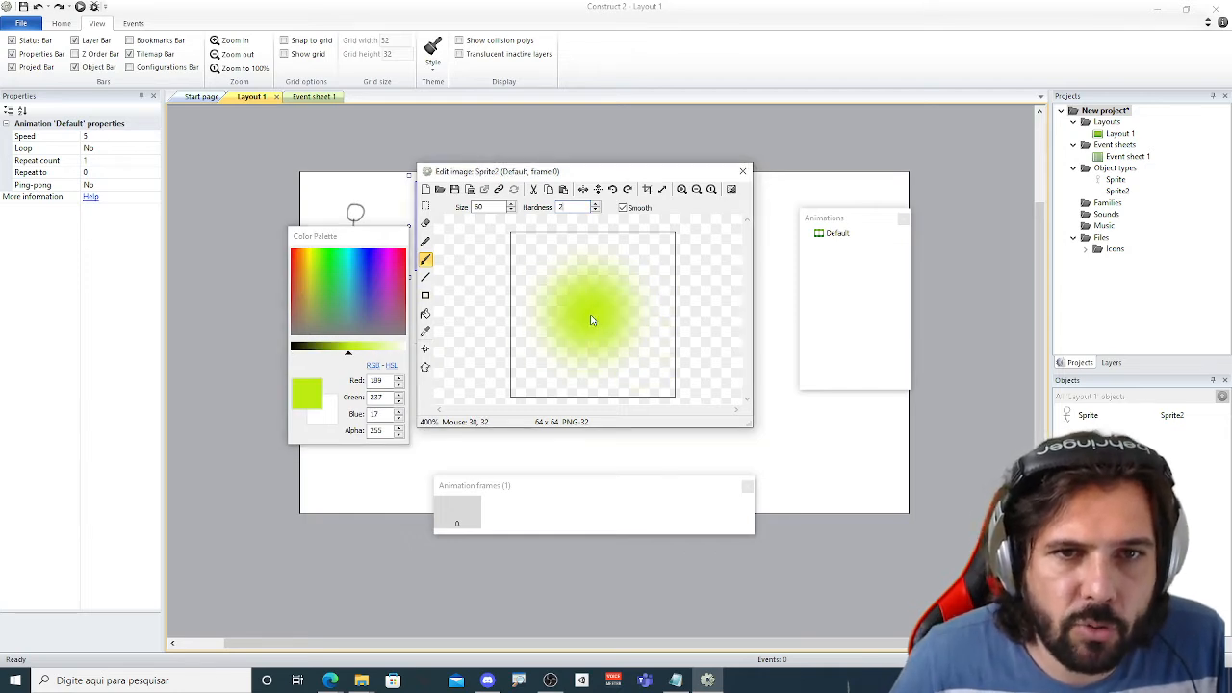
pyautogui.click(742, 172)
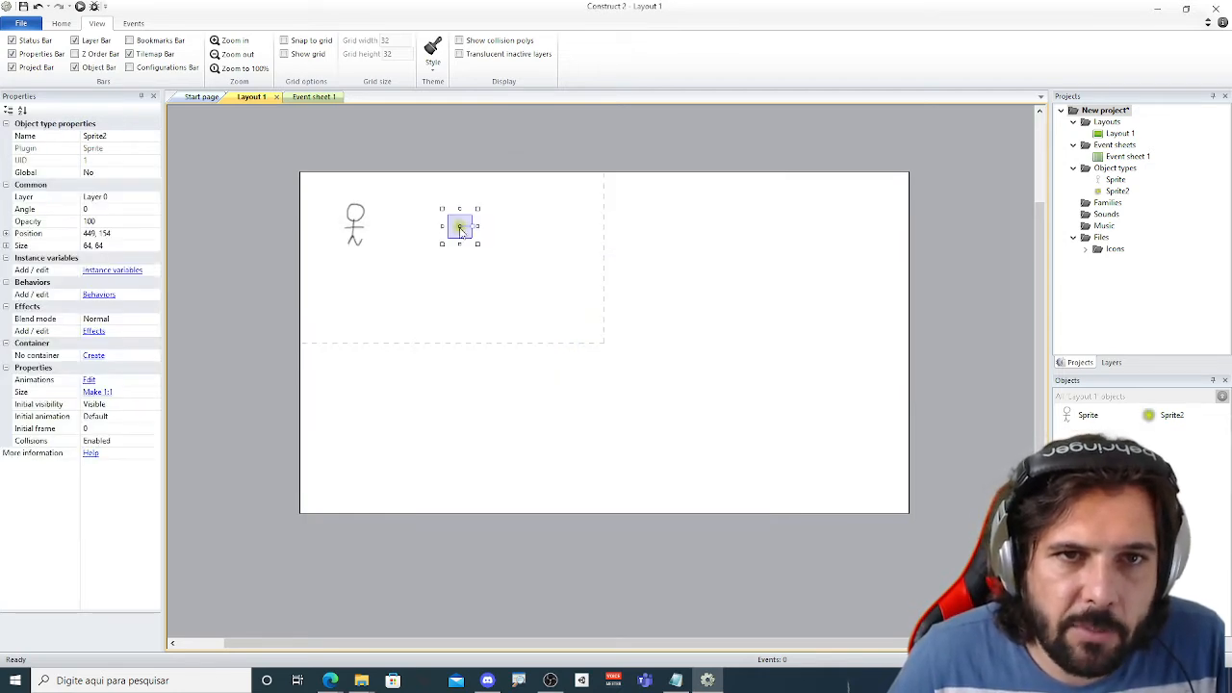
pyautogui.moveTo(459, 227); pyautogui.dragTo(410, 245)
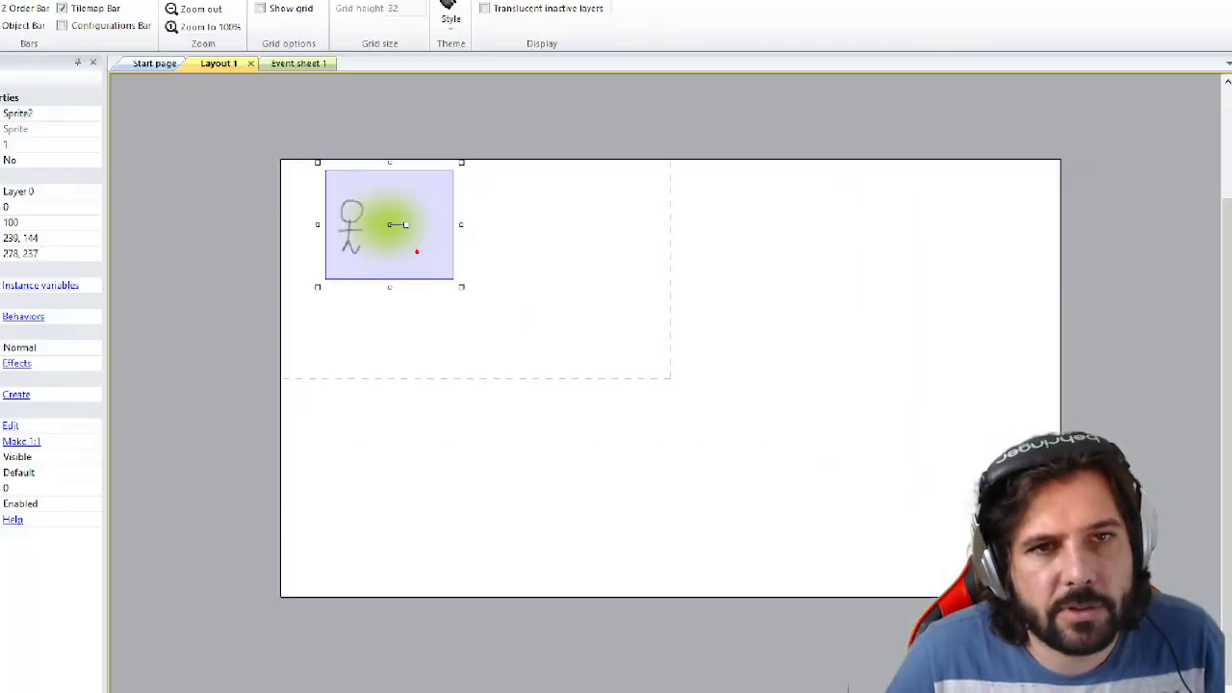
# Delete the glow sprite from the layout and remove its Sprite2 object type from the project.
pyautogui.press('Delete')
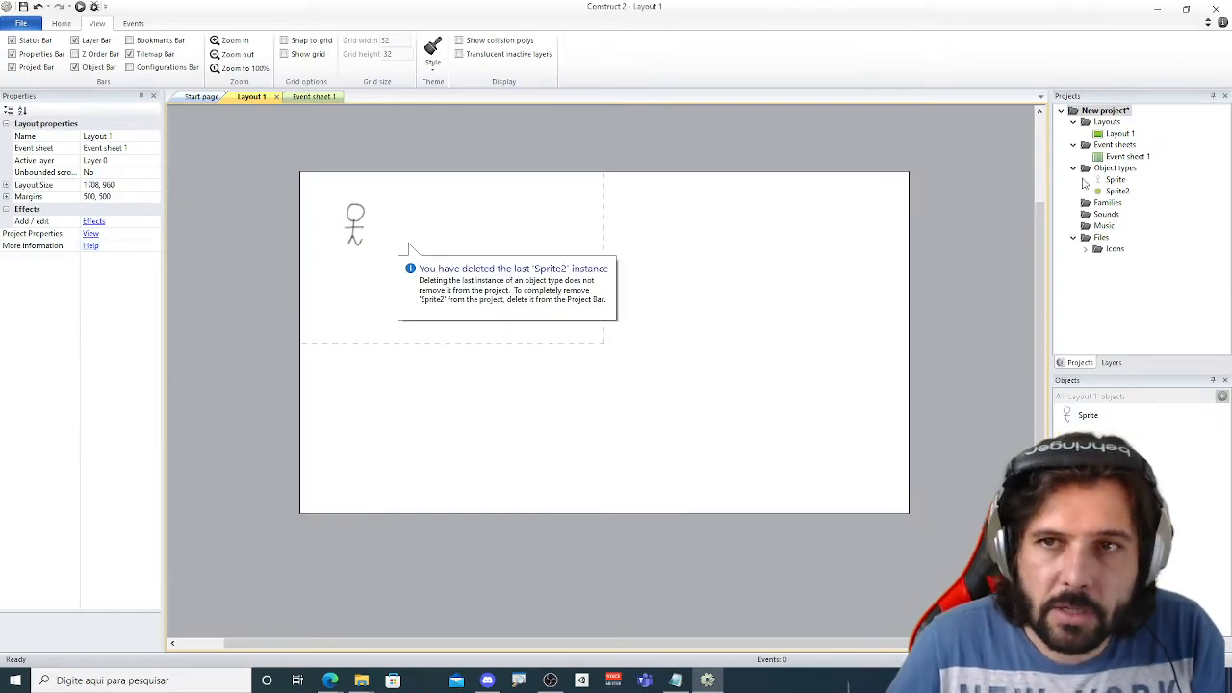
pyautogui.click(1117, 191)
pyautogui.press('Delete')
pyautogui.click(501, 267)
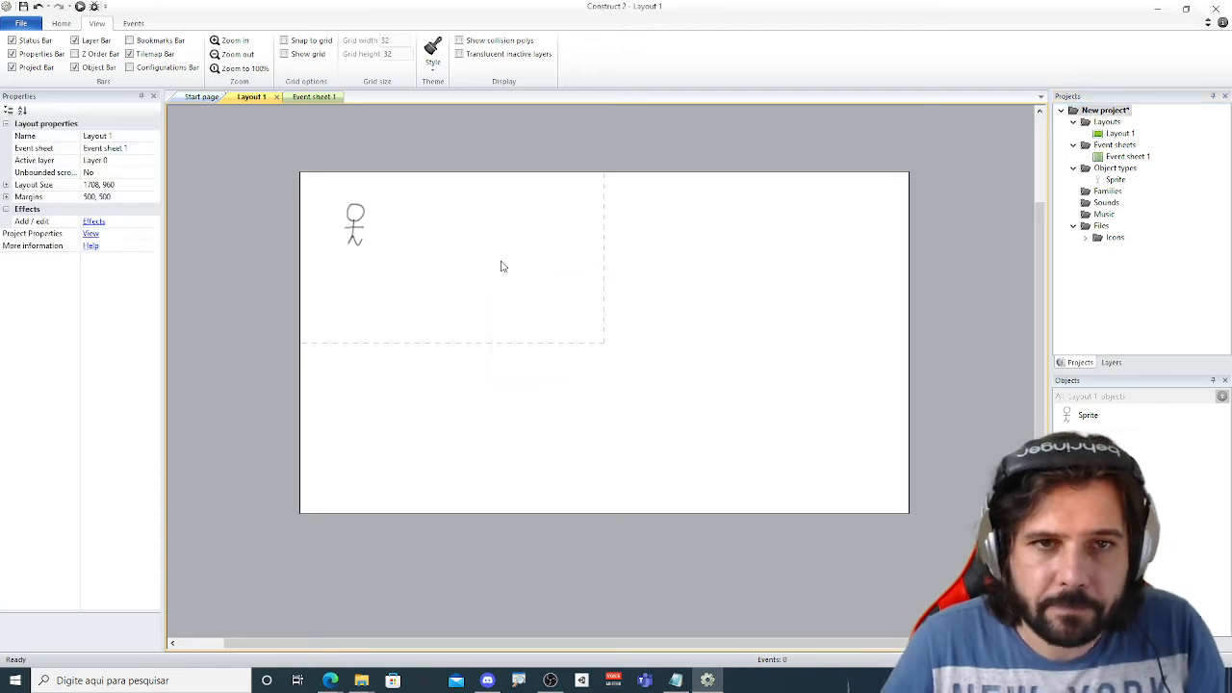
# Insert a new Sprite object in the layout near the stick figure and open its blank image for editing.
pyautogui.doubleClick(502, 266)
pyautogui.doubleClick(545, 329)
pyautogui.click(437, 257)
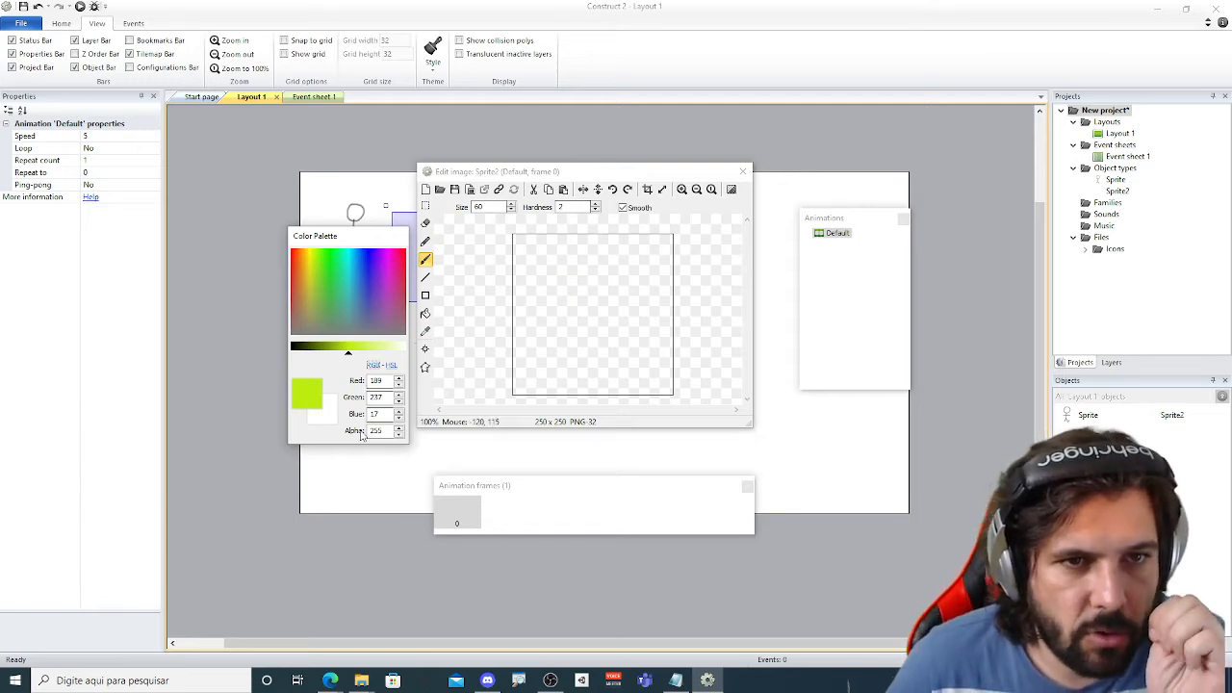
# Try stamping soft black spots with a size 300, hardness 1 brush on the 250 x 250 canvas and undo them.
pyautogui.click(595, 211)
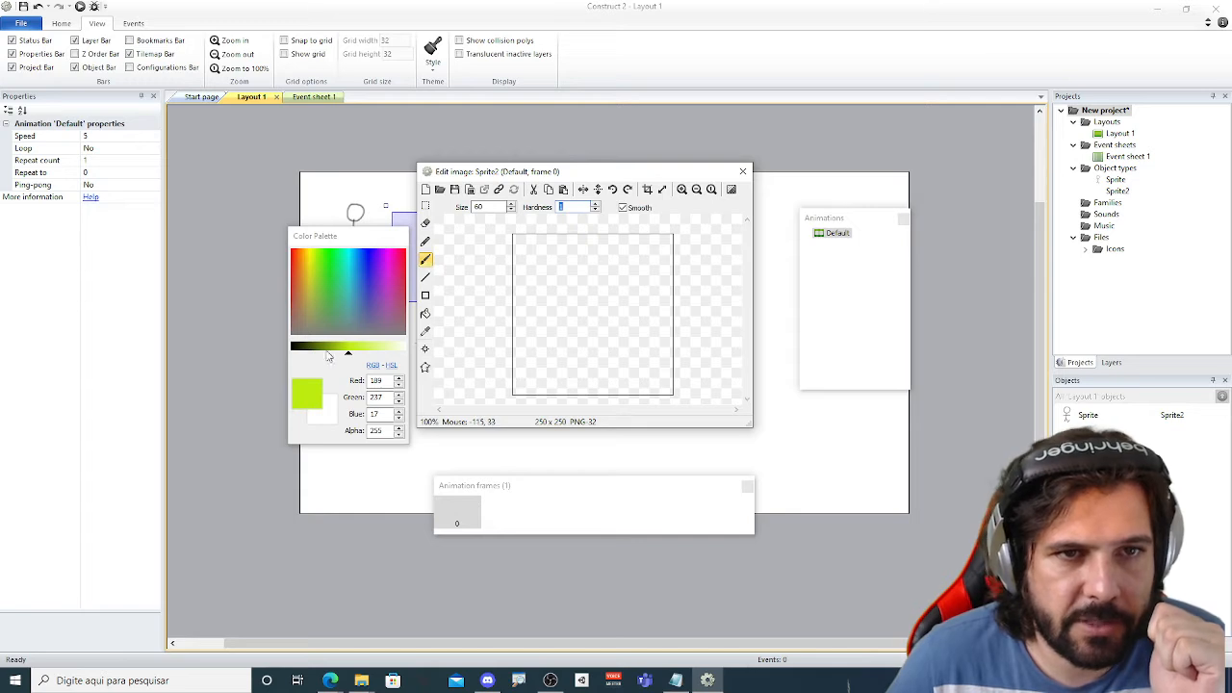
pyautogui.moveTo(328, 356); pyautogui.dragTo(277, 352)
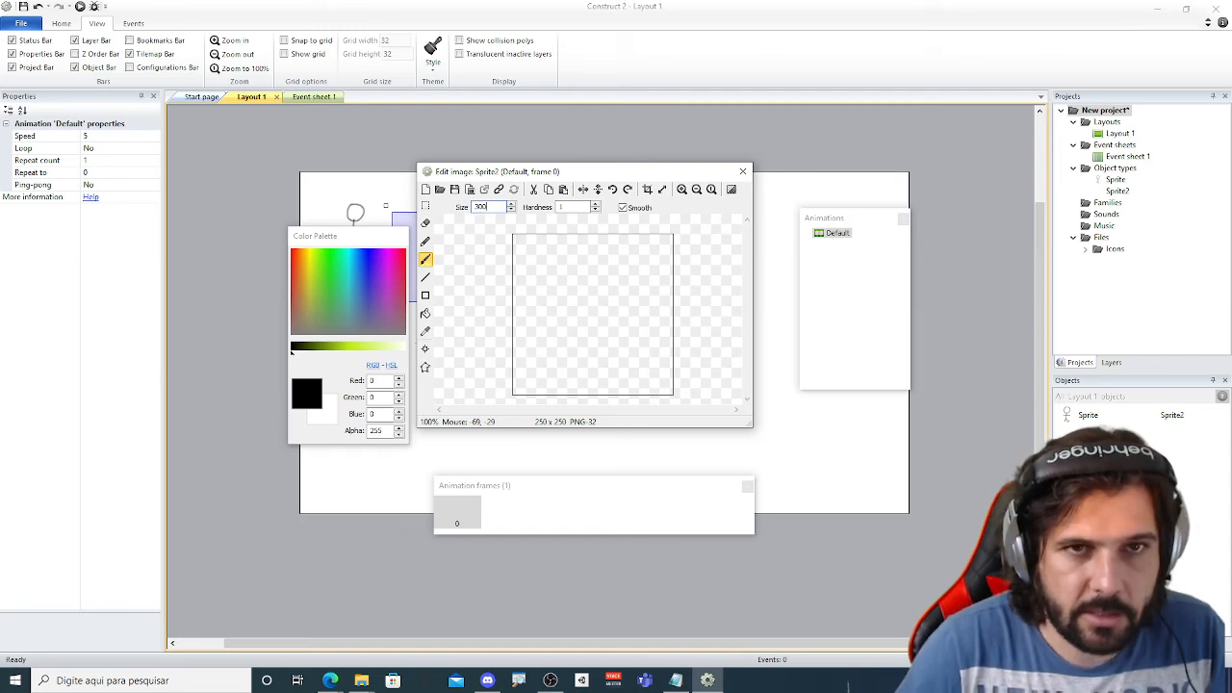
pyautogui.click(594, 324)
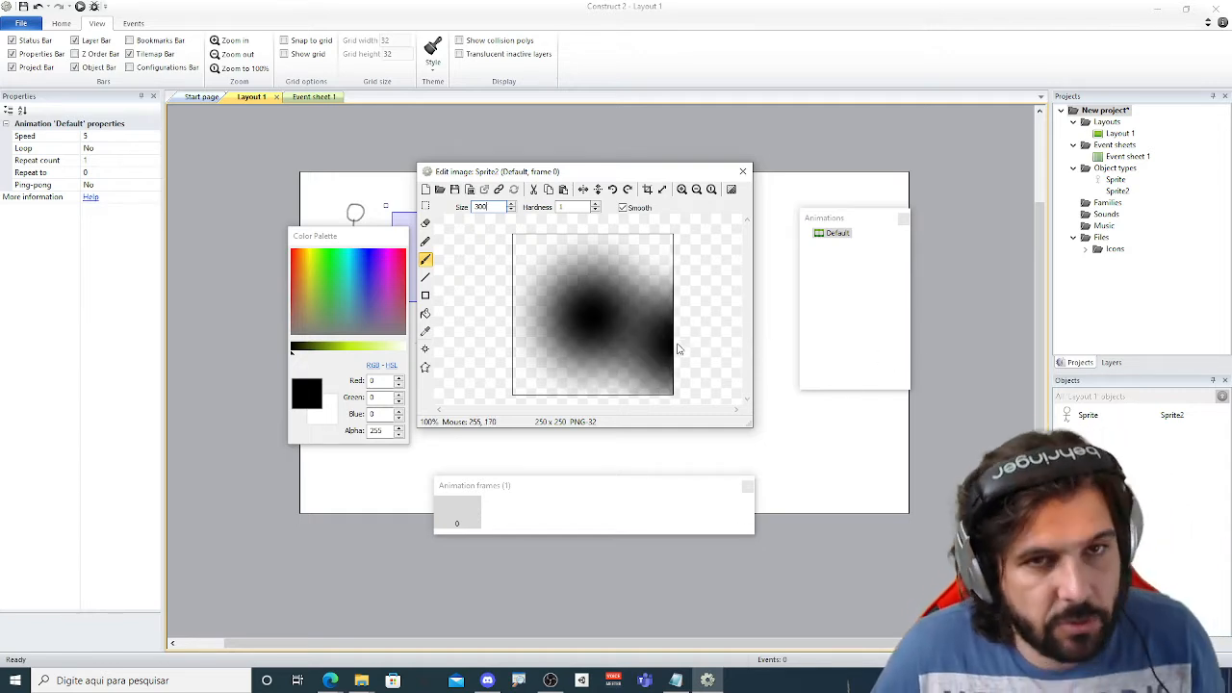
pyautogui.hotkey('ctrl', 'z')
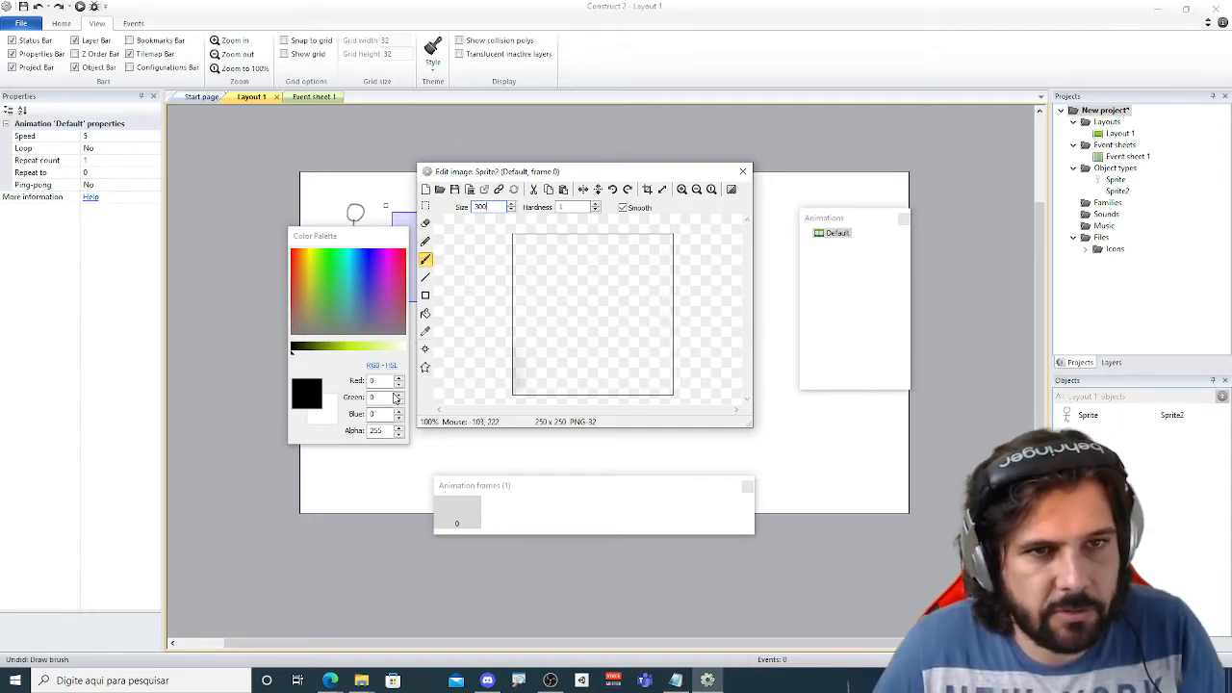
# Fill the 250 x 250 canvas with bright lime green using the Fill tool at tolerance 5.
pyautogui.click(425, 314)
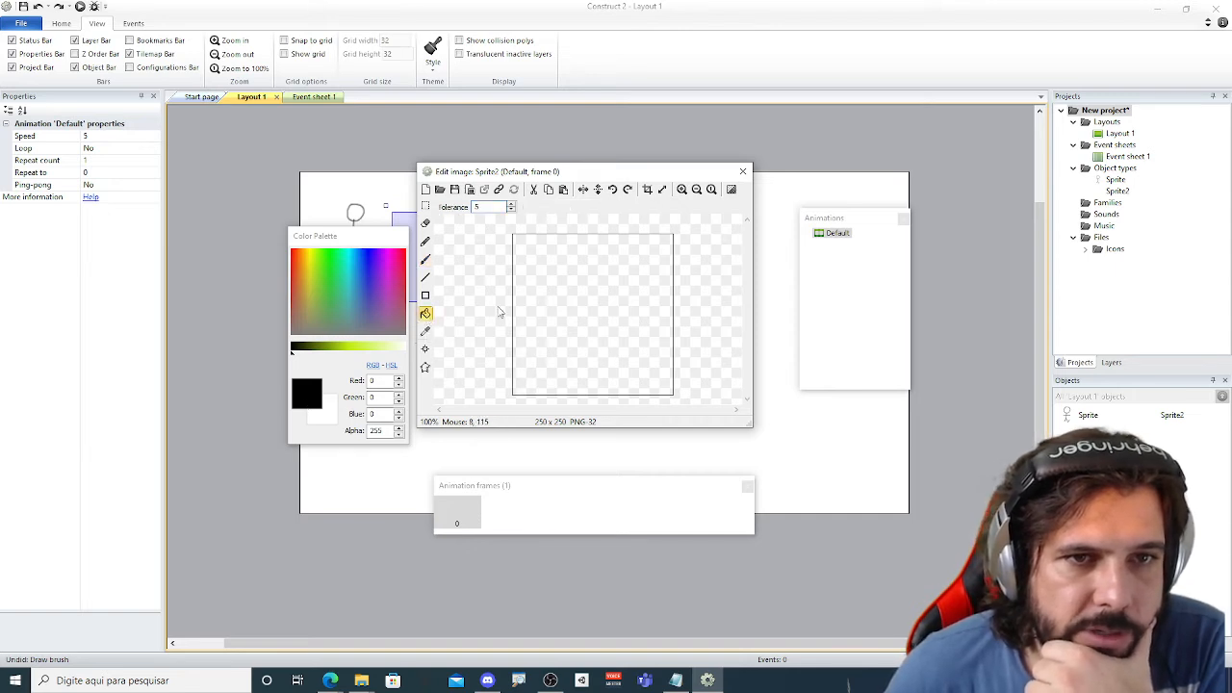
pyautogui.click(349, 347)
pyautogui.click(615, 308)
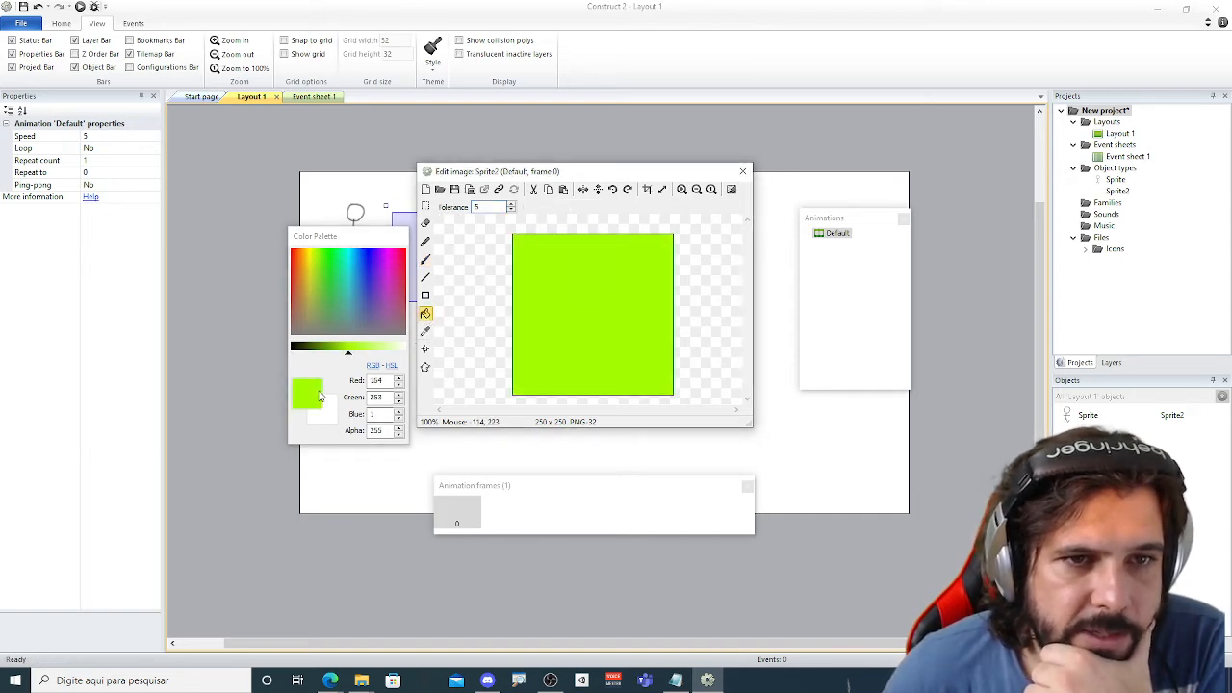
# Set the primary colour to transparent and switch to the Brush tool at size 300, hardness 1.
pyautogui.rightClick(301, 402)
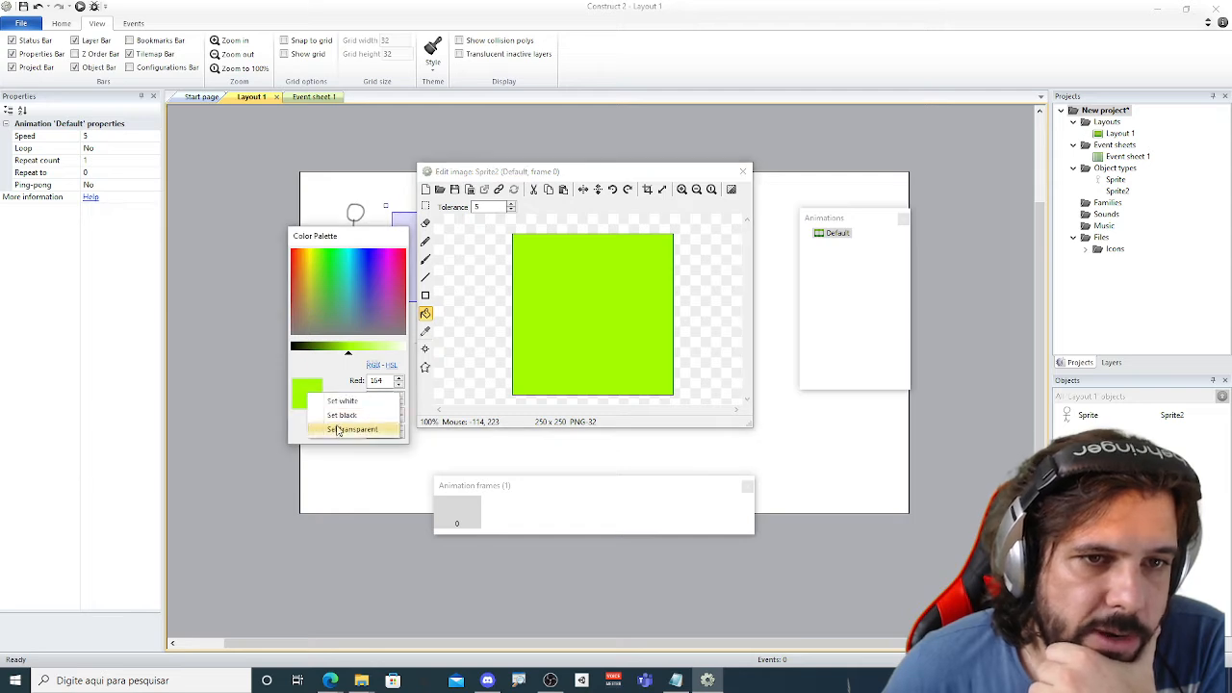
pyautogui.click(339, 432)
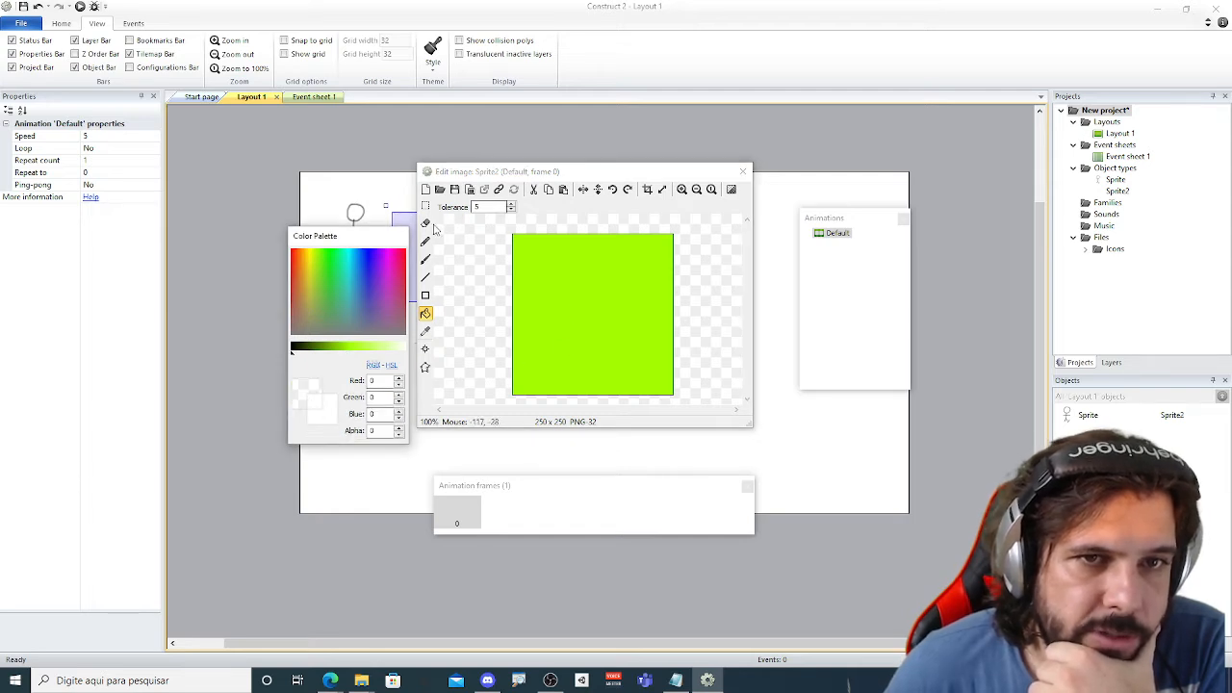
pyautogui.click(425, 260)
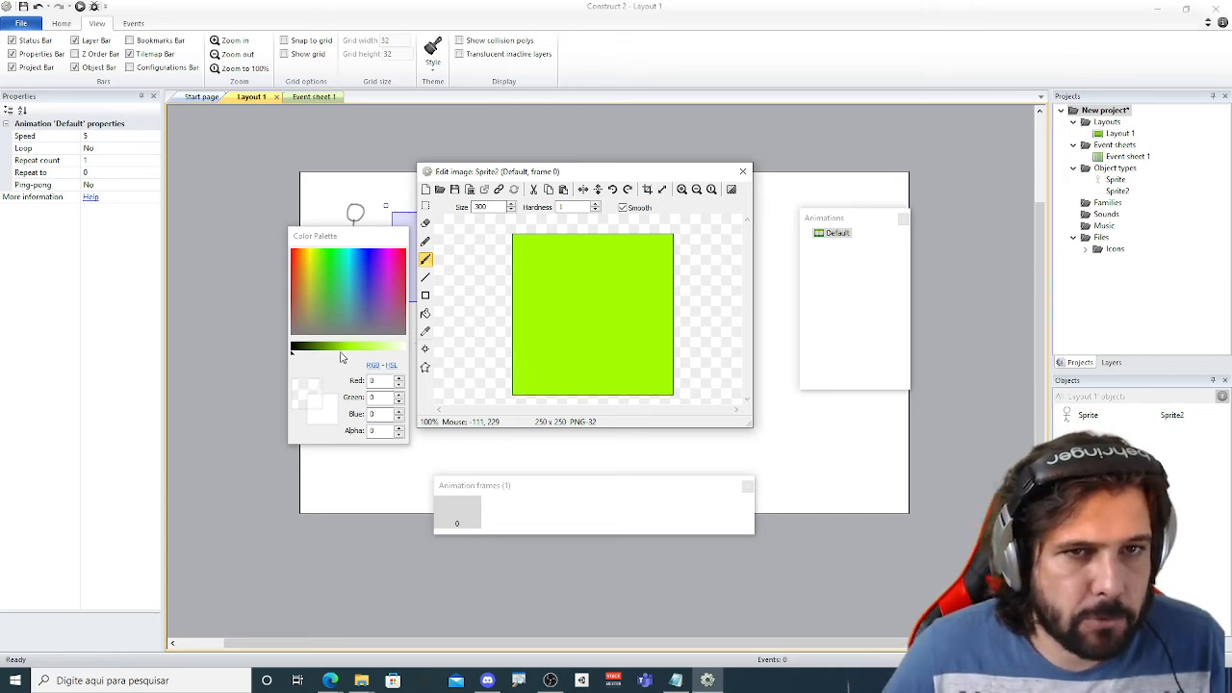
pyautogui.click(427, 264)
pyautogui.click(428, 263)
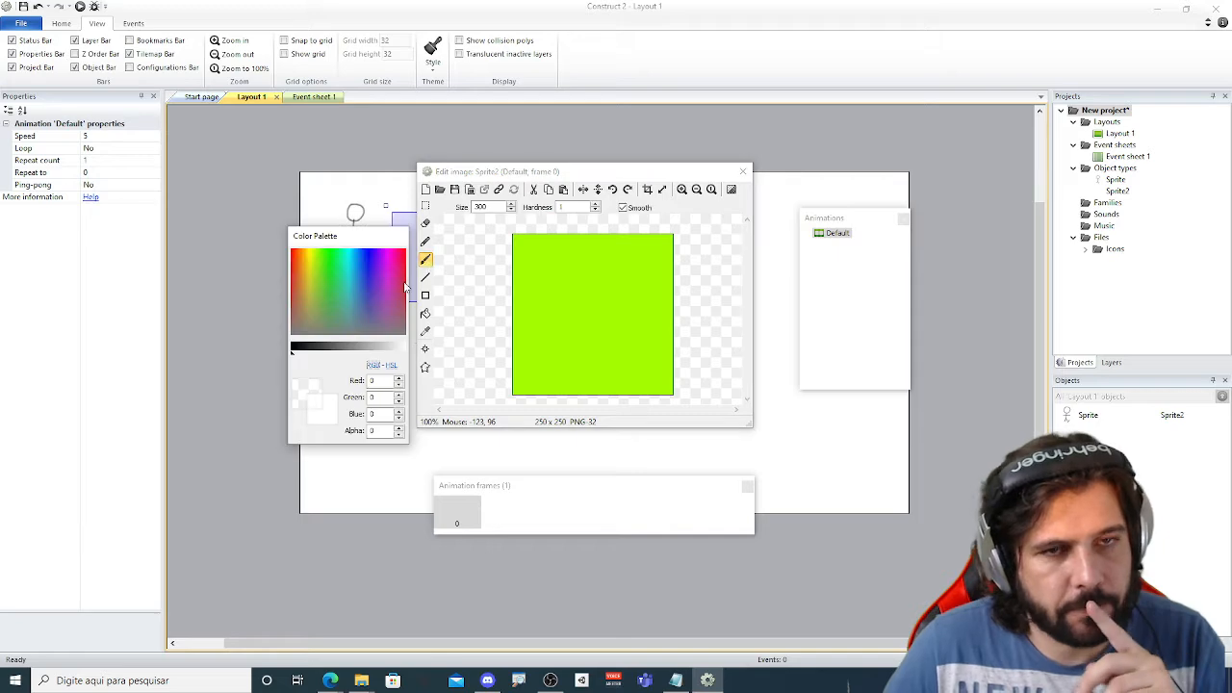
# Sample blue and green hues for the primary colour in the colour palette, ending on a sea green.
pyautogui.click(372, 275)
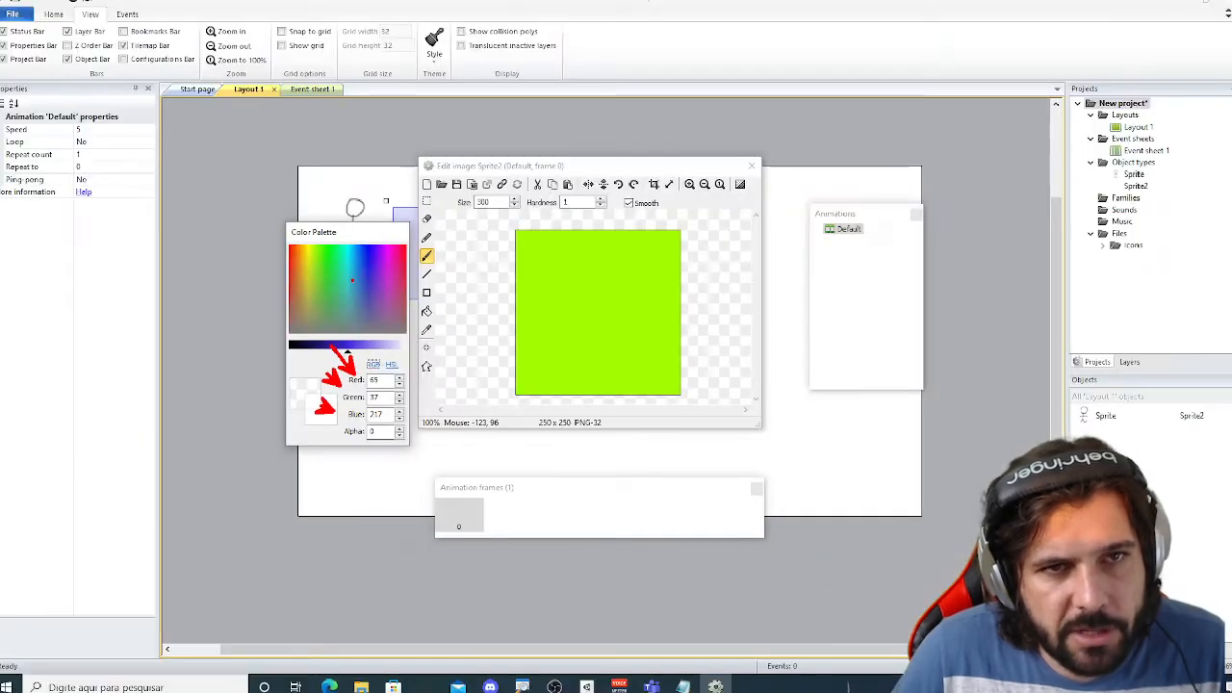
pyautogui.click(299, 149)
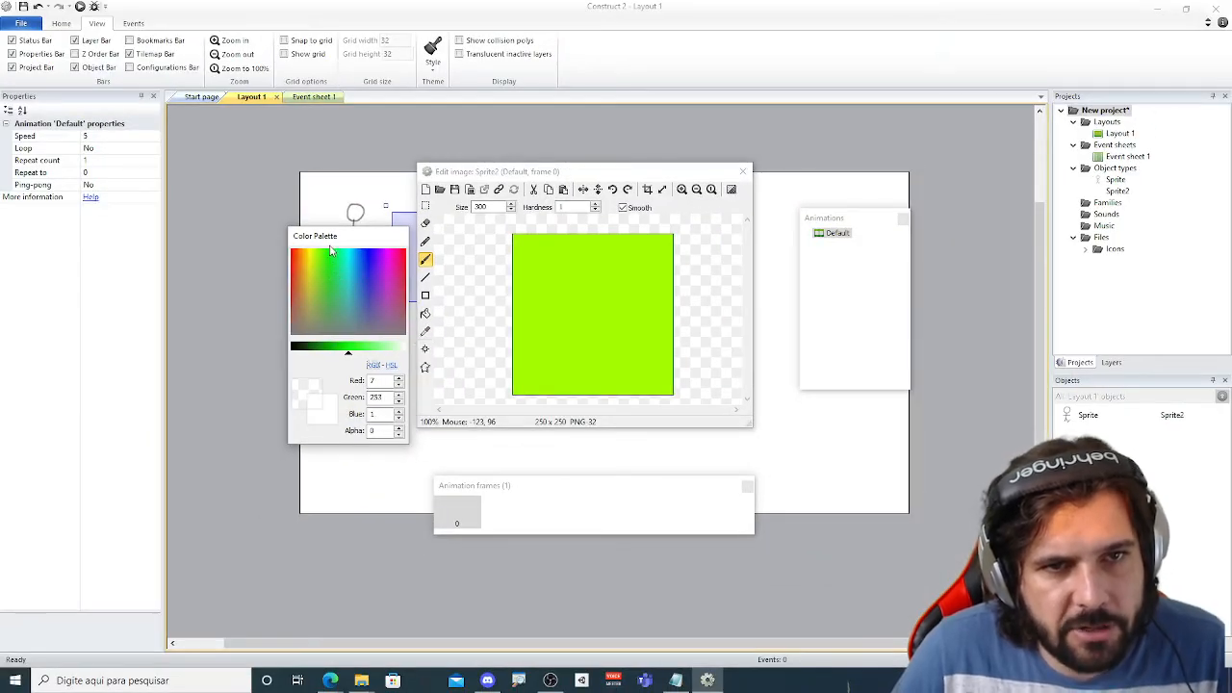
pyautogui.moveTo(332, 275)
pyautogui.mouseDown()
pyautogui.moveTo(352, 282)
pyautogui.moveTo(337, 258)
pyautogui.mouseUp()
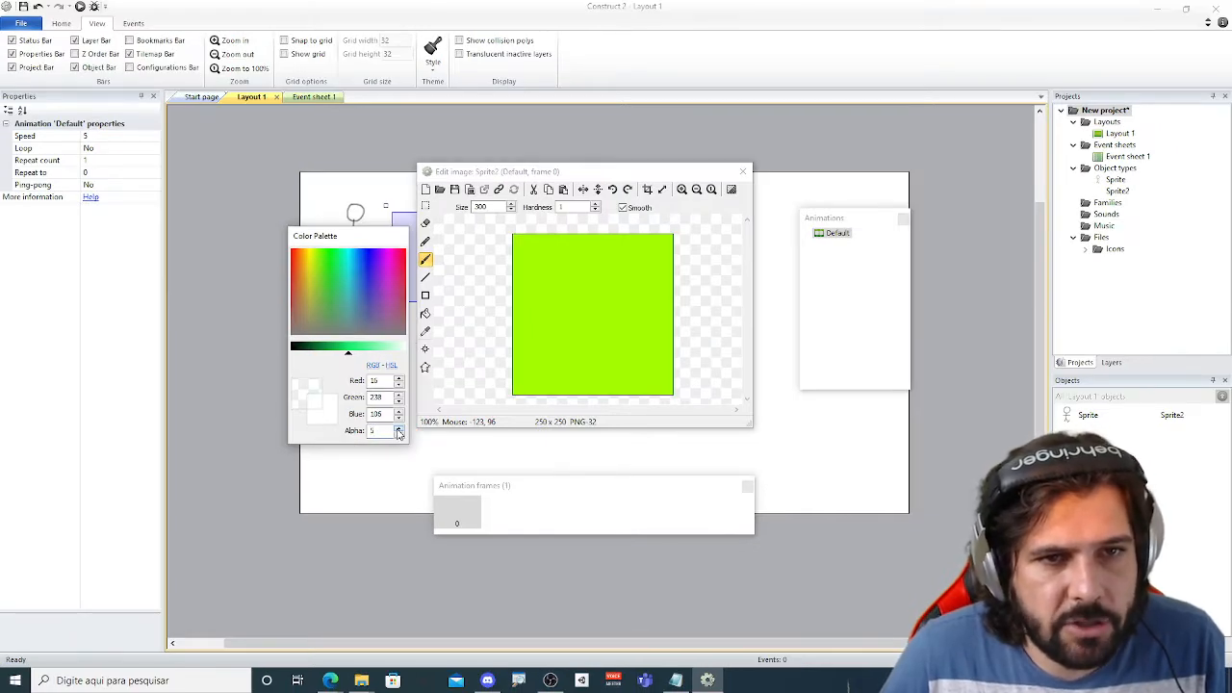
# Try different alpha values on the green primary colour, including 255, 50 and 25, ending at 255.
pyautogui.write('255')
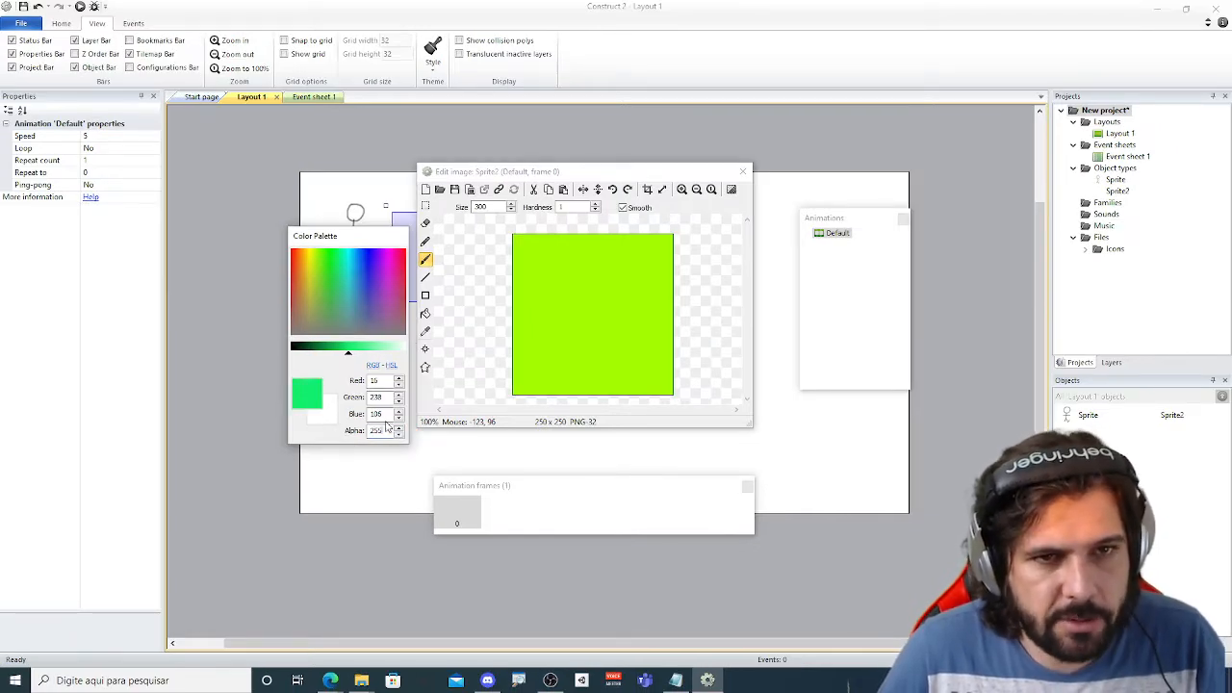
pyautogui.write('0')
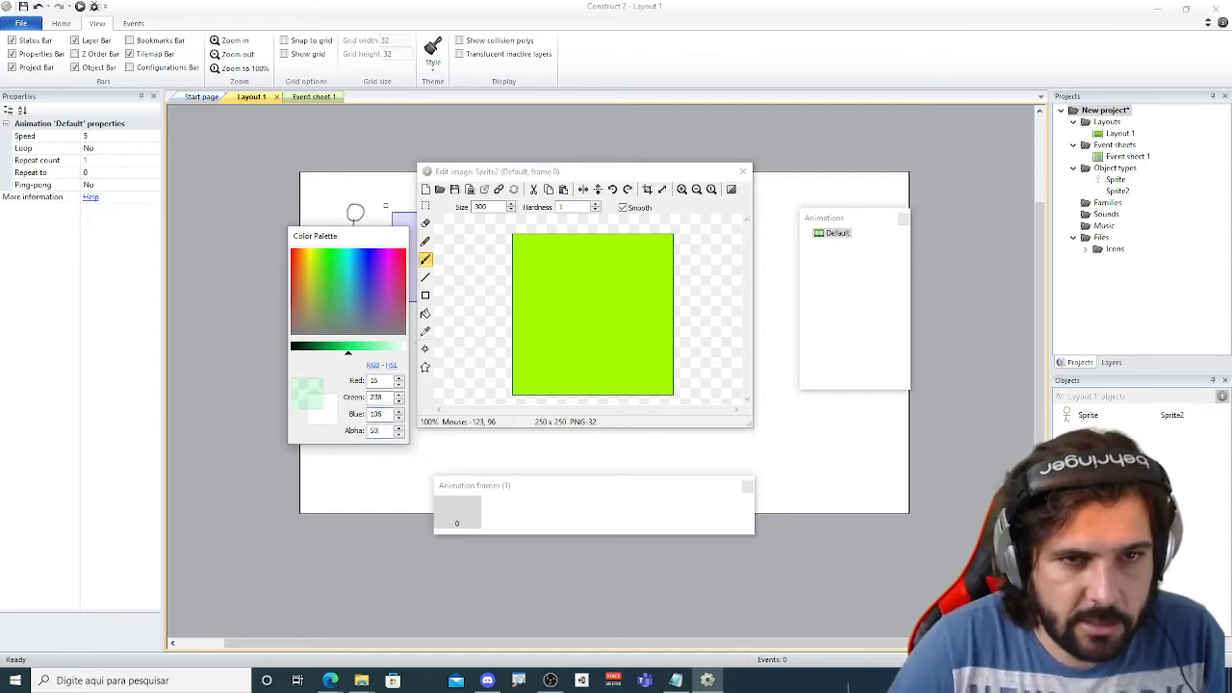
pyautogui.write('300025')
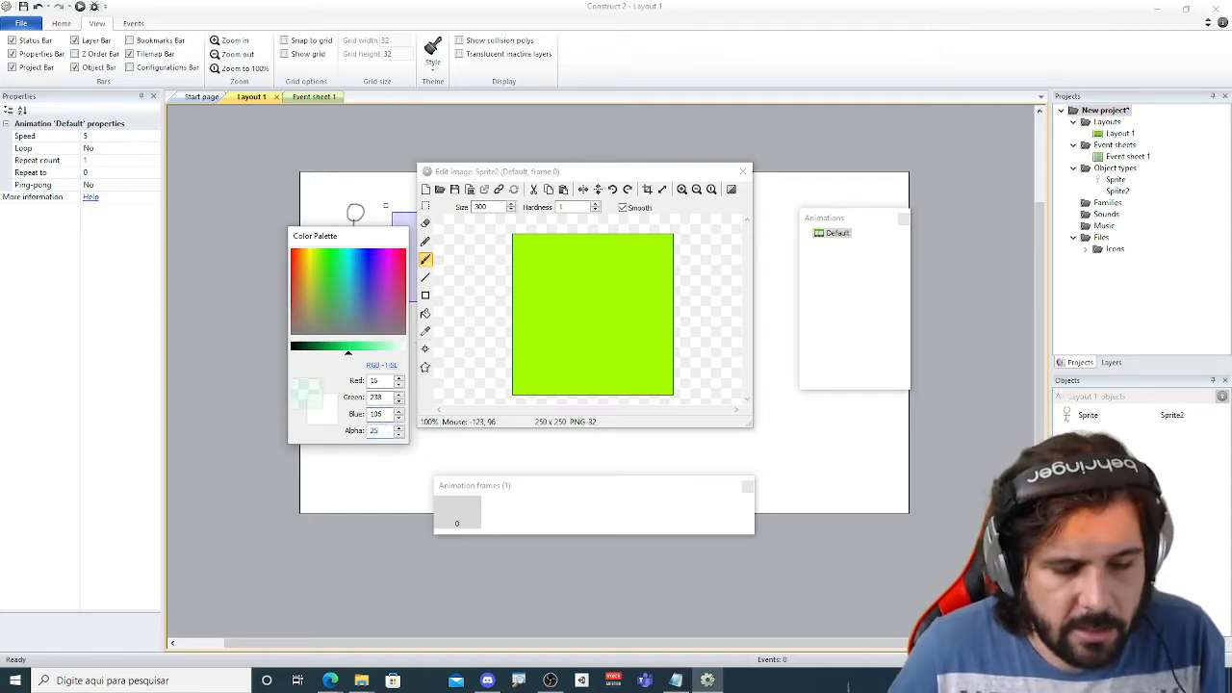
pyautogui.write('50')
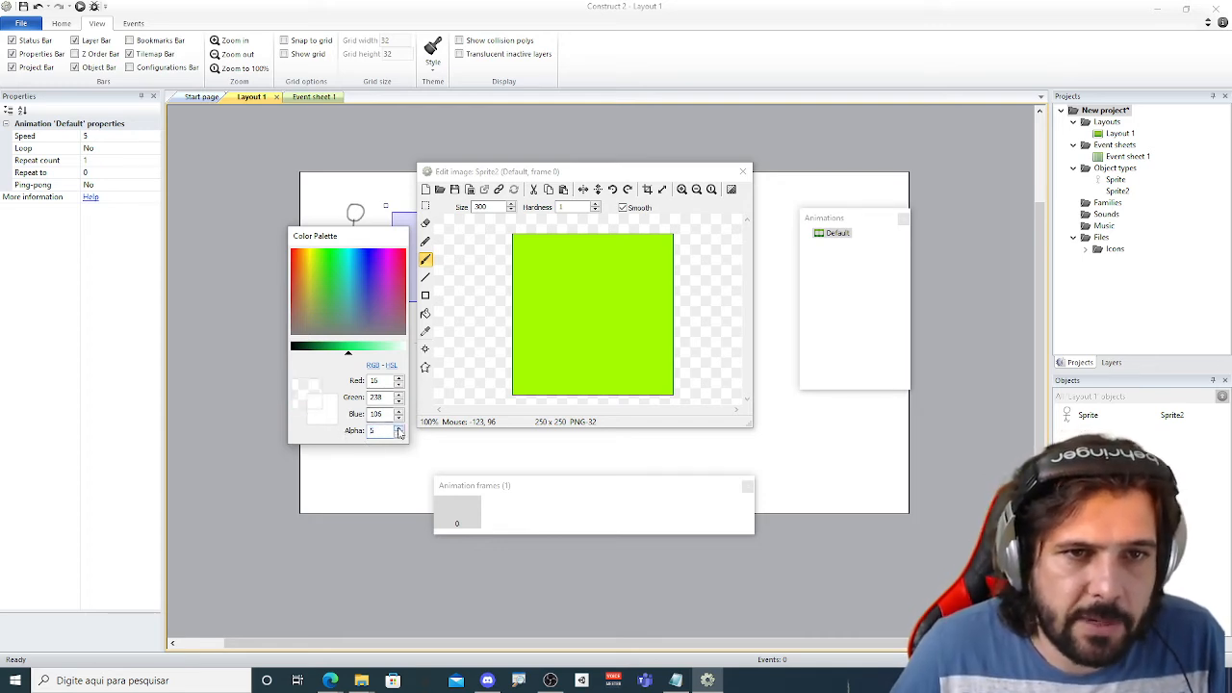
pyautogui.write('255')
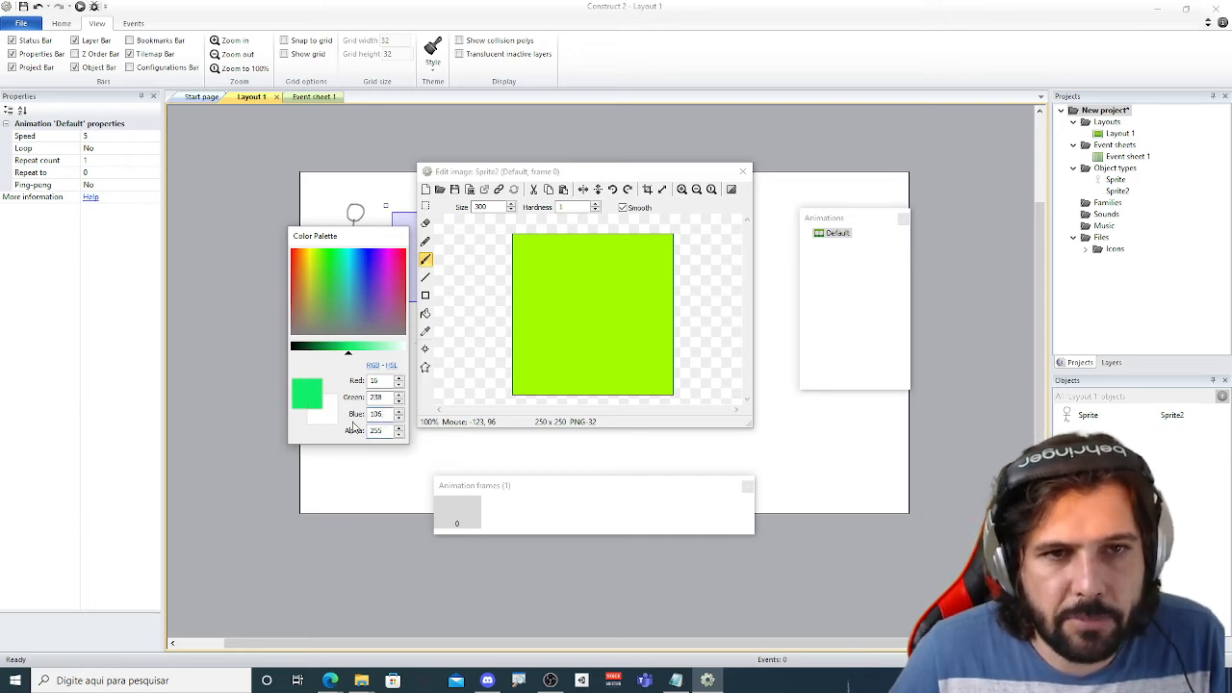
# Switch the primary colour between the transparent and black presets and try a soft black spot on the green canvas edge.
pyautogui.rightClick(315, 402)
pyautogui.click(363, 442)
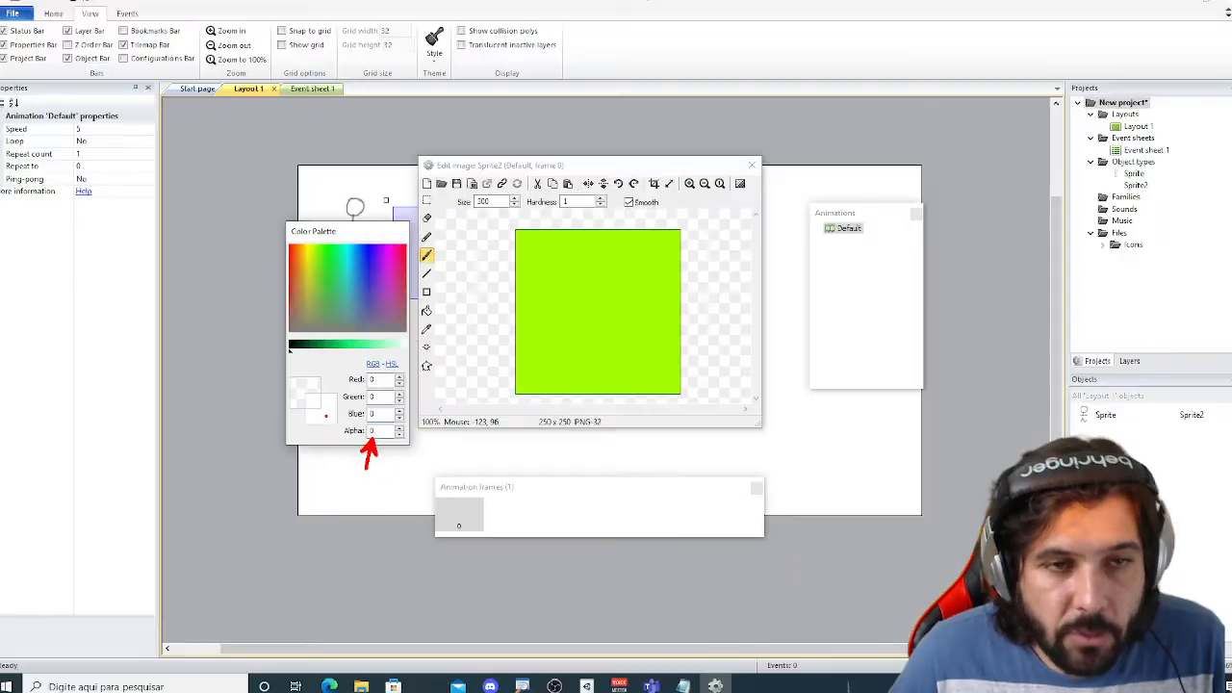
pyautogui.rightClick(312, 387)
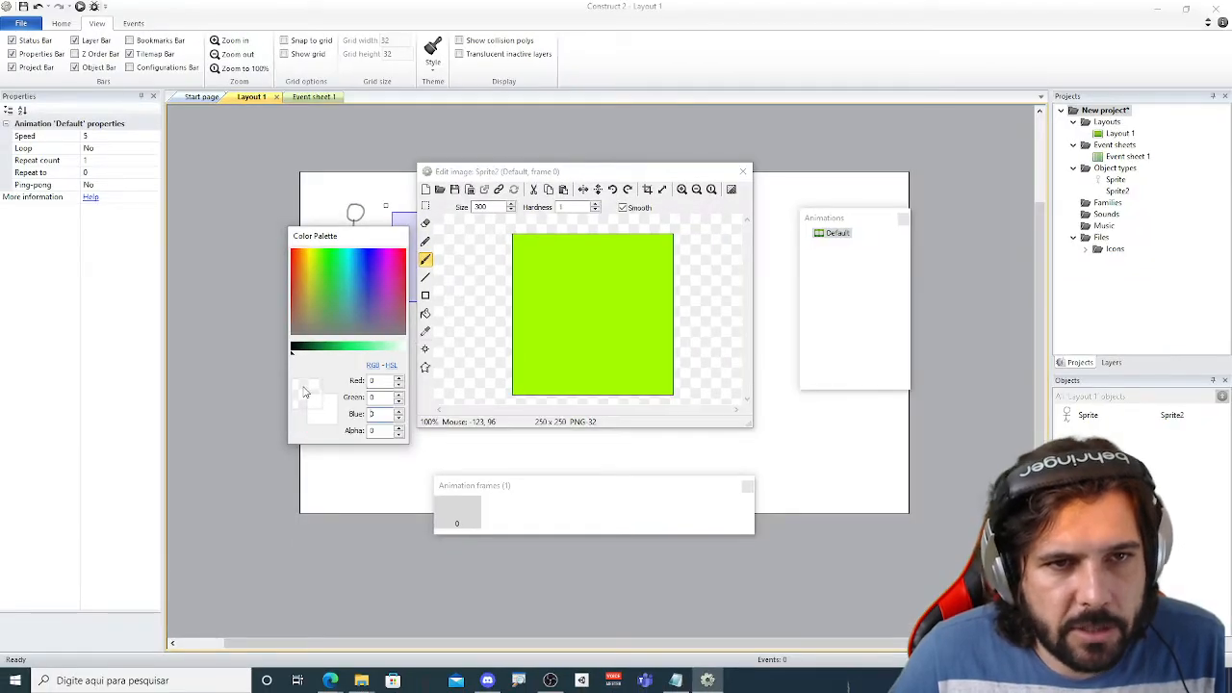
pyautogui.rightClick(300, 396)
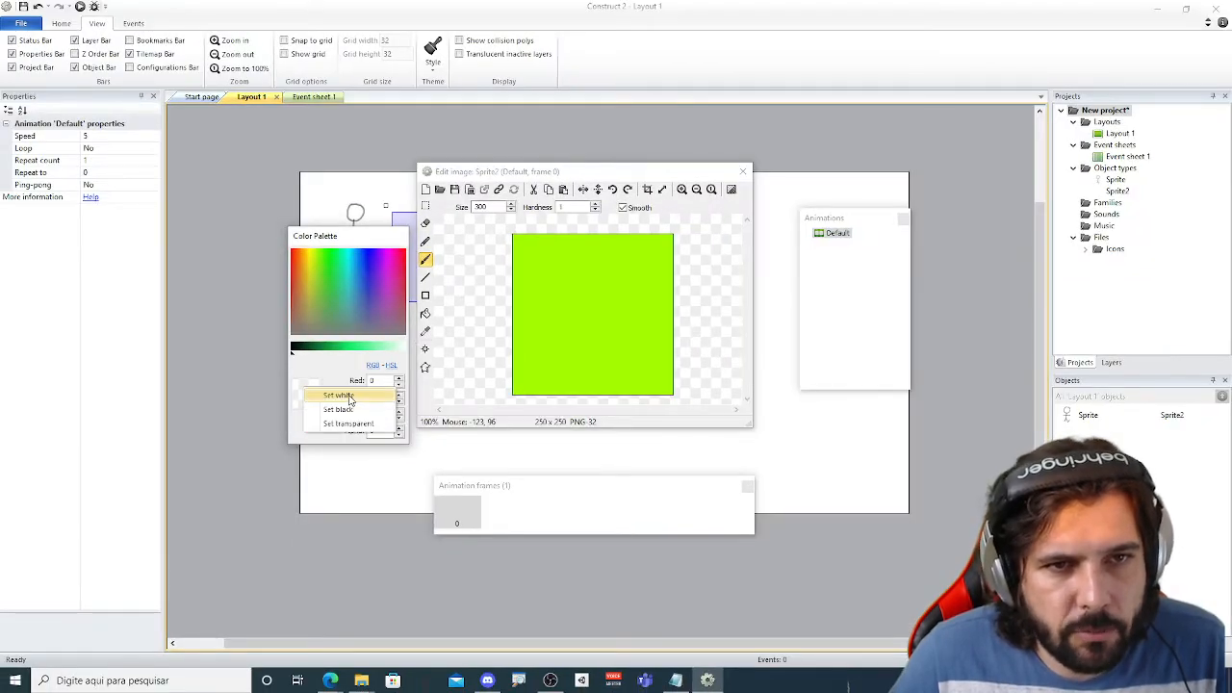
pyautogui.click(366, 406)
pyautogui.rightClick(310, 397)
pyautogui.click(353, 418)
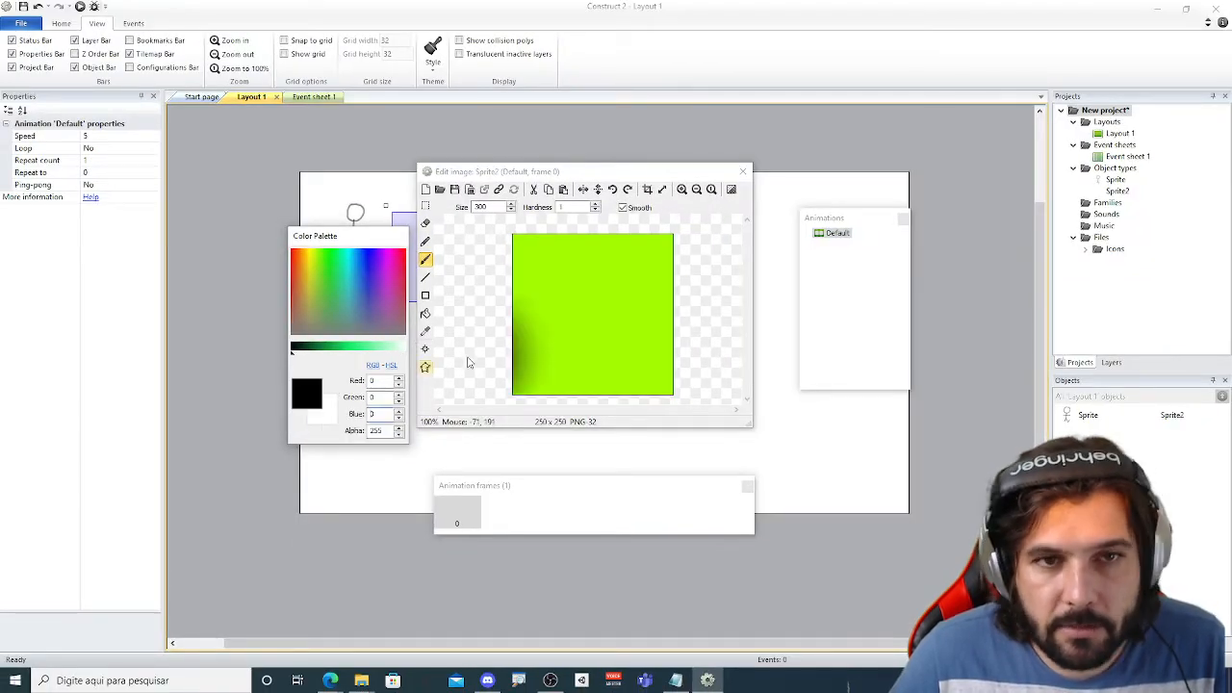
# Set the primary colour back to transparent and try stamping the brush near the centre of the green canvas.
pyautogui.rightClick(305, 402)
pyautogui.click(353, 429)
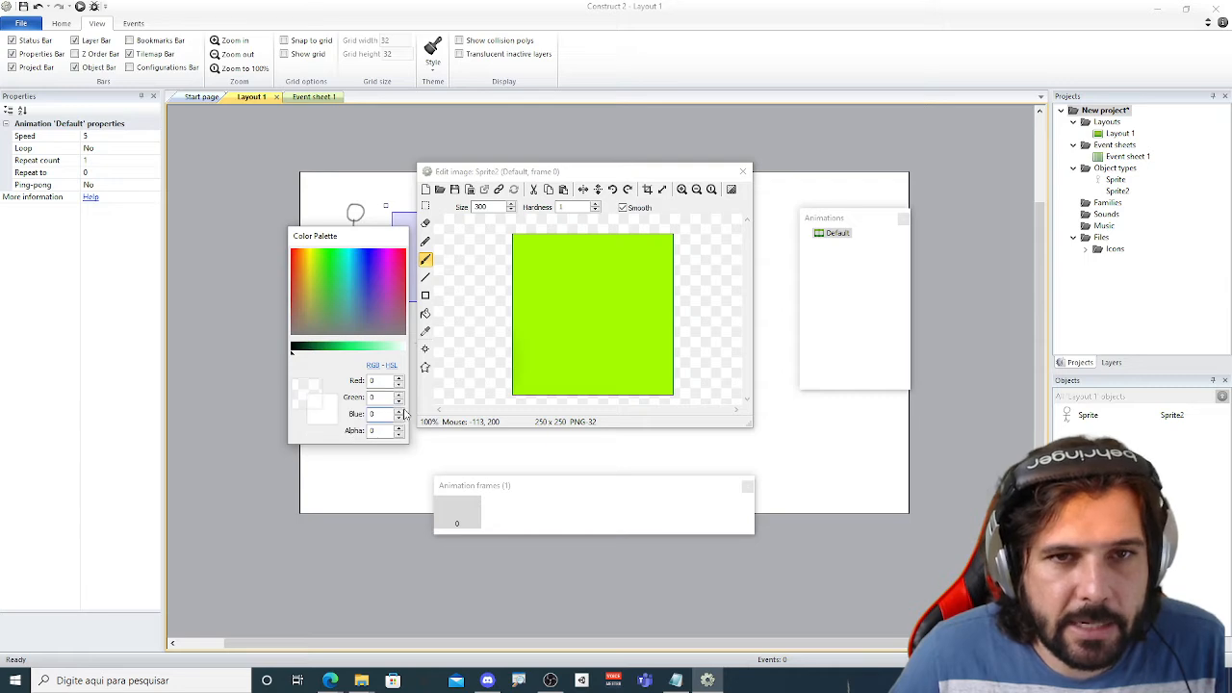
pyautogui.click(583, 294)
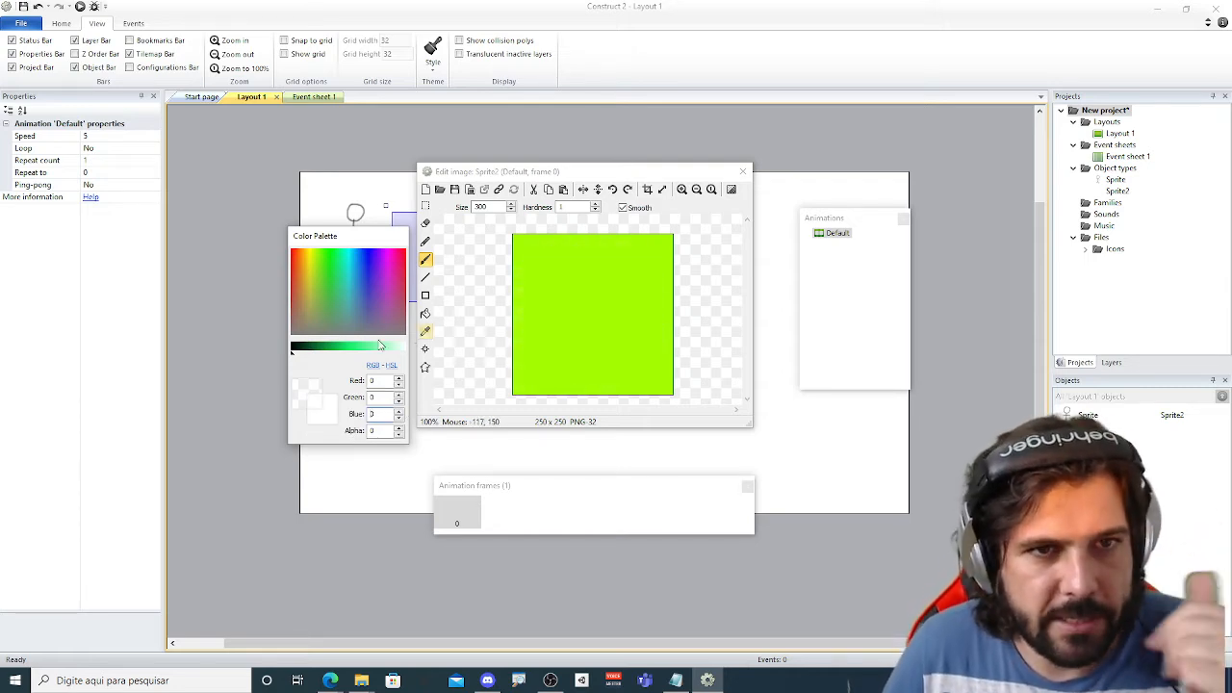
# Set the primary colour to black and fill the green canvas with it.
pyautogui.click(293, 353)
pyautogui.rightClick(308, 385)
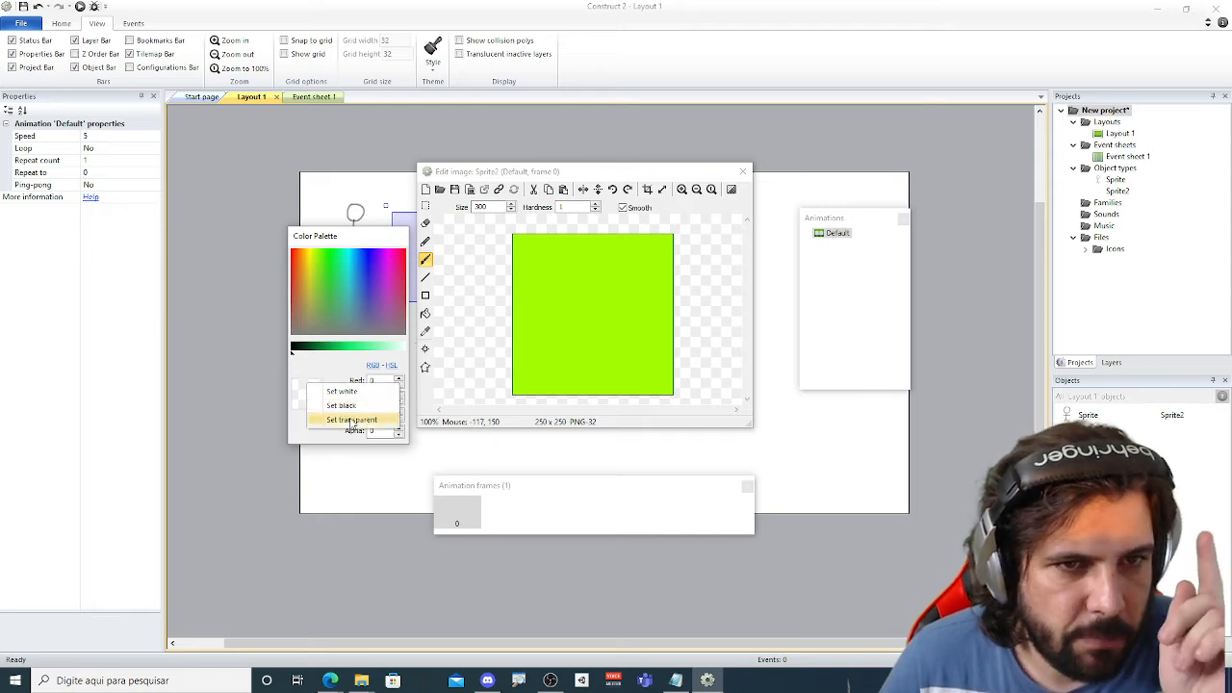
pyautogui.click(356, 406)
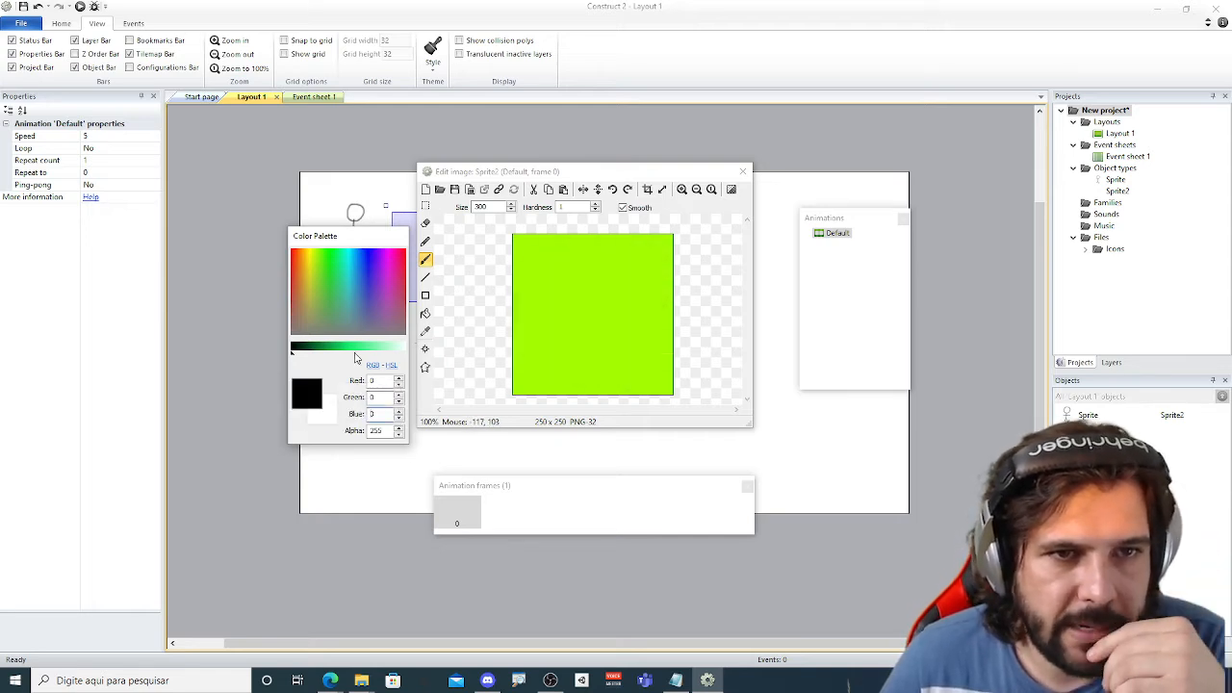
pyautogui.click(426, 313)
pyautogui.click(606, 312)
# Resize the image canvas to 100 x 100 pixels and finally to 1000 x 1000 pixels, using Stretch.
pyautogui.click(663, 188)
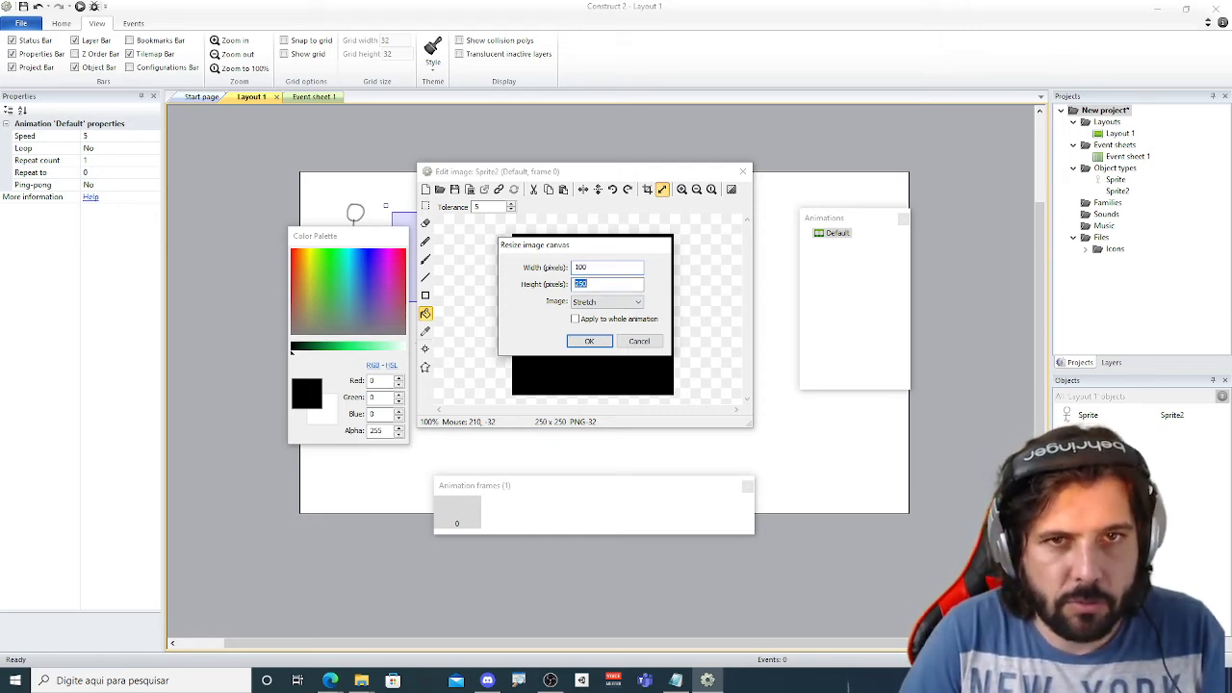
pyautogui.press('Return')
pyautogui.click(662, 189)
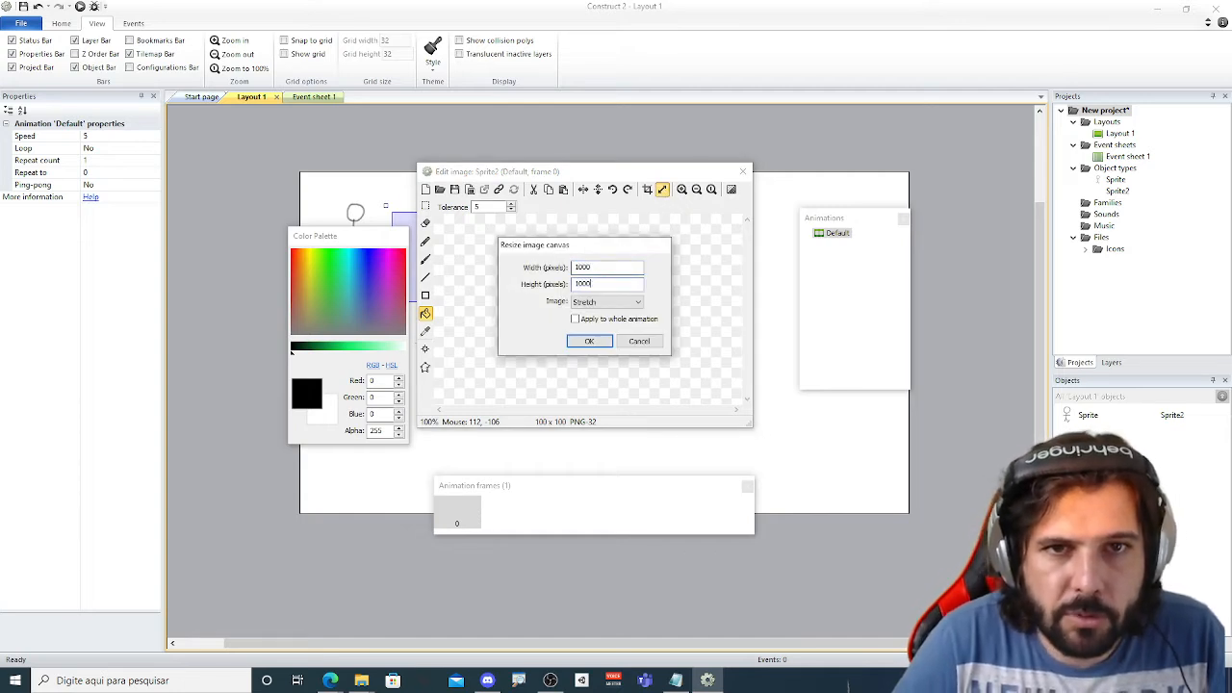
pyautogui.press('Return')
# Select and clear the whole 1000 x 1000 image, and refill the canvas with solid black.
pyautogui.scroll(-5, 563, 304)
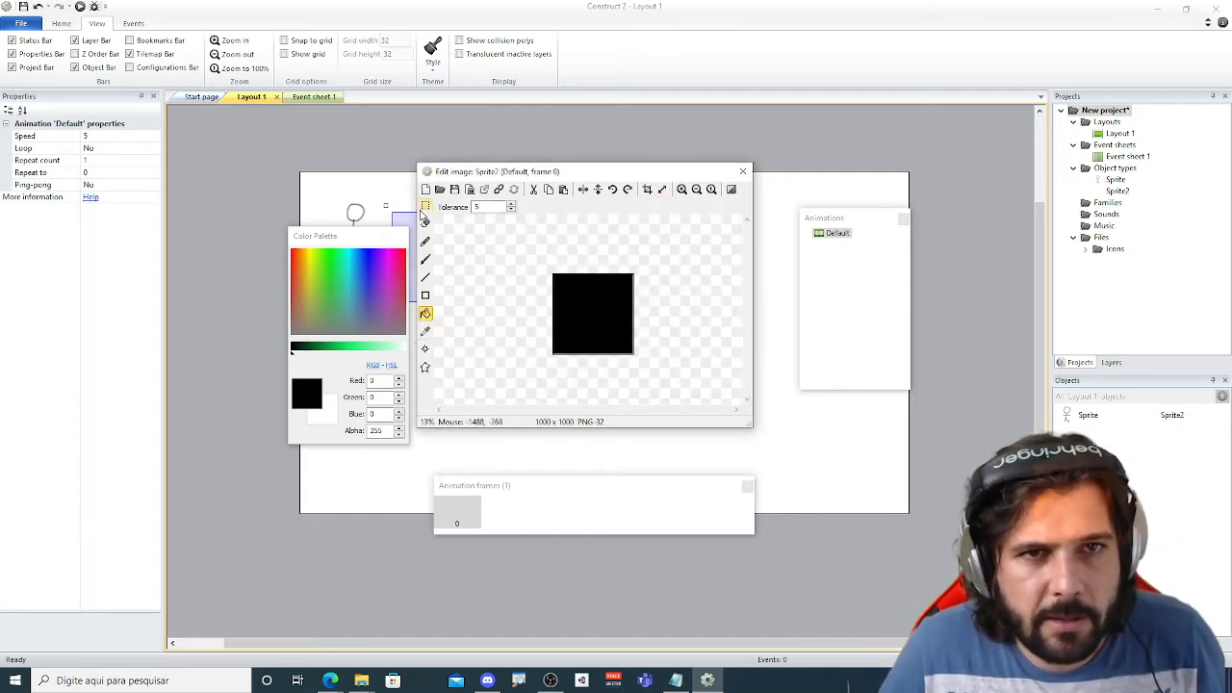
pyautogui.click(424, 206)
pyautogui.moveTo(504, 229); pyautogui.dragTo(732, 385)
pyautogui.press('Delete')
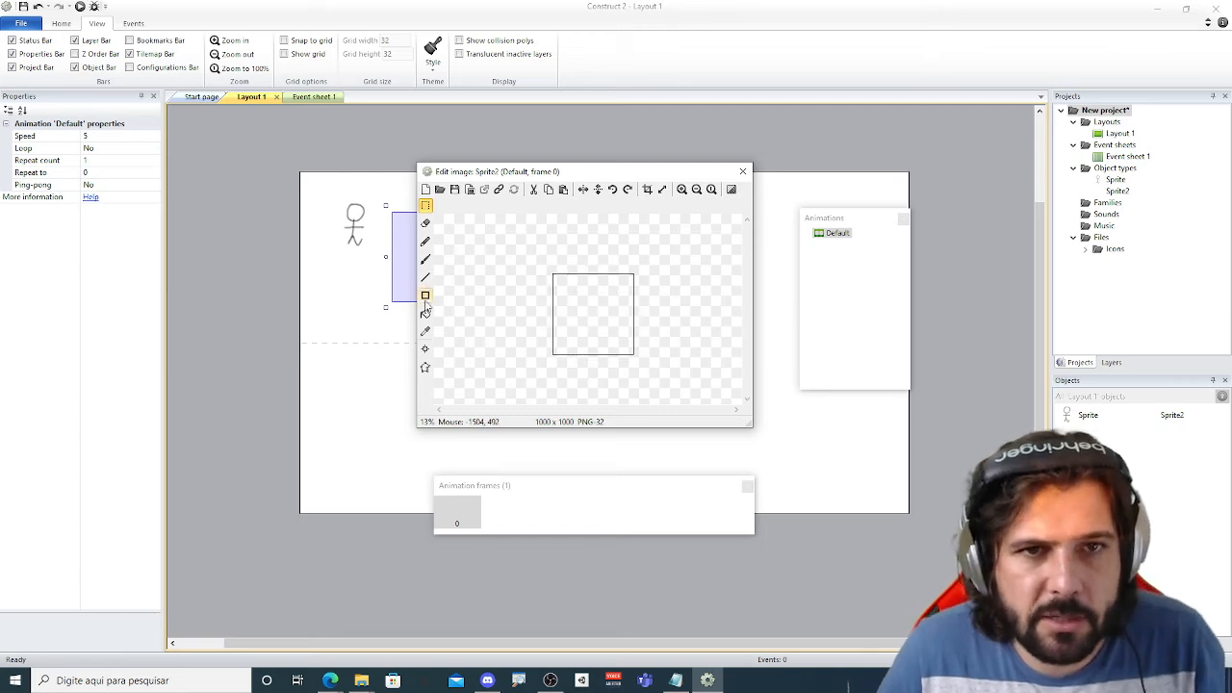
pyautogui.click(426, 313)
pyautogui.click(618, 315)
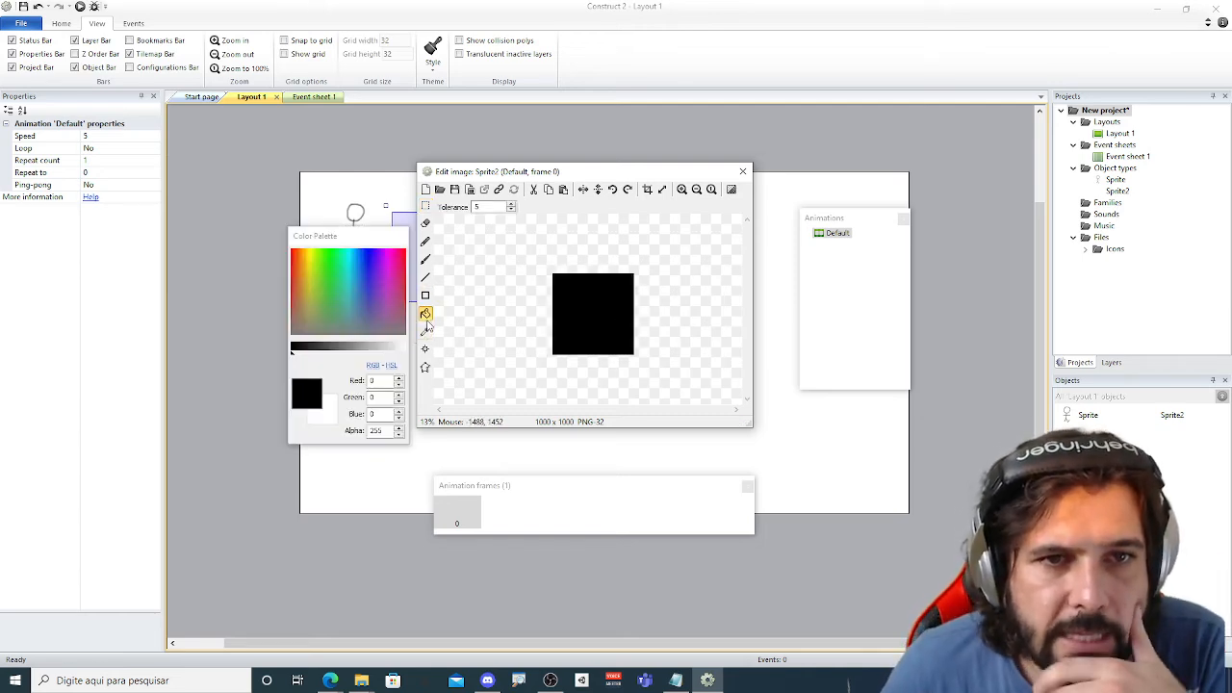
# Set the brush colour to transparent and stamp a soft size 300, hardness 1 see-through spot at the black canvas's centre.
pyautogui.click(426, 259)
pyautogui.rightClick(308, 393)
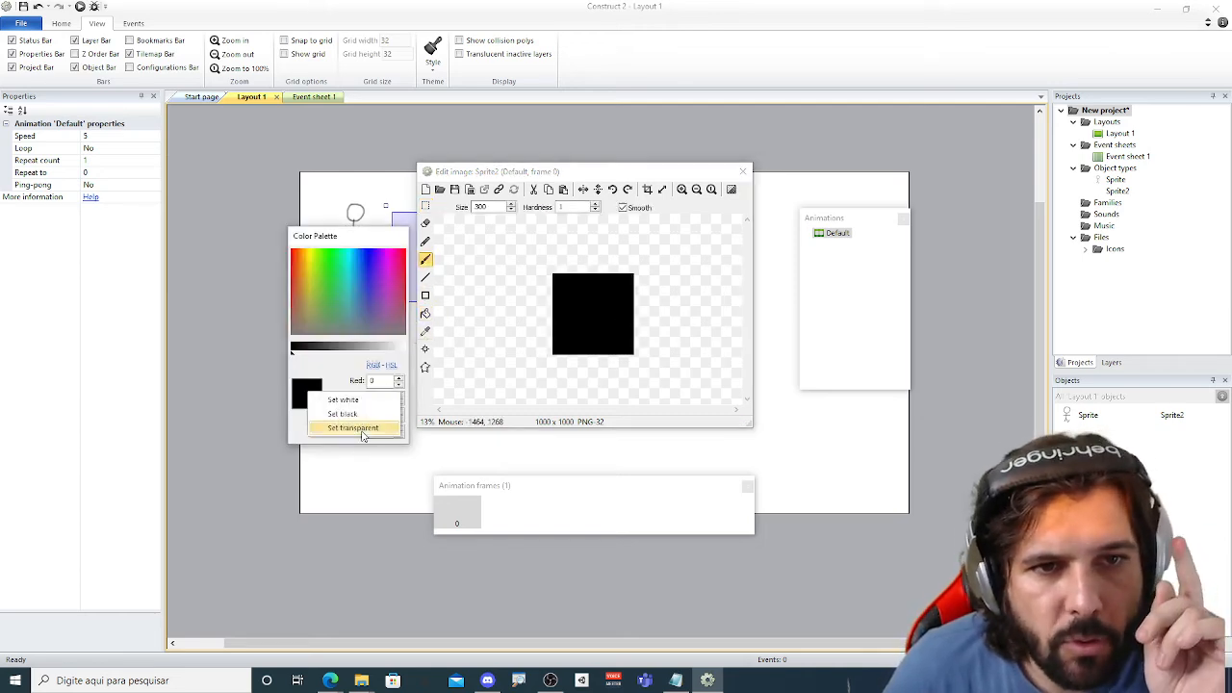
pyautogui.click(362, 429)
pyautogui.click(590, 309)
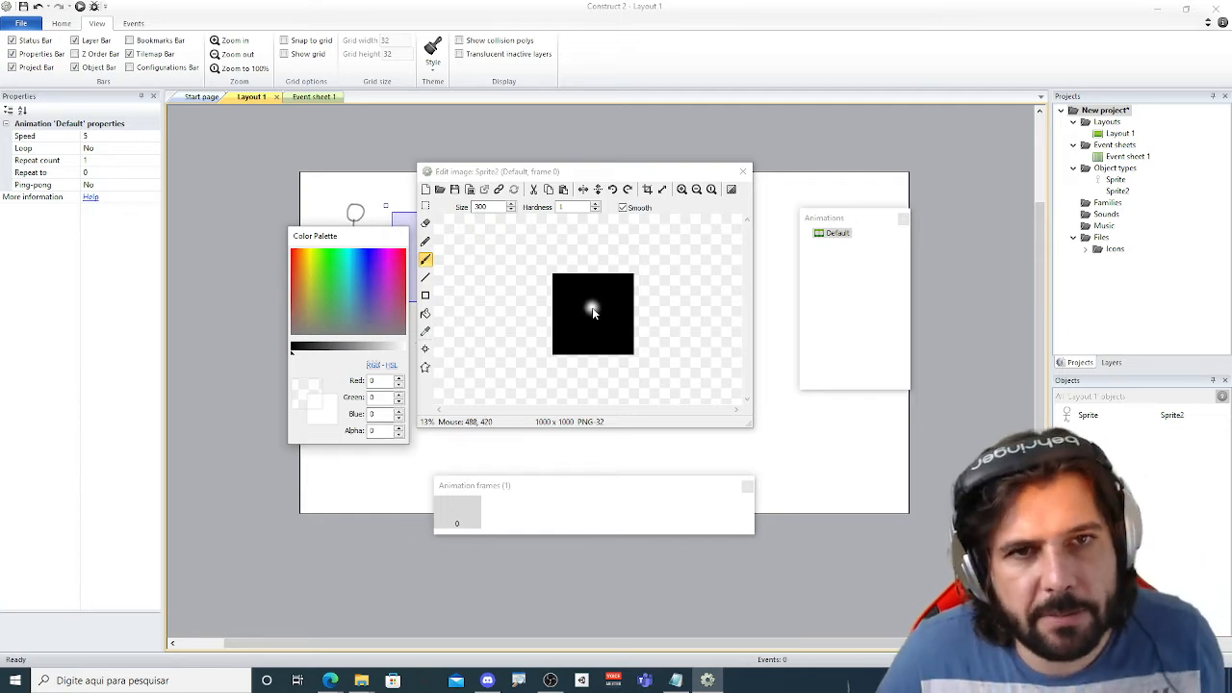
pyautogui.keyDown('ctrl'); pyautogui.scroll(4, 593, 308); pyautogui.keyUp('ctrl')
pyautogui.moveTo(593, 313); pyautogui.dragTo(556, 275, button='middle')
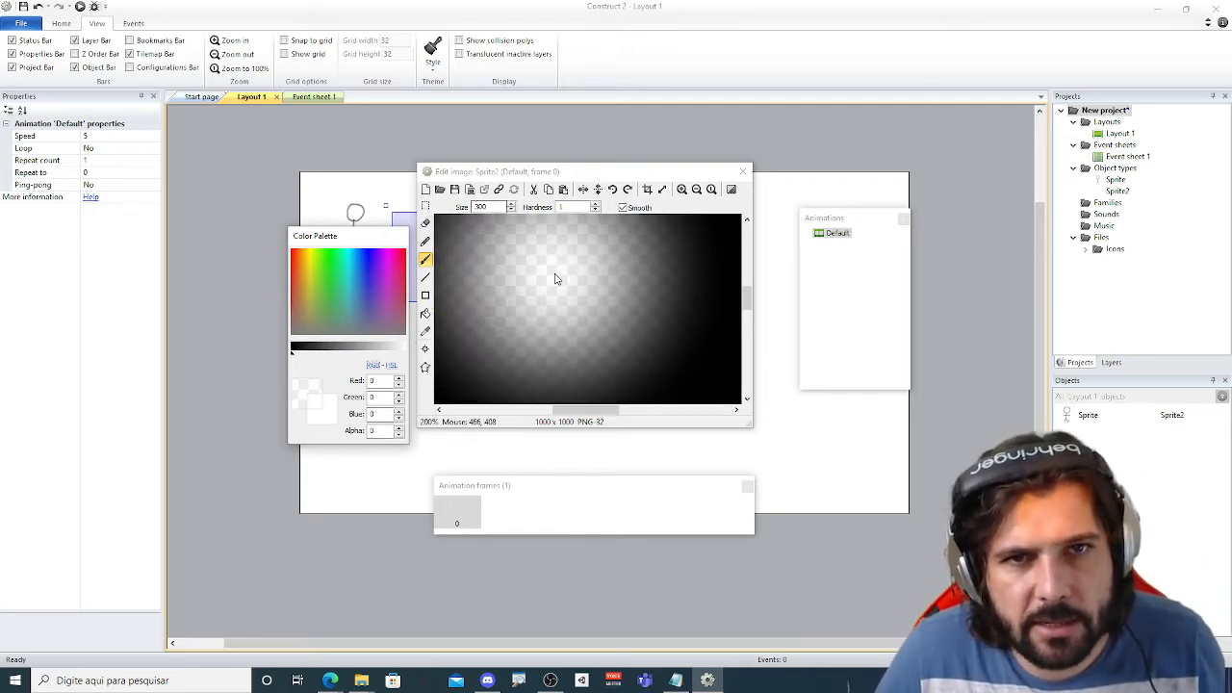
pyautogui.keyDown('ctrl'); pyautogui.scroll(-4, 556, 278); pyautogui.keyUp('ctrl')
pyautogui.keyDown('ctrl'); pyautogui.scroll(3, 584, 310); pyautogui.keyUp('ctrl')
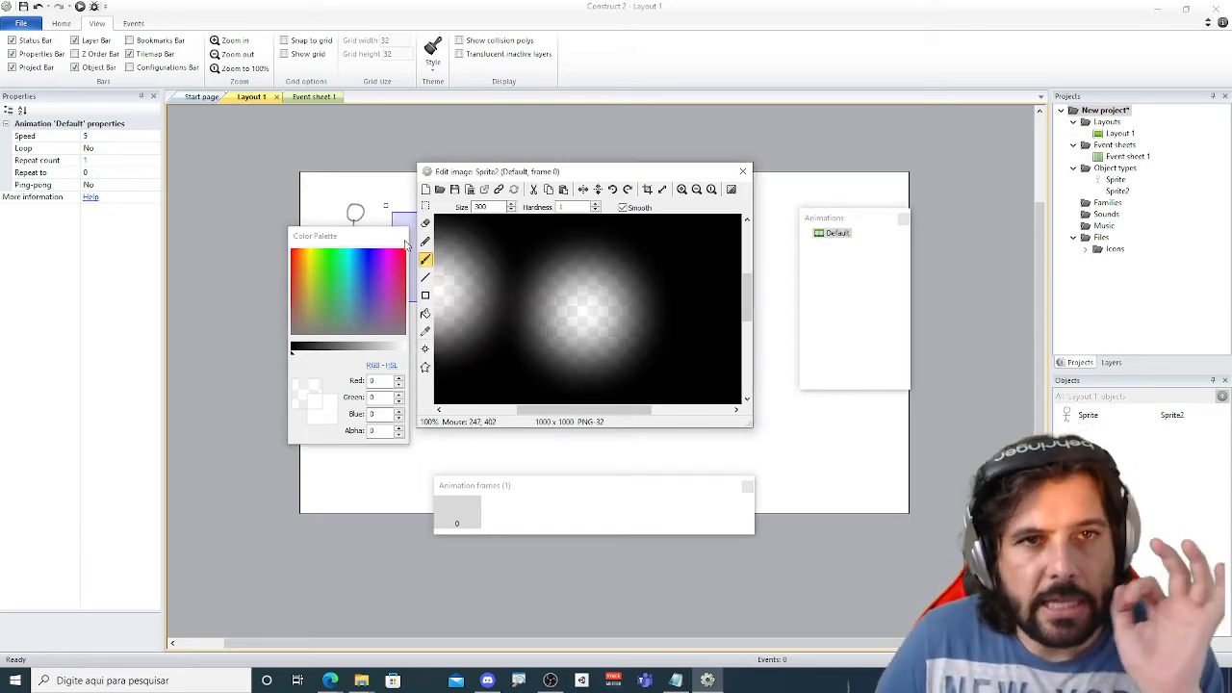
# Check the image's origin point against the transparent spot and close the image editor.
pyautogui.click(426, 205)
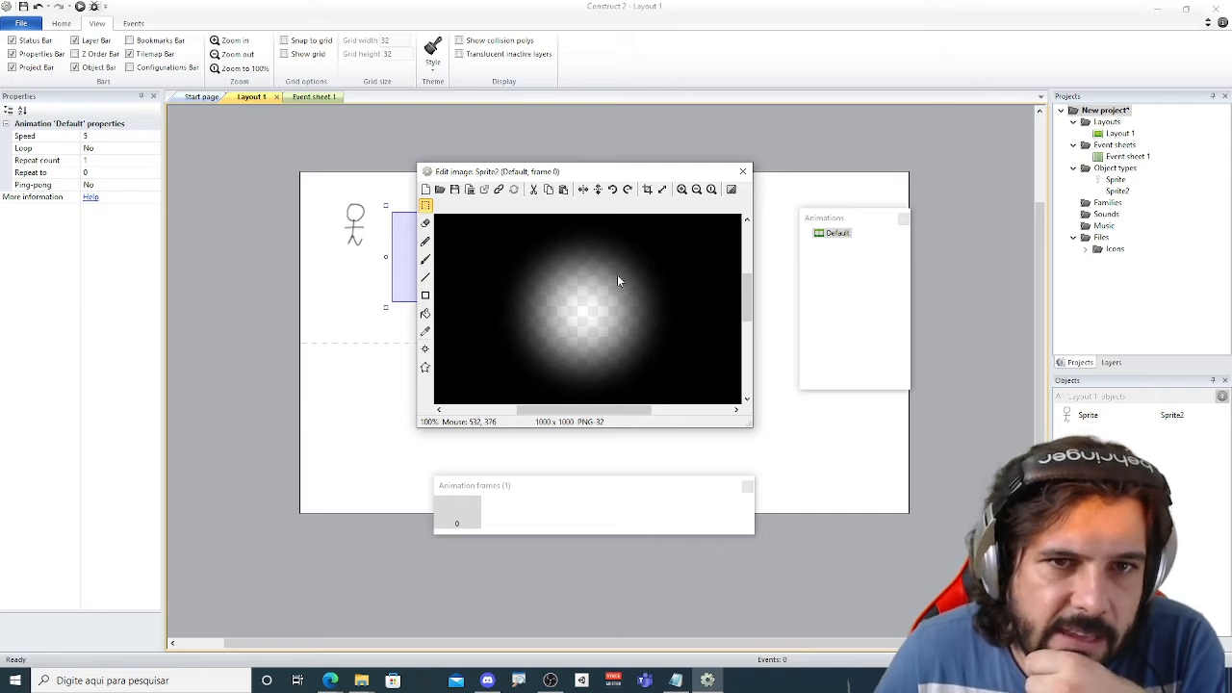
pyautogui.click(426, 349)
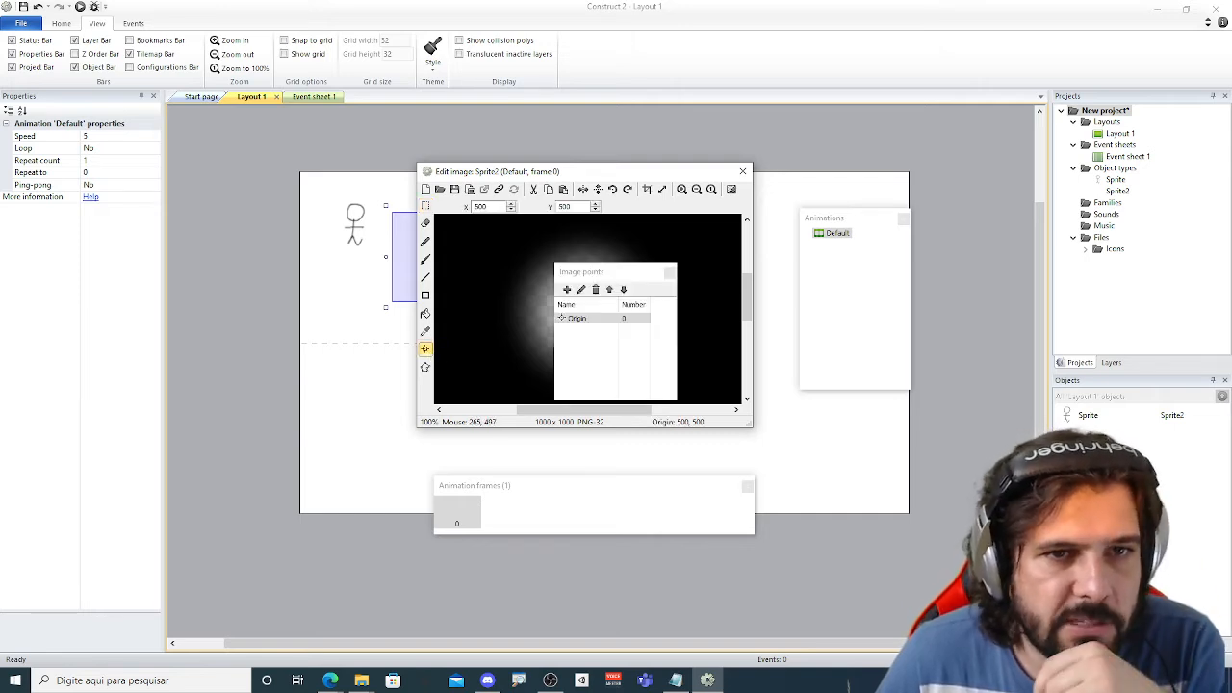
pyautogui.moveTo(632, 279); pyautogui.dragTo(397, 260)
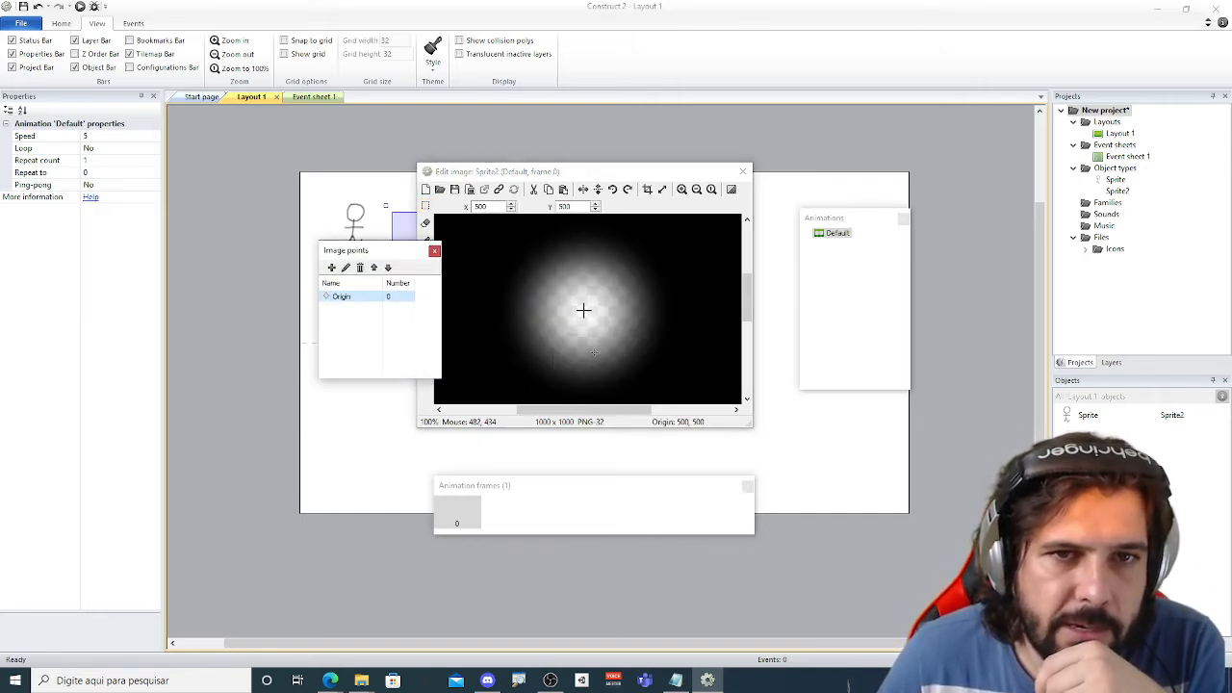
pyautogui.click(742, 171)
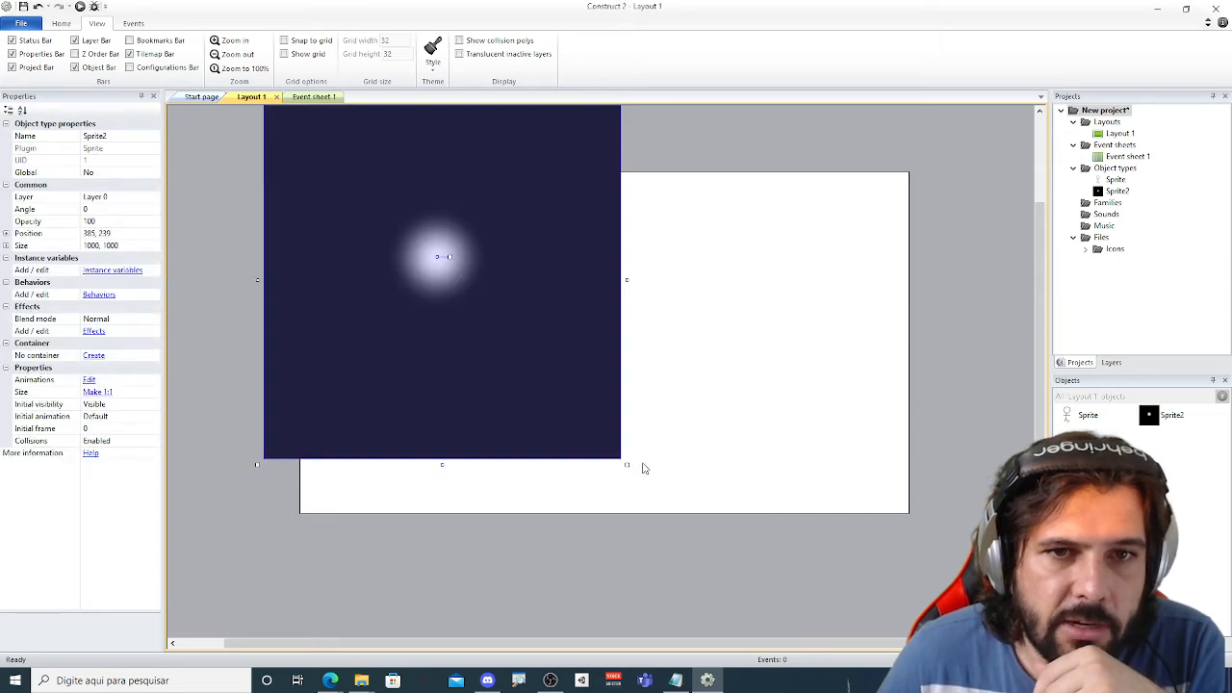
# Enlarge the black sprite proportionally to about 1589 x 1589 pixels and move its transparent spot over the stick figure.
pyautogui.moveTo(627, 466); pyautogui.dragTo(913, 616)
pyautogui.hotkey('ctrl', 'z')
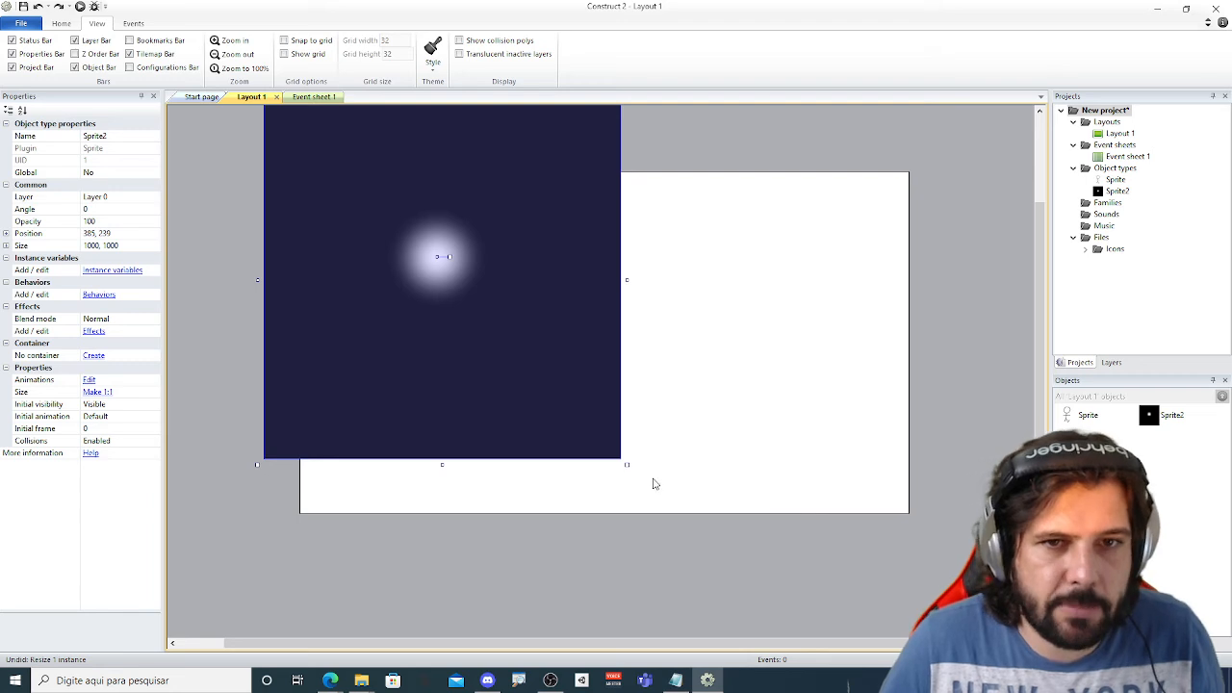
pyautogui.moveTo(627, 466); pyautogui.dragTo(830, 637)
pyautogui.moveTo(780, 529); pyautogui.dragTo(596, 407)
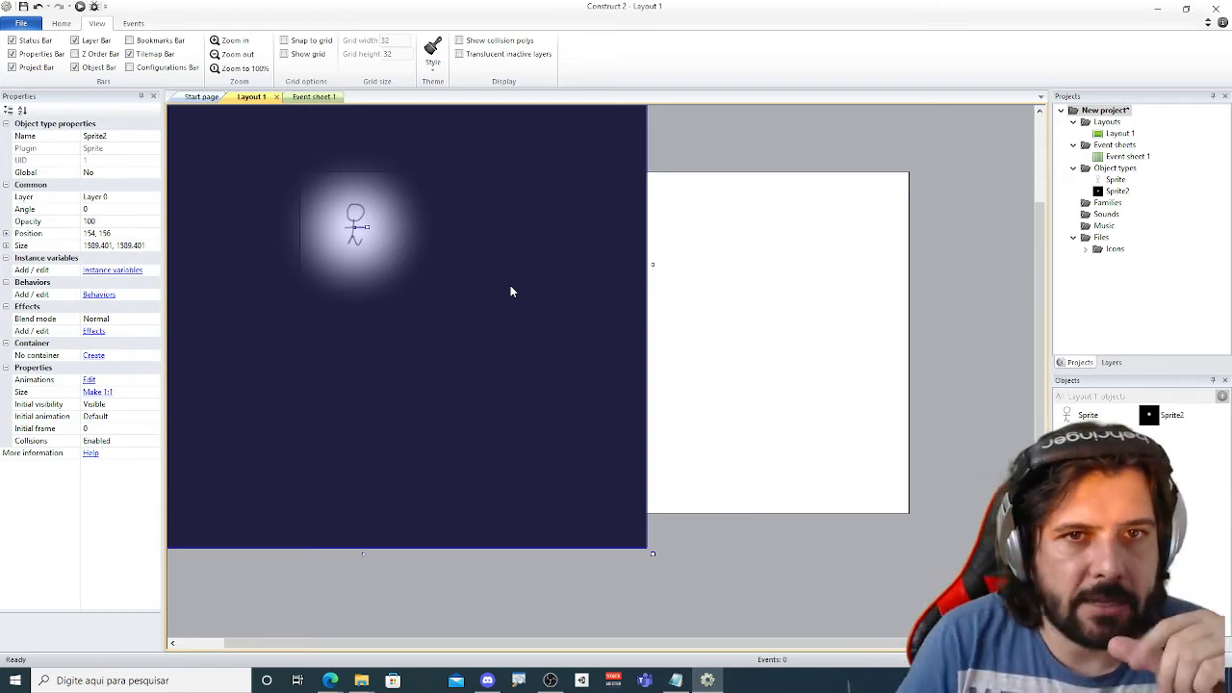
pyautogui.click(669, 281)
pyautogui.click(558, 292)
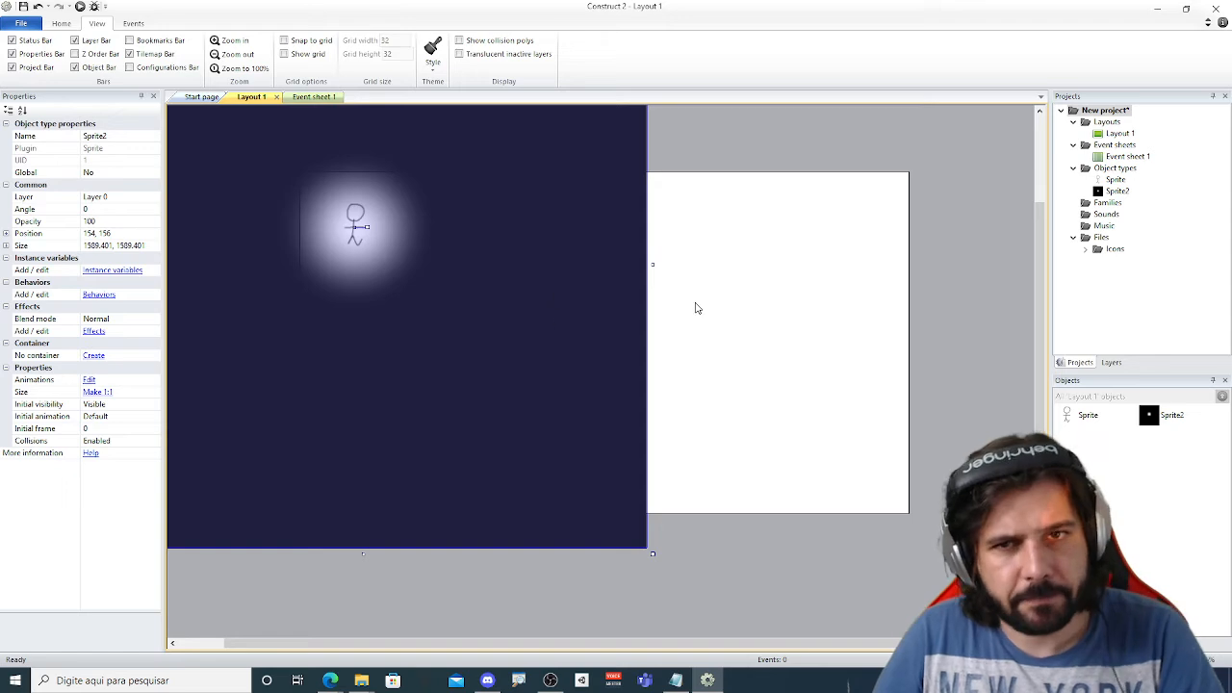
# Delete the black sprite from the layout and remove its Sprite2 object type from the project.
pyautogui.press('Delete')
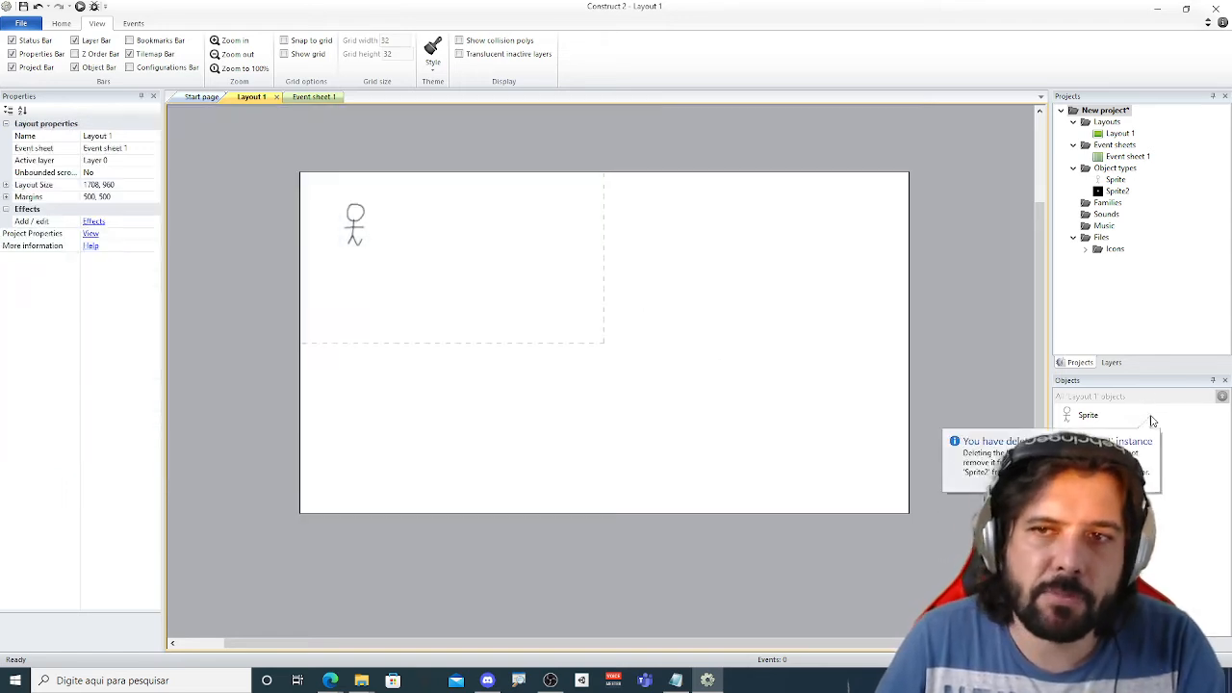
pyautogui.click(352, 231)
pyautogui.click(792, 254)
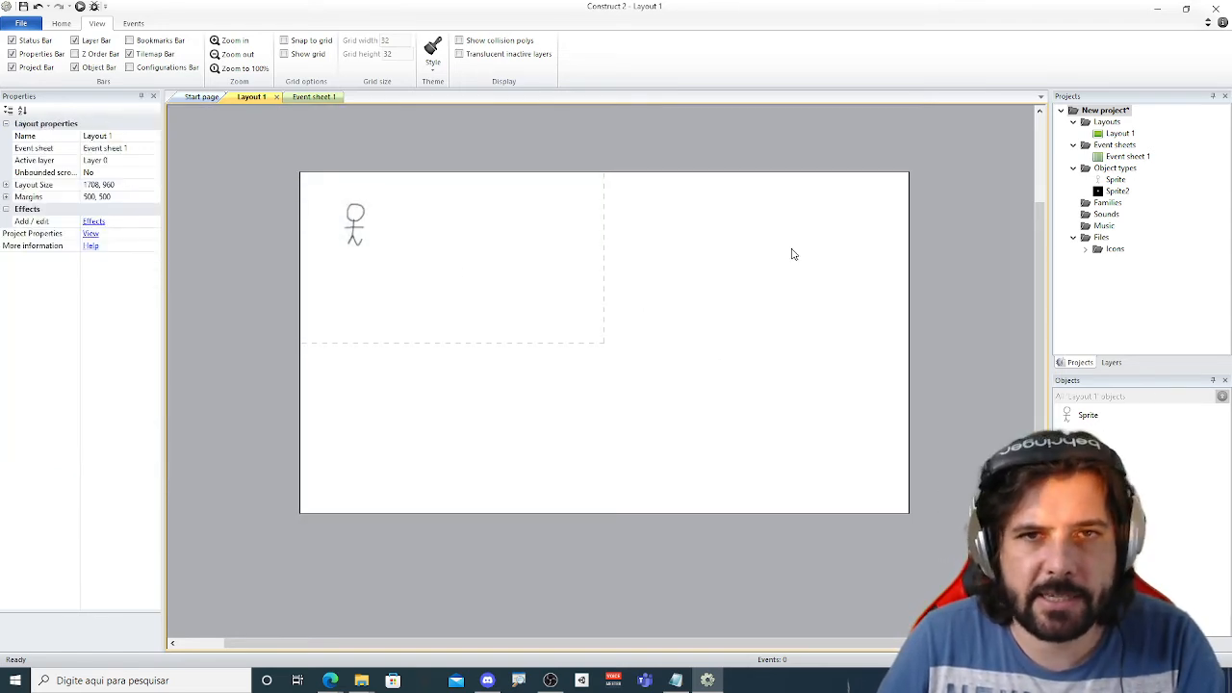
pyautogui.click(1117, 190)
pyautogui.press('Delete')
pyautogui.press('Return')
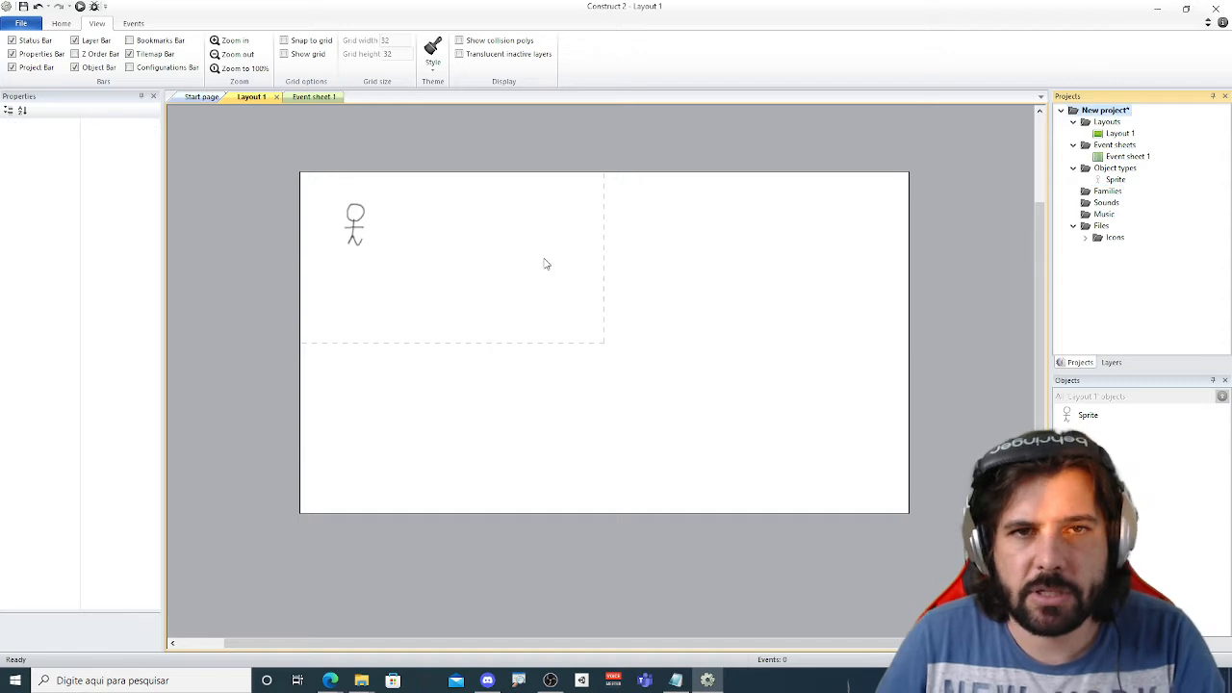
# Insert a Text object beside the stick figure and set its text to "Titulo do jogo".
pyautogui.doubleClick(442, 224)
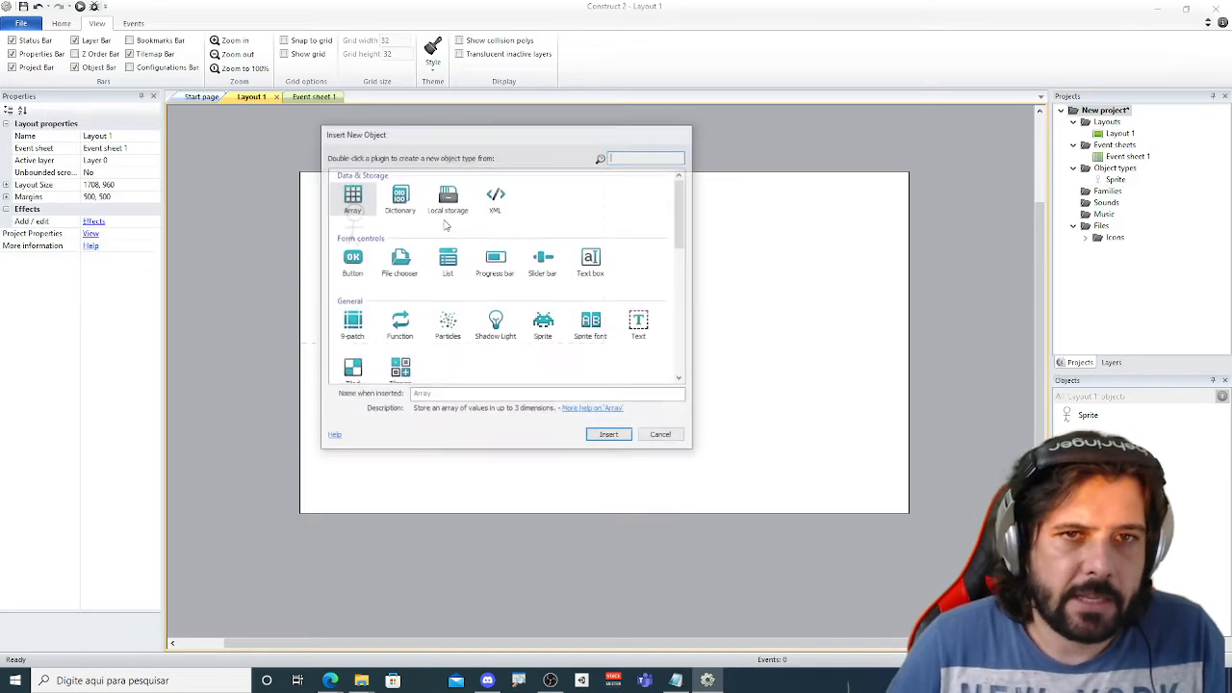
pyautogui.doubleClick(640, 324)
pyautogui.click(449, 212)
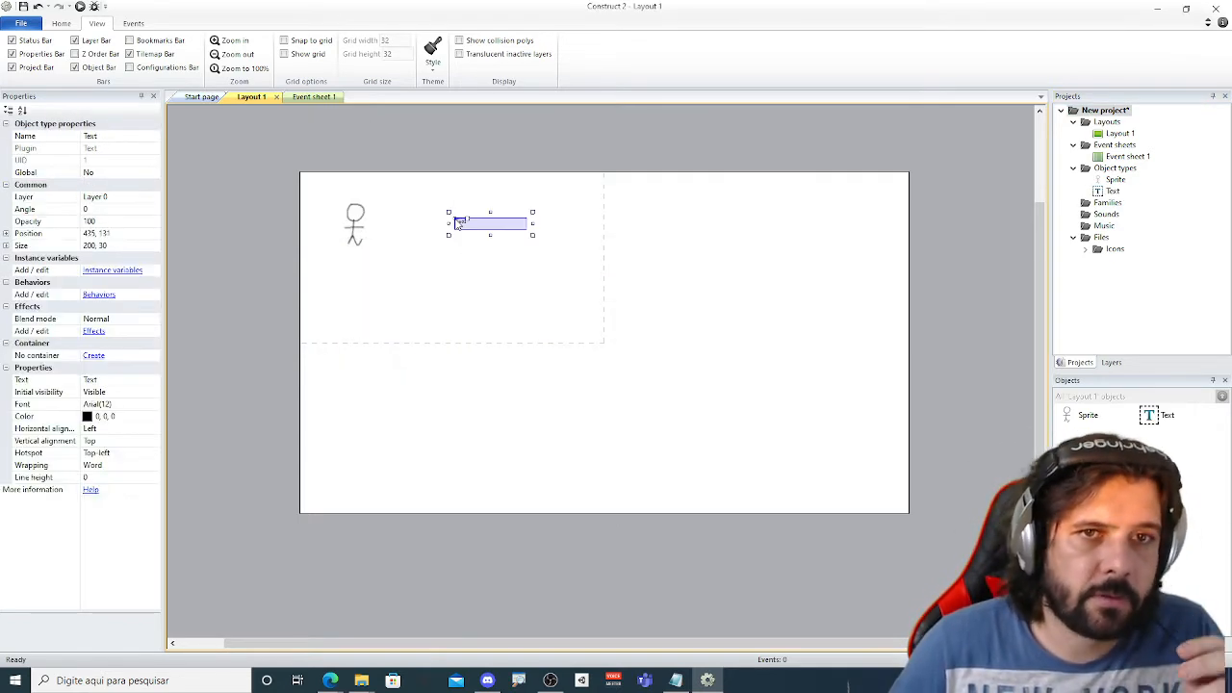
pyautogui.click(105, 381)
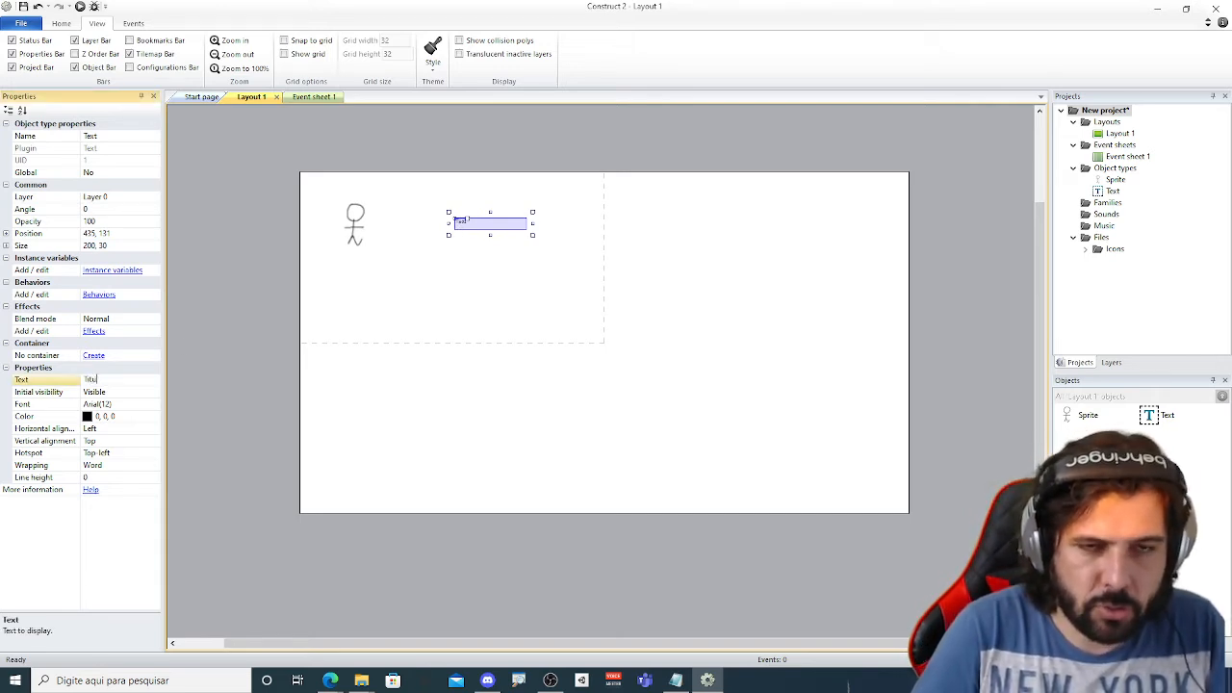
pyautogui.write('Titulo do jogo')
pyautogui.press('Return')
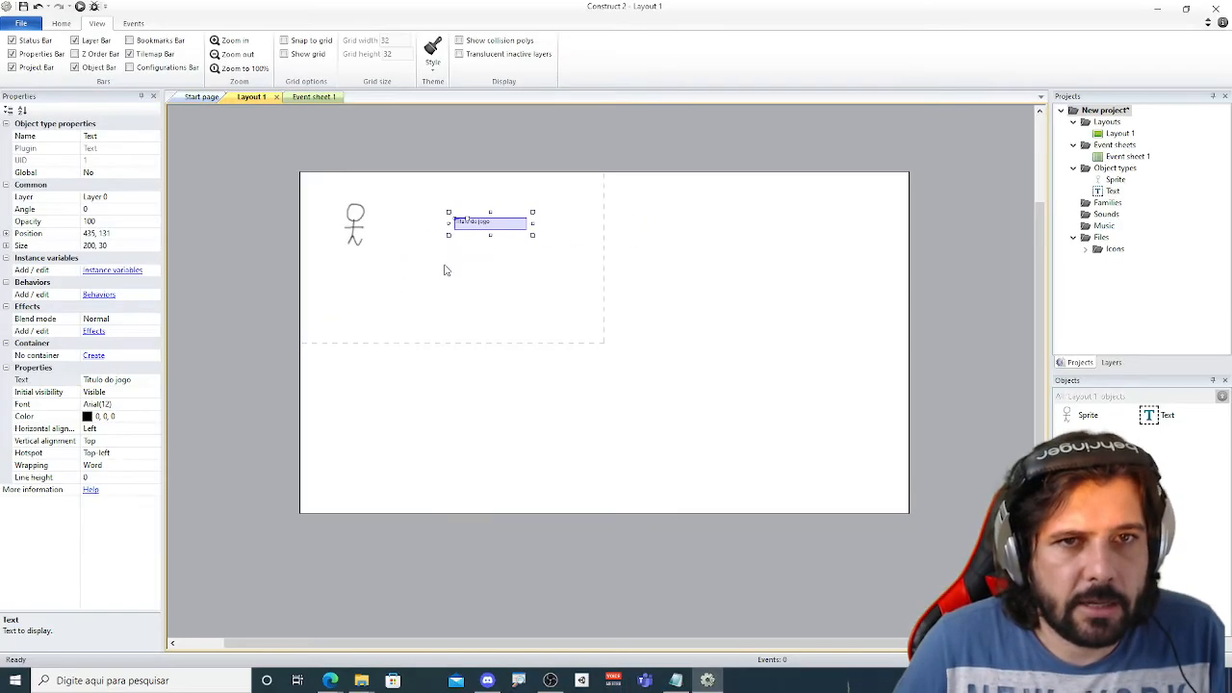
# Move the title text box below the stick figure, to about position 58, 321.
pyautogui.keyDown('ctrl'); pyautogui.scroll(3, 445, 271); pyautogui.keyUp('ctrl')
pyautogui.moveTo(578, 229); pyautogui.dragTo(337, 342)
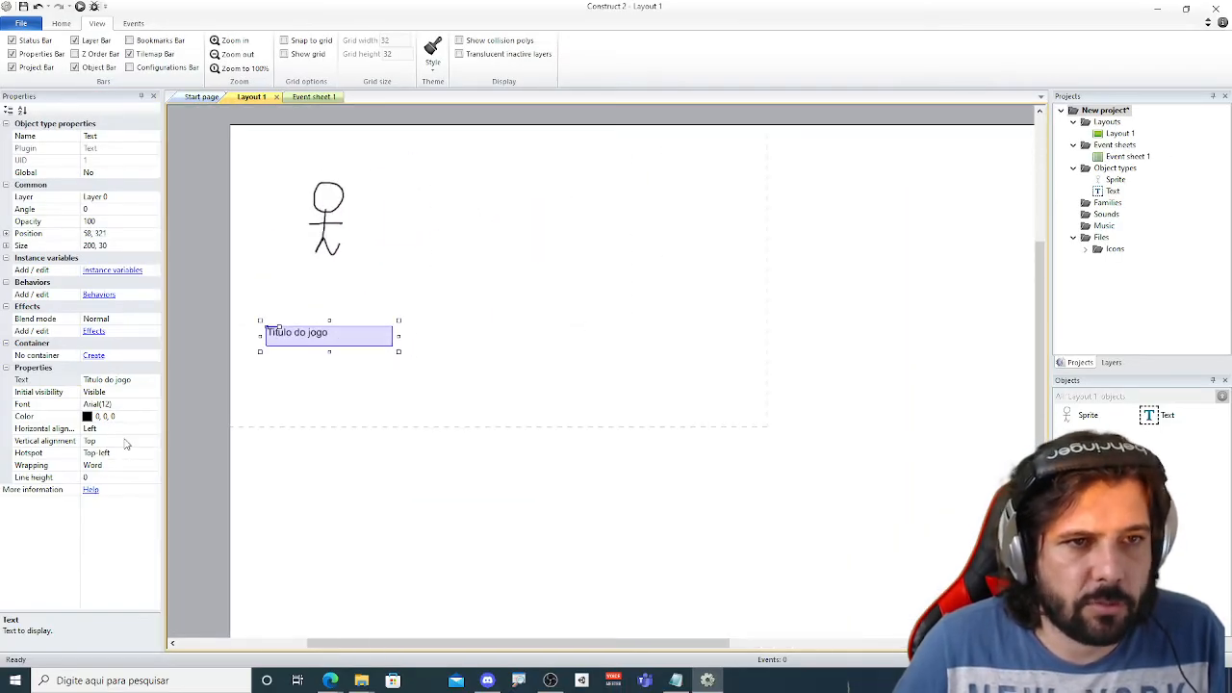
pyautogui.click(129, 395)
pyautogui.click(423, 270)
pyautogui.doubleClick(426, 271)
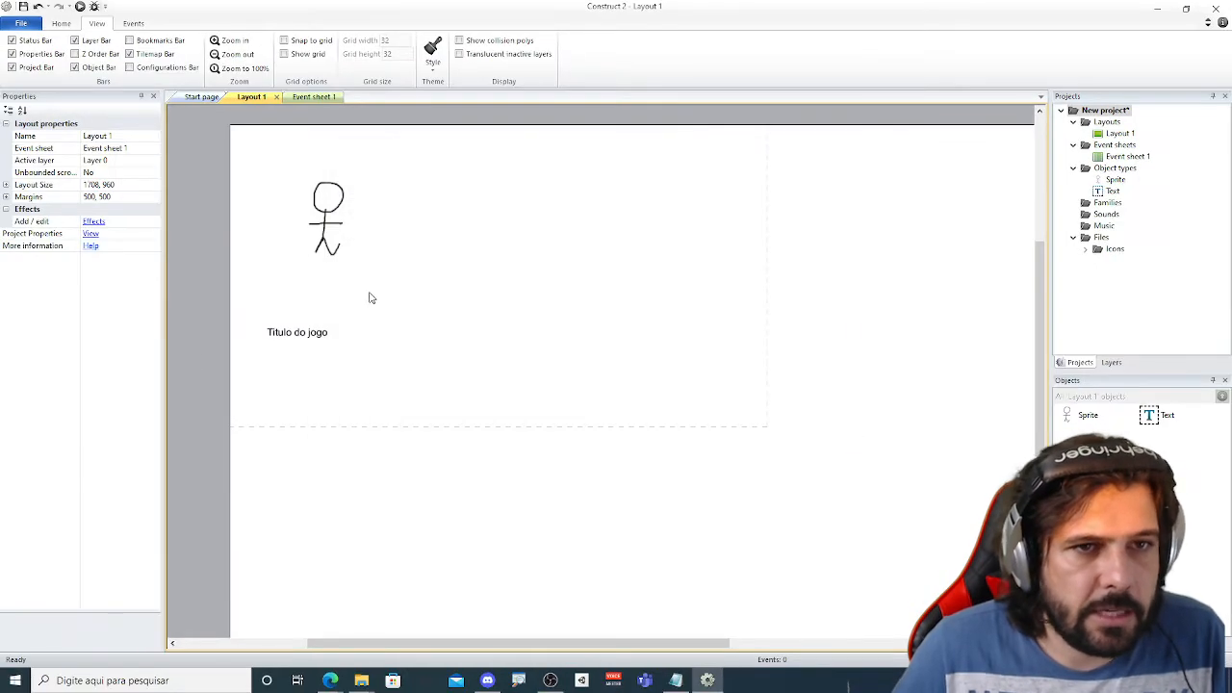
pyautogui.click(308, 335)
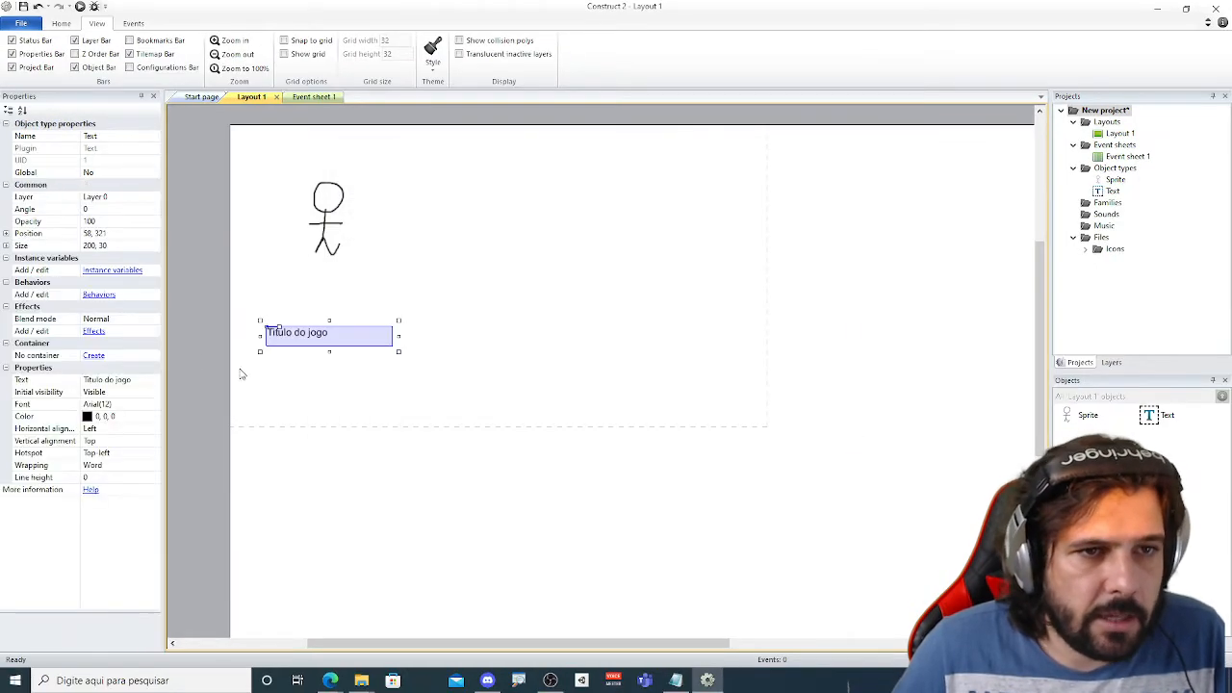
# Set the title's font to Bauhaus 93 at size 72 and enlarge its box to about 874 x 161 pixels.
pyautogui.click(118, 405)
pyautogui.click(153, 406)
pyautogui.moveTo(710, 306); pyautogui.dragTo(710, 322)
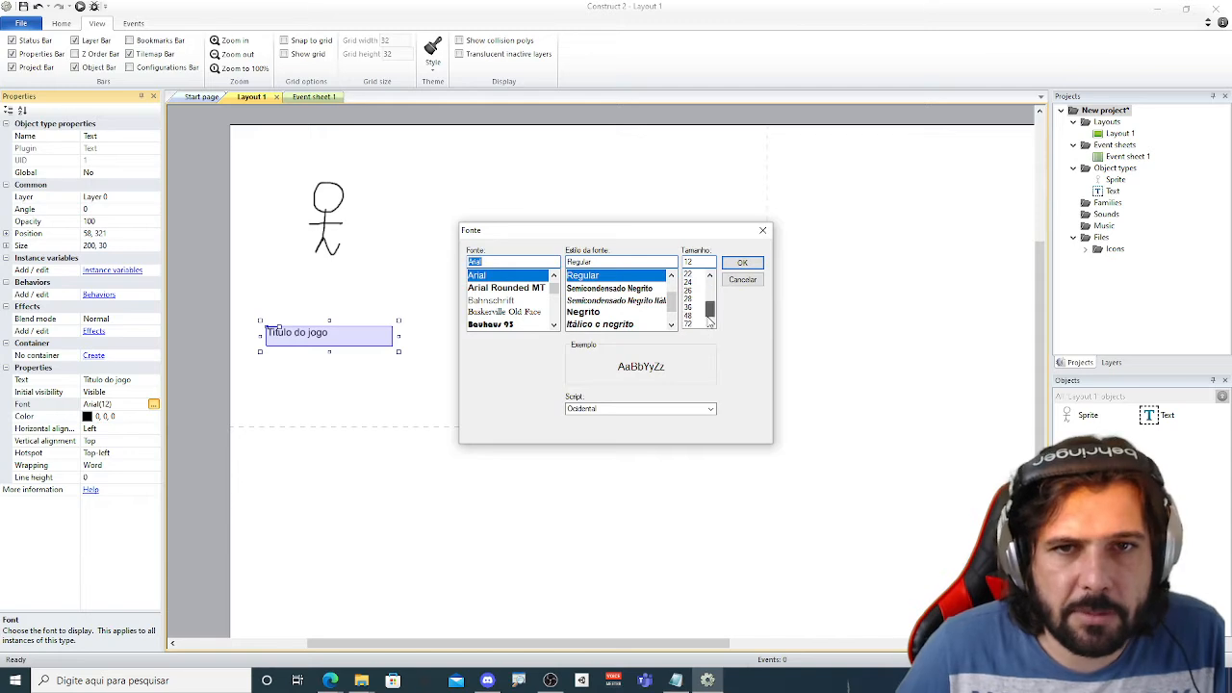
pyautogui.click(690, 323)
pyautogui.click(598, 300)
pyautogui.click(591, 312)
pyautogui.click(517, 299)
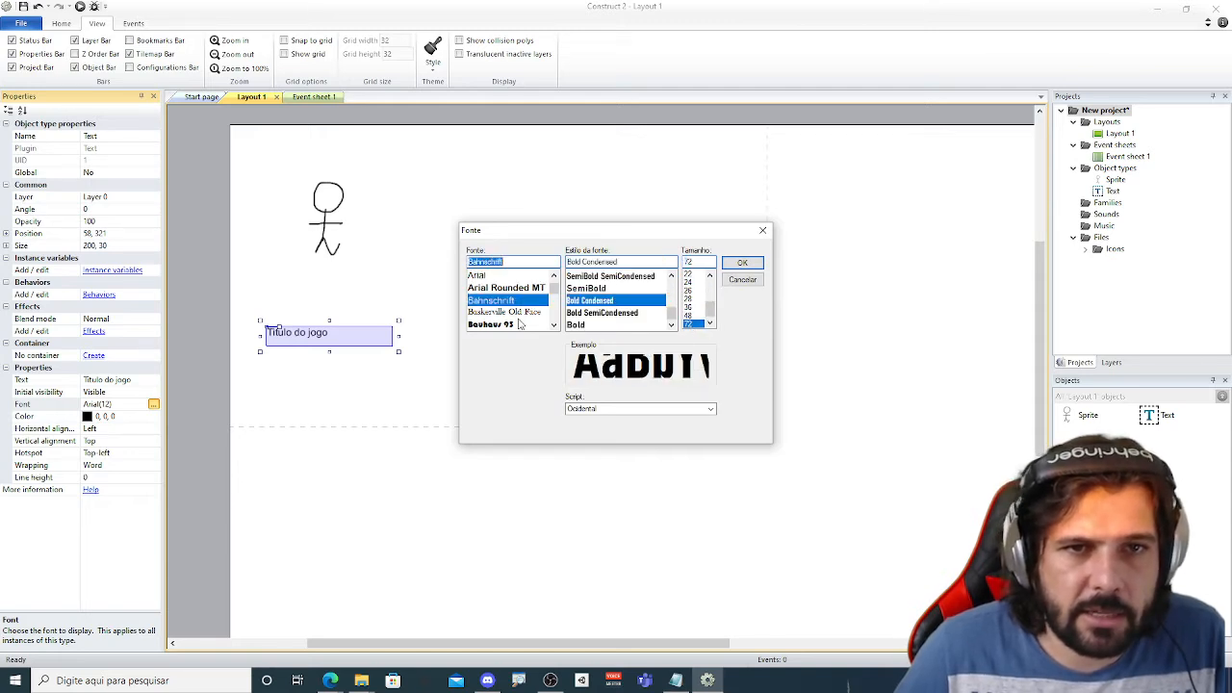
pyautogui.click(518, 324)
pyautogui.click(743, 263)
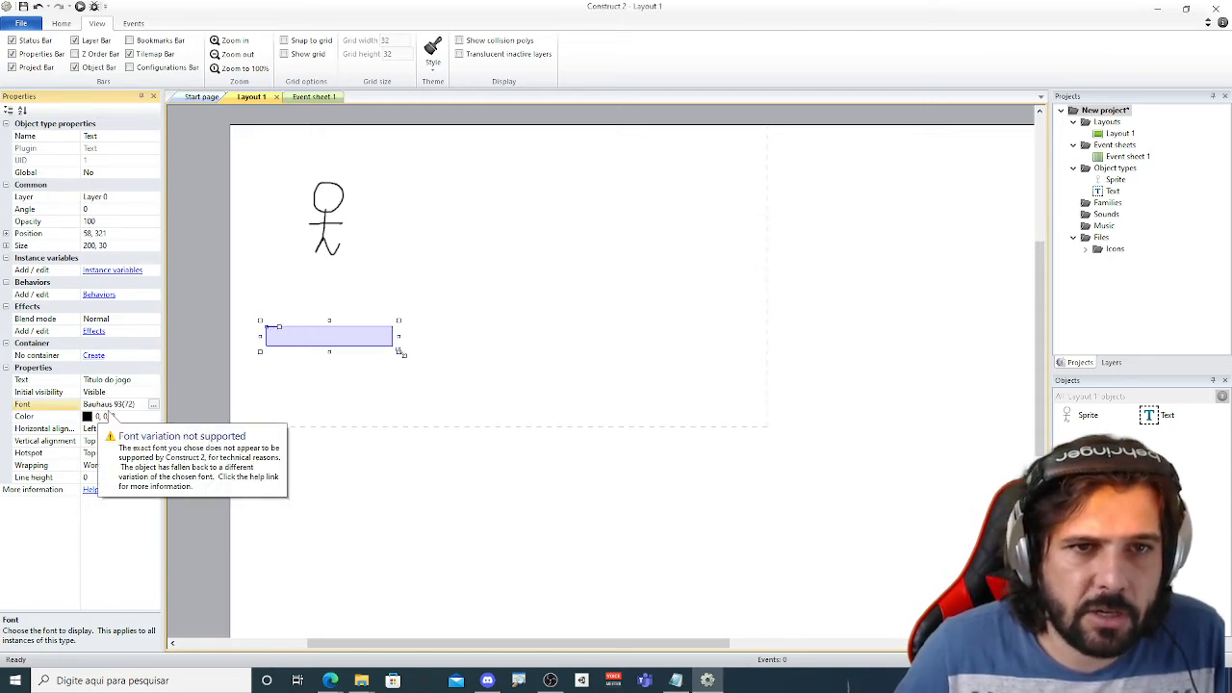
pyautogui.moveTo(401, 352); pyautogui.dragTo(820, 433)
pyautogui.moveTo(671, 408); pyautogui.dragTo(666, 352)
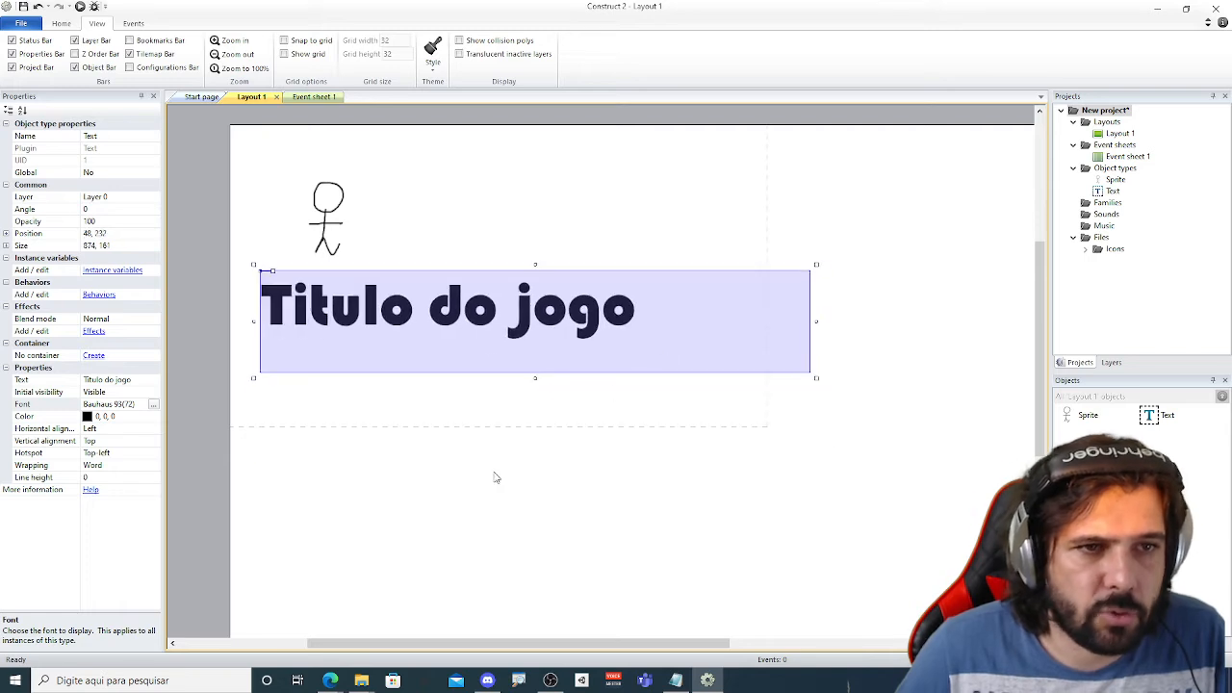
# Colour the title text red (255, 0, 0) and shift it to about position 76, 220.
pyautogui.click(91, 416)
pyautogui.click(155, 416)
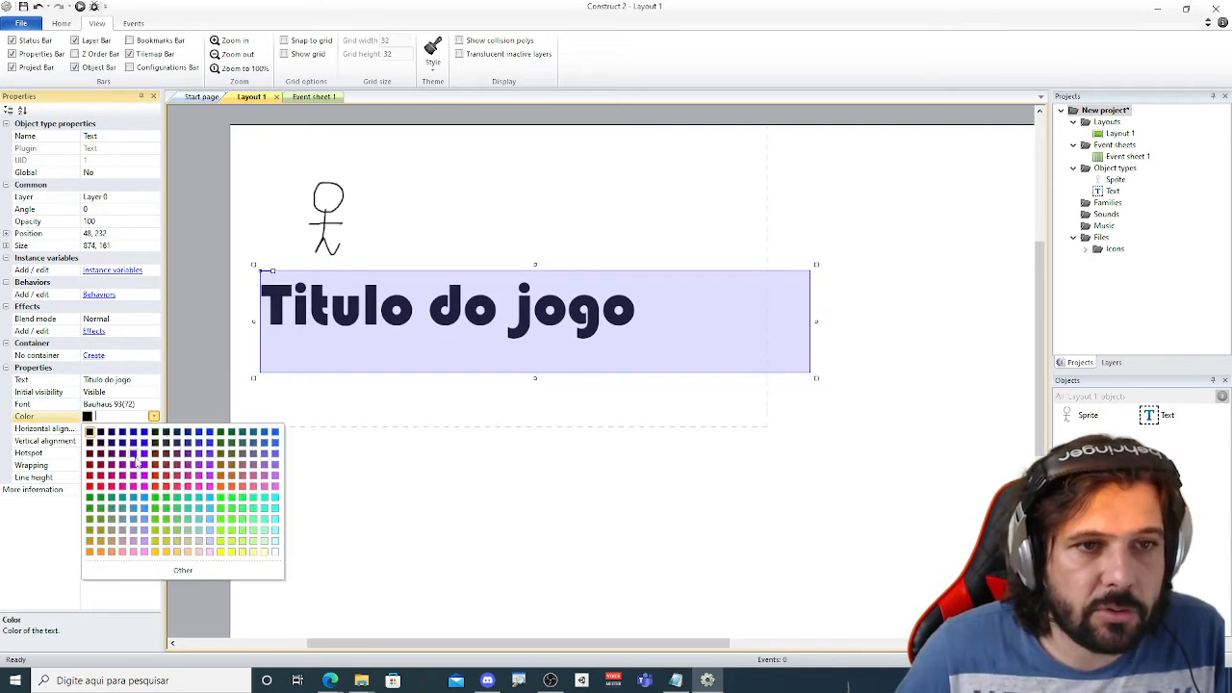
pyautogui.click(91, 487)
pyautogui.click(318, 443)
pyautogui.moveTo(415, 325); pyautogui.dragTo(433, 316)
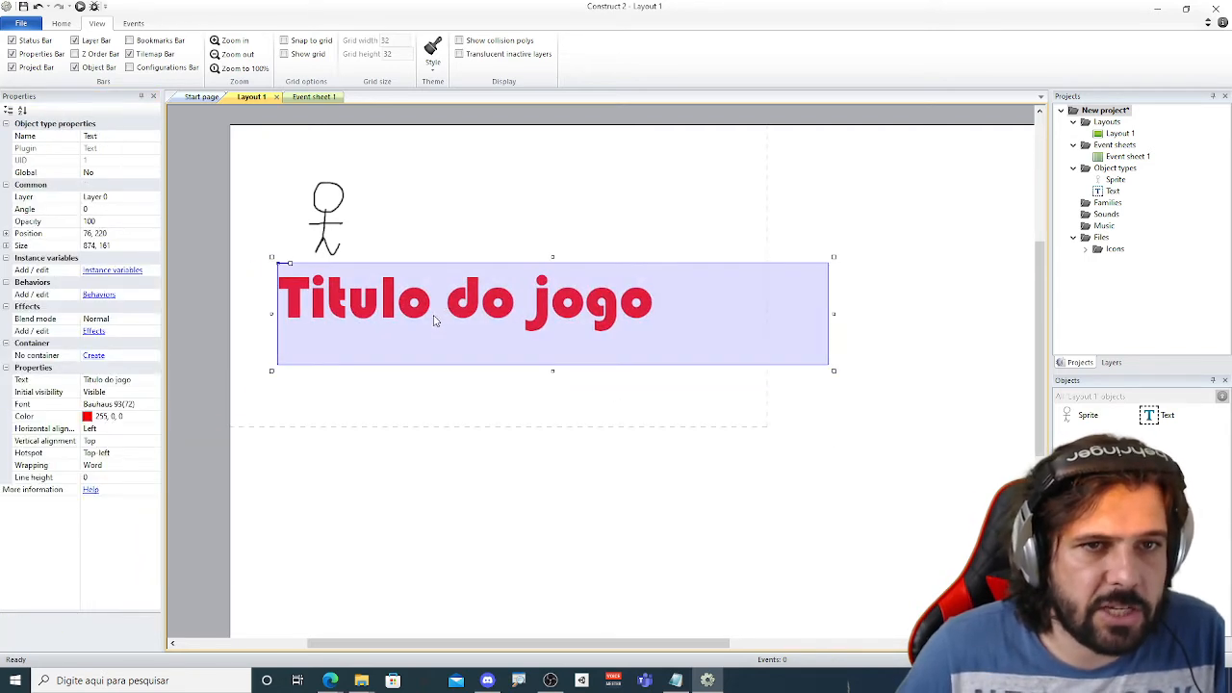
# Examine the title text's alignment and hotspot properties.
pyautogui.click(306, 489)
pyautogui.click(413, 299)
pyautogui.hotkey('ctrl', '1')
pyautogui.click(235, 434)
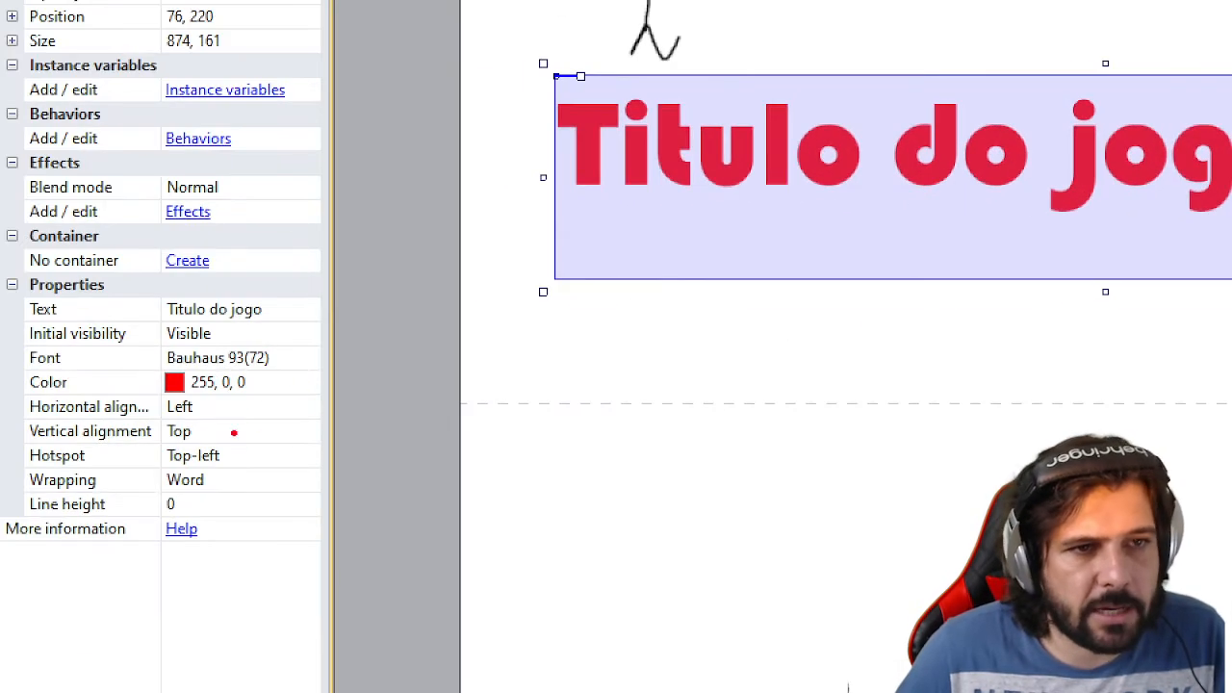
pyautogui.keyDown('ctrl'); pyautogui.keyDown('shift'); pyautogui.moveTo(251, 420); pyautogui.dragTo(325, 371); pyautogui.keyUp('shift'); pyautogui.keyUp('ctrl')
pyautogui.keyDown('ctrl'); pyautogui.keyDown('shift'); pyautogui.moveTo(272, 458); pyautogui.dragTo(379, 424); pyautogui.keyUp('shift'); pyautogui.keyUp('ctrl')
pyautogui.press('Escape')
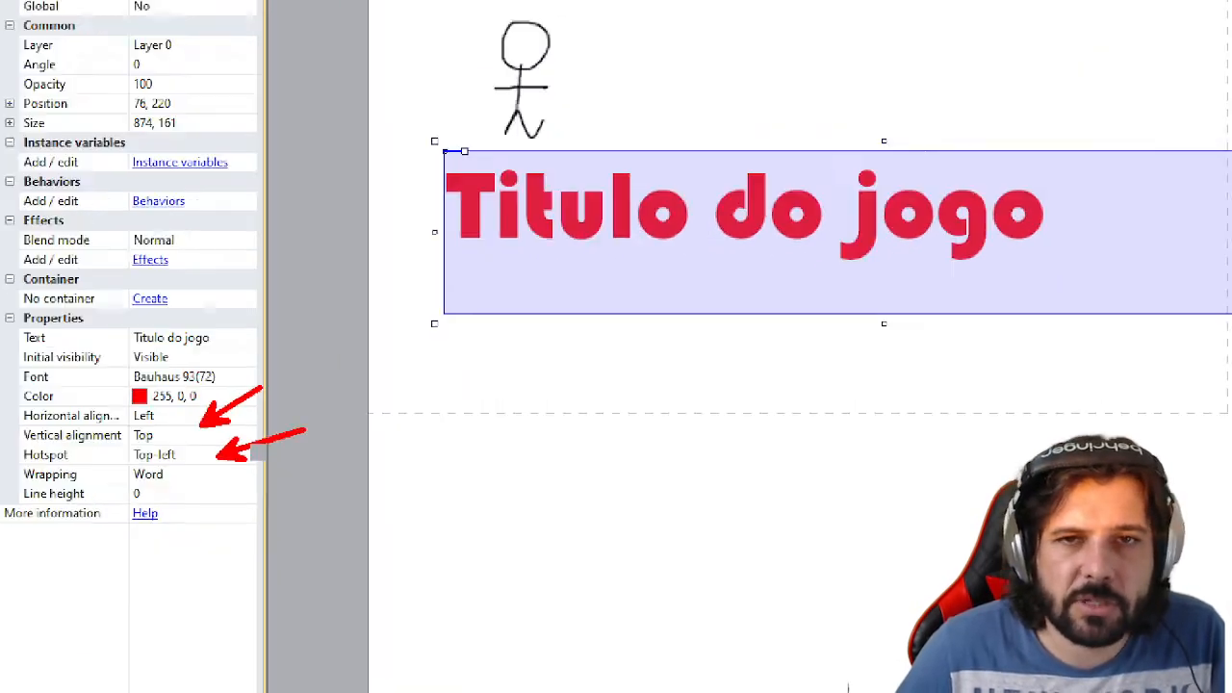
# Place the title beside the stick figure, narrow its box to about 611 pixels, and shift both objects slightly up and left.
pyautogui.moveTo(455, 303)
pyautogui.mouseDown()
pyautogui.moveTo(562, 232)
pyautogui.moveTo(561, 205)
pyautogui.mouseUp()
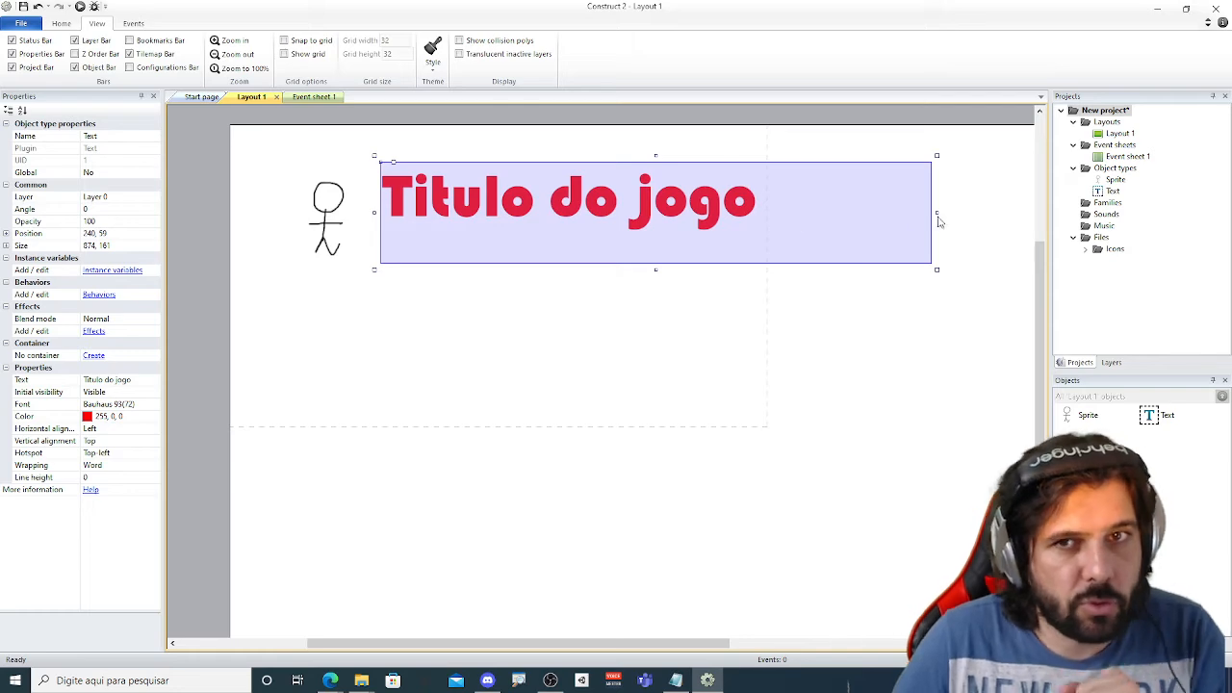
pyautogui.moveTo(937, 213); pyautogui.dragTo(765, 211)
pyautogui.moveTo(739, 213); pyautogui.dragTo(736, 209)
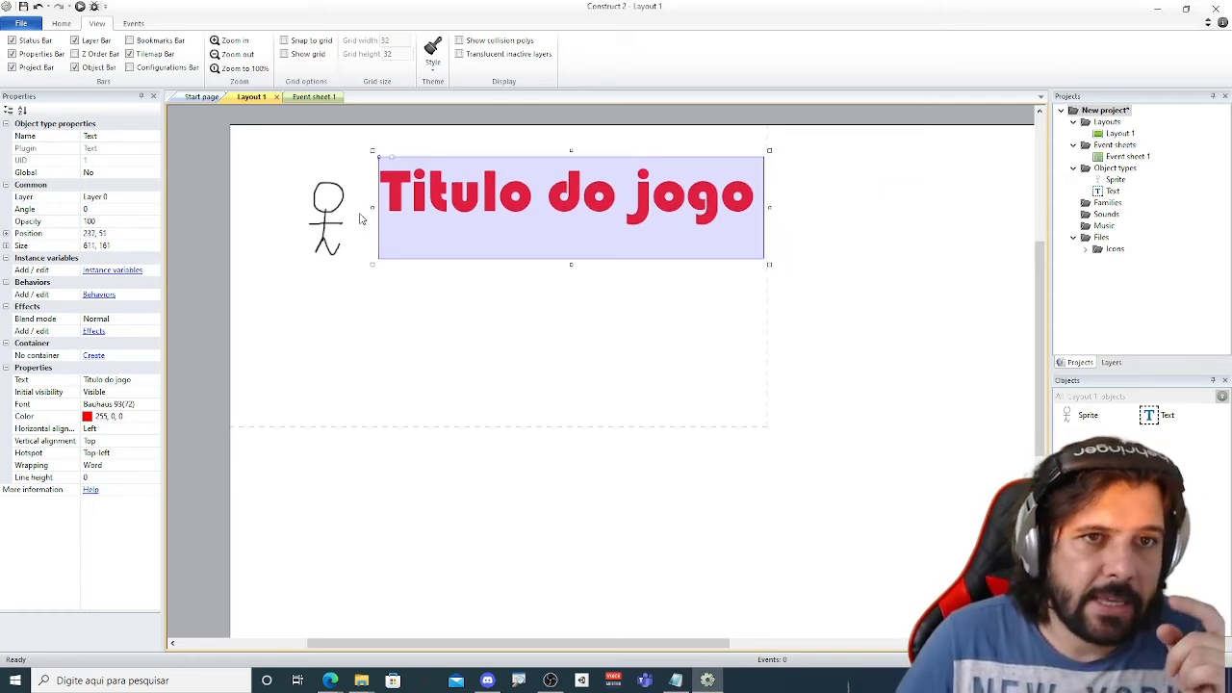
pyautogui.moveTo(367, 220); pyautogui.dragTo(337, 198)
pyautogui.moveTo(414, 224); pyautogui.dragTo(387, 215)
pyautogui.click(383, 325)
# Insert a Tiled Background object below the title, at about position 223, 209.
pyautogui.doubleClick(323, 304)
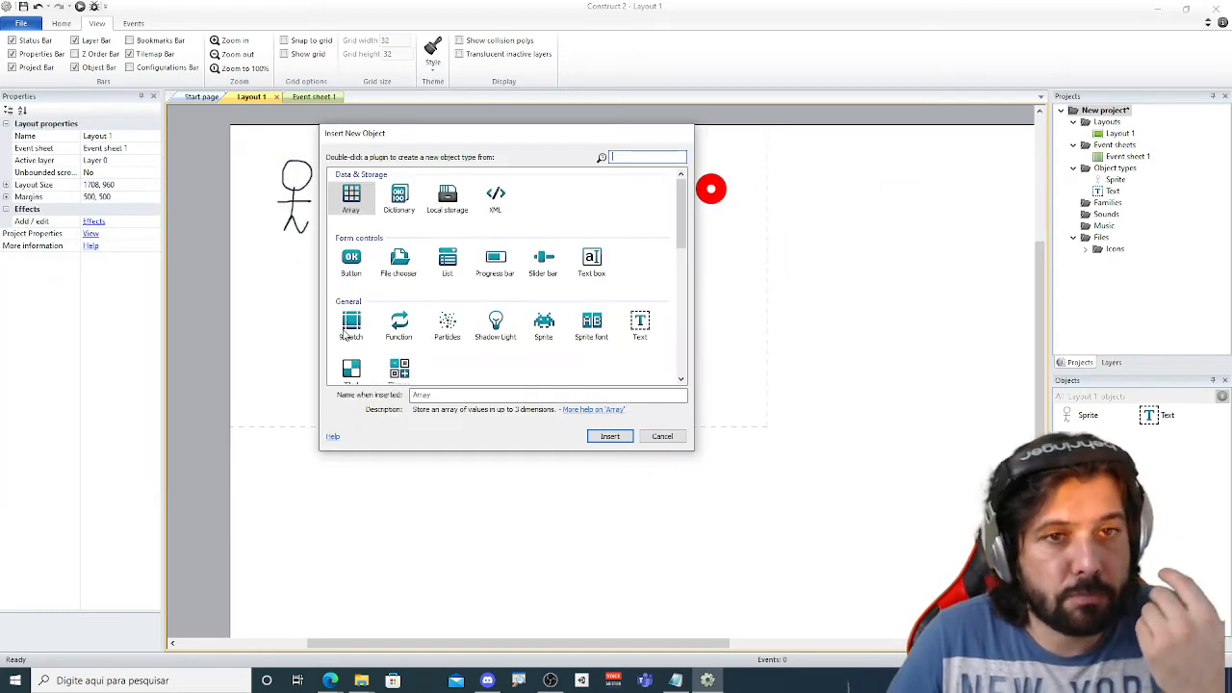
pyautogui.scroll(-1, 419, 348)
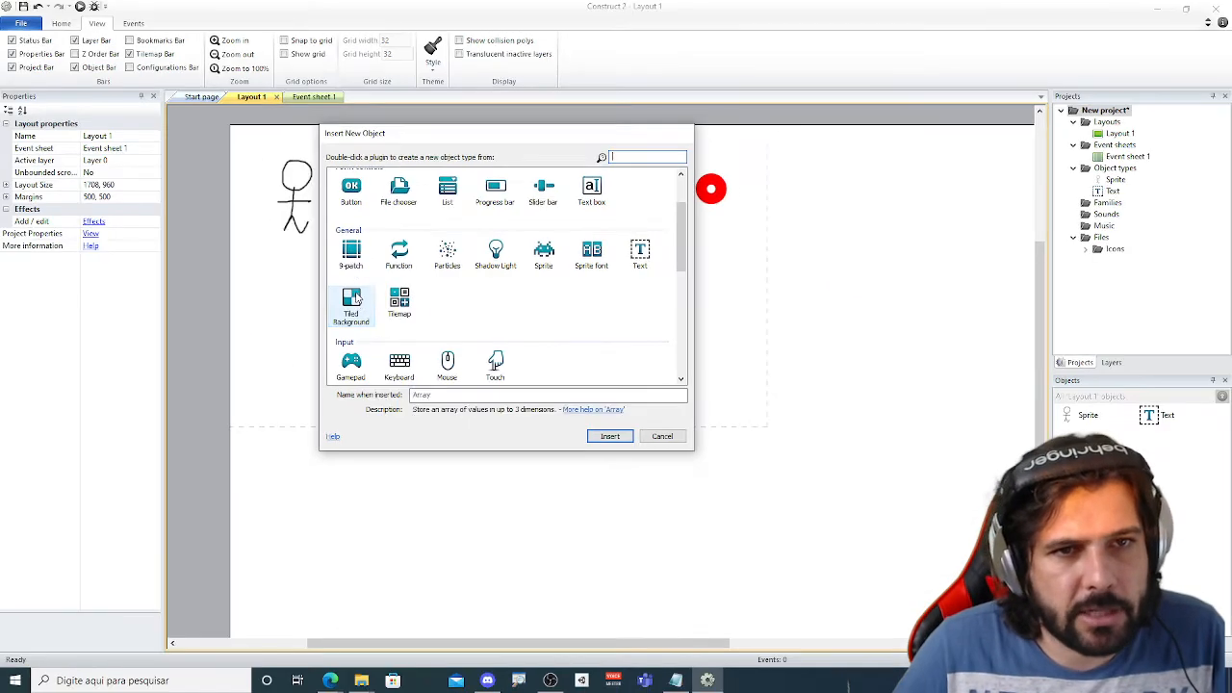
pyautogui.doubleClick(346, 308)
pyautogui.click(371, 258)
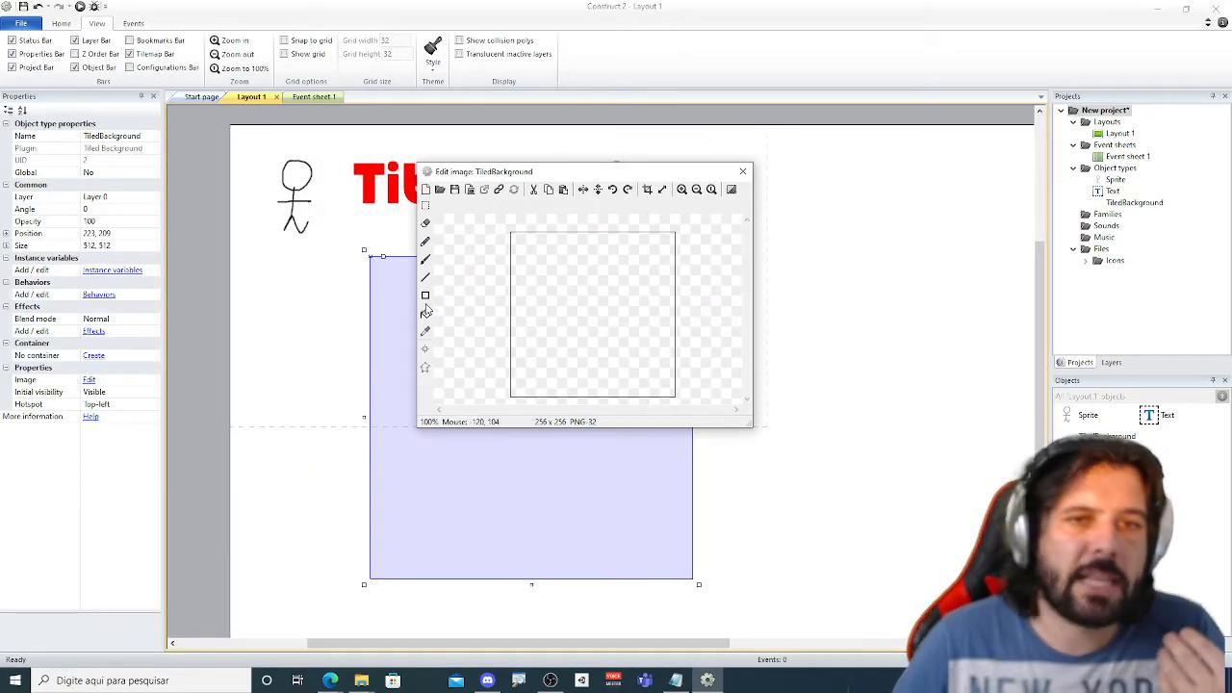
# Resize the tiled background's image canvas to 32 x 32 pixels, using Stretch.
pyautogui.click(661, 189)
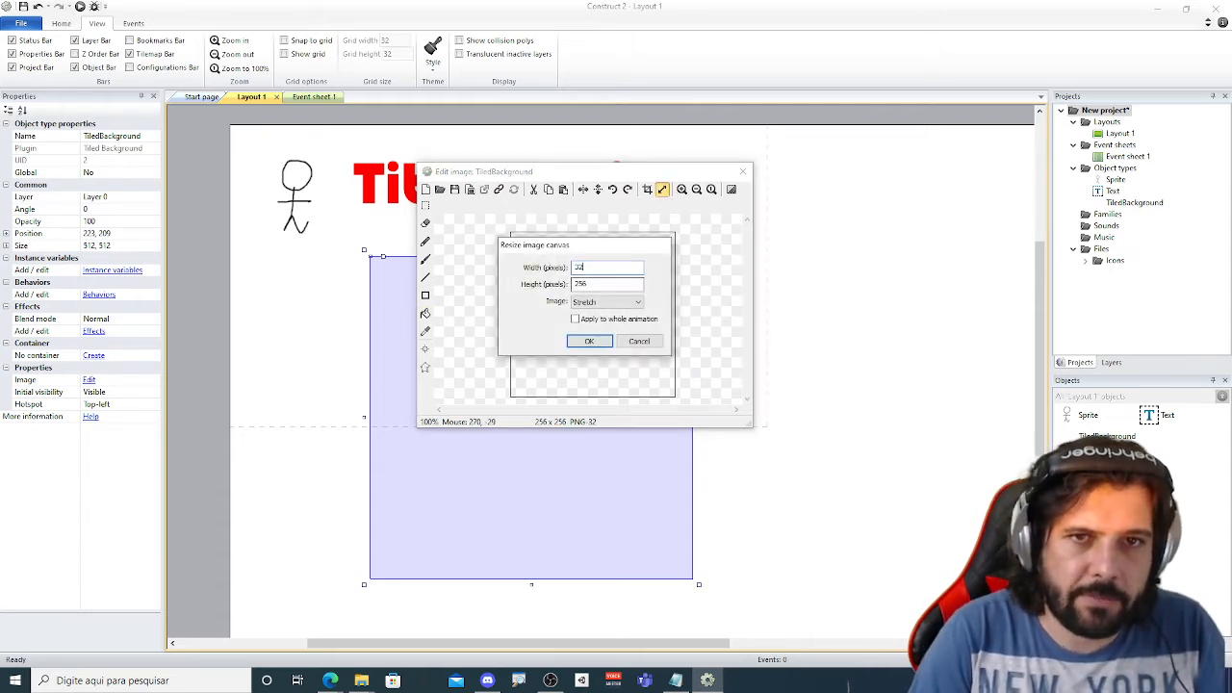
pyautogui.press('Tab')
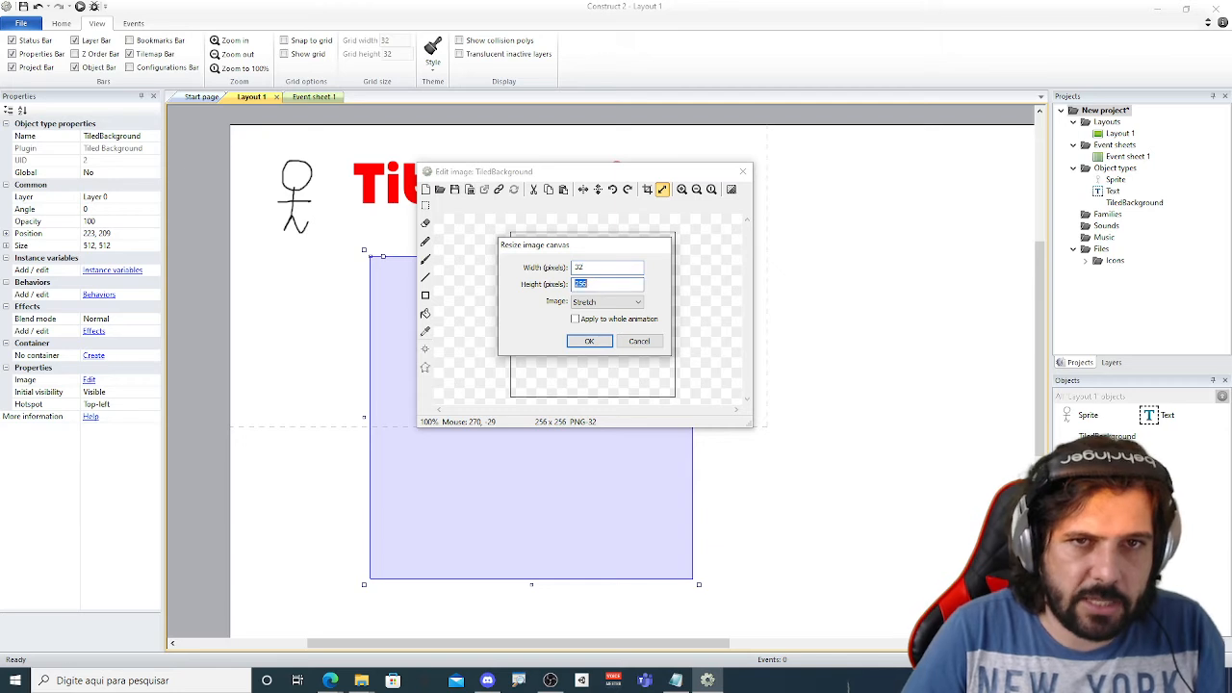
pyautogui.write('32')
pyautogui.press('Return')
pyautogui.scroll(2, 608, 303)
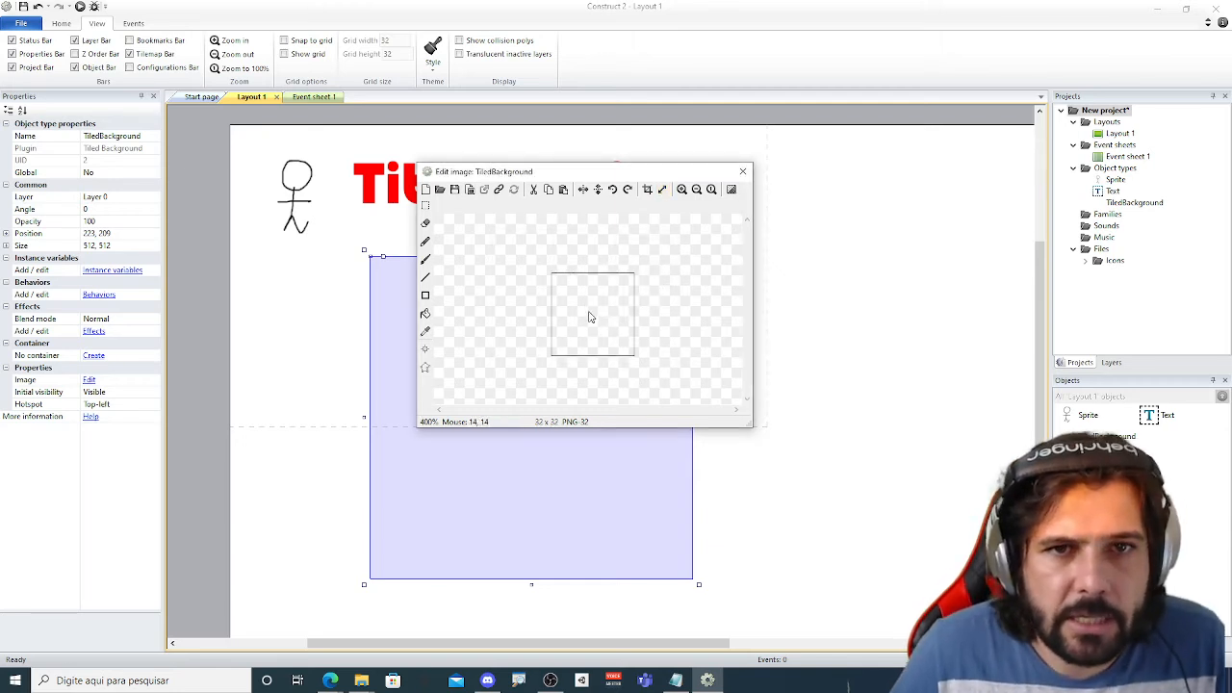
# Fill the tile image with opaque brown: red 152, green 120, blue 93, alpha 255.
pyautogui.click(425, 313)
pyautogui.moveTo(330, 283); pyautogui.dragTo(302, 325)
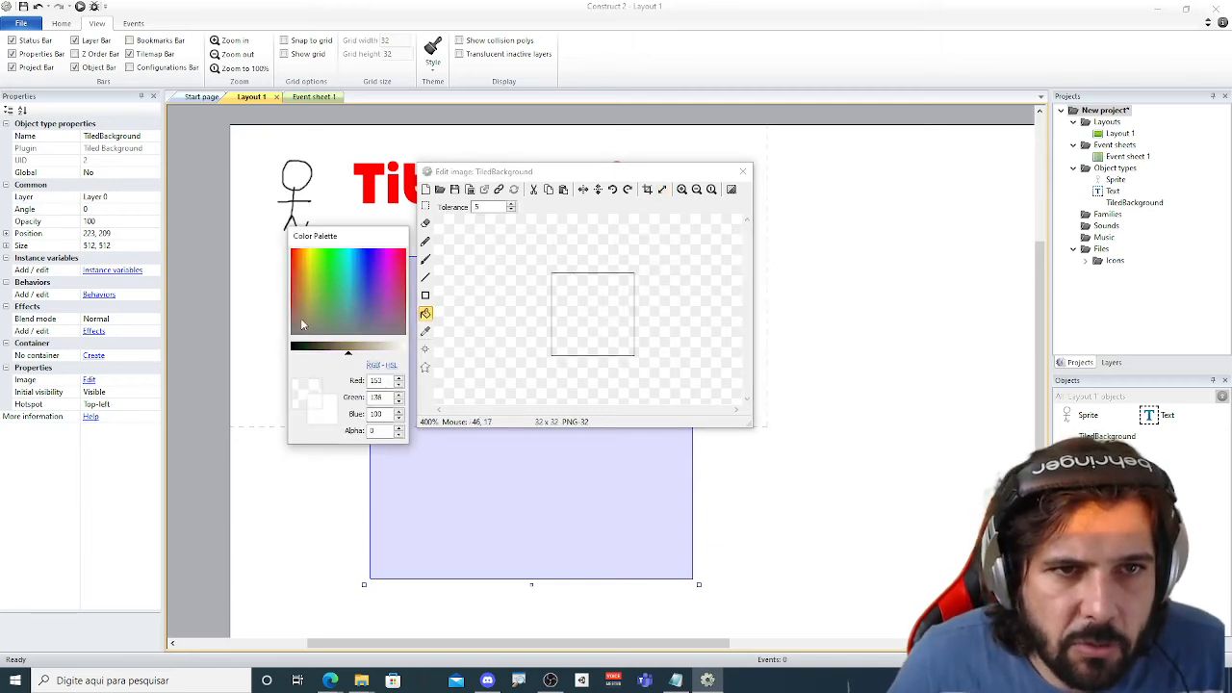
pyautogui.rightClick(306, 399)
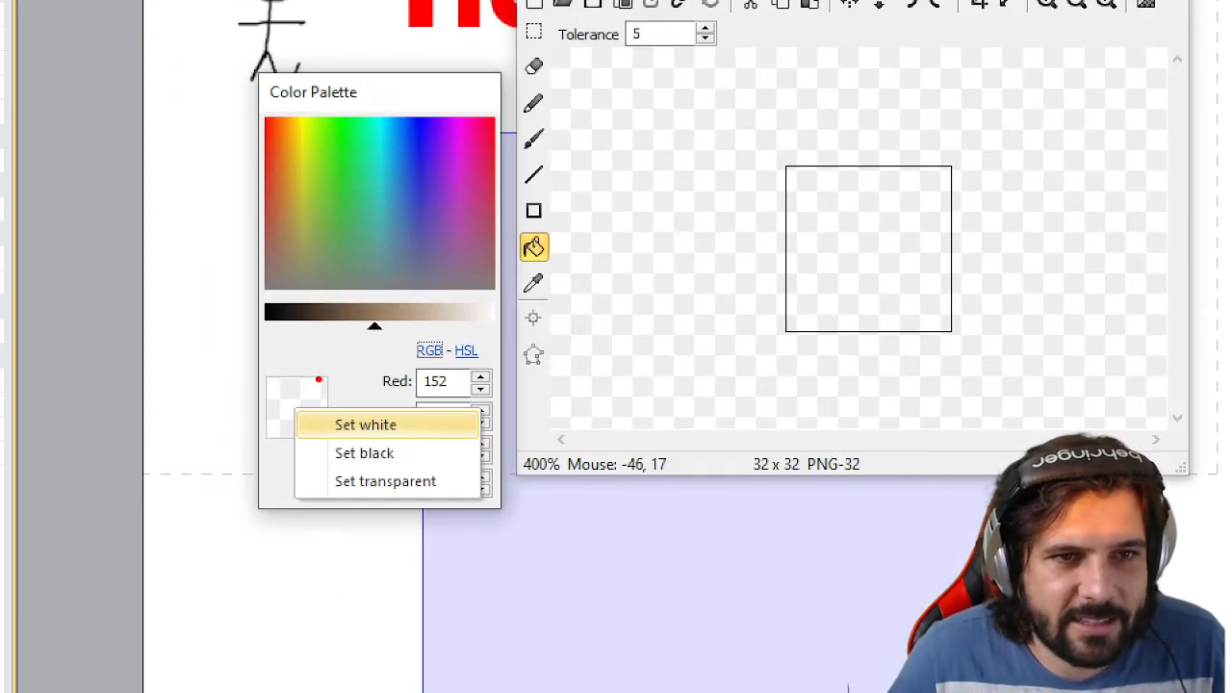
pyautogui.keyDown('ctrl'); pyautogui.keyDown('shift'); pyautogui.moveTo(319, 380); pyautogui.dragTo(360, 322); pyautogui.keyUp('shift'); pyautogui.keyUp('ctrl')
pyautogui.moveTo(267, 385)
pyautogui.mouseDown()
pyautogui.moveTo(246, 418)
pyautogui.moveTo(254, 370)
pyautogui.mouseUp()
pyautogui.press('Escape')
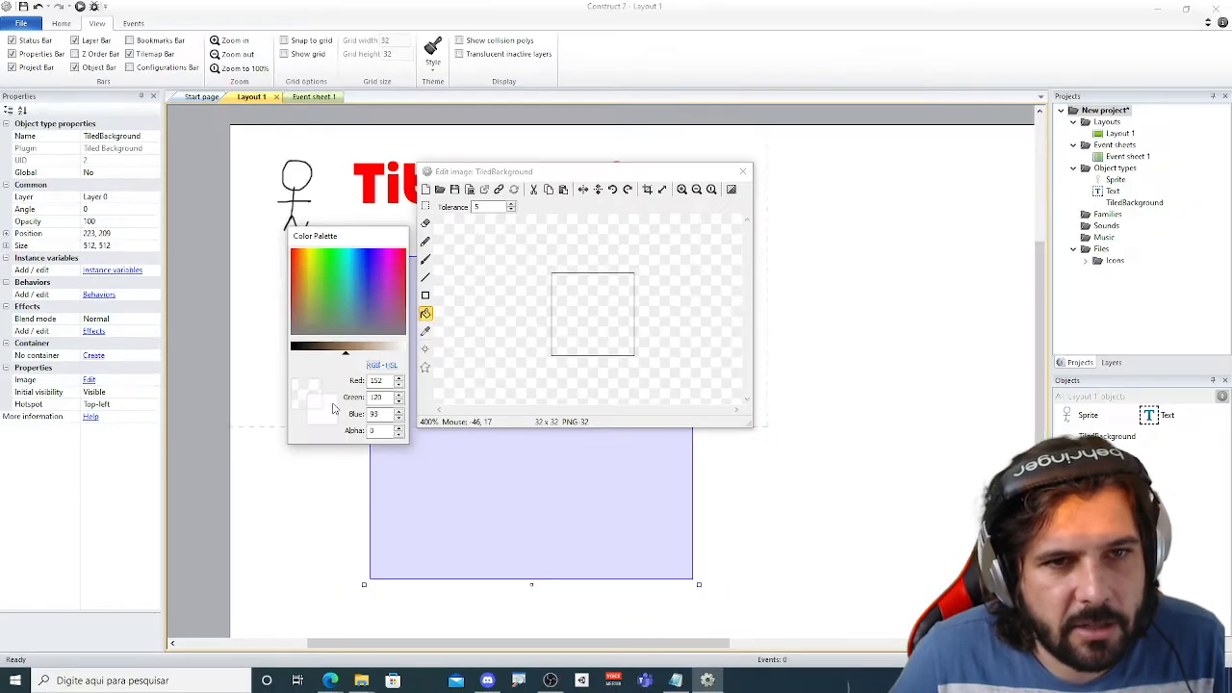
pyautogui.write('55')
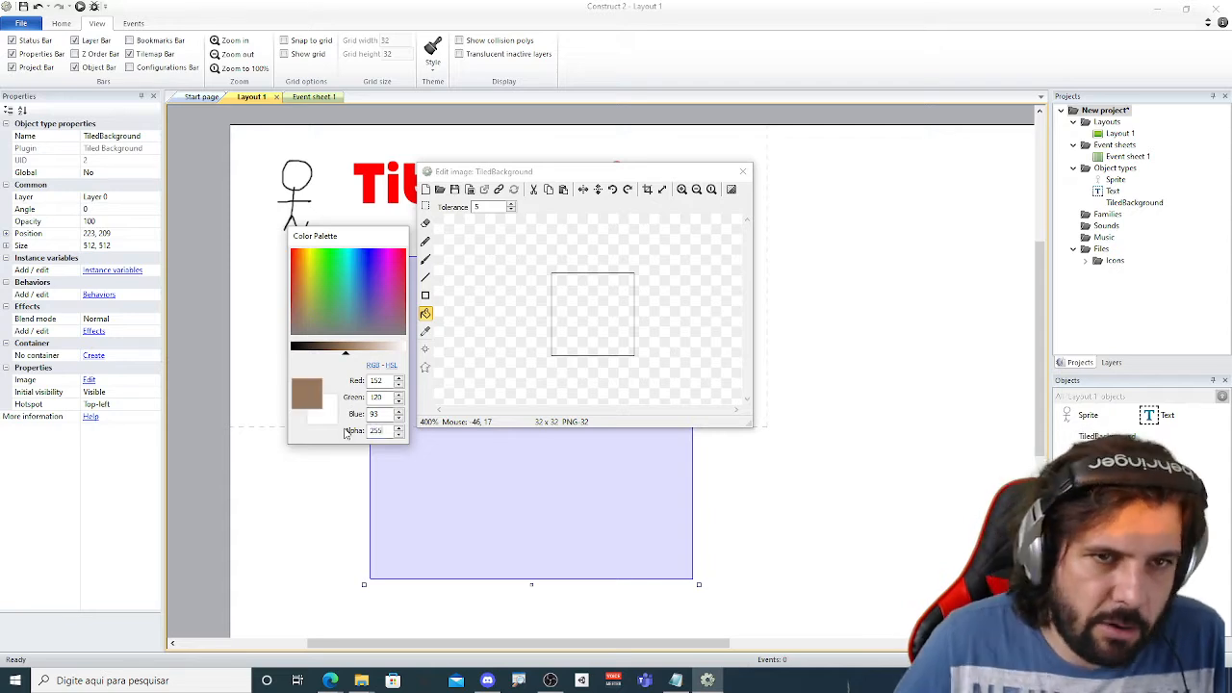
pyautogui.click(587, 303)
# Darken the brown to about 111, 88, 68 and draw short scattered dashes across the tile with the Pencil tool.
pyautogui.moveTo(349, 345); pyautogui.dragTo(332, 346)
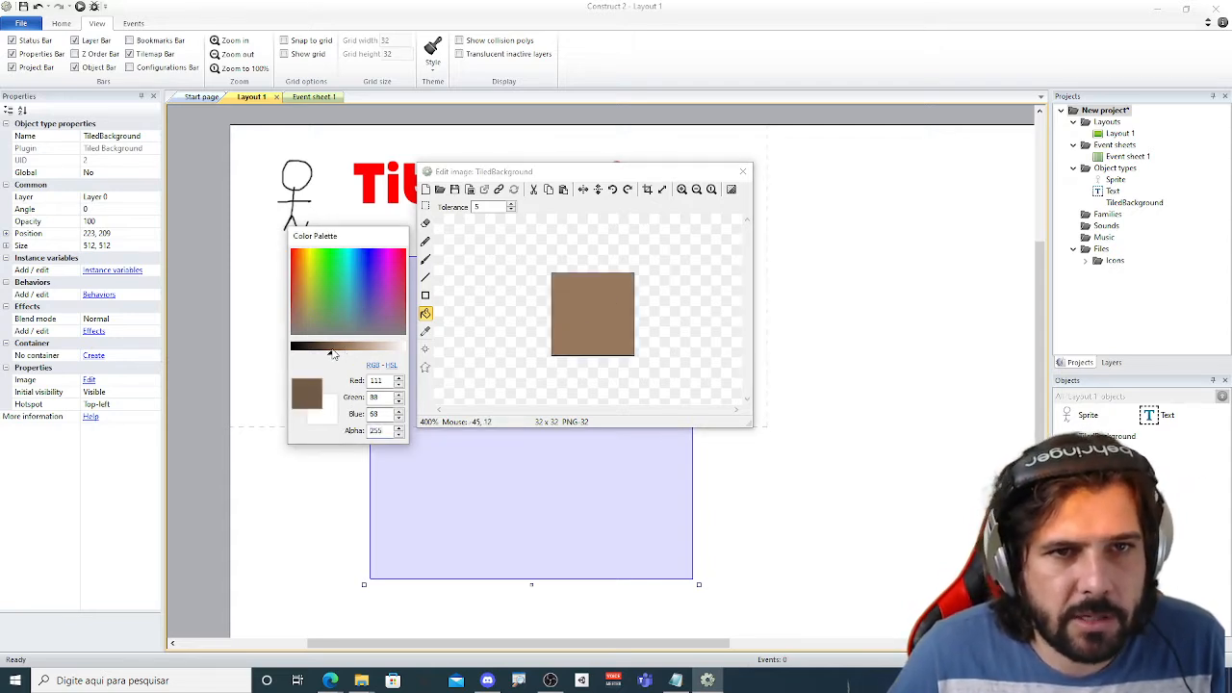
pyautogui.click(426, 241)
pyautogui.moveTo(557, 296)
pyautogui.mouseDown()
pyautogui.moveTo(625, 319)
pyautogui.moveTo(584, 333)
pyautogui.mouseUp()
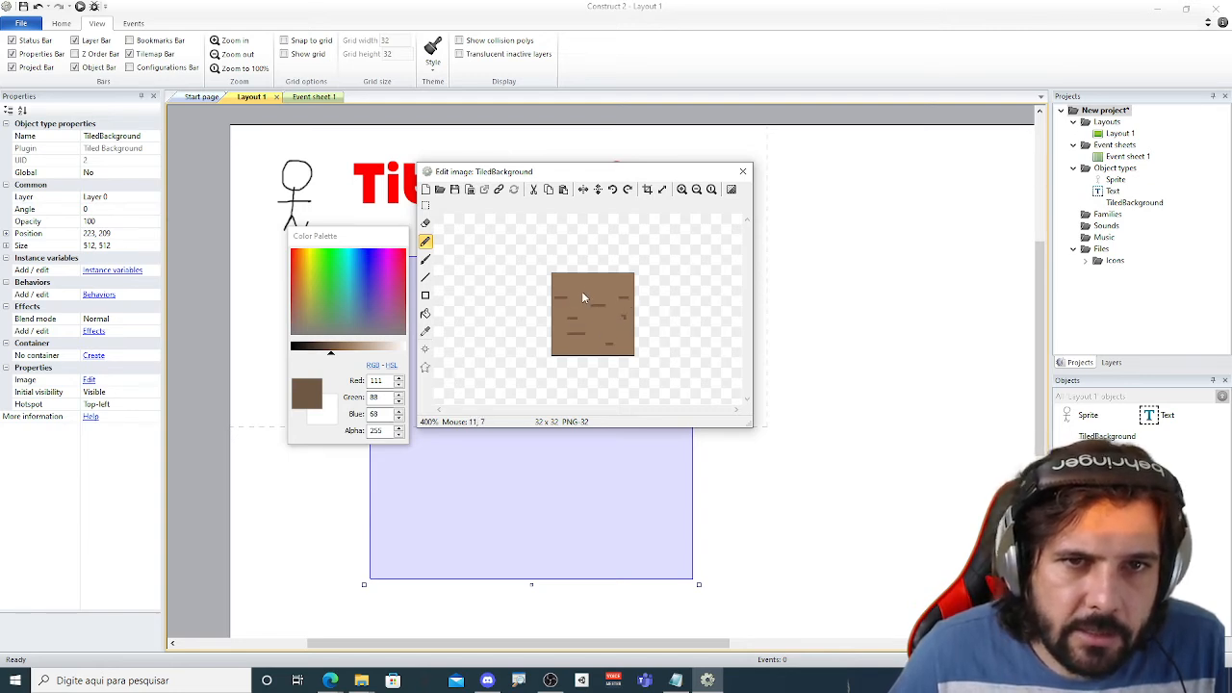
# Add a few more dark dashes to the tile image and shrink the tiled background to about 403 x 186 at 89, 230.
pyautogui.moveTo(605, 285); pyautogui.dragTo(612, 285)
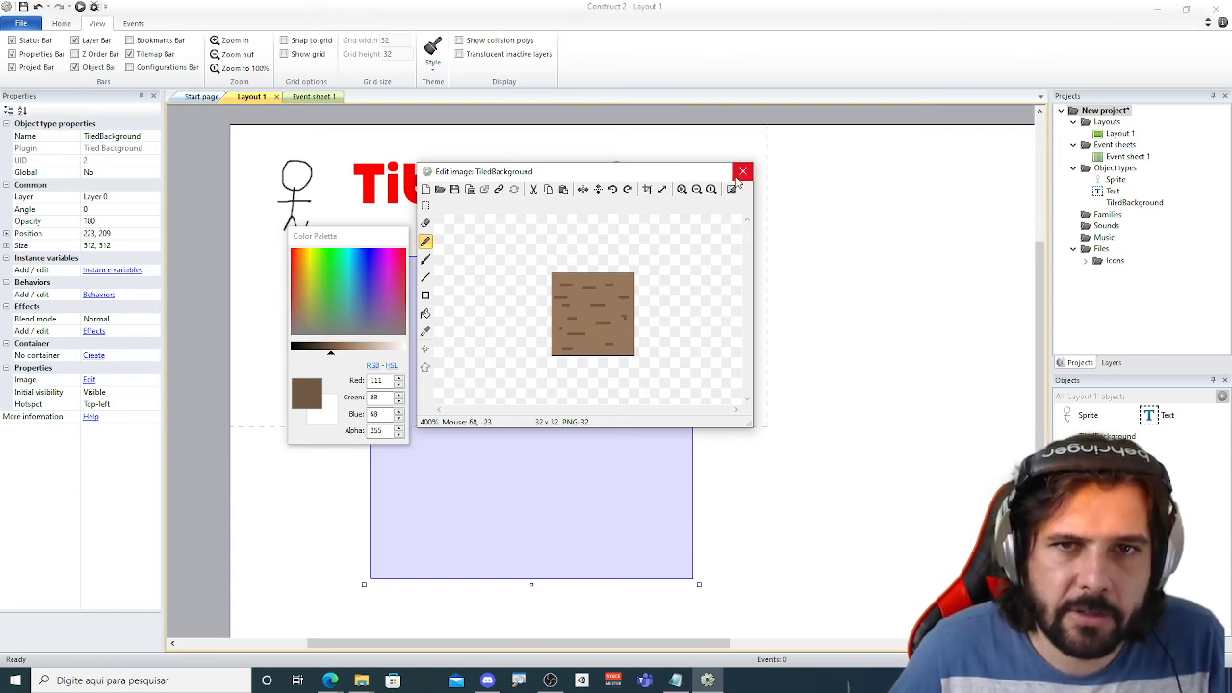
pyautogui.click(742, 174)
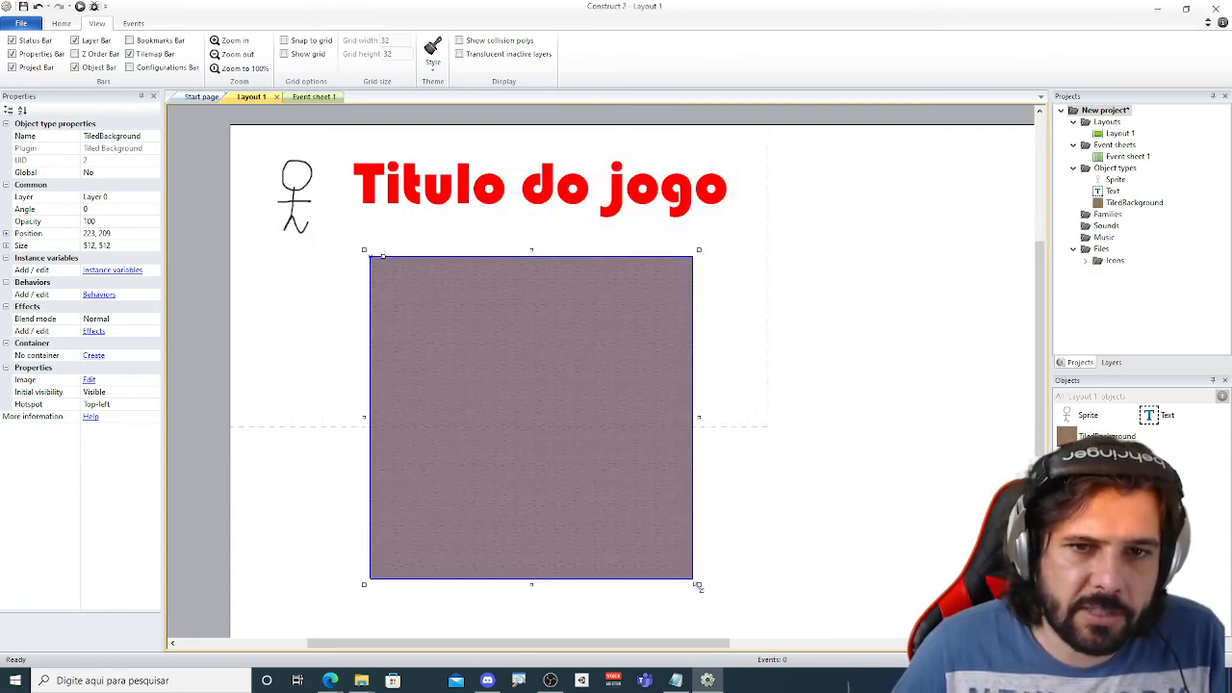
pyautogui.moveTo(699, 586)
pyautogui.mouseDown()
pyautogui.moveTo(724, 358)
pyautogui.moveTo(575, 397)
pyautogui.moveTo(572, 300)
pyautogui.moveTo(634, 373)
pyautogui.moveTo(628, 389)
pyautogui.mouseUp()
pyautogui.moveTo(567, 341); pyautogui.dragTo(481, 353)
pyautogui.hotkey('ctrl', '1')
pyautogui.click(325, 277)
pyautogui.keyDown('ctrl'); pyautogui.keyDown('shift'); pyautogui.moveTo(400, 200); pyautogui.dragTo(482, 125); pyautogui.keyUp('shift'); pyautogui.keyUp('ctrl')
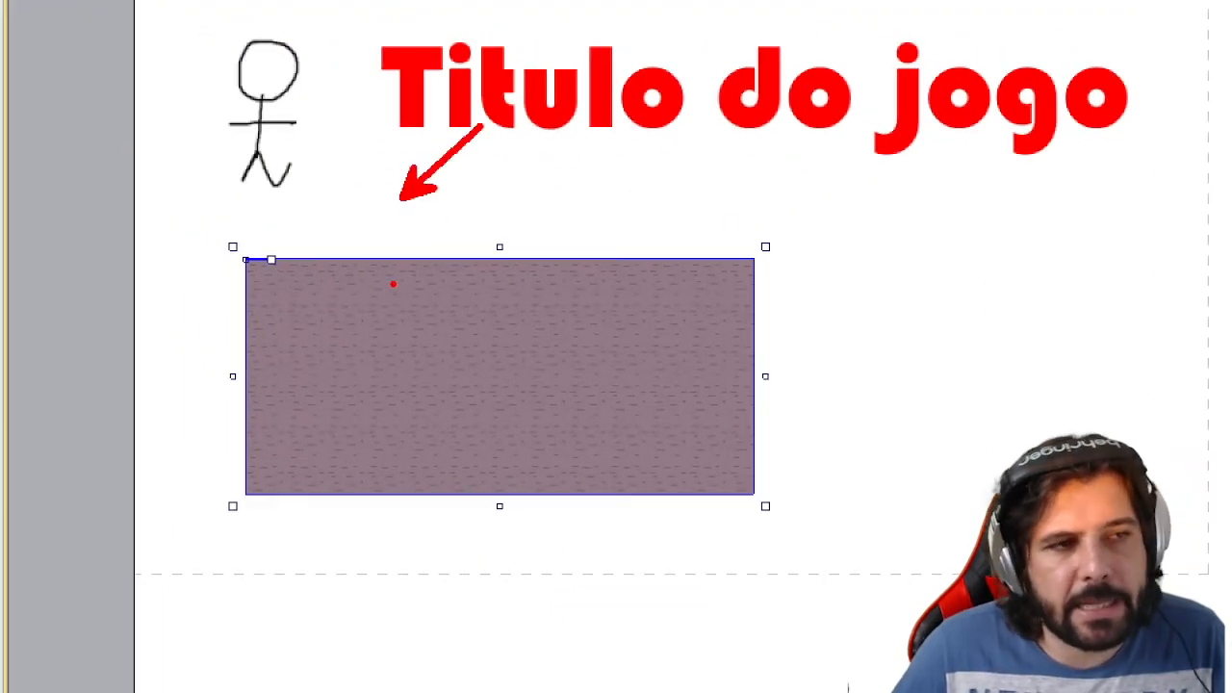
pyautogui.press('Escape')
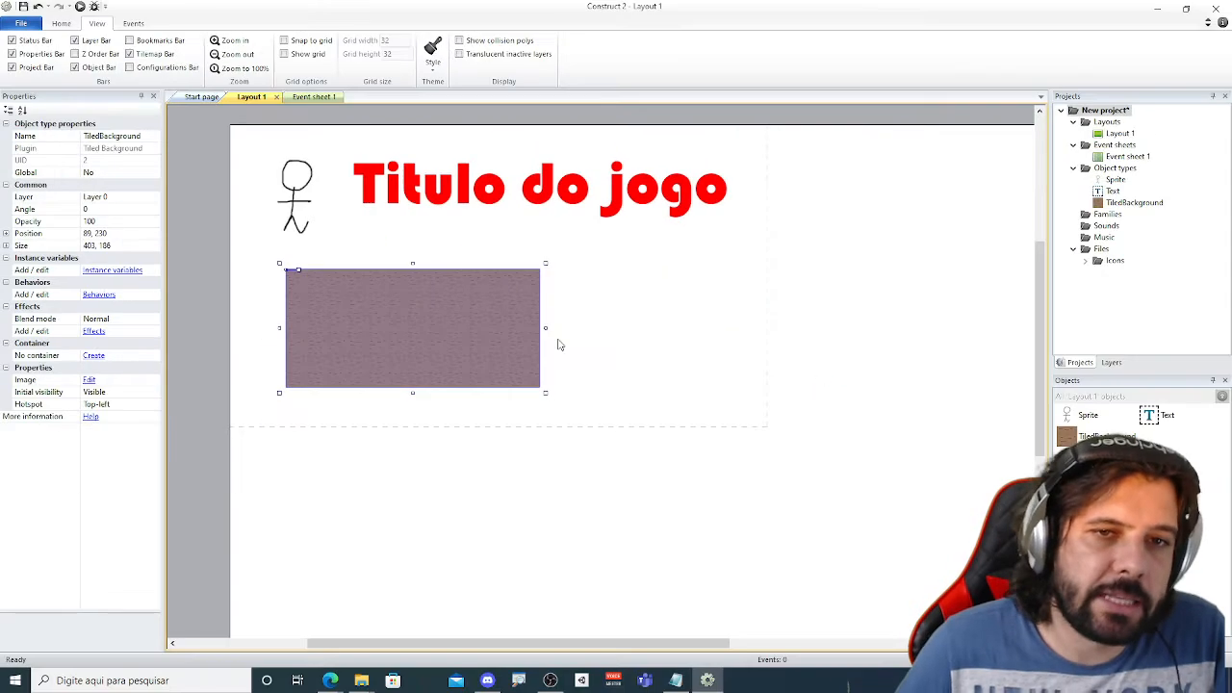
# Enlarge the brown tiled background to about 541 x 195 and move it right, clear of the area beneath the stick figure.
pyautogui.moveTo(546, 393); pyautogui.dragTo(628, 399)
pyautogui.moveTo(566, 356); pyautogui.dragTo(556, 358)
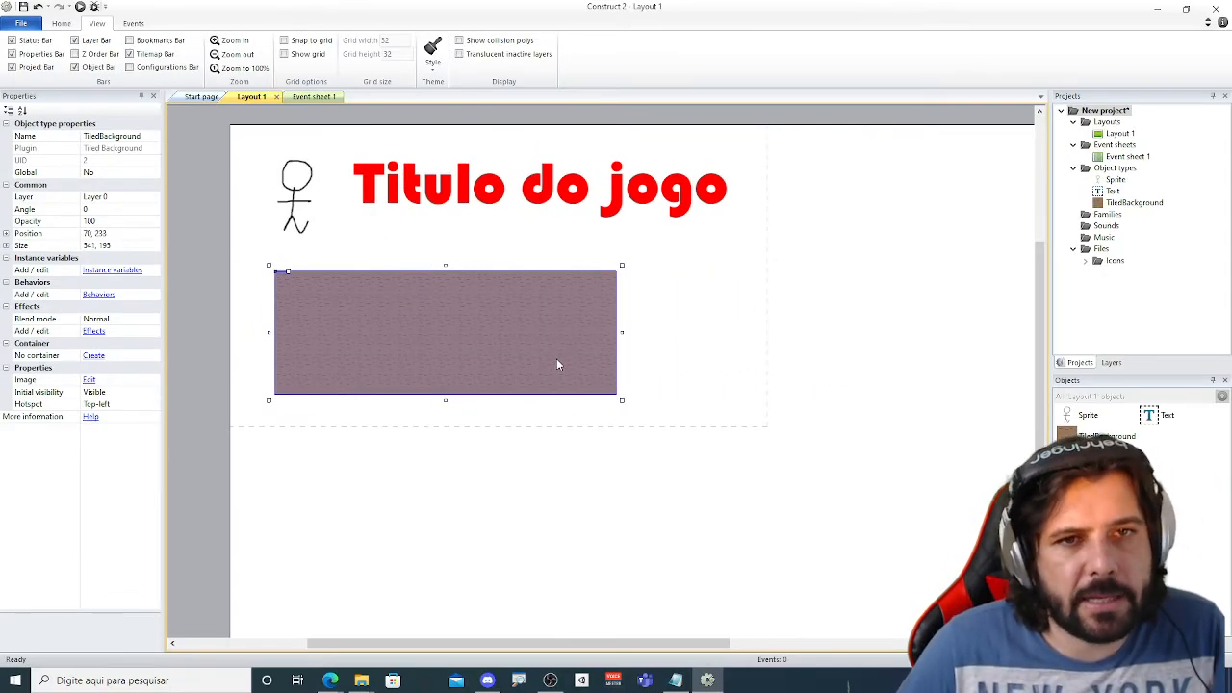
pyautogui.click(495, 431)
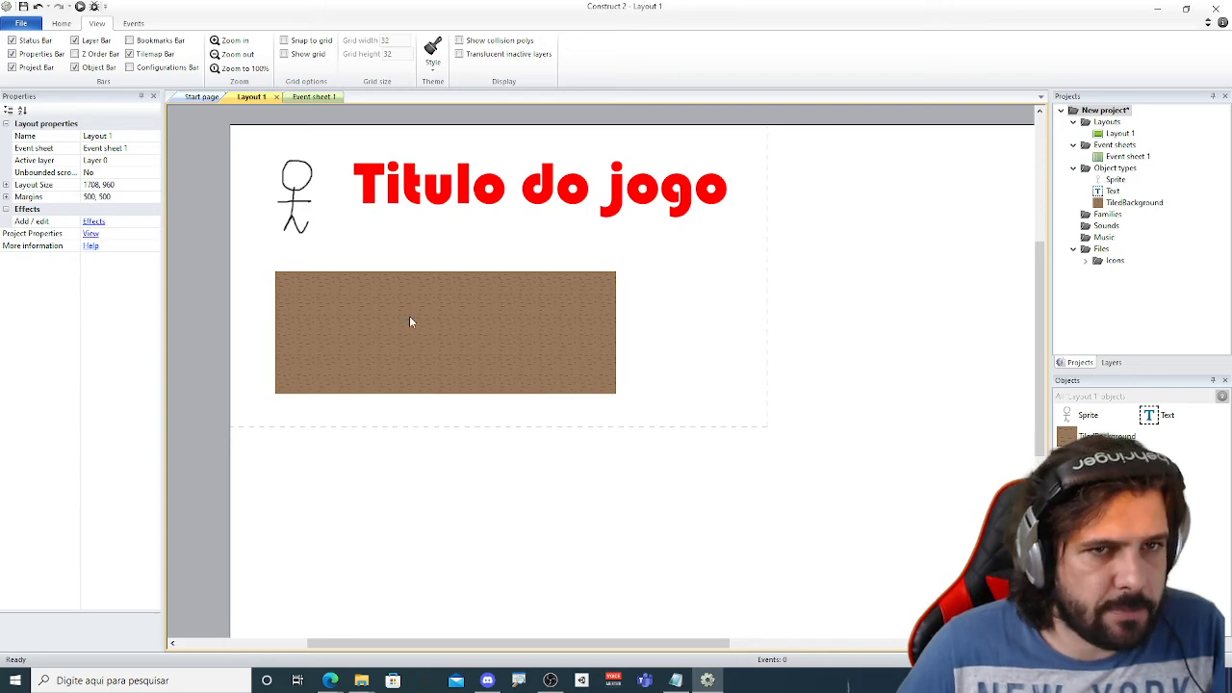
pyautogui.moveTo(409, 316); pyautogui.dragTo(395, 298)
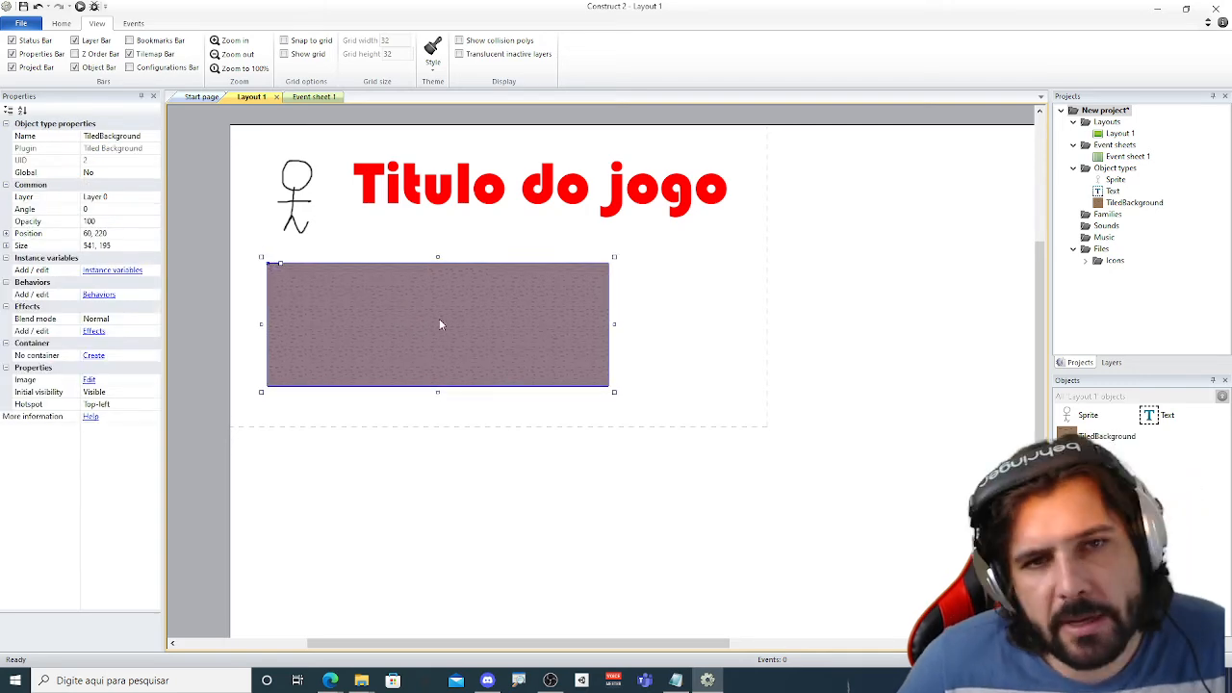
pyautogui.moveTo(521, 362); pyautogui.dragTo(867, 388)
# Insert a second Tiled Background object at about 121, 319 and fill its image with green: red 35, green 219, blue 80.
pyautogui.doubleClick(336, 363)
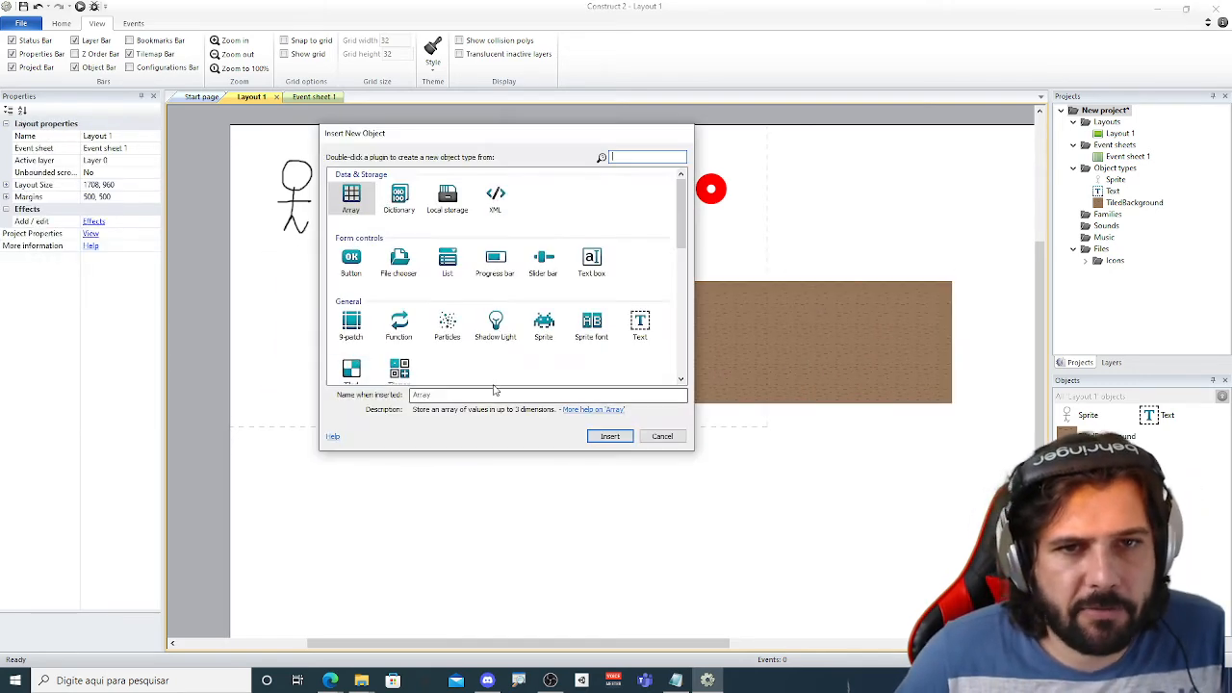
pyautogui.doubleClick(349, 374)
pyautogui.click(307, 328)
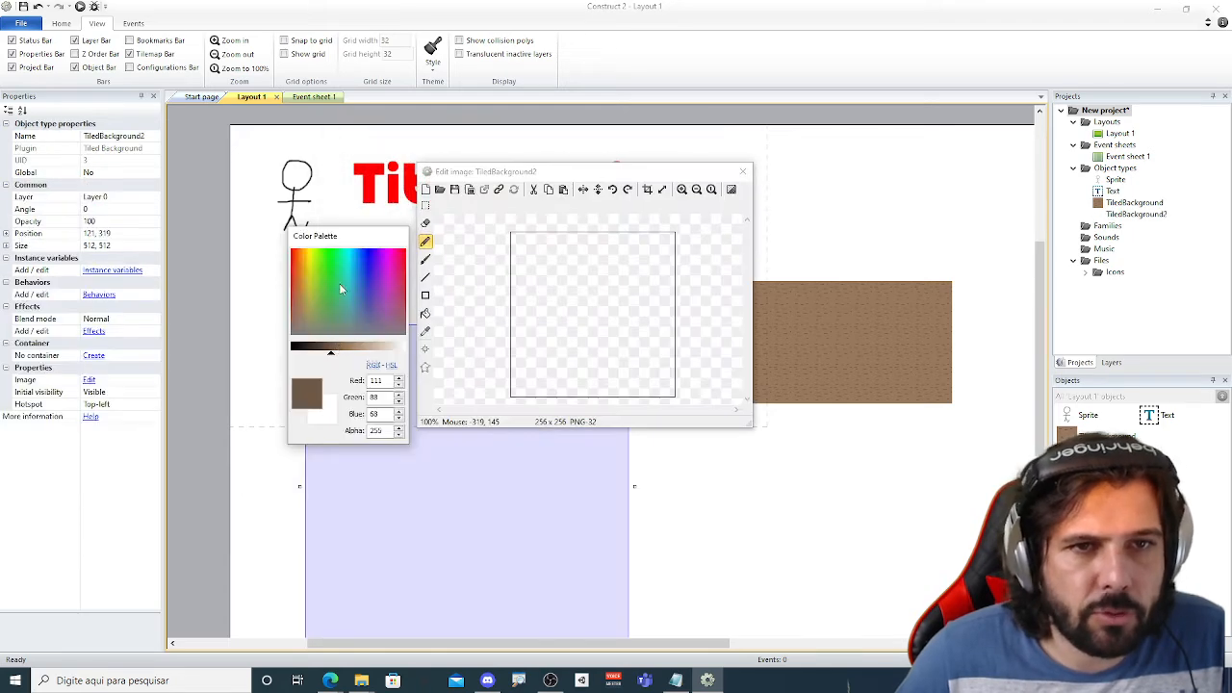
pyautogui.click(426, 313)
pyautogui.click(592, 313)
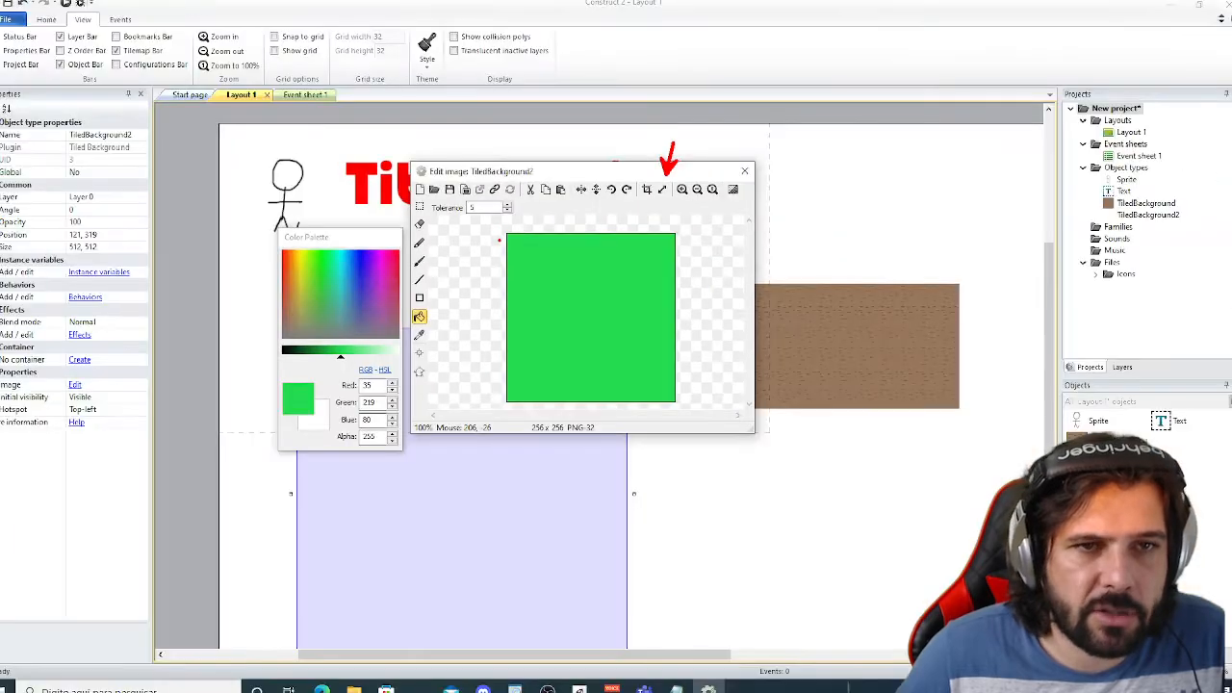
# Paint short wavy strokes across the green image with a size 12 brush in blue: red 23, green 73, blue 231.
pyautogui.click(366, 271)
pyautogui.click(426, 259)
pyautogui.moveTo(538, 268); pyautogui.dragTo(520, 277)
pyautogui.hotkey('ctrl', 'z')
pyautogui.moveTo(491, 206); pyautogui.dragTo(414, 206)
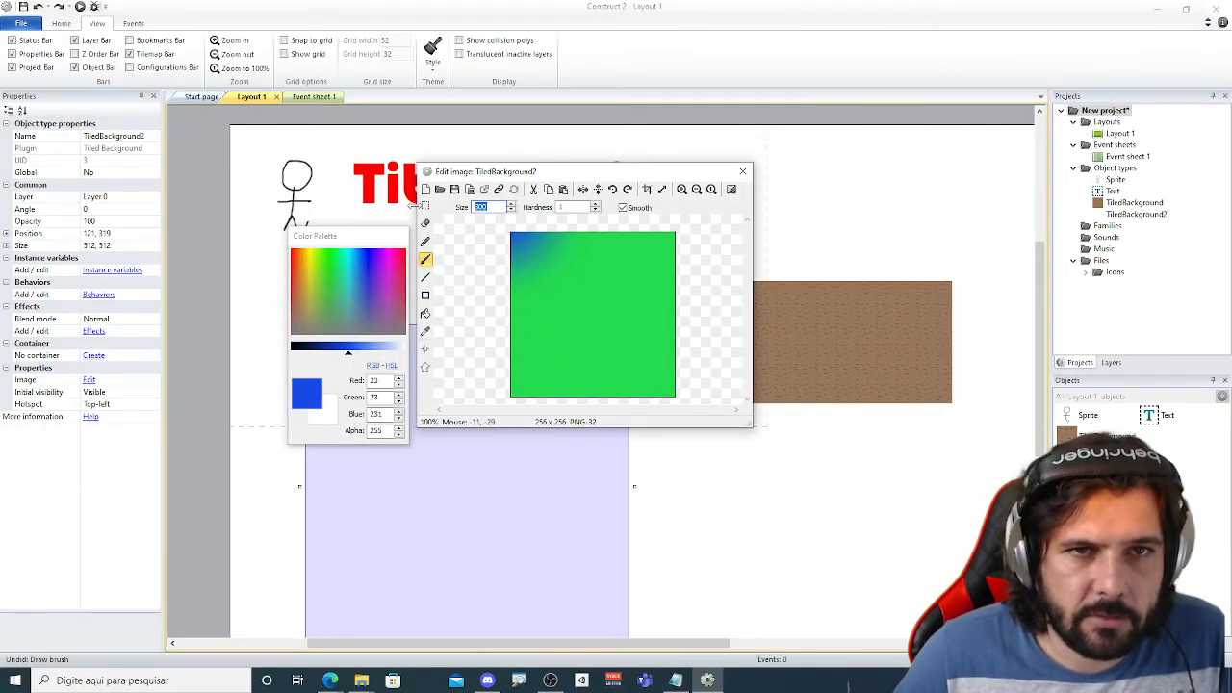
pyautogui.write('12')
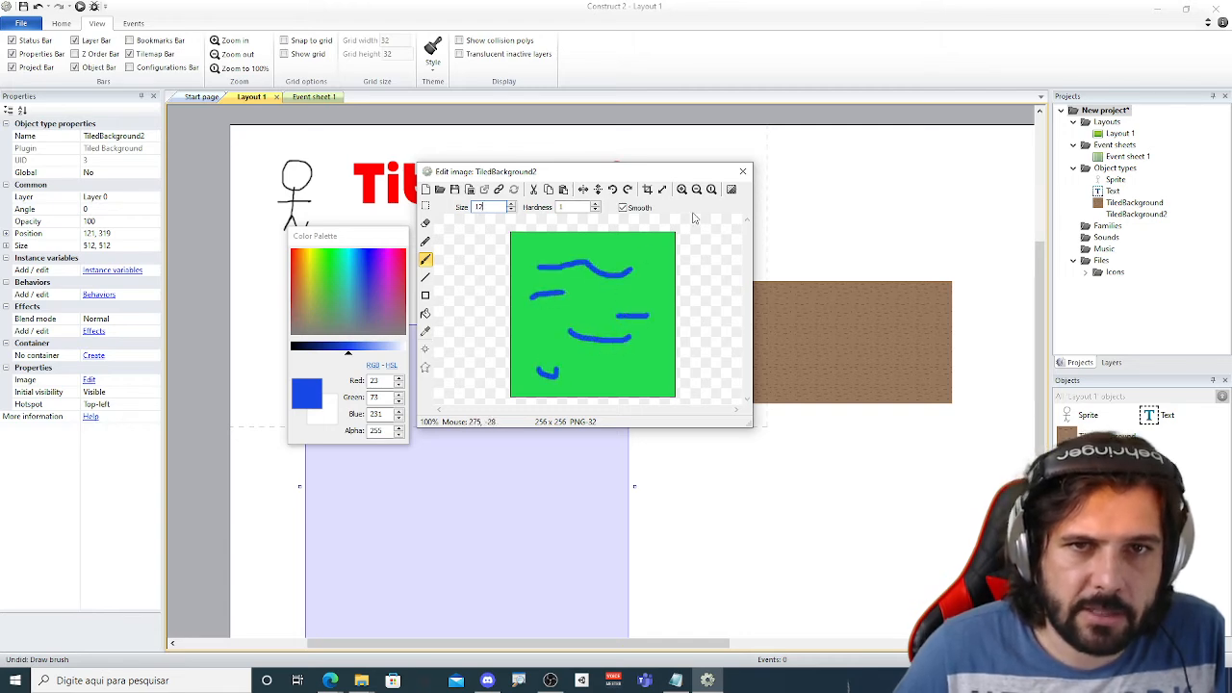
pyautogui.click(742, 172)
# Shrink the green tiled background to about 452 x 355 and place it below the title at about 143, 261.
pyautogui.moveTo(499, 458); pyautogui.dragTo(457, 347)
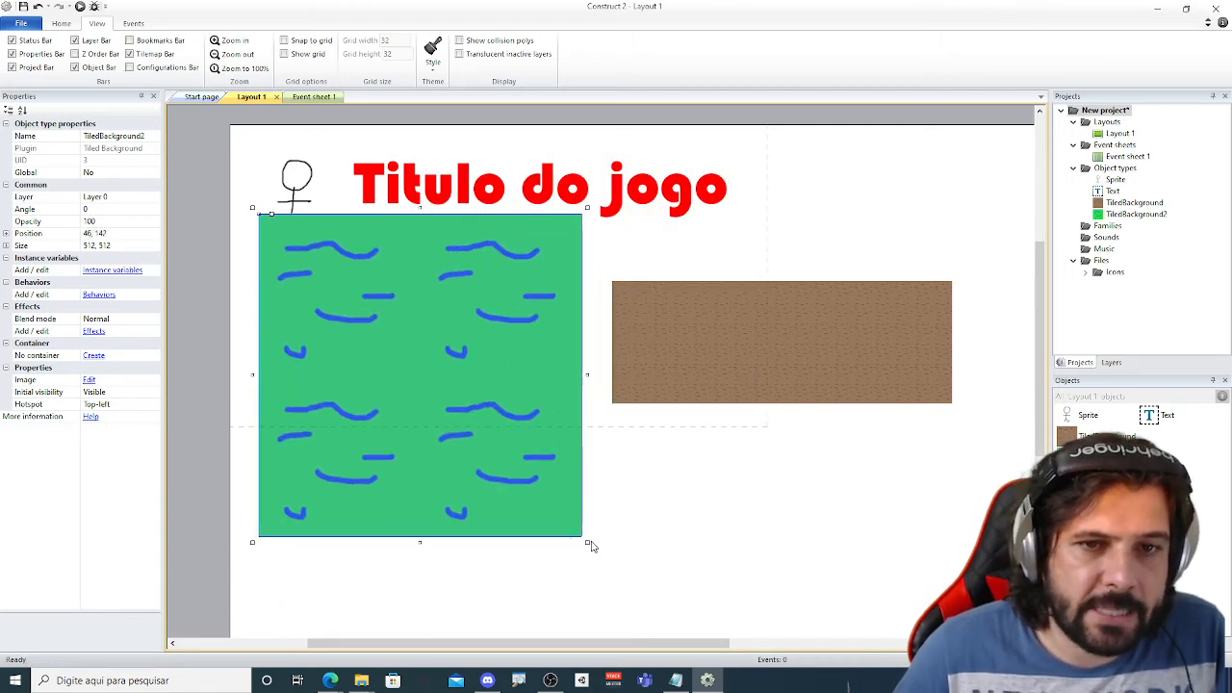
pyautogui.moveTo(592, 545); pyautogui.dragTo(553, 449)
pyautogui.moveTo(372, 325); pyautogui.dragTo(433, 401)
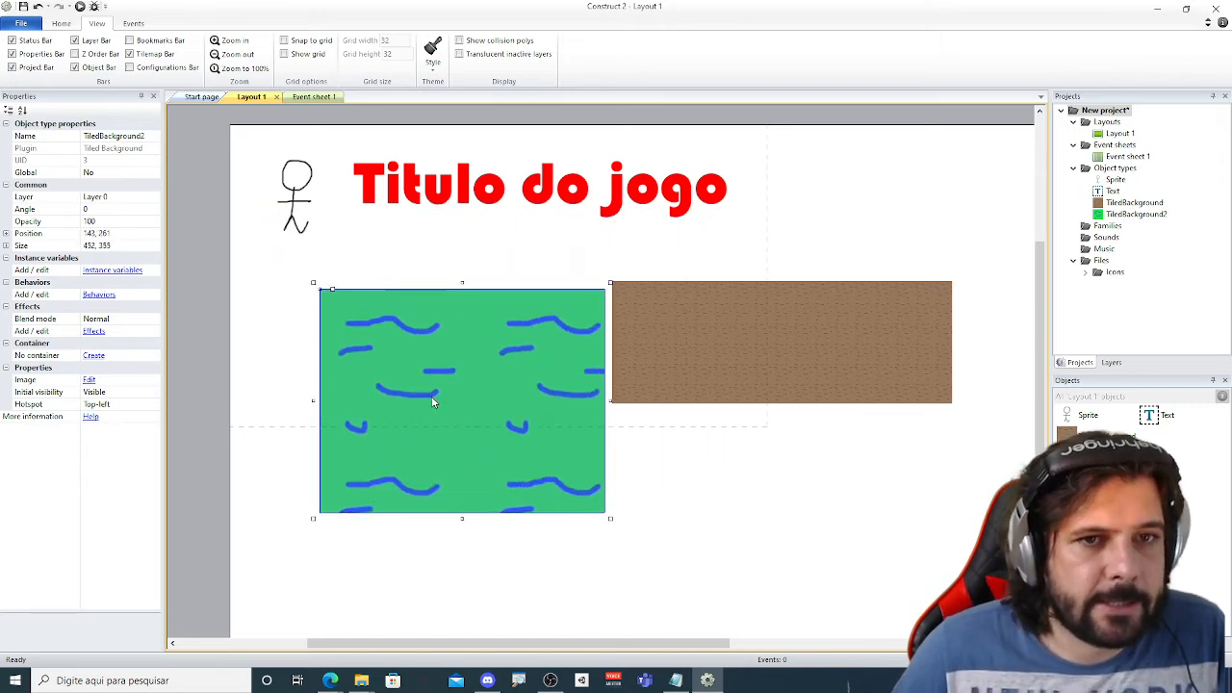
# Resize the green tiled background's image canvas to 32 x 32 pixels, using Stretch.
pyautogui.doubleClick(433, 401)
pyautogui.click(663, 190)
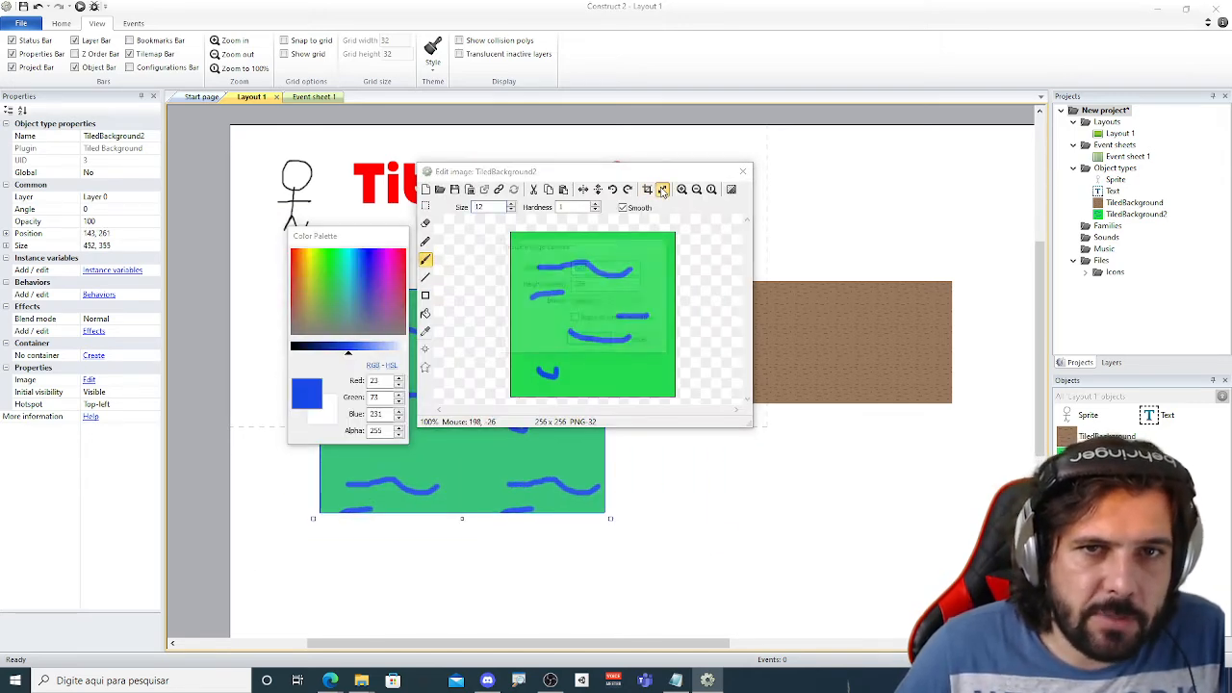
pyautogui.click(611, 302)
pyautogui.click(610, 308)
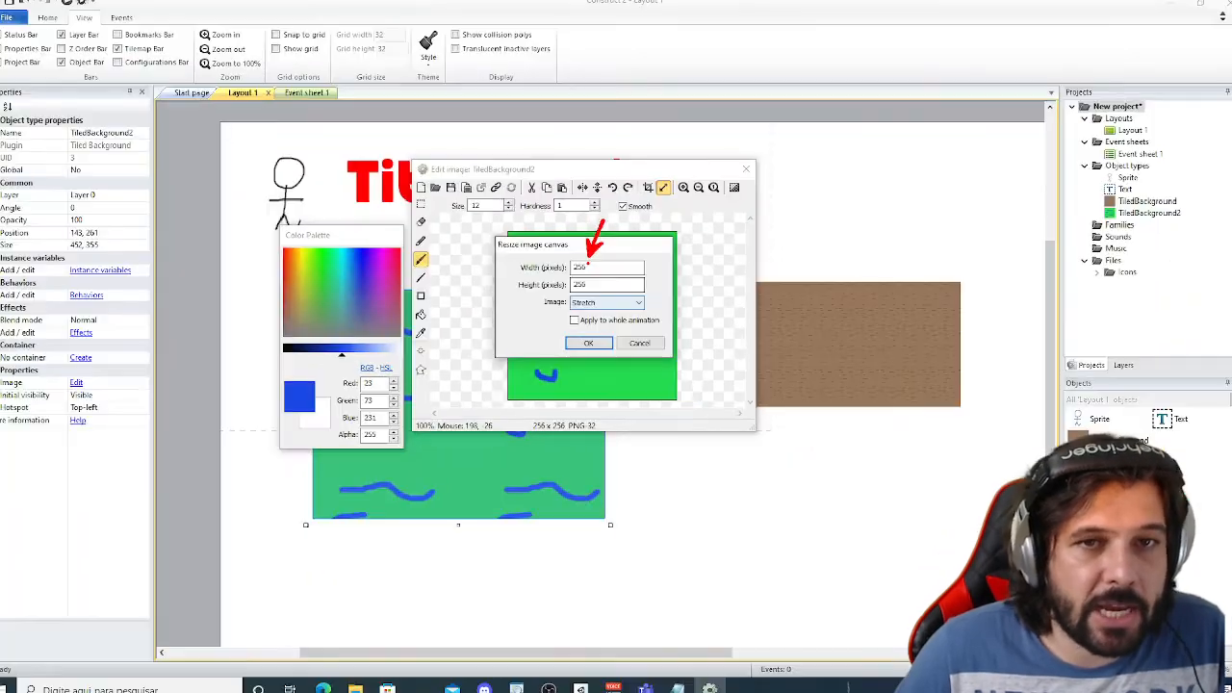
pyautogui.moveTo(599, 267); pyautogui.dragTo(537, 269)
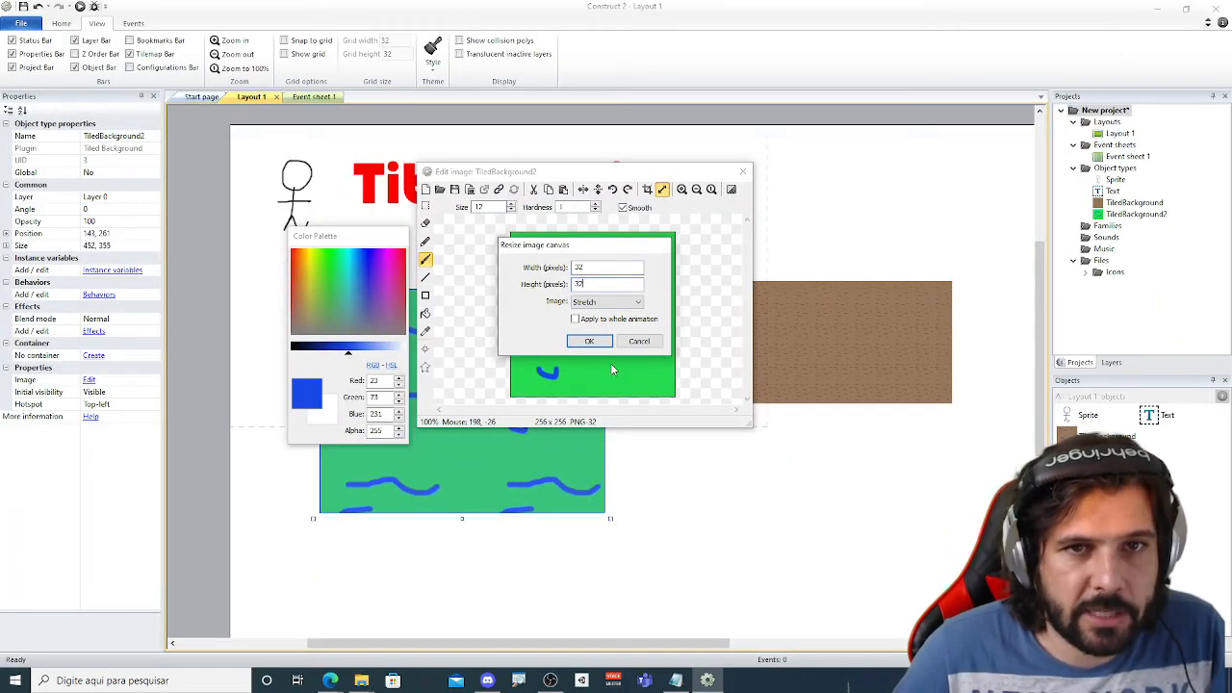
pyautogui.click(590, 341)
pyautogui.scroll(3, 599, 320)
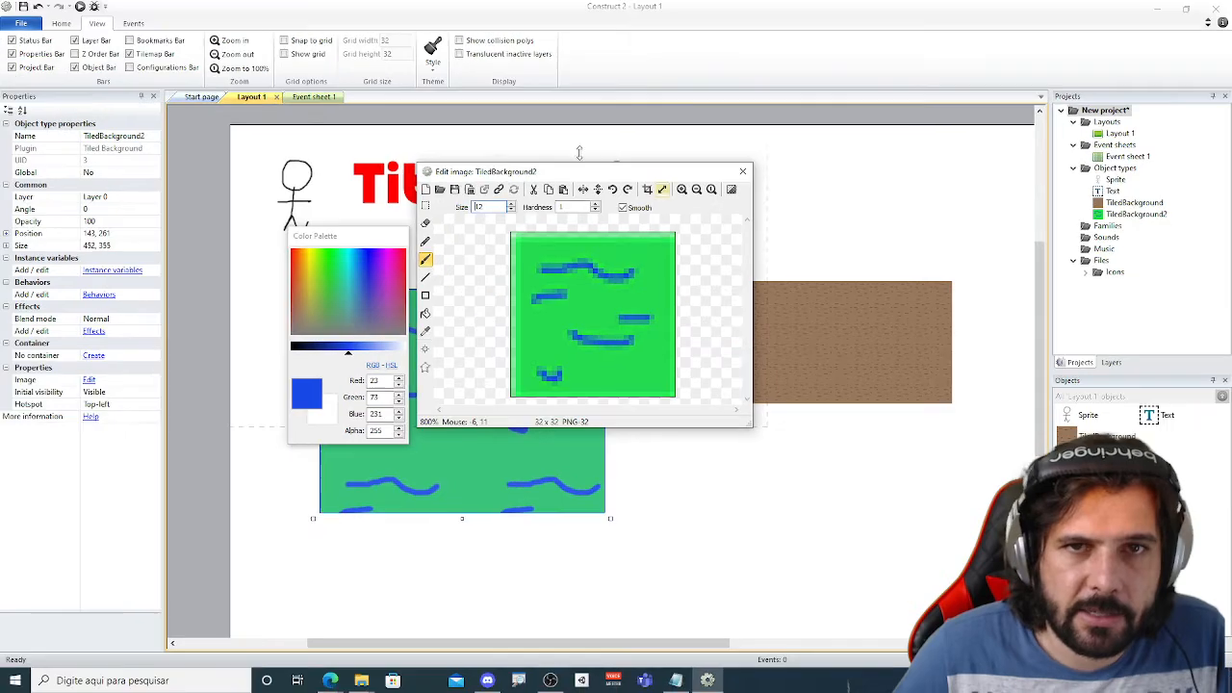
pyautogui.moveTo(683, 52); pyautogui.dragTo(1219, 60)
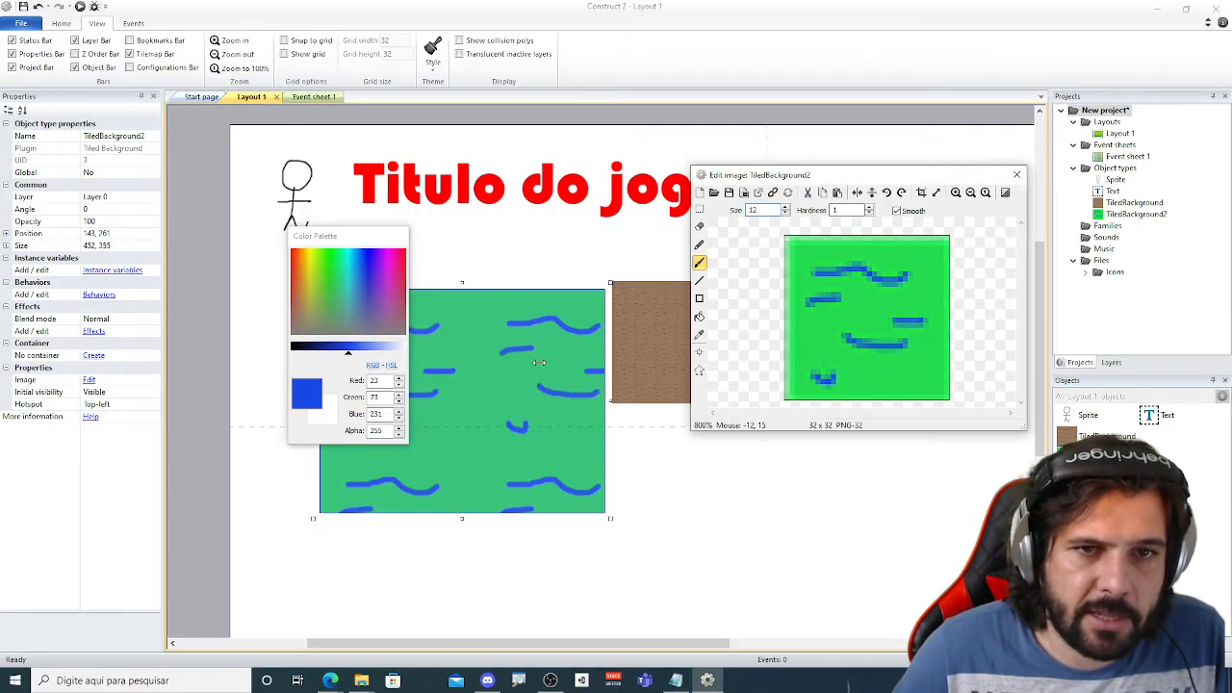
pyautogui.click(1017, 174)
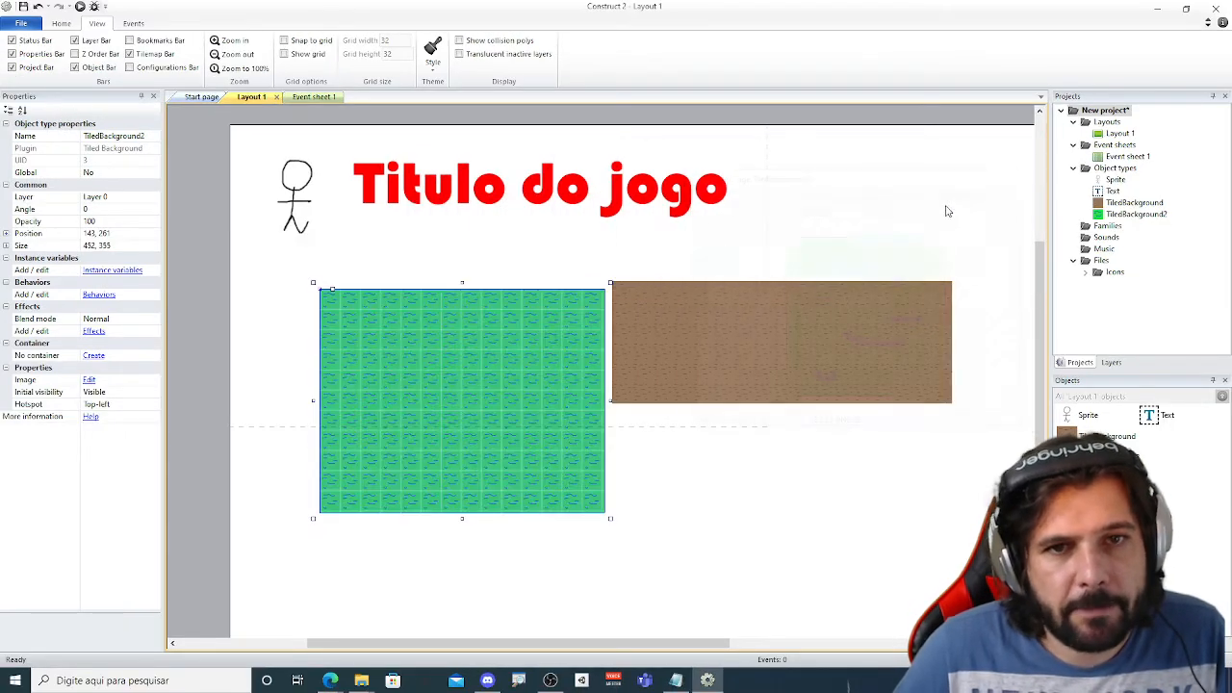
# Shrink the green tiled background to about 326 x 153 and move the brown one beside it, at about 449, 245.
pyautogui.moveTo(513, 430); pyautogui.dragTo(477, 388)
pyautogui.moveTo(577, 476); pyautogui.dragTo(496, 348)
pyautogui.moveTo(453, 317); pyautogui.dragTo(456, 360)
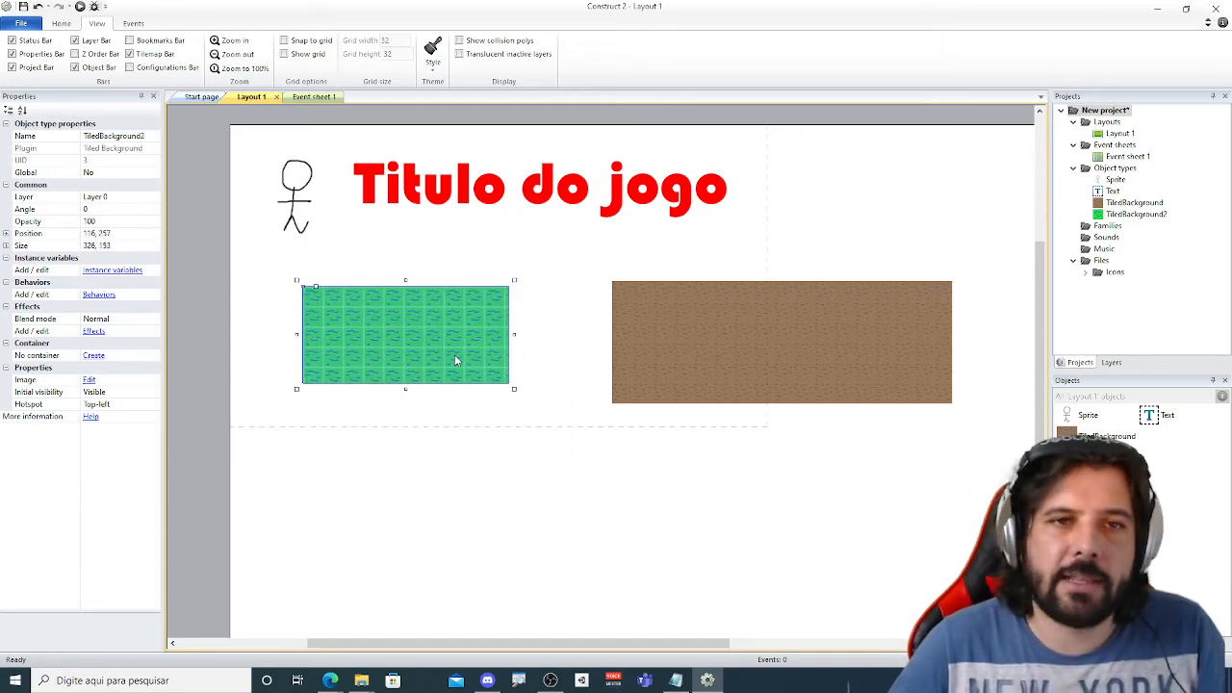
pyautogui.moveTo(456, 360); pyautogui.dragTo(435, 375)
pyautogui.moveTo(701, 378); pyautogui.dragTo(563, 379)
pyautogui.hotkey('ctrl', '1')
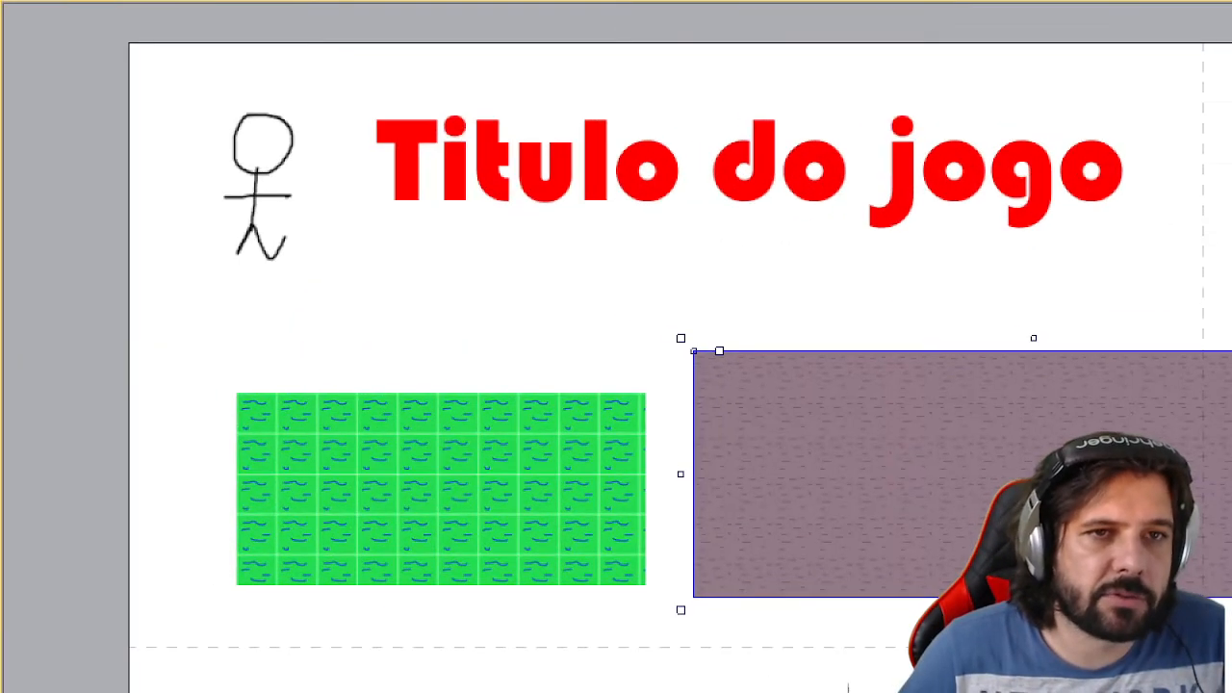
pyautogui.click(331, 204)
pyautogui.keyDown('ctrl'); pyautogui.keyDown('shift'); pyautogui.moveTo(316, 208); pyautogui.dragTo(377, 249); pyautogui.keyUp('shift'); pyautogui.keyUp('ctrl')
pyautogui.press('t')
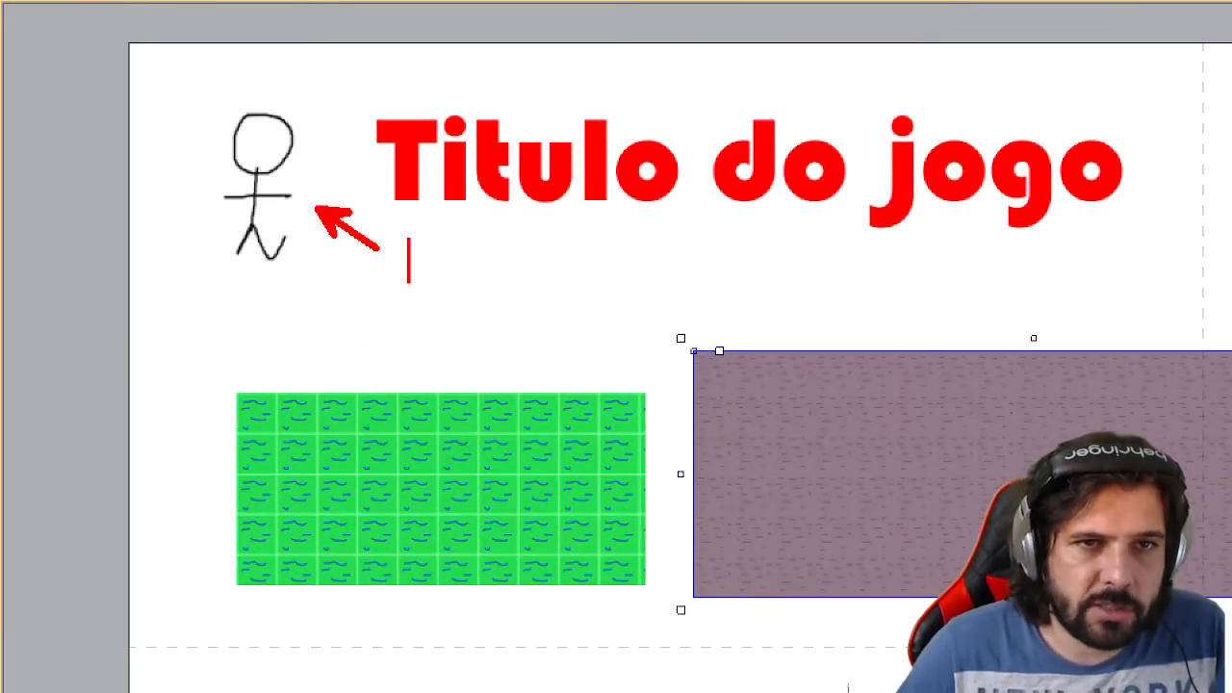
pyautogui.write('64X64')
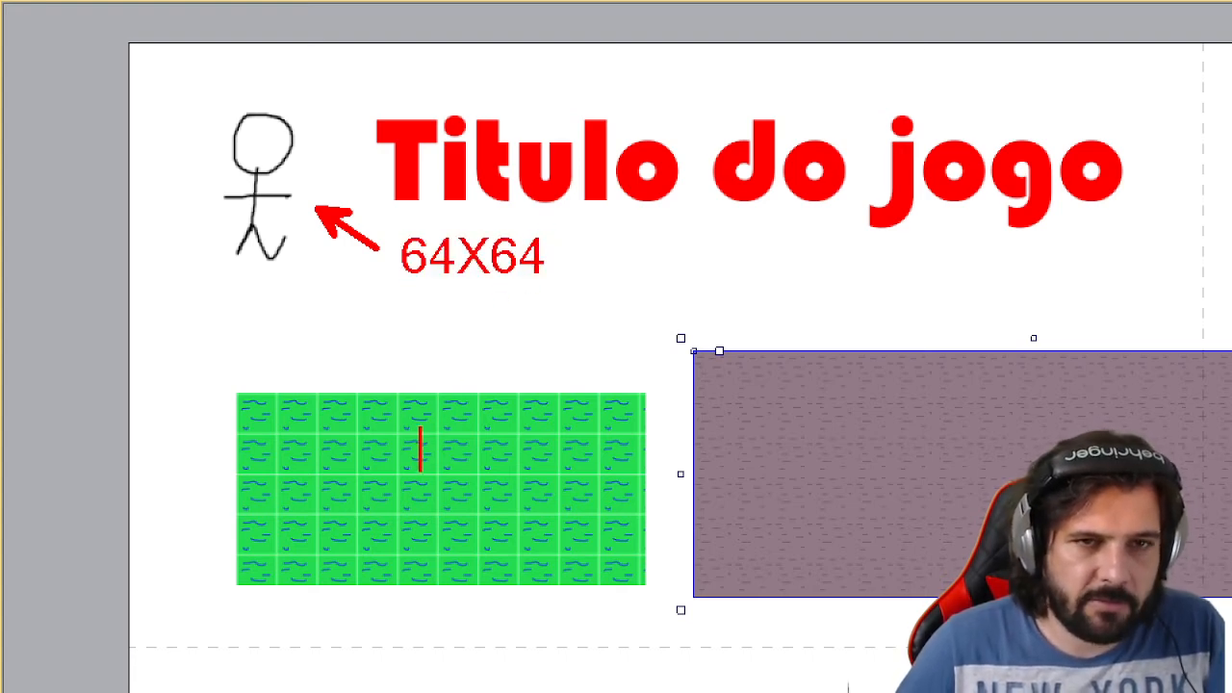
pyautogui.press('Escape')
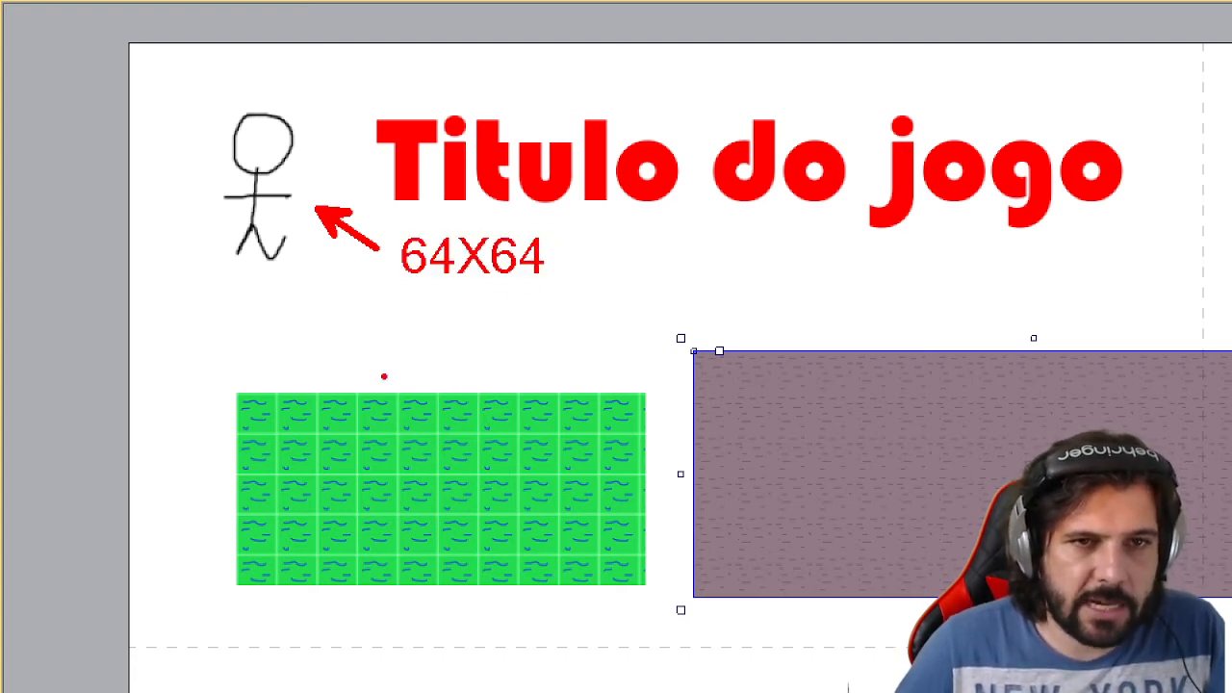
pyautogui.keyDown('ctrl'); pyautogui.keyDown('shift'); pyautogui.moveTo(379, 395); pyautogui.dragTo(397, 348); pyautogui.keyUp('shift'); pyautogui.keyUp('ctrl')
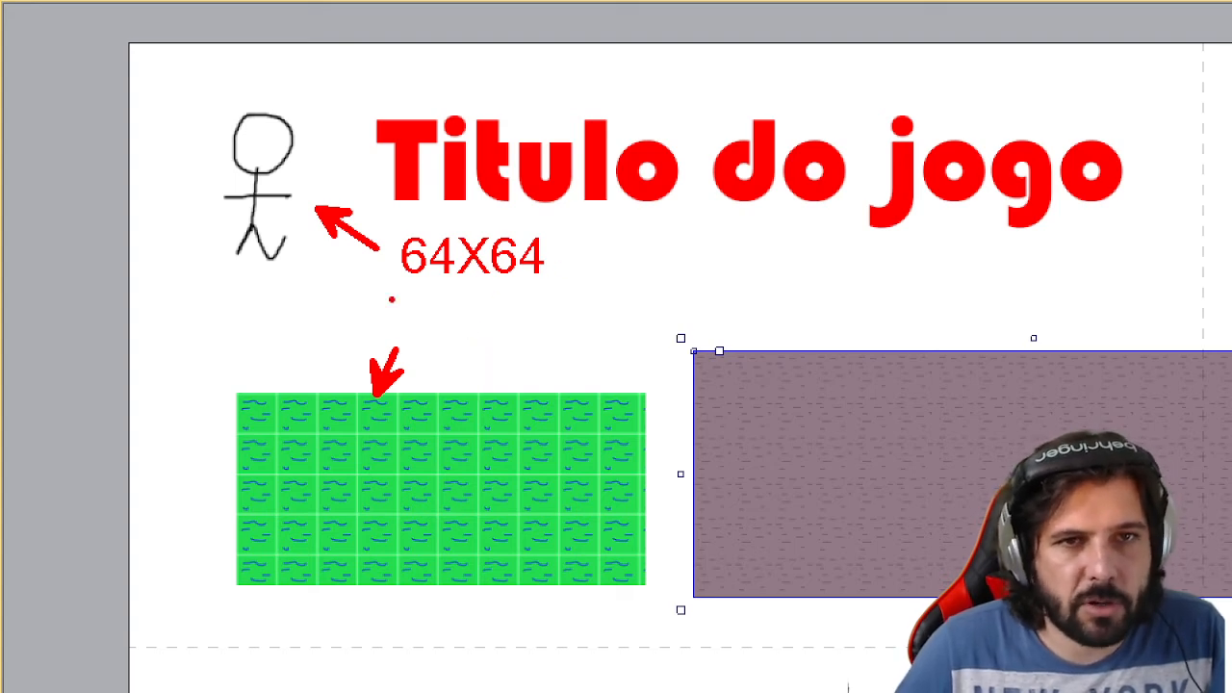
pyautogui.press('Escape')
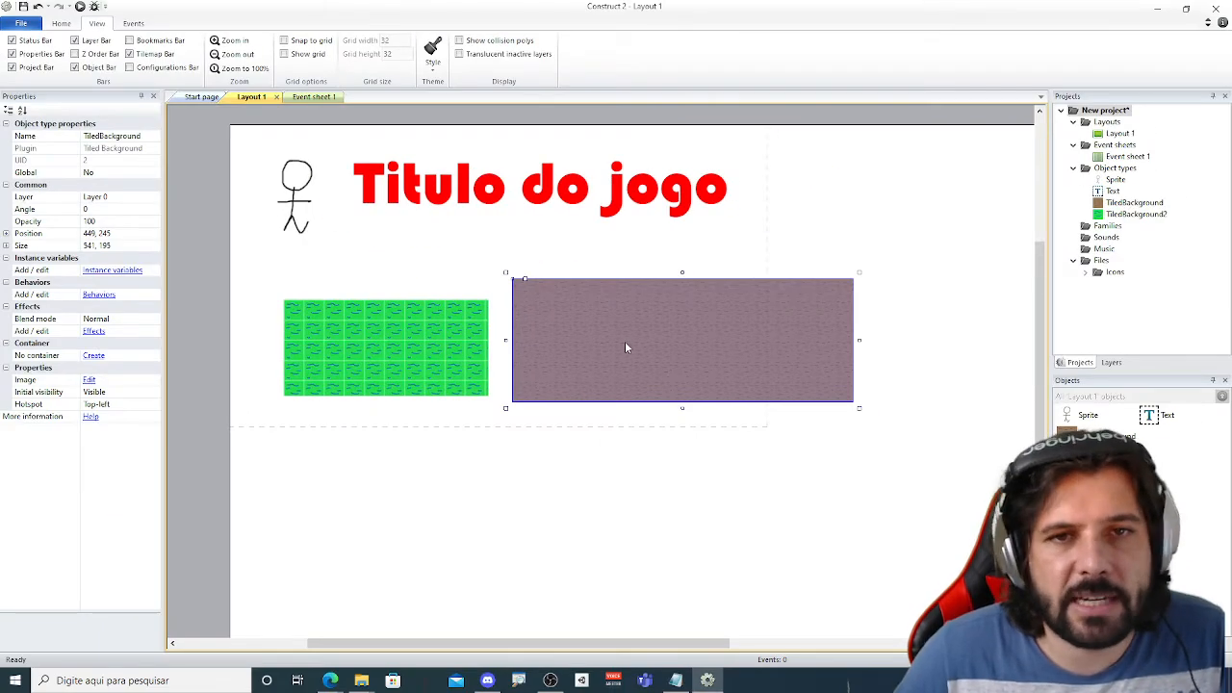
# Shrink the brown tiled background to about 401 x 159 and arrange both tiled backgrounds side by side just below the title.
pyautogui.moveTo(626, 343); pyautogui.dragTo(606, 337)
pyautogui.moveTo(430, 352); pyautogui.dragTo(406, 344)
pyautogui.moveTo(635, 373); pyautogui.dragTo(595, 366)
pyautogui.moveTo(797, 395); pyautogui.dragTo(711, 372)
pyautogui.moveTo(666, 346); pyautogui.dragTo(707, 354)
pyautogui.moveTo(428, 355); pyautogui.dragTo(418, 347)
pyautogui.click(435, 258)
pyautogui.moveTo(548, 318); pyautogui.dragTo(536, 330)
pyautogui.click(503, 249)
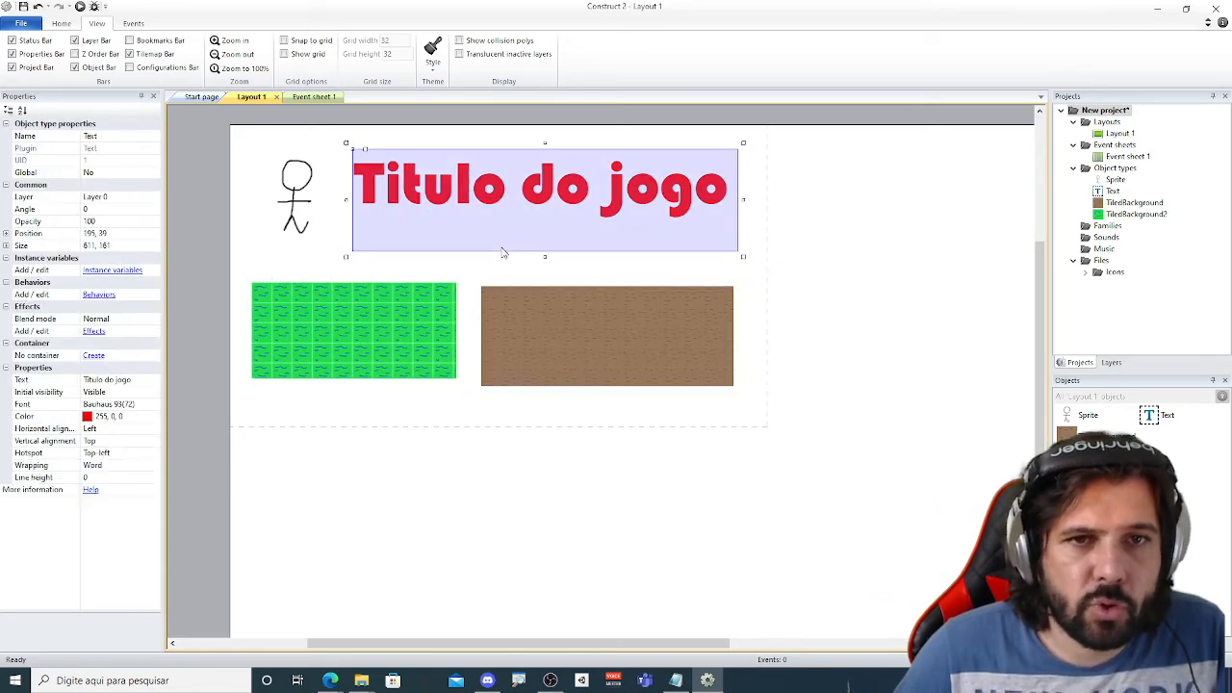
pyautogui.click(472, 265)
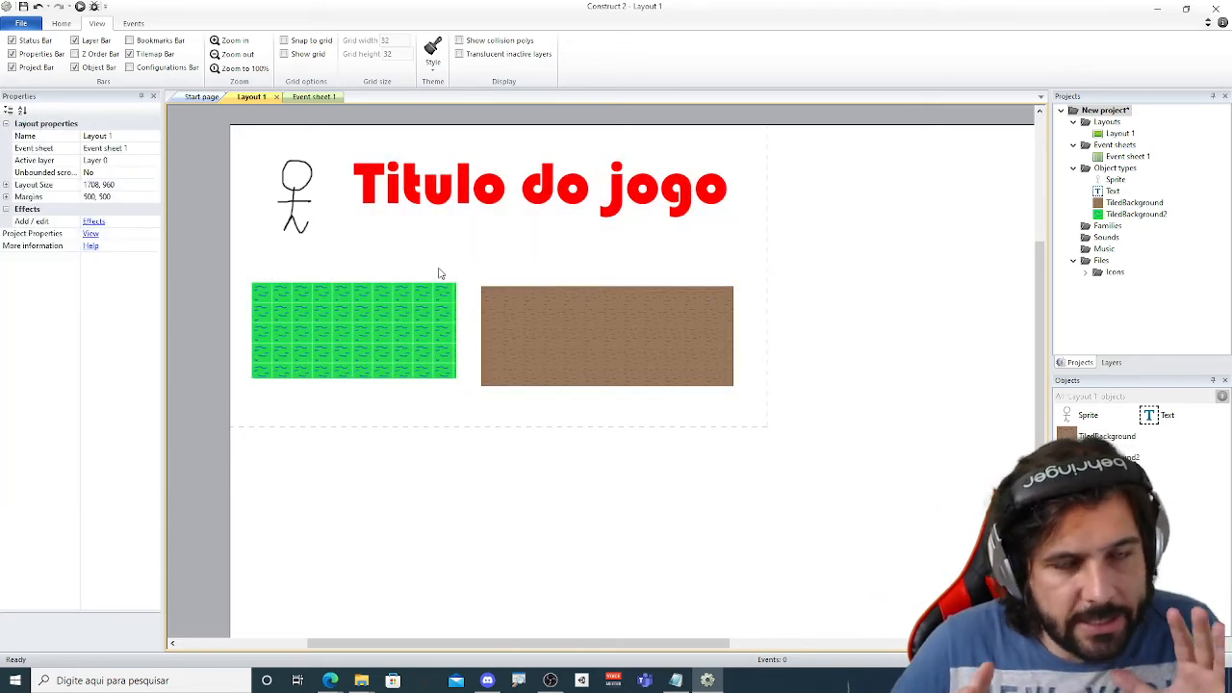
pyautogui.moveTo(434, 332); pyautogui.dragTo(433, 300)
pyautogui.moveTo(565, 355); pyautogui.dragTo(565, 298)
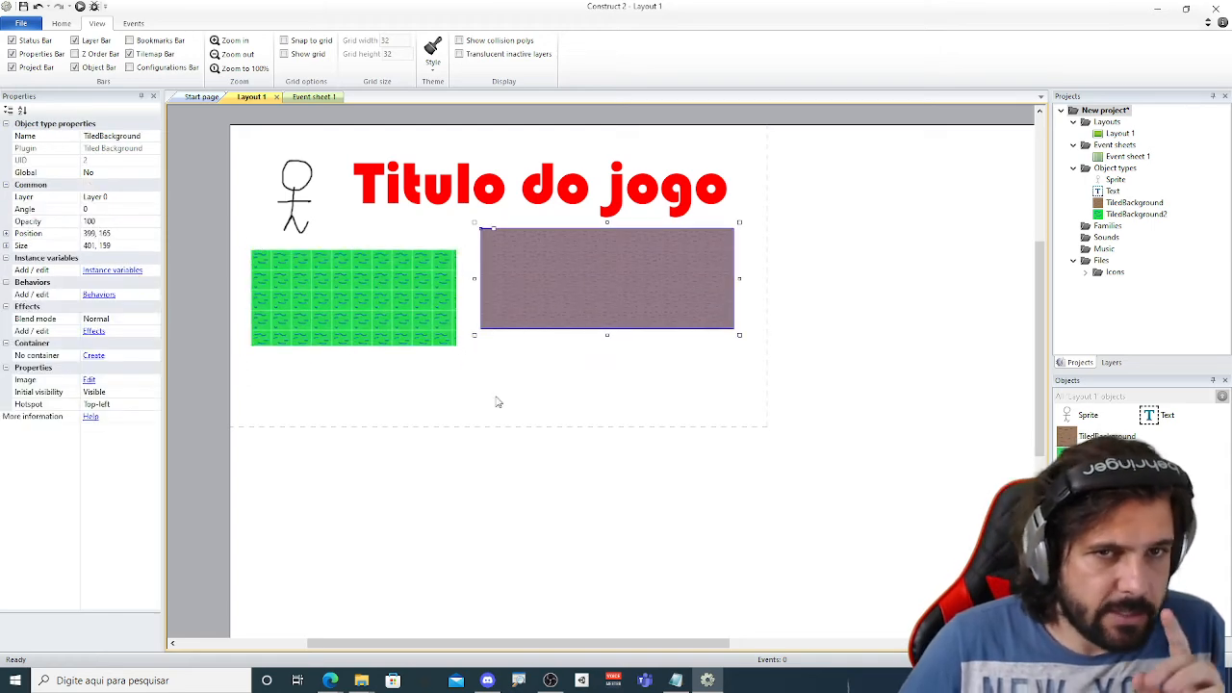
# Insert a Keyboard input object into the project.
pyautogui.doubleClick(481, 377)
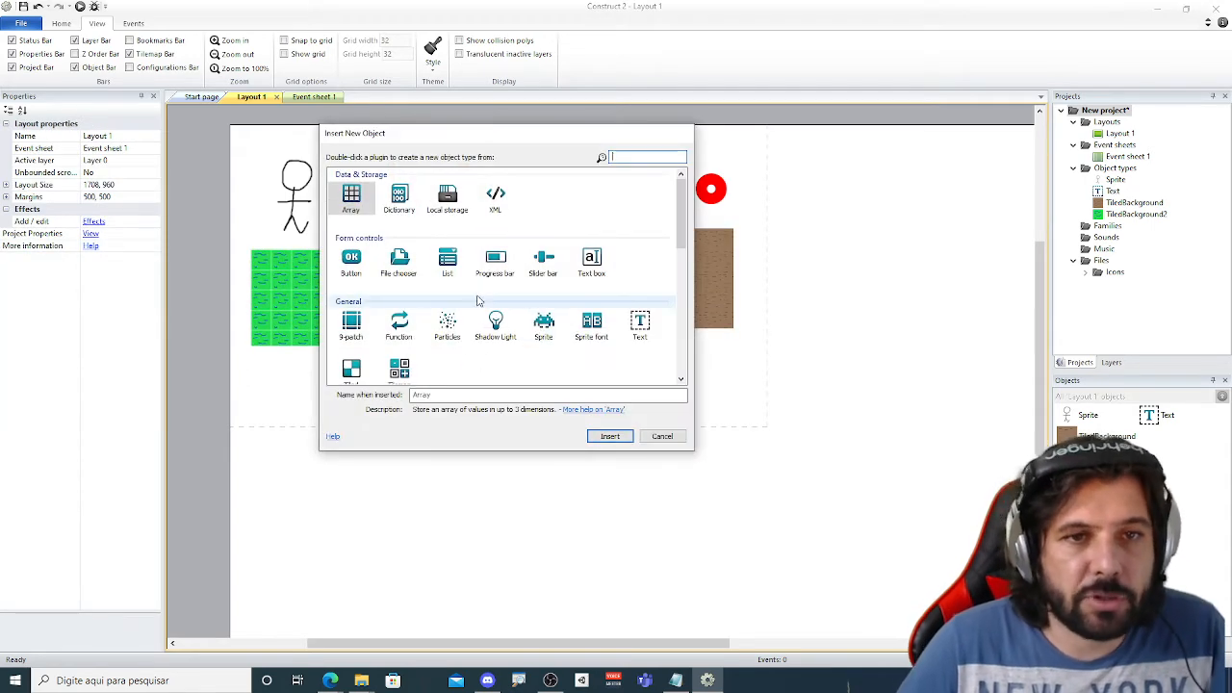
pyautogui.scroll(-3, 477, 305)
pyautogui.scroll(-2, 474, 304)
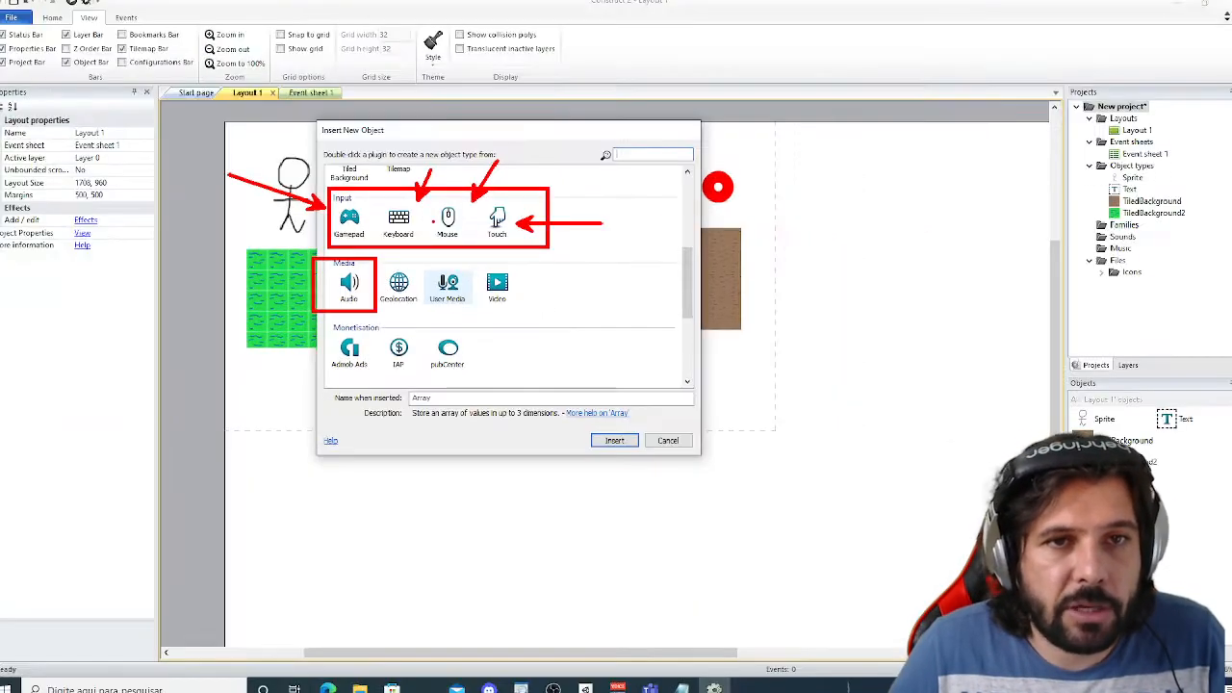
pyautogui.doubleClick(402, 228)
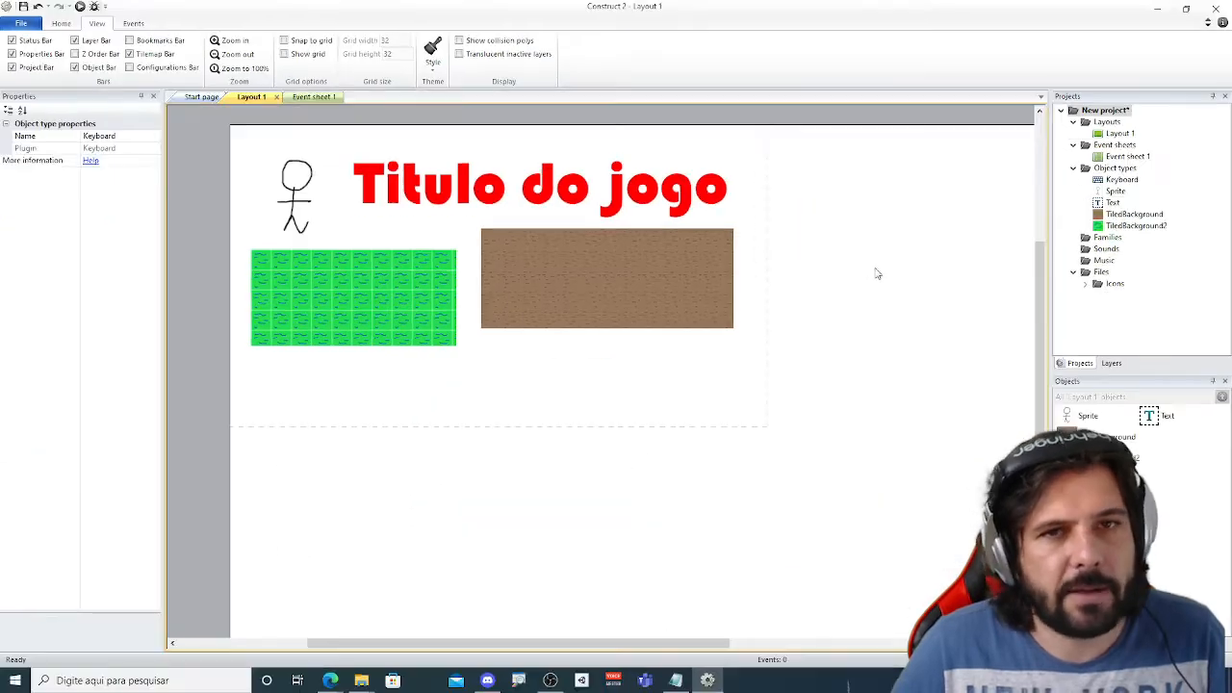
# Insert an Audio object into the project and check it among the project's object types.
pyautogui.doubleClick(729, 353)
pyautogui.scroll(-3, 446, 330)
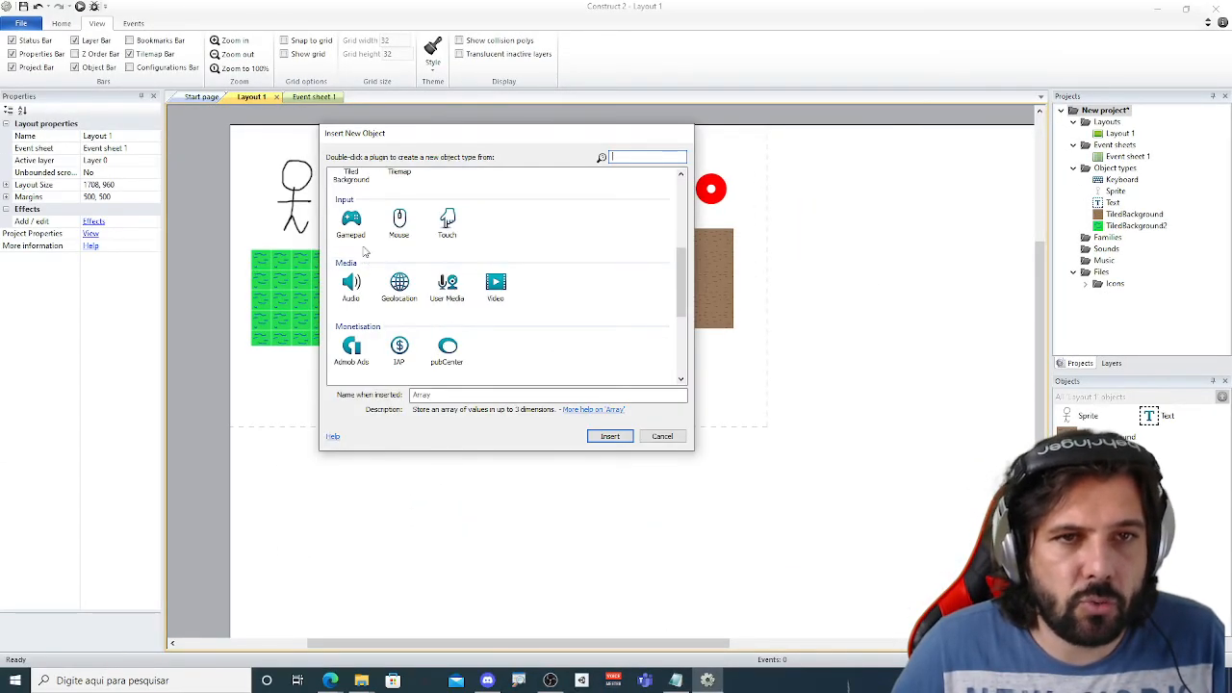
pyautogui.scroll(1, 365, 251)
pyautogui.scroll(-1, 358, 289)
pyautogui.click(355, 283)
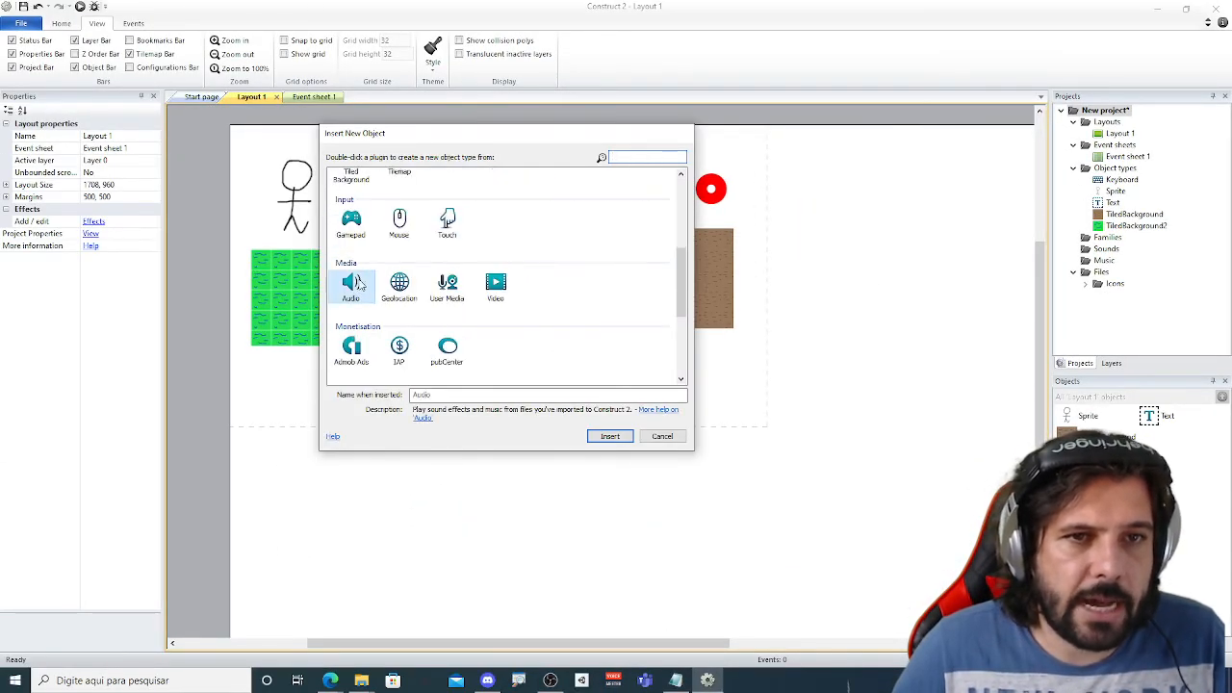
pyautogui.doubleClick(356, 284)
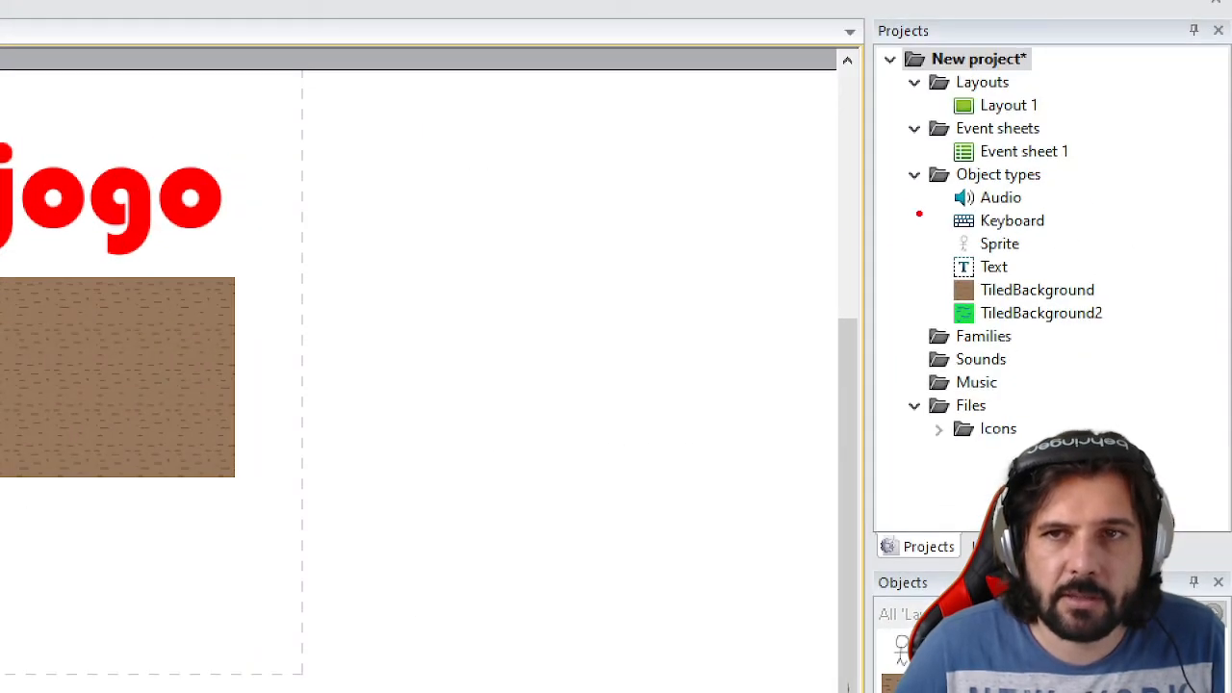
pyautogui.keyDown('ctrl'); pyautogui.keyDown('shift'); pyautogui.moveTo(920, 214); pyautogui.dragTo(815, 245); pyautogui.keyUp('shift'); pyautogui.keyUp('ctrl')
pyautogui.moveTo(948, 169)
pyautogui.mouseDown()
pyautogui.moveTo(1096, 160)
pyautogui.moveTo(842, 173)
pyautogui.mouseUp()
pyautogui.press('Escape')
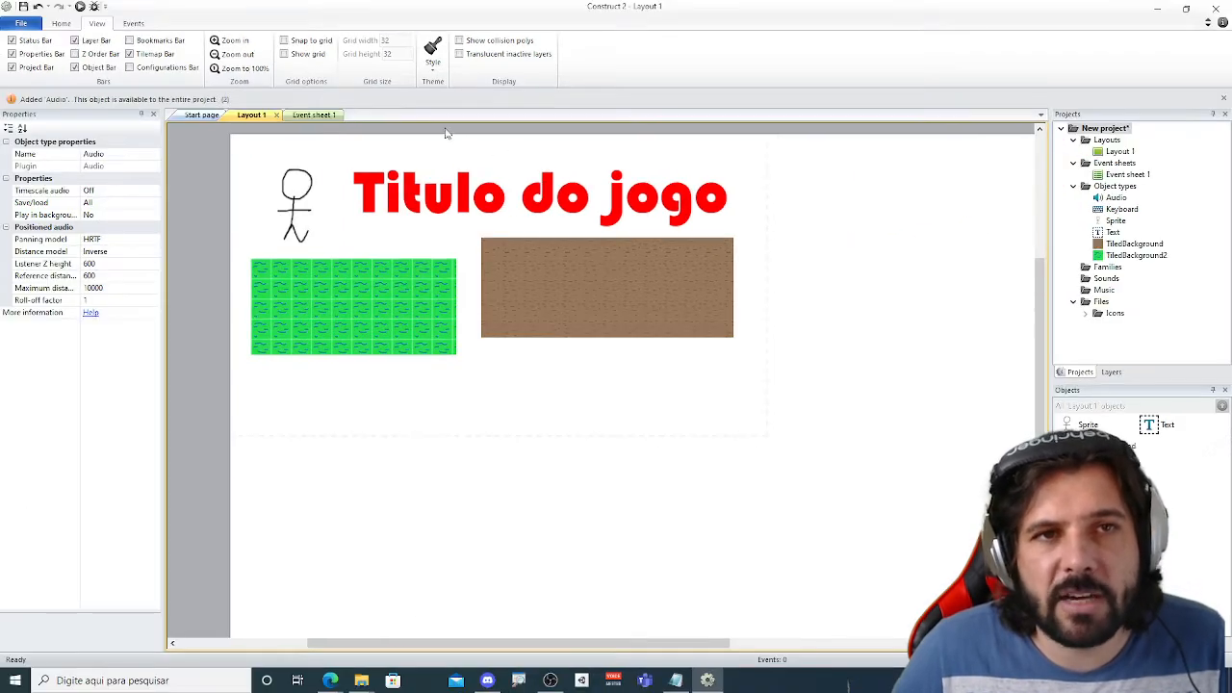
# View Audio among the condition objects for a new event in Event sheet 1, then return to Layout 1 without adding one.
pyautogui.click(314, 115)
pyautogui.click(214, 119)
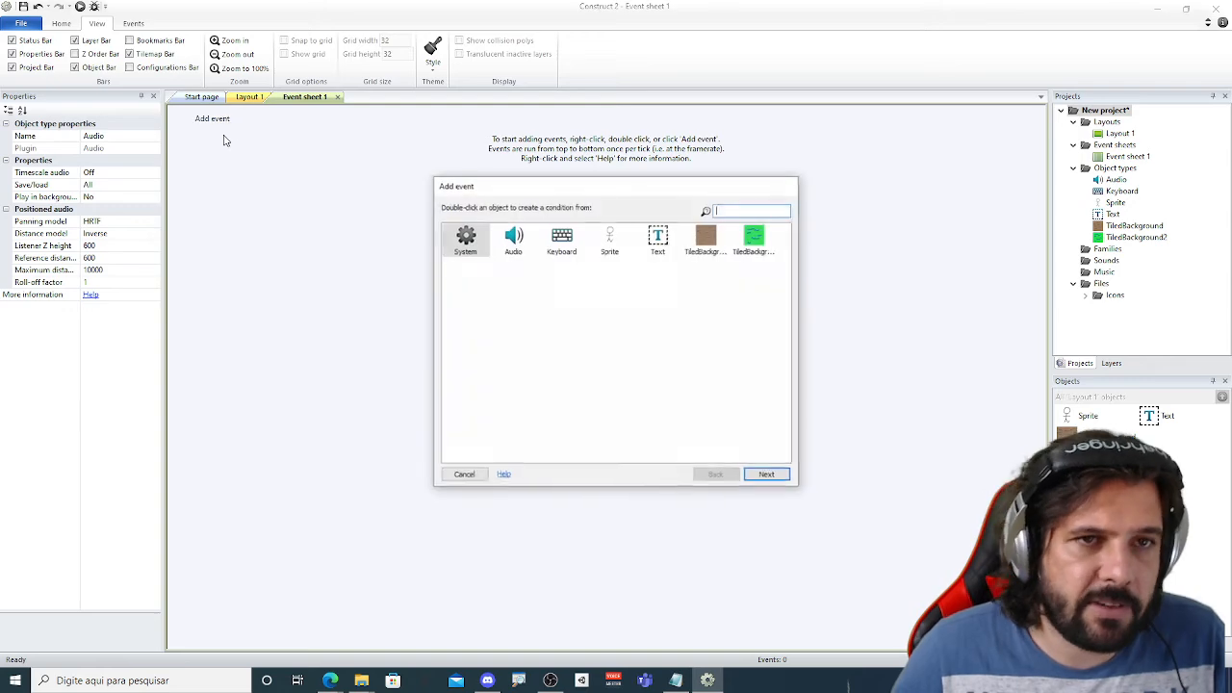
pyautogui.click(510, 241)
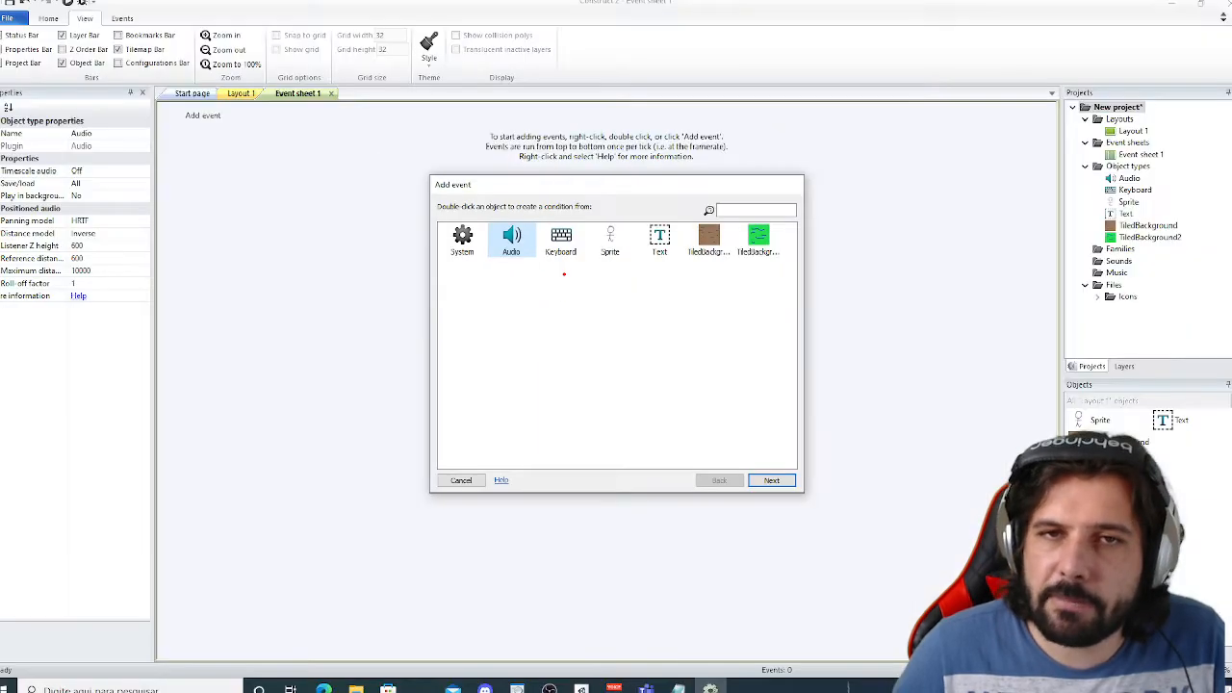
pyautogui.press('Escape')
pyautogui.click(252, 98)
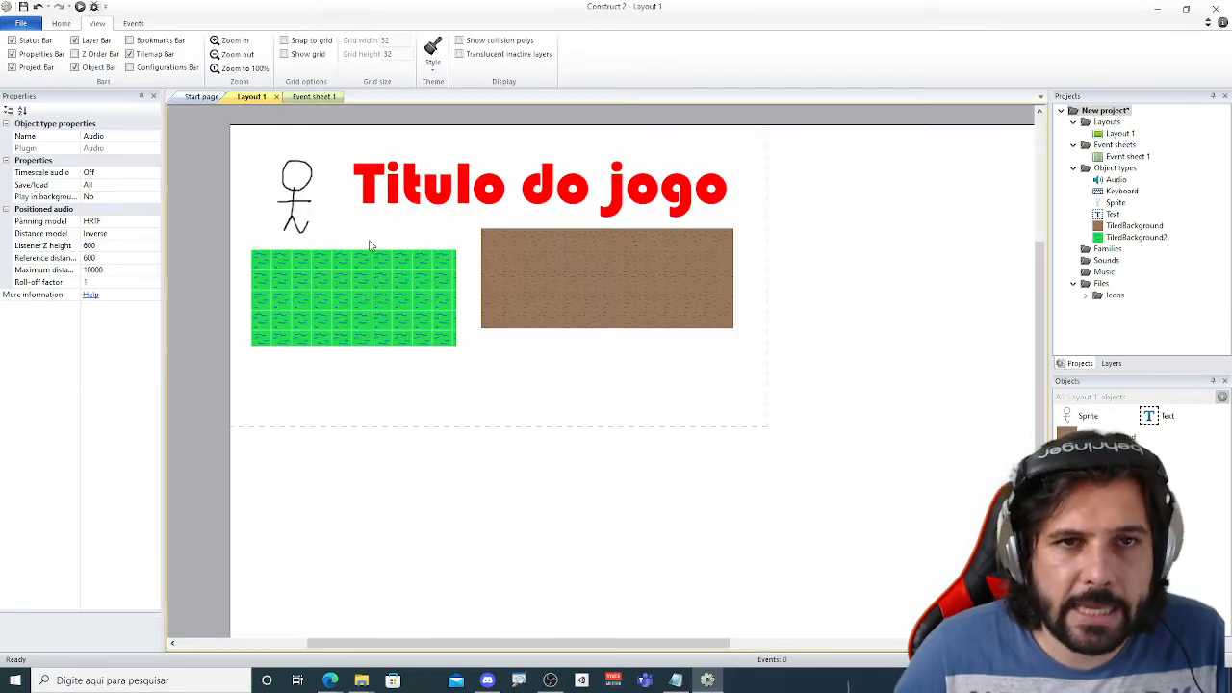
# Examine the insertable General object types, focusing on Particles, 9-patch, Tilemap, Function and Shadow Light.
pyautogui.doubleClick(498, 363)
pyautogui.scroll(-2, 540, 280)
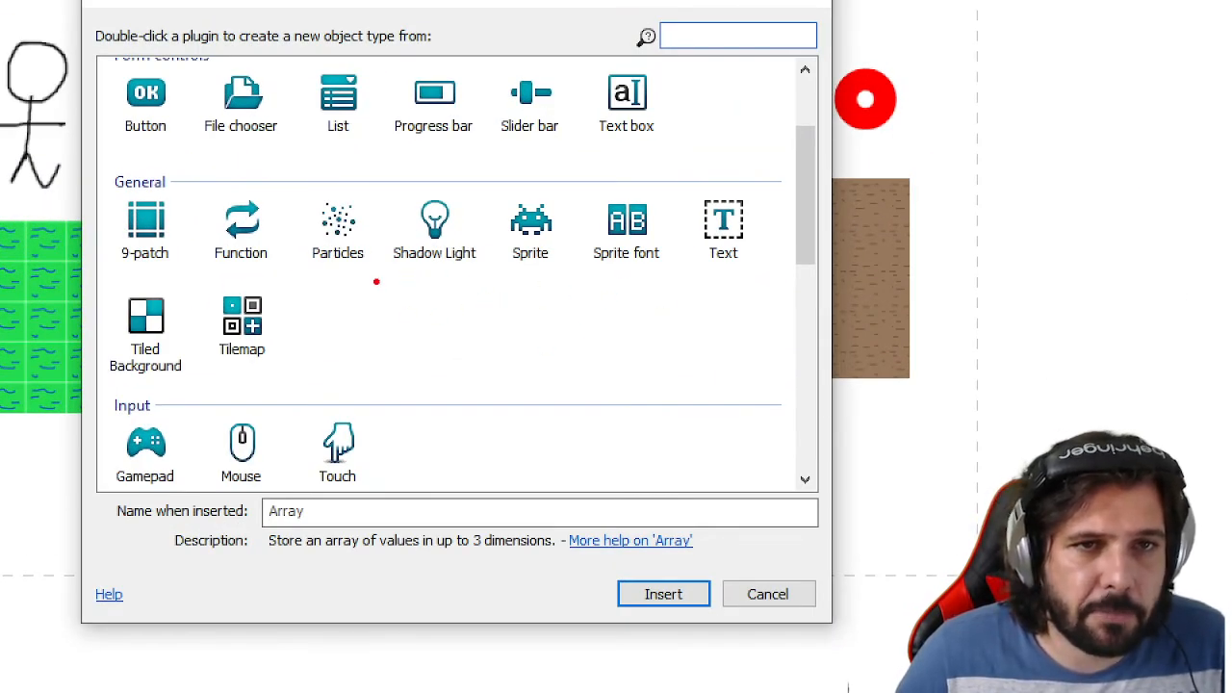
pyautogui.moveTo(333, 275); pyautogui.dragTo(358, 329)
pyautogui.moveTo(166, 265); pyautogui.dragTo(206, 306)
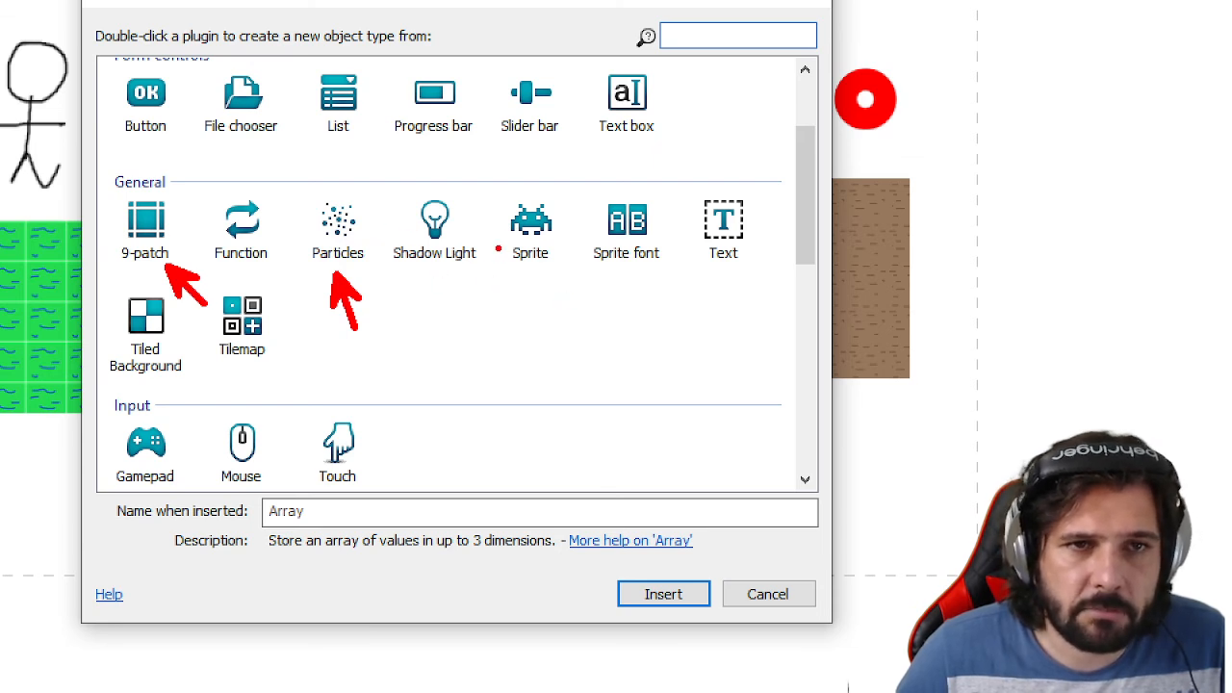
pyautogui.moveTo(248, 377); pyautogui.dragTo(284, 420)
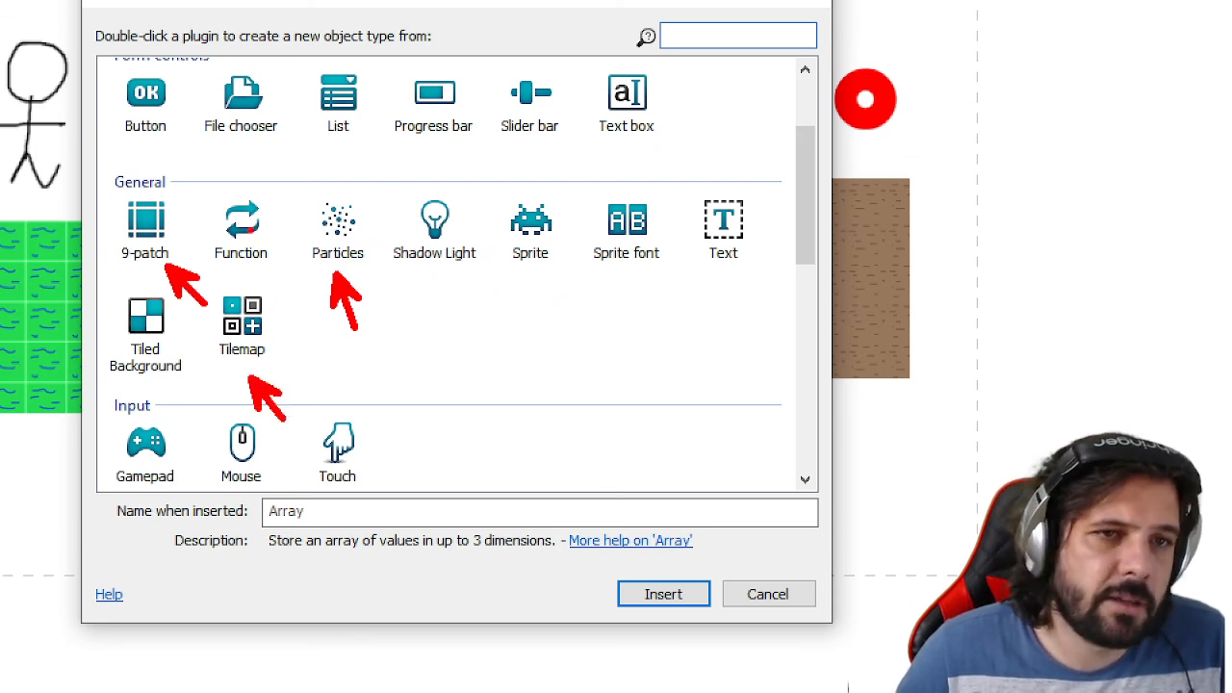
pyautogui.moveTo(255, 188); pyautogui.dragTo(280, 144)
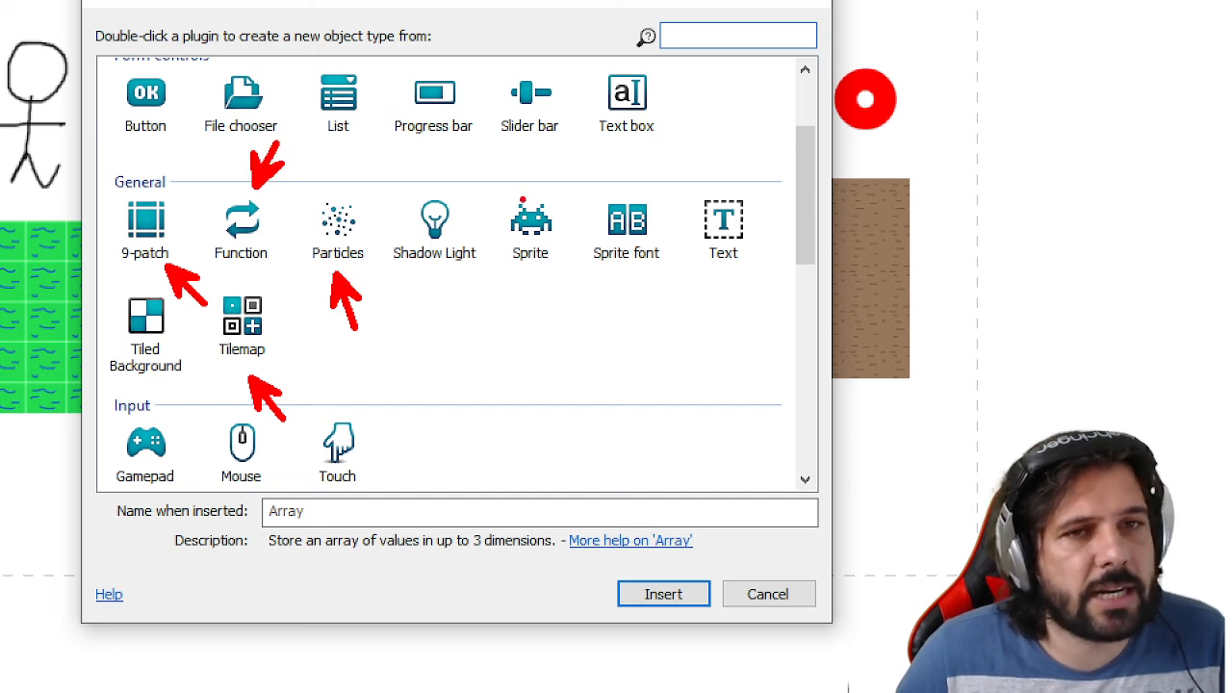
pyautogui.moveTo(443, 190); pyautogui.dragTo(486, 126)
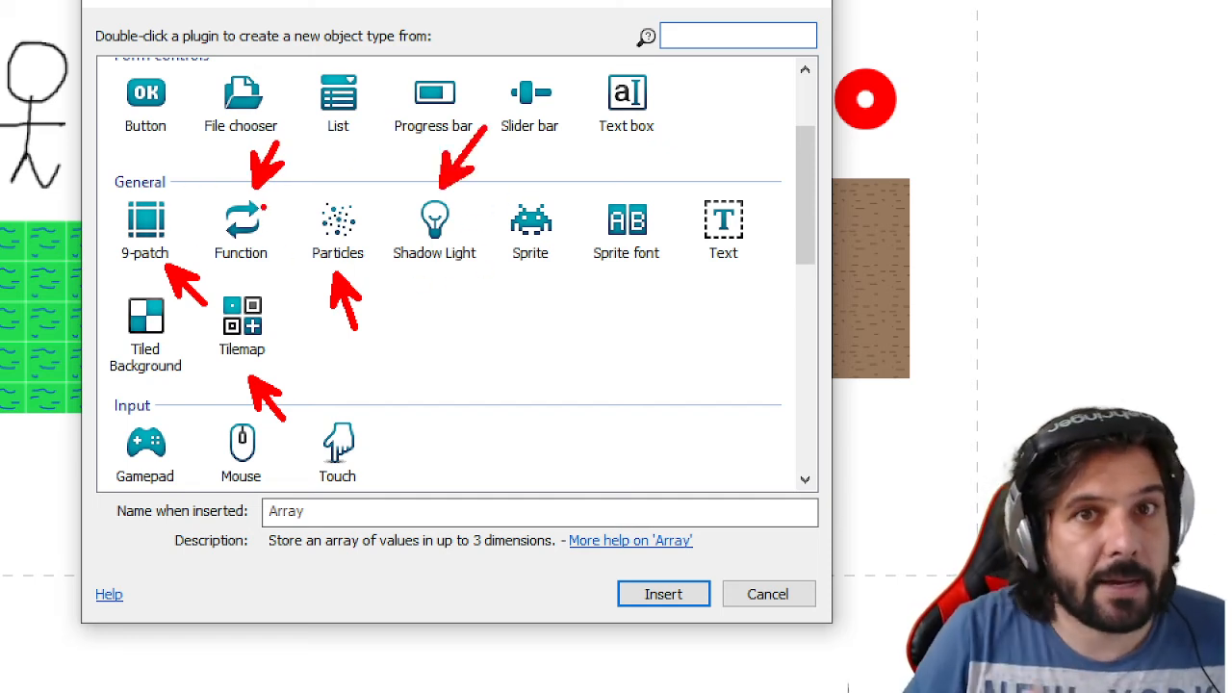
# Examine the insertable Media object types Geolocation, User Media and Video.
pyautogui.scroll(-5, 394, 328)
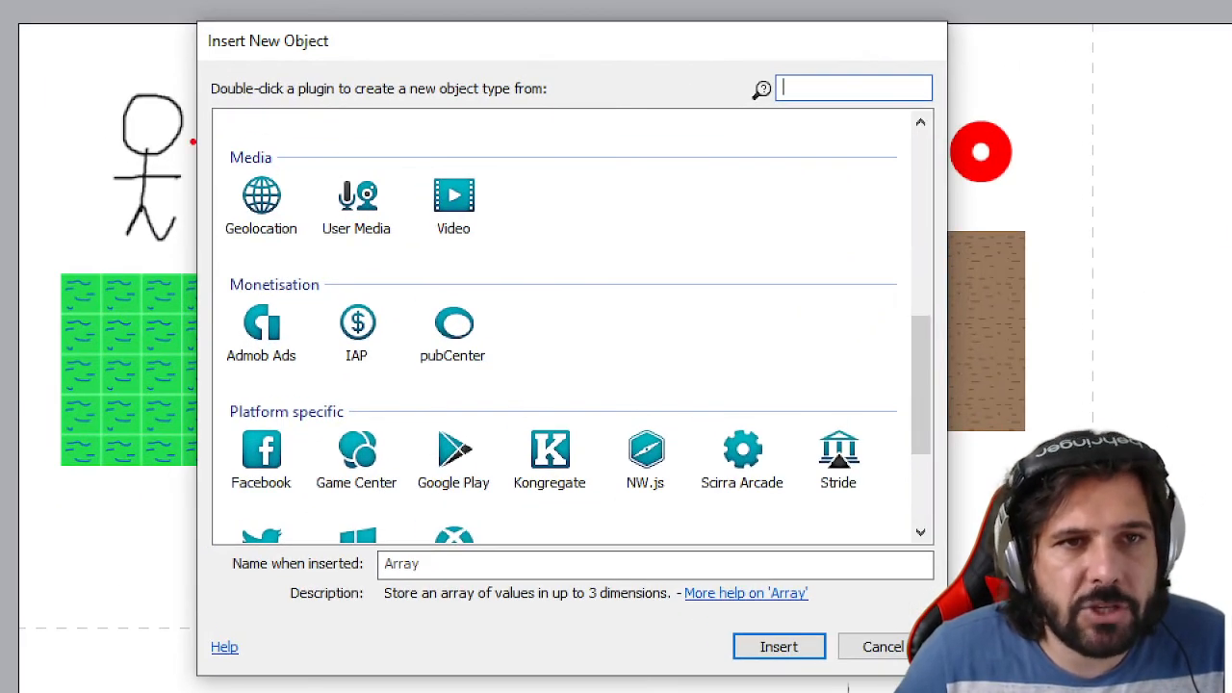
pyautogui.moveTo(189, 142); pyautogui.dragTo(558, 256)
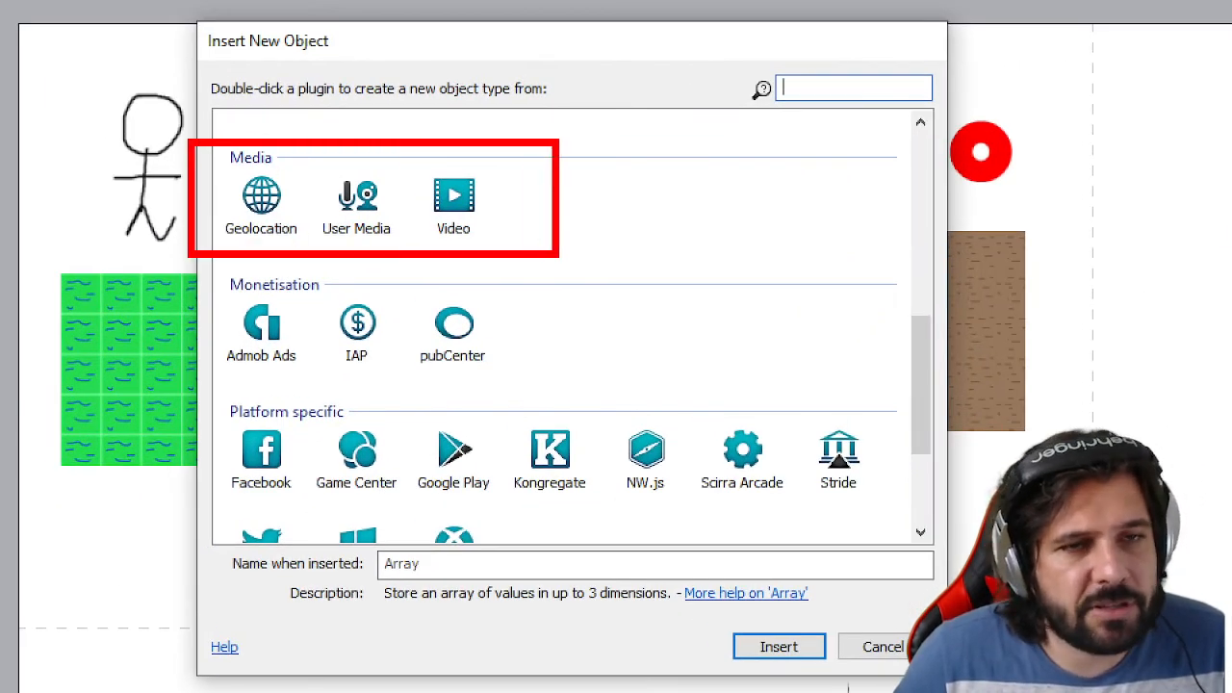
pyautogui.moveTo(217, 146)
pyautogui.mouseDown()
pyautogui.moveTo(545, 152)
pyautogui.moveTo(260, 275)
pyautogui.mouseUp()
pyautogui.hotkey('ctrl', 'z')
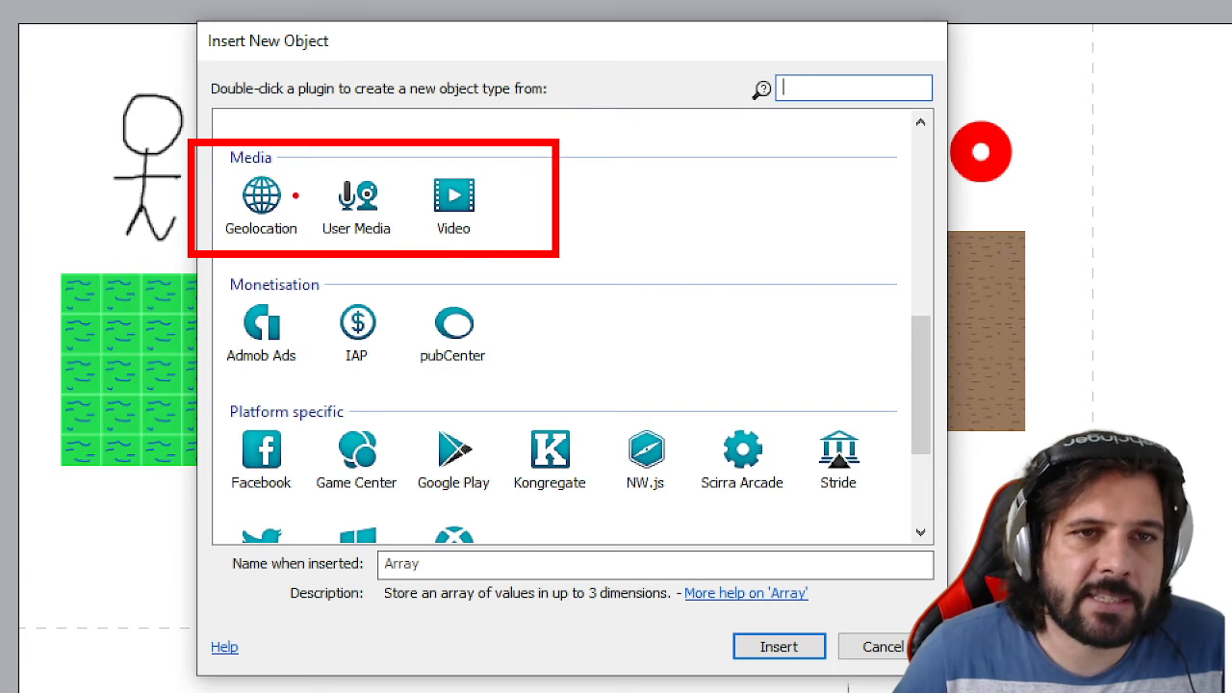
pyautogui.moveTo(295, 184); pyautogui.dragTo(335, 83)
pyautogui.moveTo(374, 156)
pyautogui.mouseDown()
pyautogui.moveTo(404, 60)
pyautogui.moveTo(420, 58)
pyautogui.mouseUp()
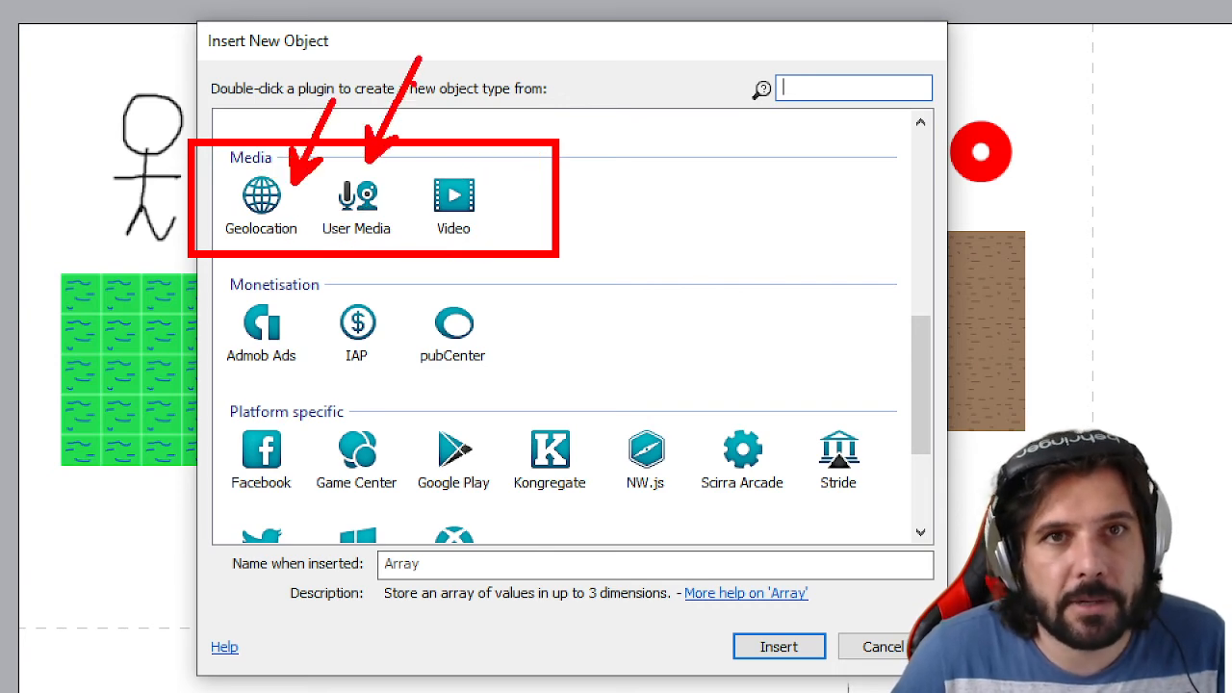
pyautogui.hotkey('ctrl', 'z')
pyautogui.hotkey('ctrl', 'z')
pyautogui.moveTo(512, 186); pyautogui.dragTo(690, 84)
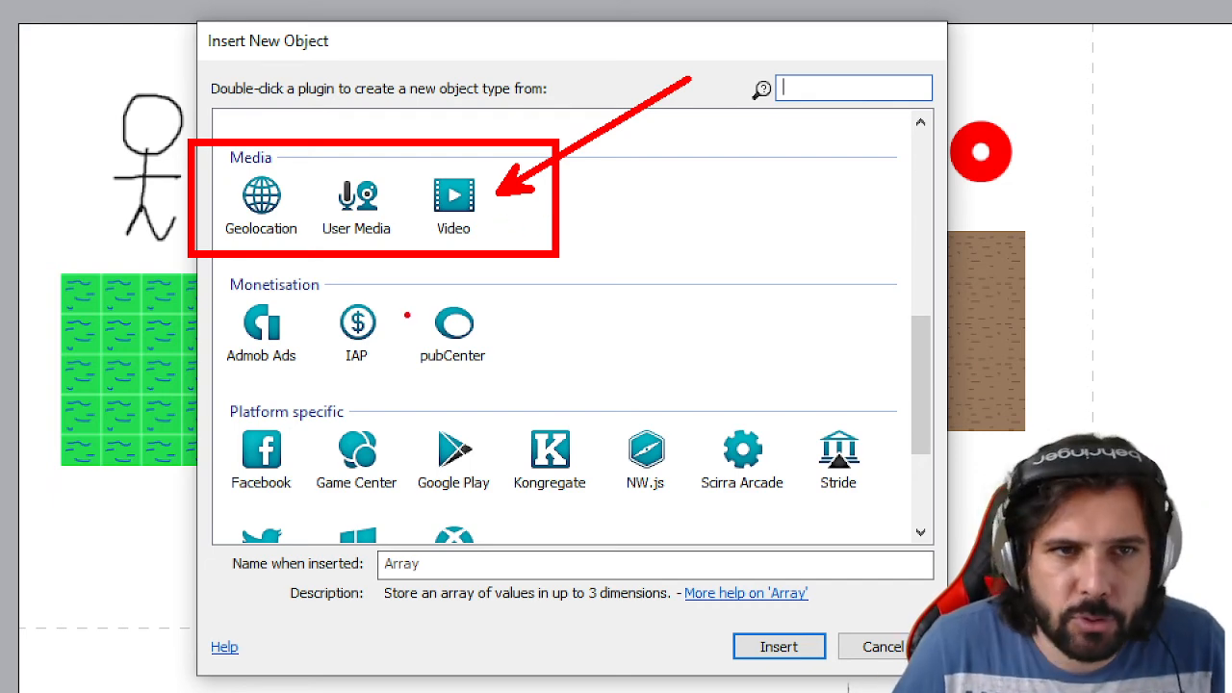
pyautogui.hotkey('ctrl', 'z')
pyautogui.hotkey('ctrl', 'z')
# Look over the Monetisation and Platform specific object types, such as Facebook, Twitter and Windows Store.
pyautogui.moveTo(202, 273)
pyautogui.mouseDown()
pyautogui.moveTo(503, 382)
pyautogui.moveTo(595, 388)
pyautogui.mouseUp()
pyautogui.moveTo(245, 293)
pyautogui.mouseDown()
pyautogui.moveTo(537, 305)
pyautogui.moveTo(207, 400)
pyautogui.mouseUp()
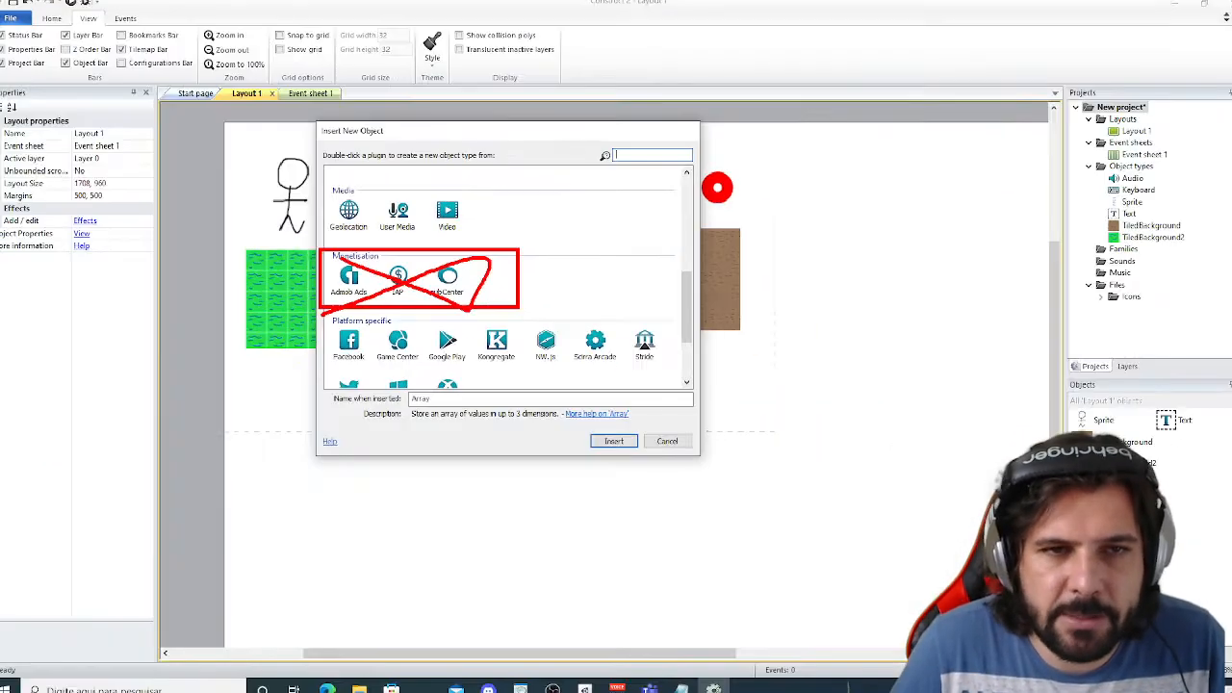
pyautogui.press('Escape')
pyautogui.scroll(-2, 604, 322)
pyautogui.hotkey('ctrl', '2')
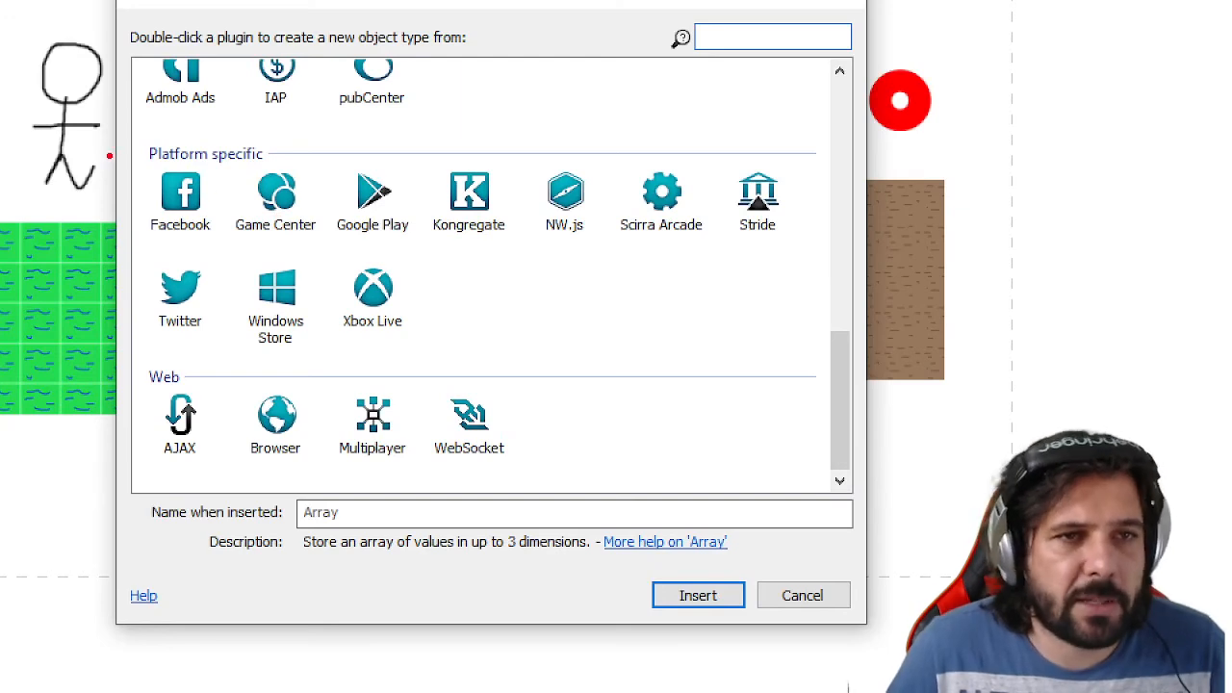
pyautogui.moveTo(162, 159)
pyautogui.mouseDown()
pyautogui.moveTo(206, 258)
pyautogui.moveTo(189, 306)
pyautogui.moveTo(199, 310)
pyautogui.mouseUp()
pyautogui.moveTo(266, 279); pyautogui.dragTo(298, 333)
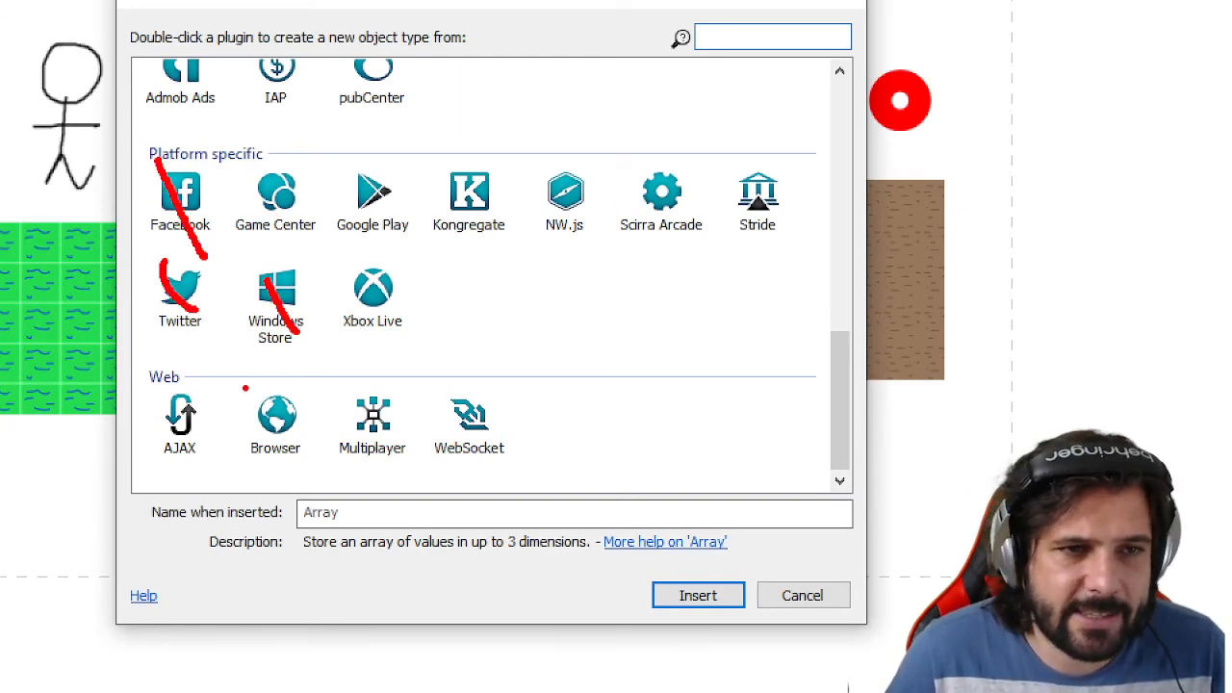
pyautogui.press('e')
# Examine the Web object types AJAX, Browser, Multiplayer and WebSocket.
pyautogui.moveTo(136, 363)
pyautogui.keyDown('ctrl'); pyautogui.mouseDown()
pyautogui.moveTo(246, 472)
pyautogui.moveTo(575, 493)
pyautogui.mouseUp(); pyautogui.keyUp('ctrl')
pyautogui.moveTo(535, 445); pyautogui.dragTo(740, 382)
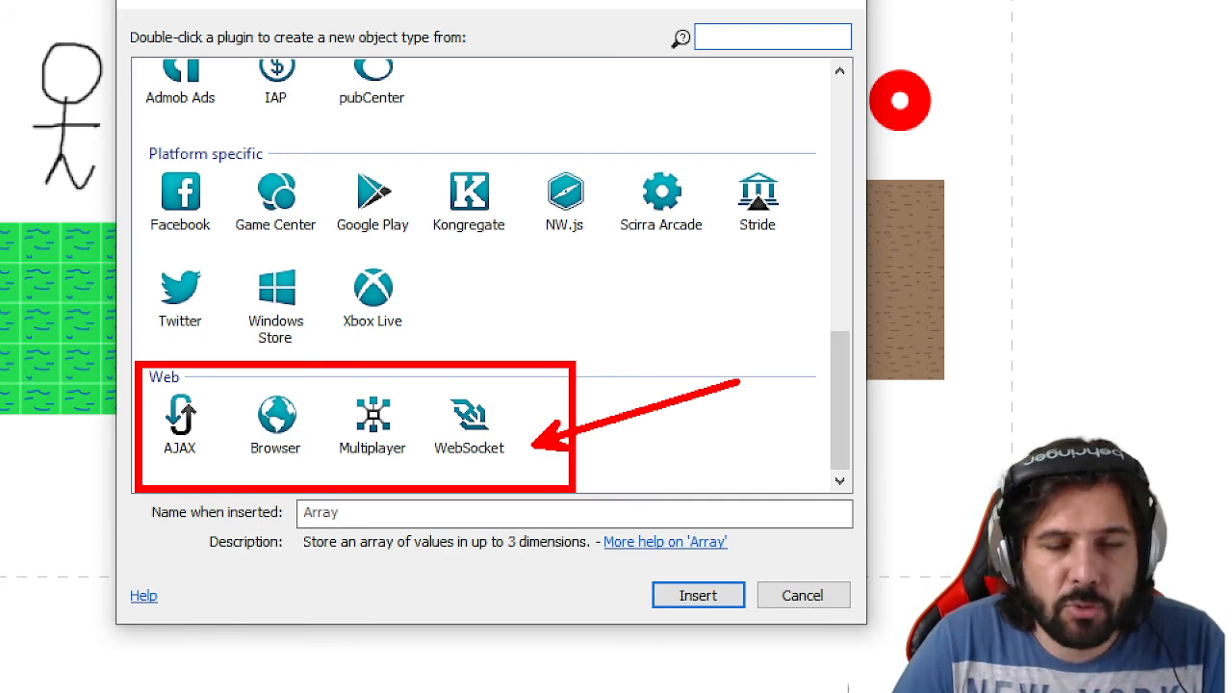
pyautogui.press('Escape')
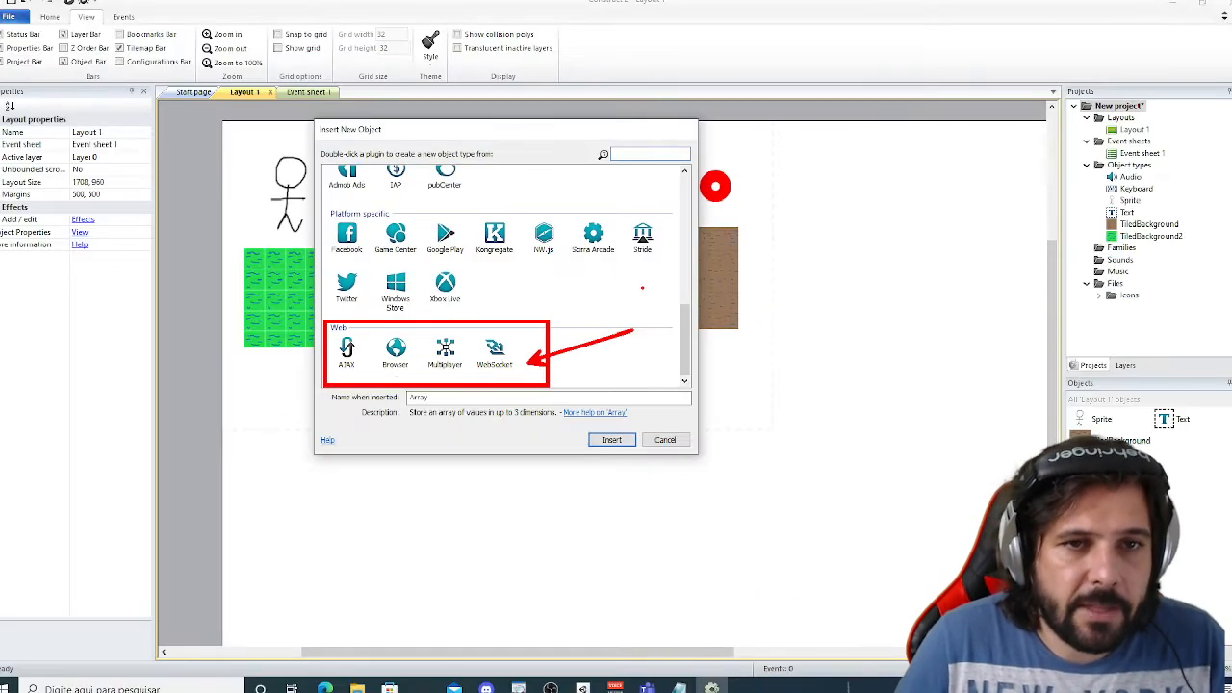
# Enlarge the object insertion dialog, review its categories once more and close it without inserting anything.
pyautogui.scroll(5, 704, 394)
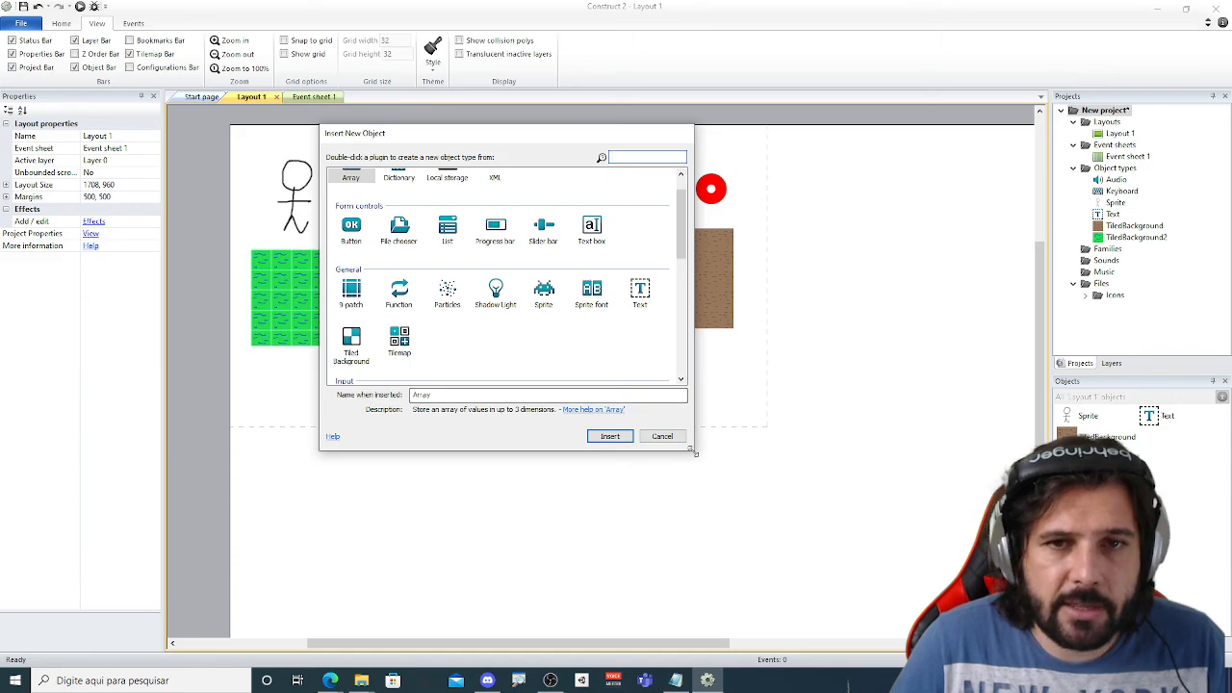
pyautogui.moveTo(692, 449); pyautogui.dragTo(818, 567)
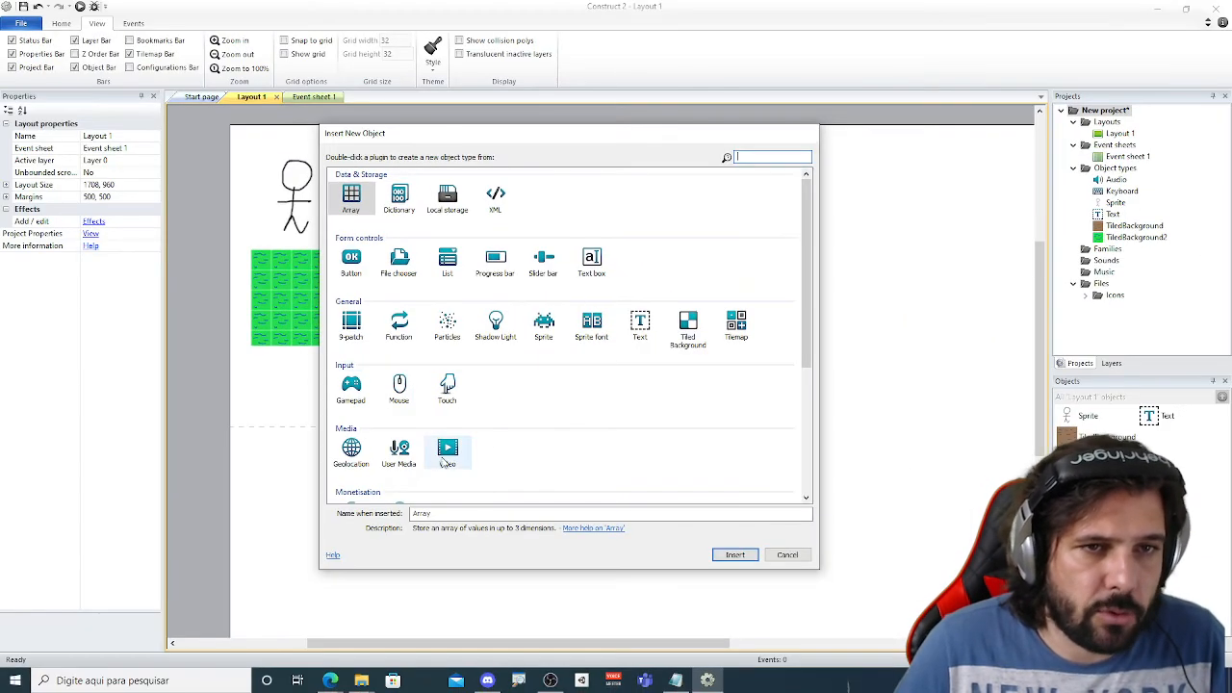
pyautogui.scroll(-1, 438, 445)
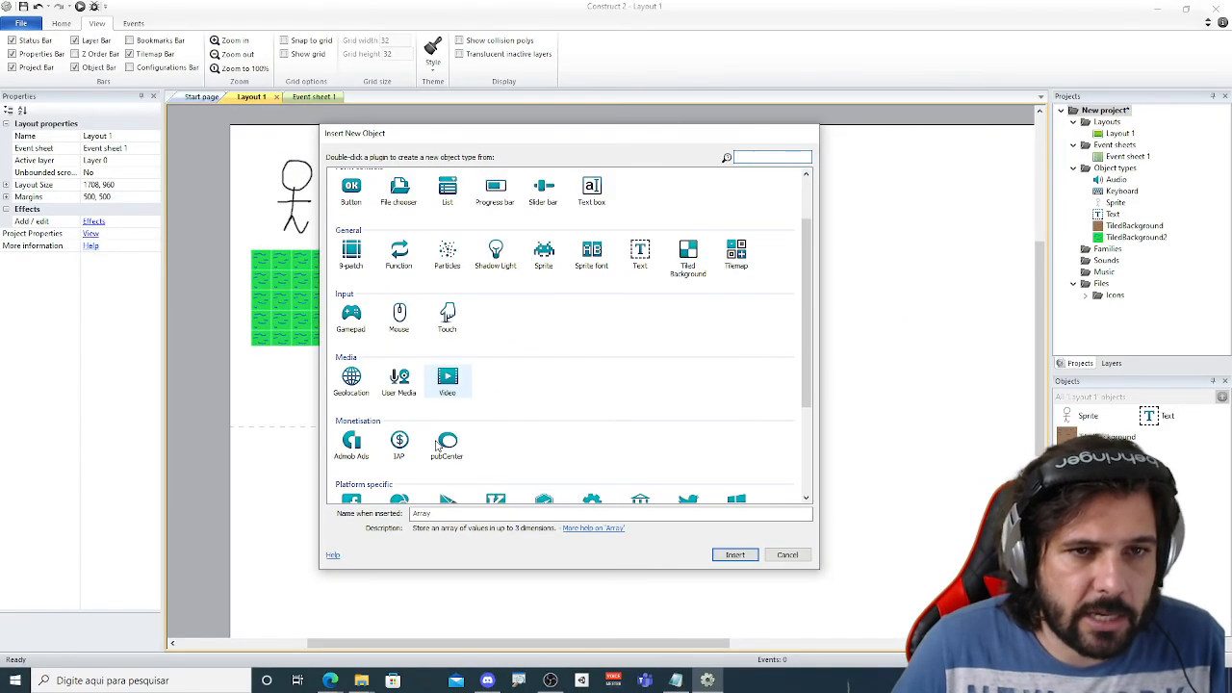
pyautogui.click(787, 554)
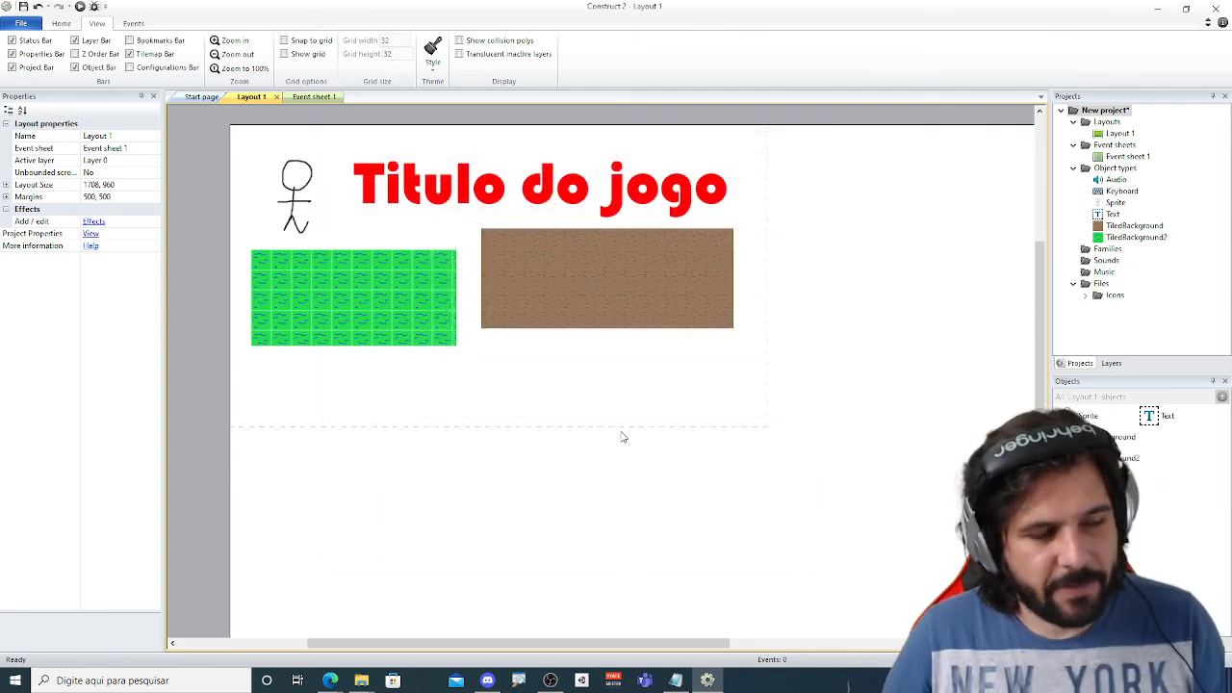
pyautogui.click(45, 7)
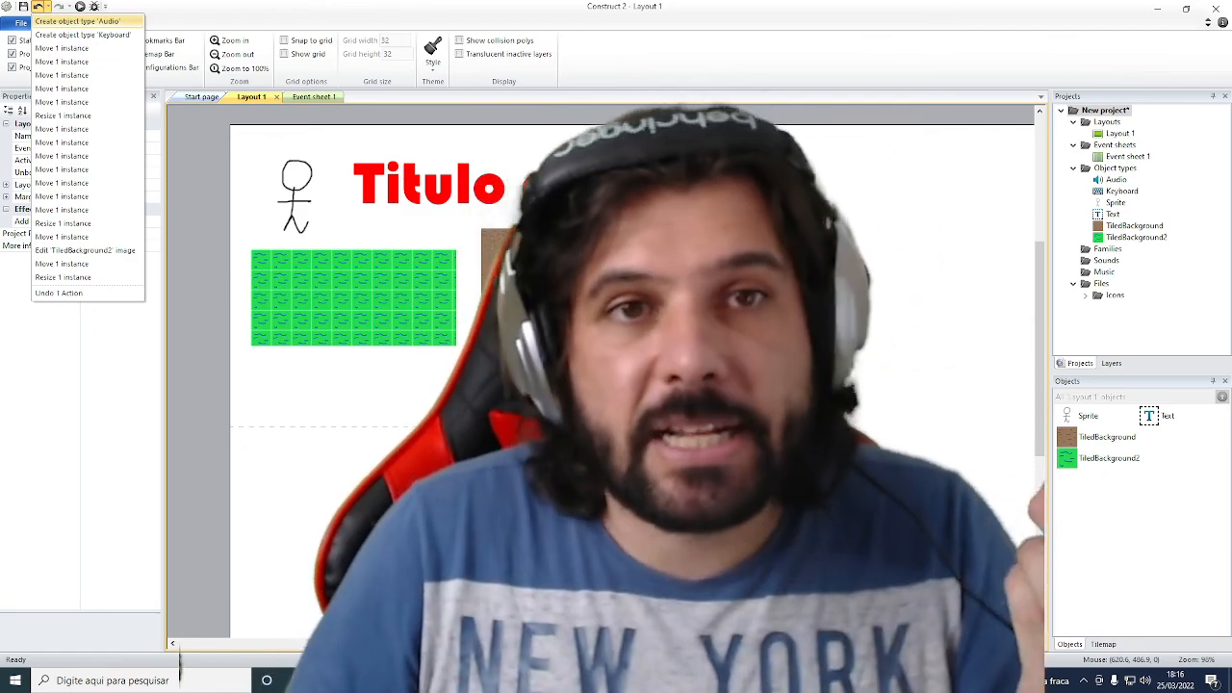
pyautogui.press('Escape')
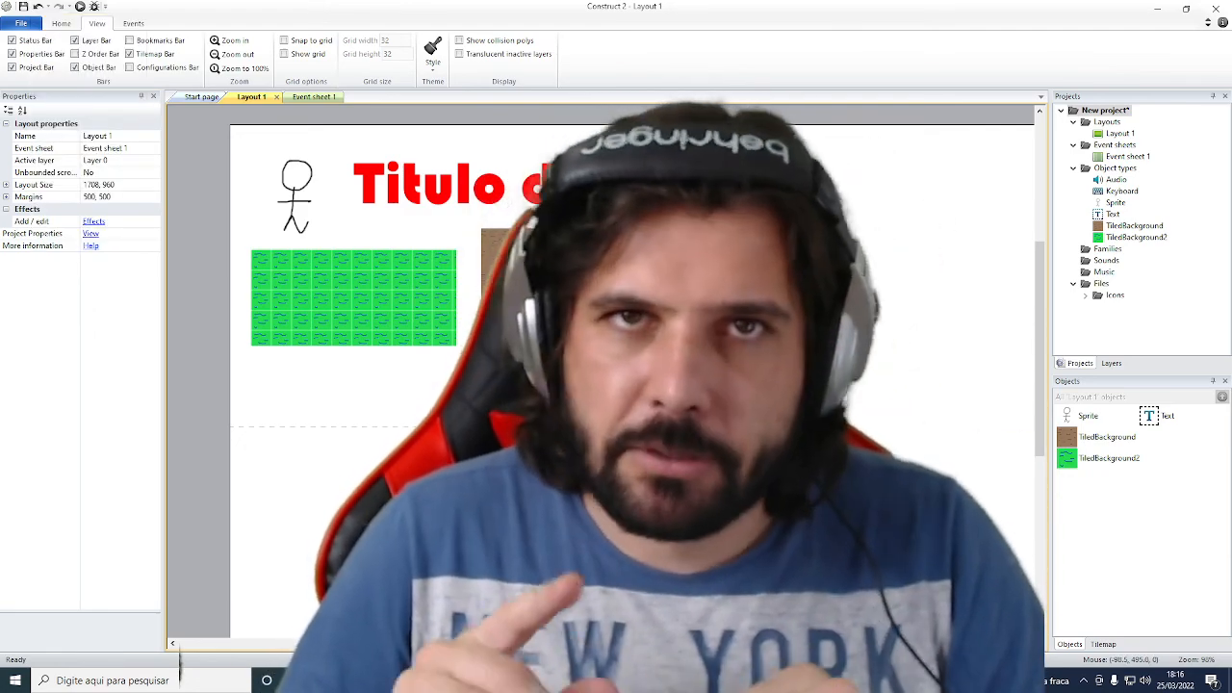